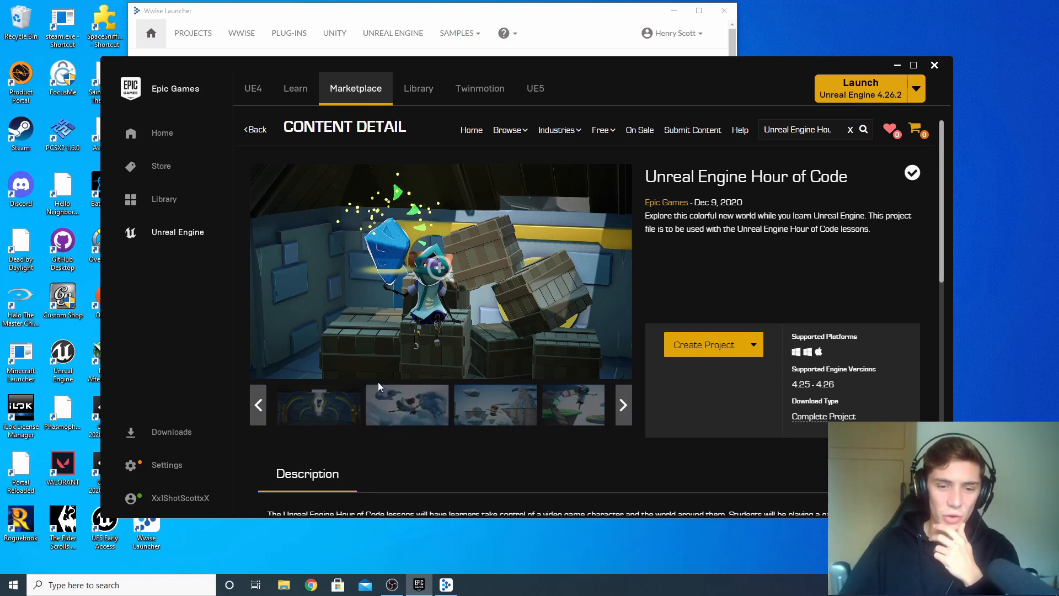
- Look through the preview images of the Unreal Engine Hour of Code marketplace item
{"action": "left_click", "coordinate": [393, 398]}
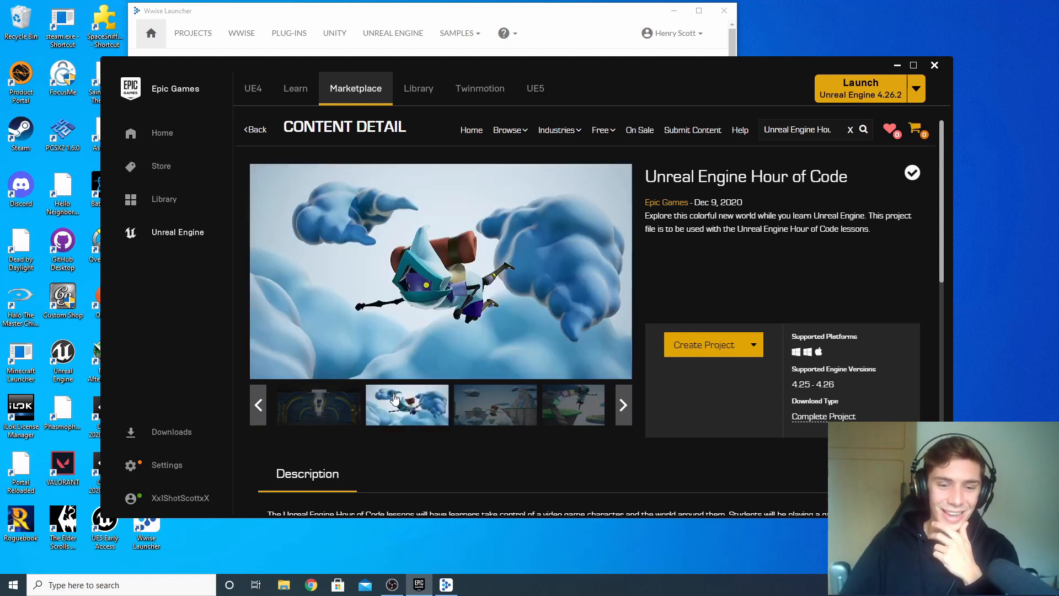
{"action": "left_click", "coordinate": [483, 405]}
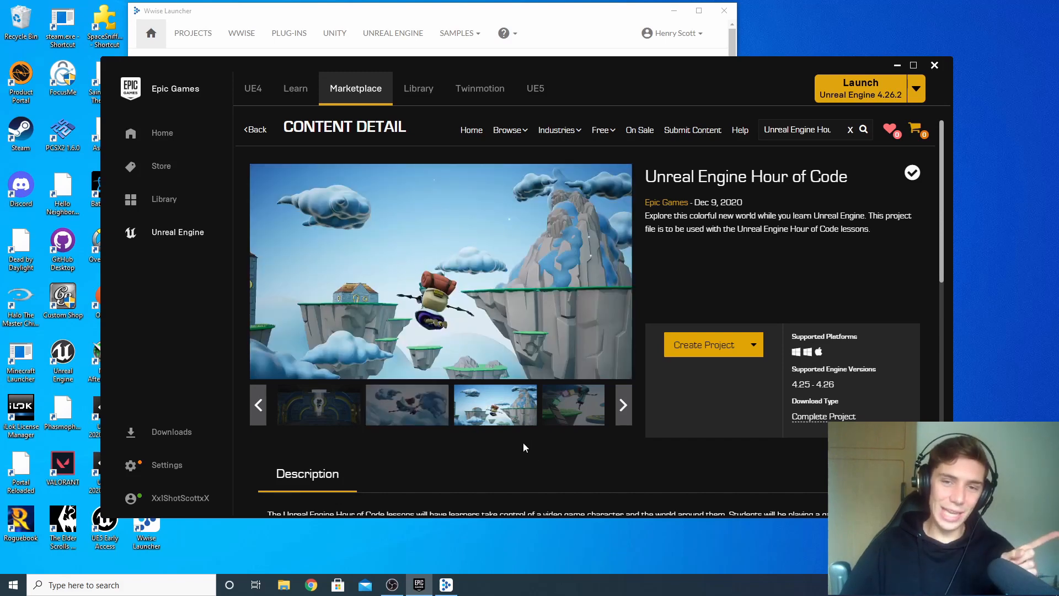
{"action": "left_click", "coordinate": [558, 418]}
{"action": "left_click", "coordinate": [616, 408]}
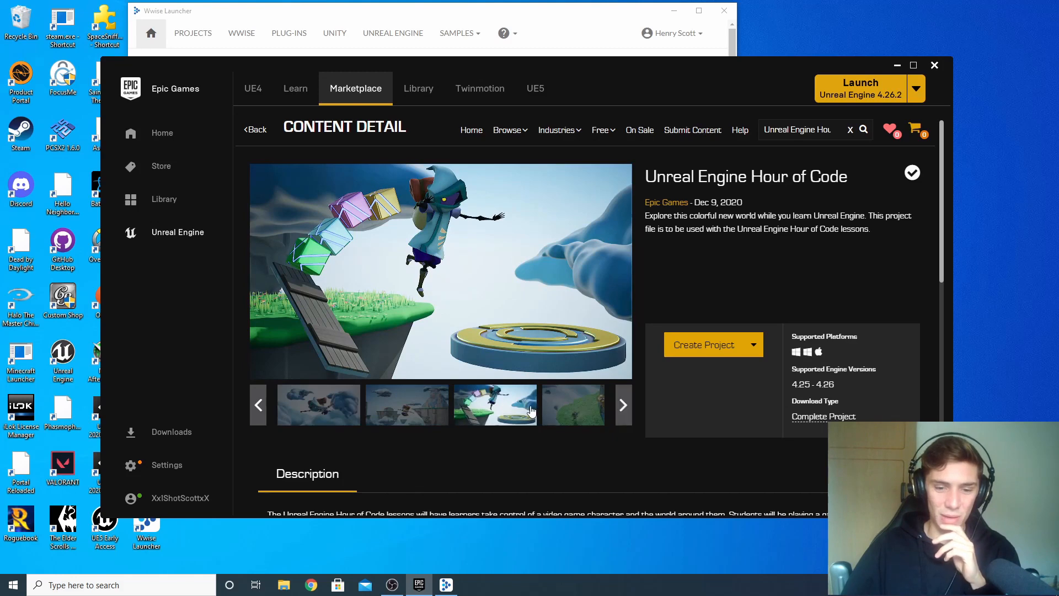
{"action": "left_click", "coordinate": [558, 408]}
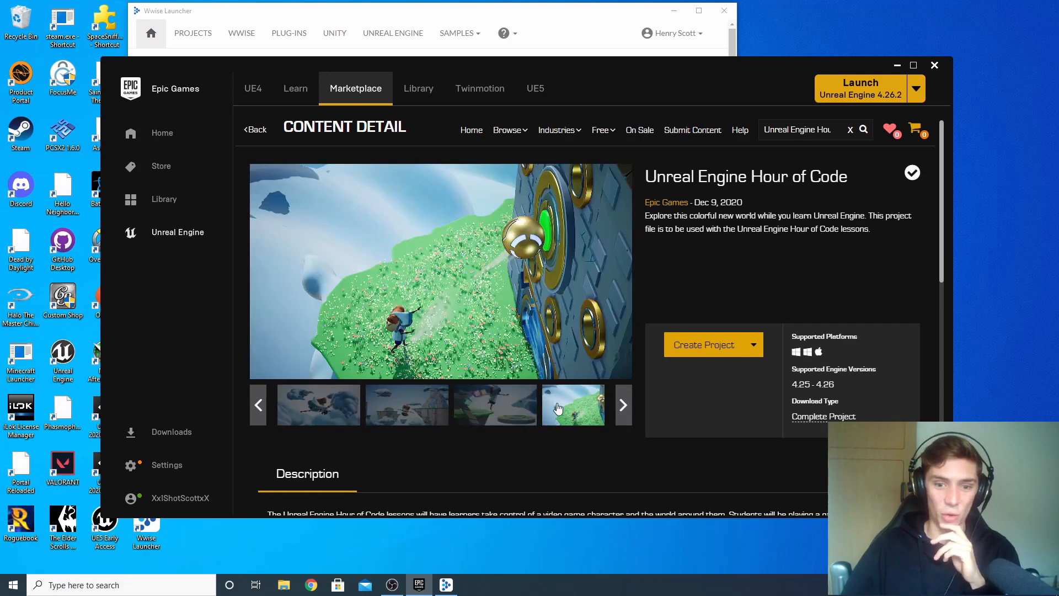
{"action": "left_click", "coordinate": [410, 408]}
{"action": "left_click", "coordinate": [351, 408]}
{"action": "left_click", "coordinate": [259, 406]}
{"action": "left_click", "coordinate": [258, 406]}
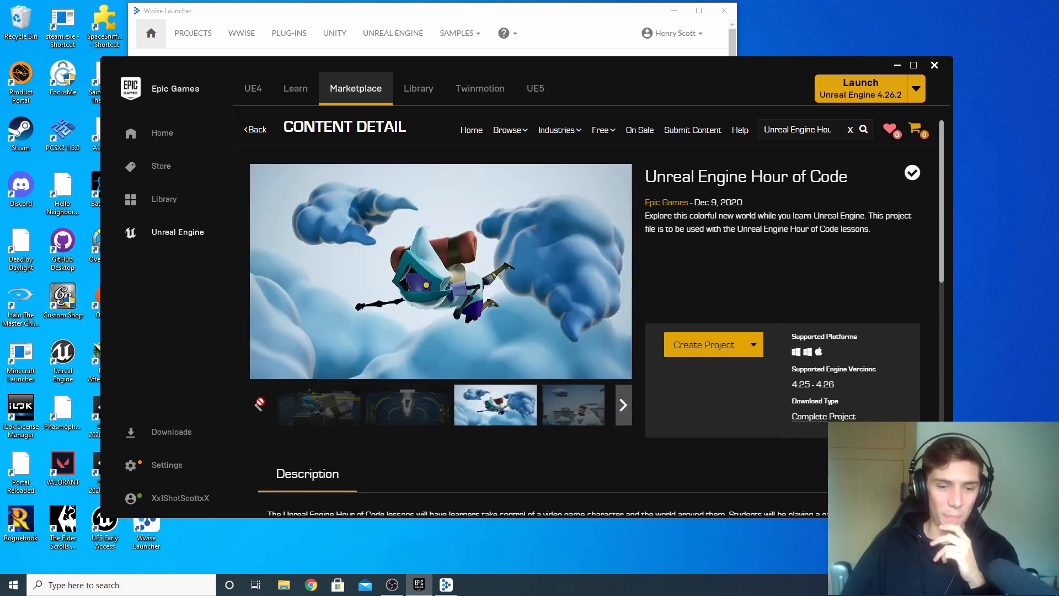
{"action": "left_click", "coordinate": [327, 408]}
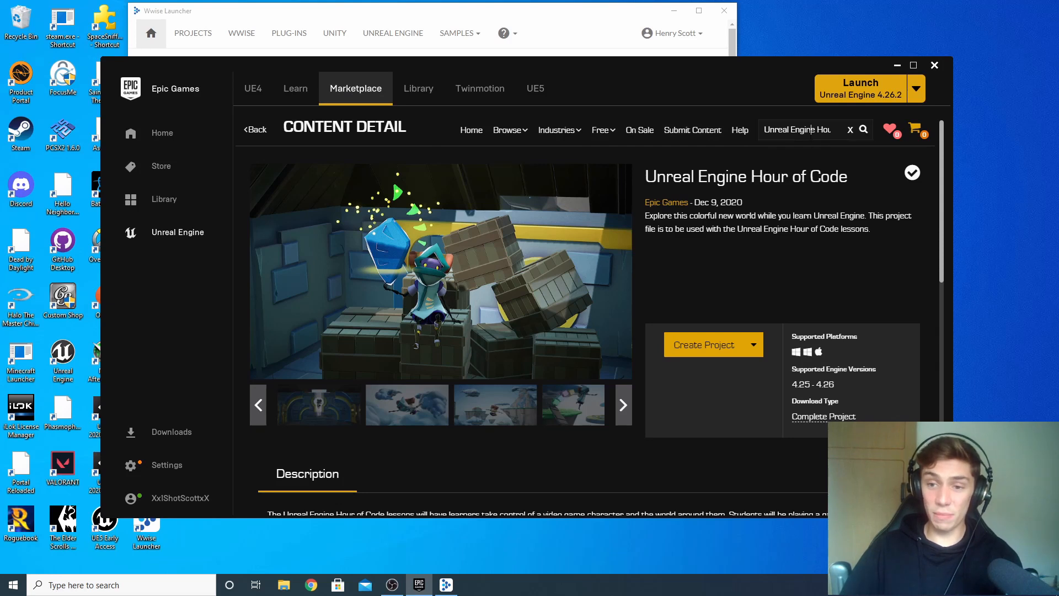
{"action": "left_click_drag", "start_coordinate": [766, 130], "coordinate": [862, 136]}
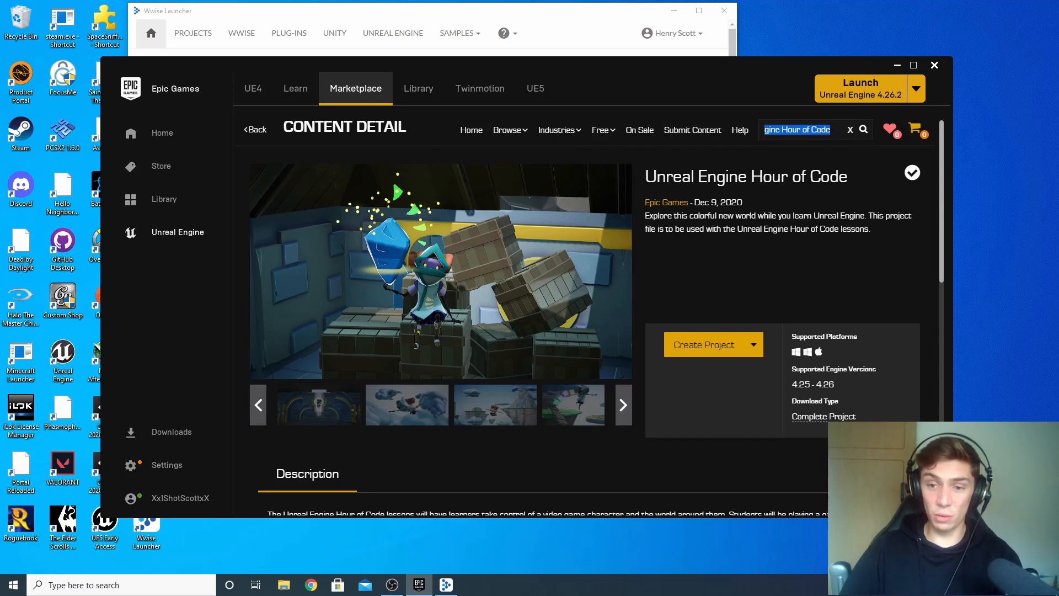
{"action": "left_click", "coordinate": [649, 286]}
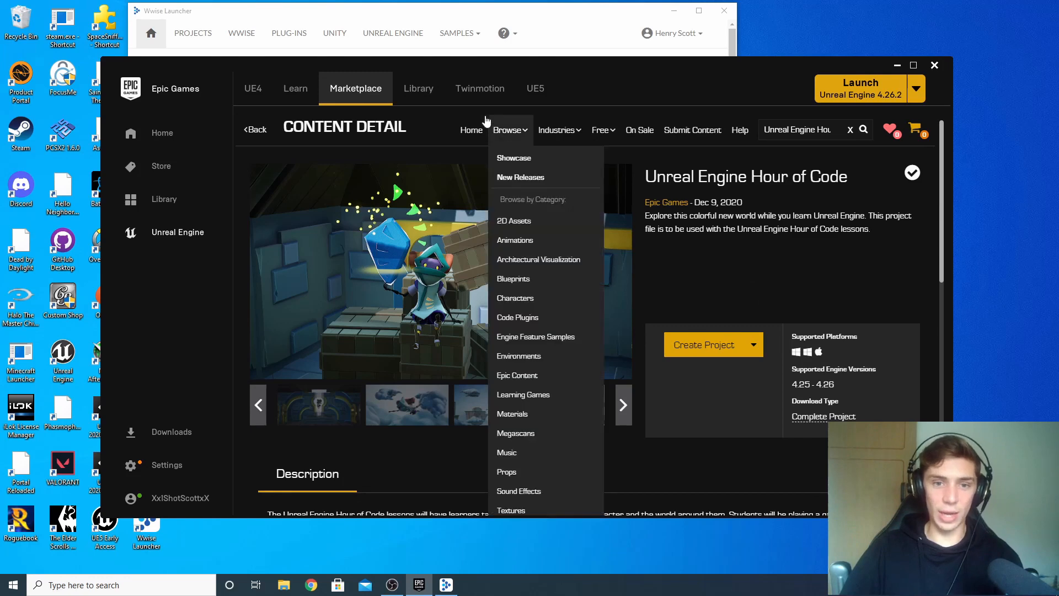
- Check the installed engine versions in the library and start creating a project from the Unreal Engine Hour of Code vault item
{"action": "left_click", "coordinate": [421, 98]}
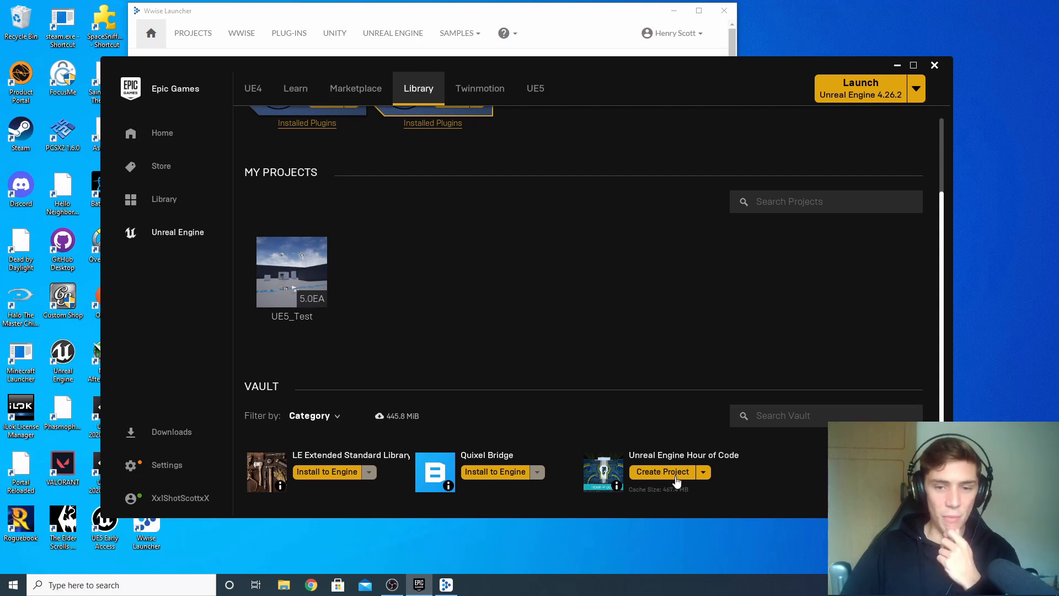
{"action": "scroll", "coordinate": [663, 404], "scroll_direction": "up", "scroll_amount": 3}
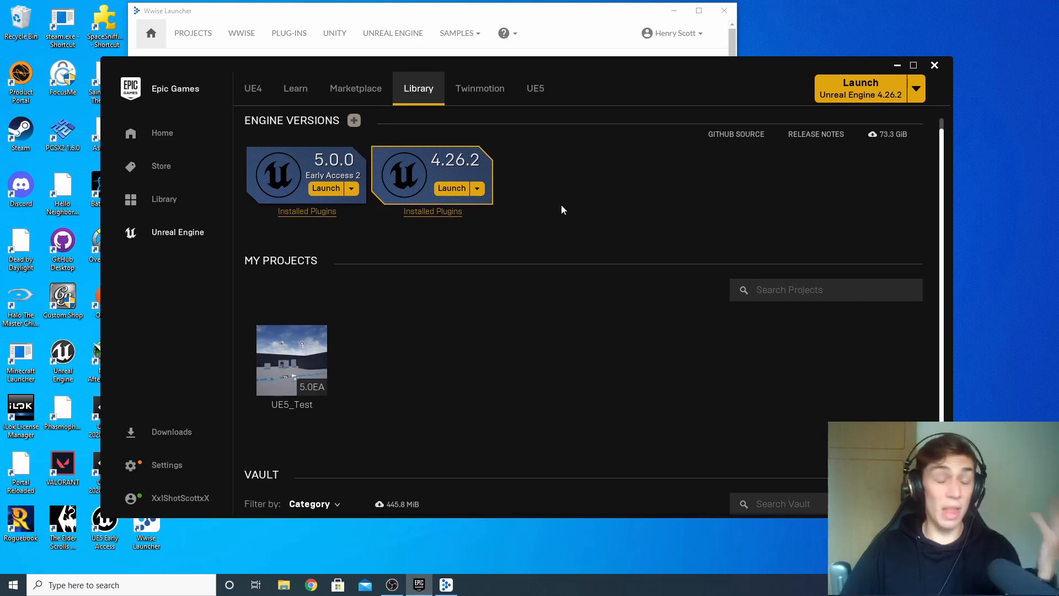
{"action": "mouse_move", "coordinate": [463, 168]}
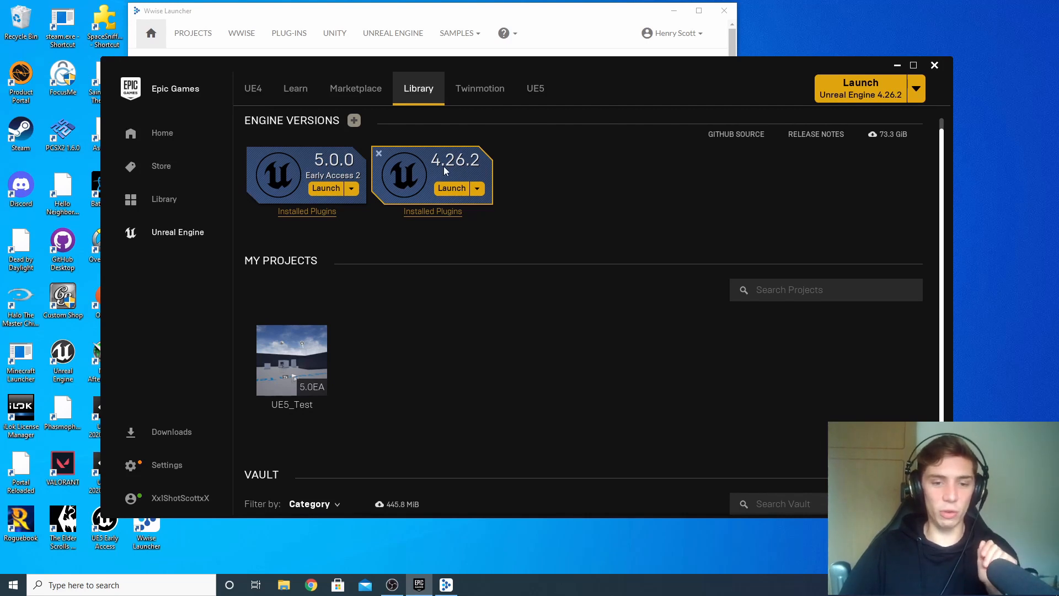
{"action": "scroll", "coordinate": [598, 201], "scroll_direction": "down", "scroll_amount": 3}
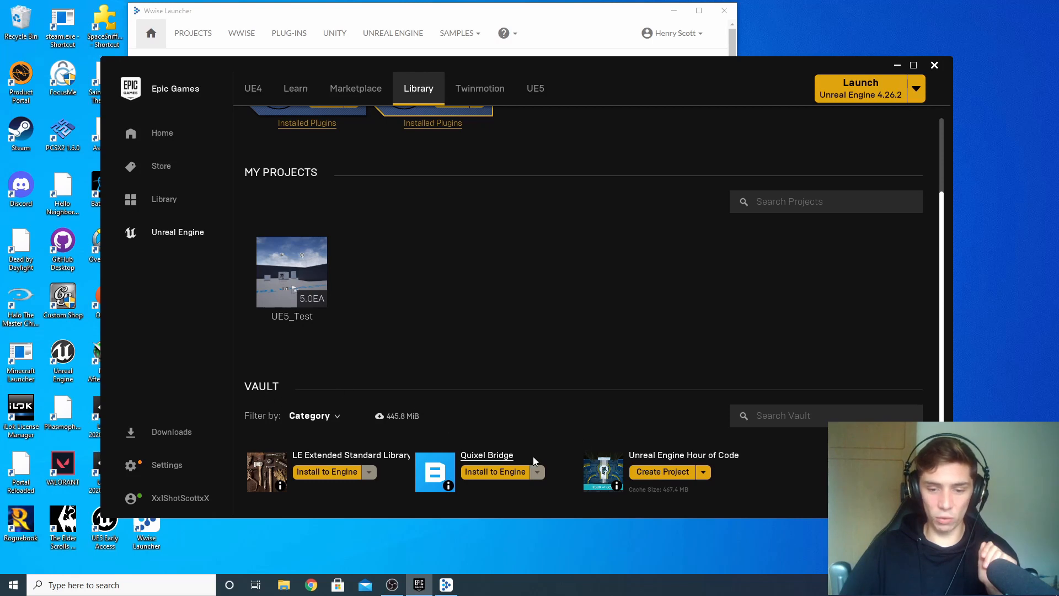
{"action": "left_click", "coordinate": [678, 476]}
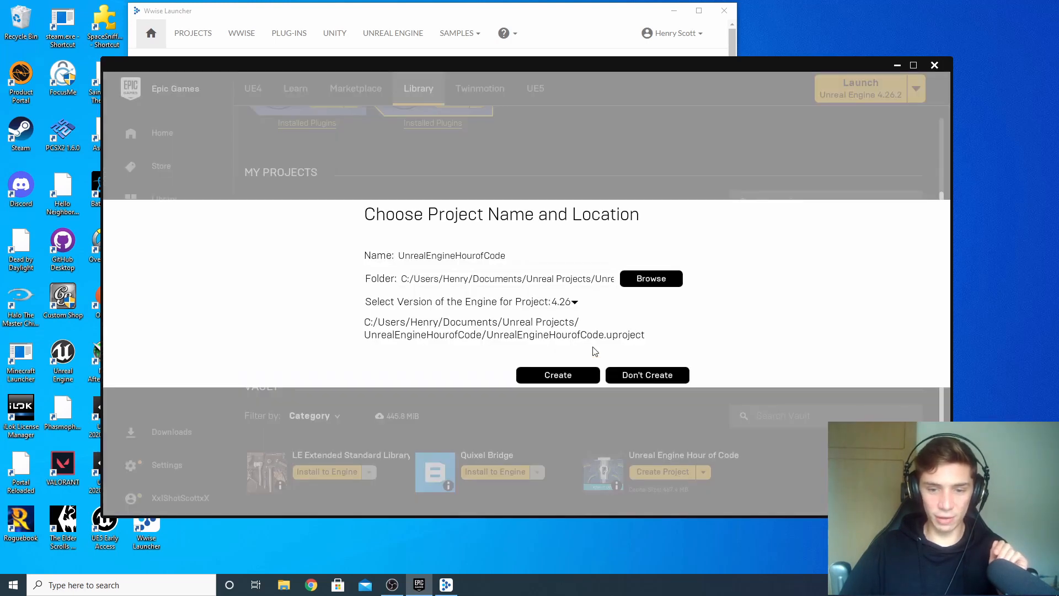
- Keep engine version 4.26, shorten the project name to HourofCode and create the project
{"action": "left_click", "coordinate": [577, 303]}
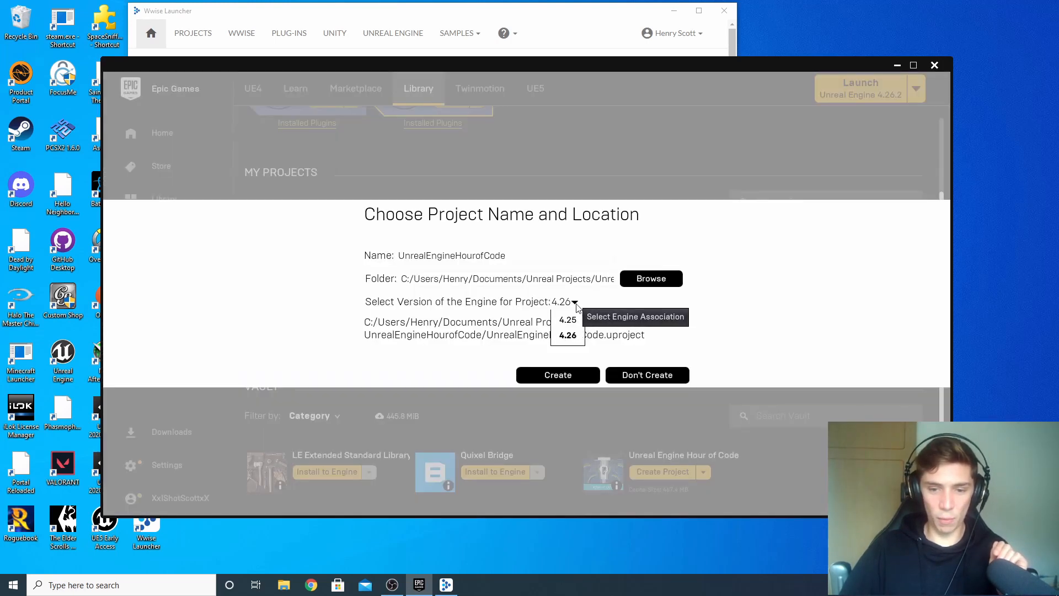
{"action": "left_click", "coordinate": [576, 302]}
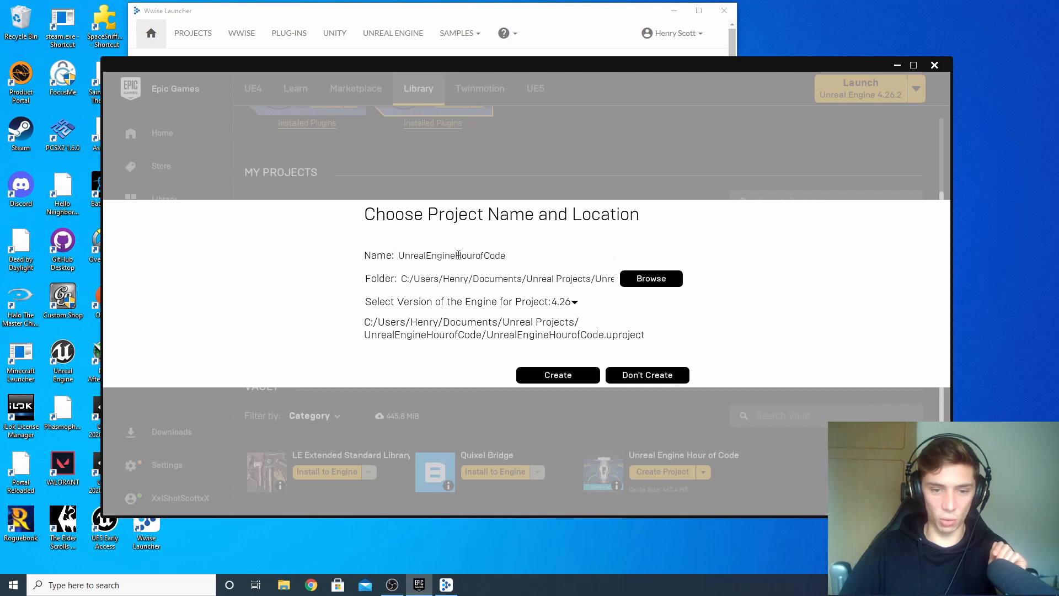
{"action": "left_click_drag", "start_coordinate": [456, 254], "coordinate": [388, 260]}
{"action": "key", "text": "BackSpace"}
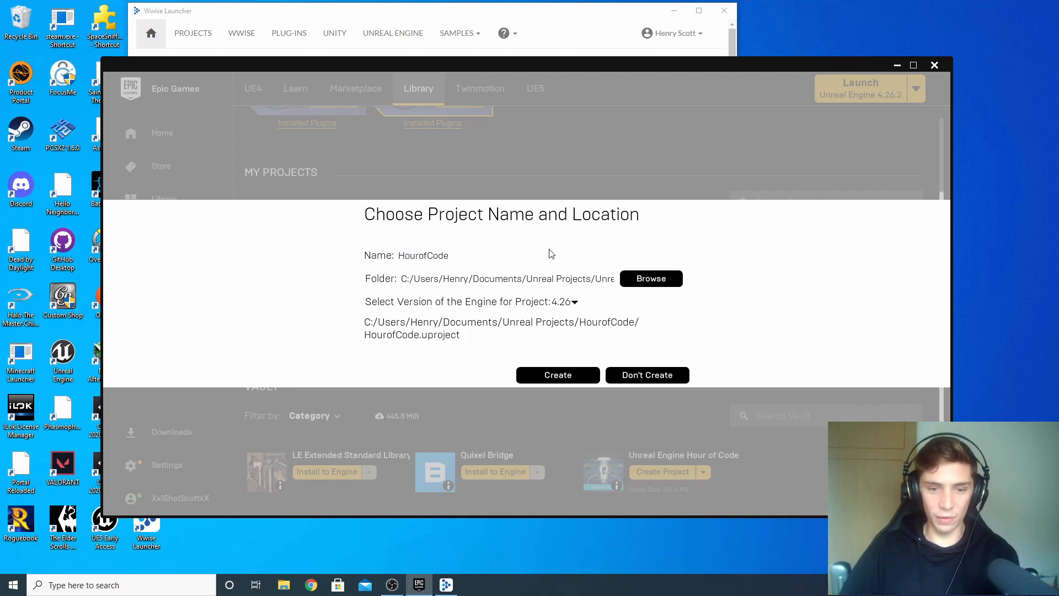
{"action": "left_click", "coordinate": [583, 372]}
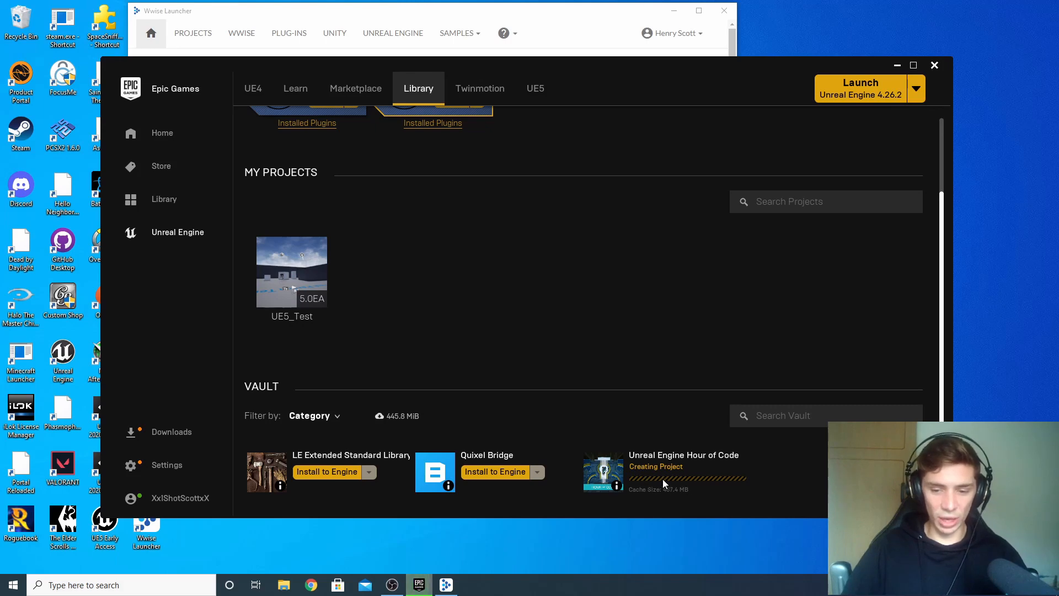
- Switch to the Wwise Launcher and open its Unreal Engine section
{"action": "left_click", "coordinate": [545, 17]}
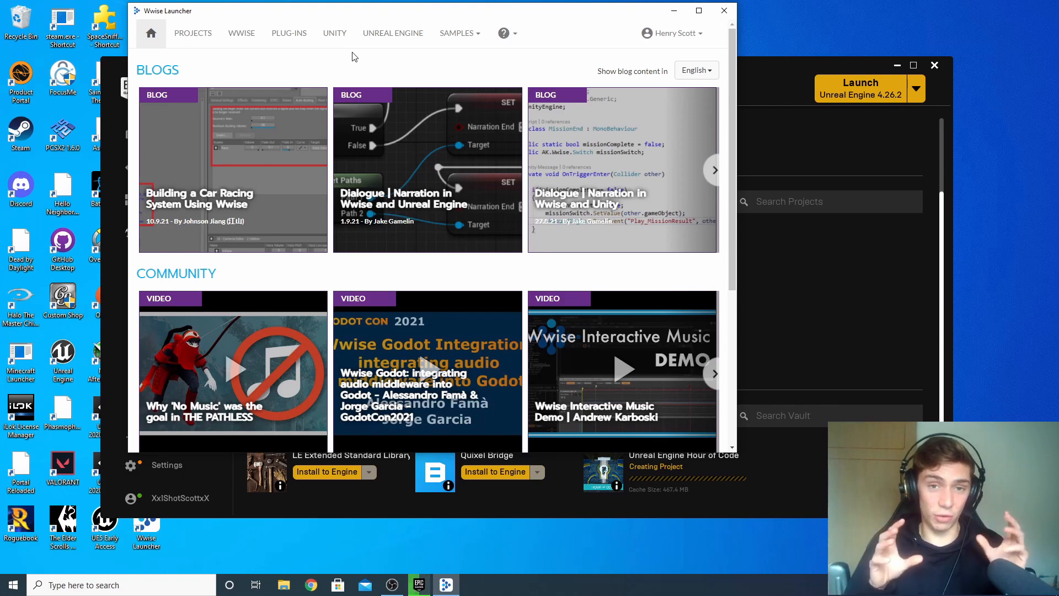
{"action": "left_click", "coordinate": [413, 35]}
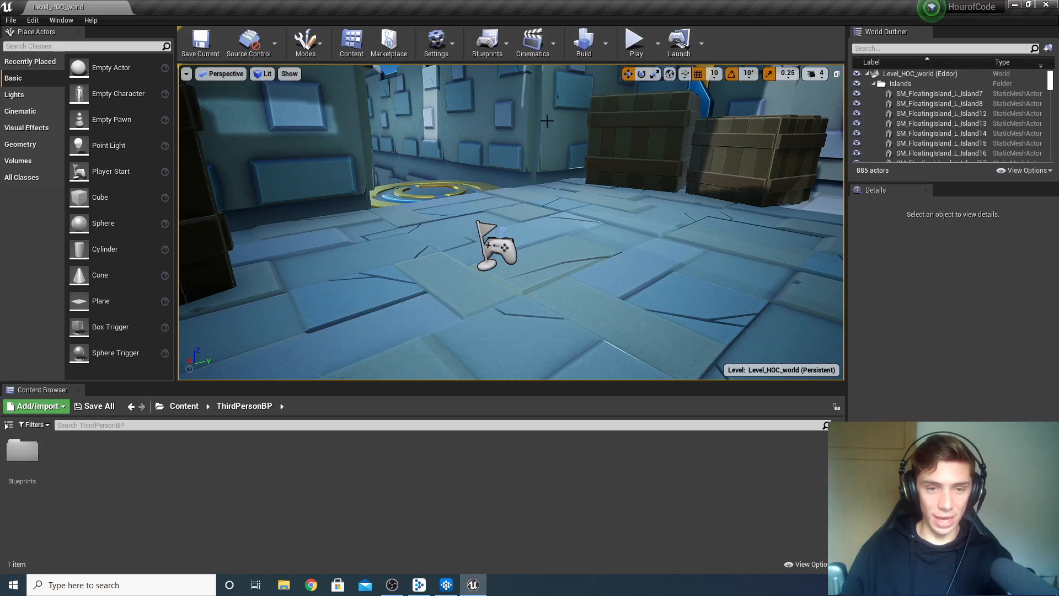
- View the HourofCode_WwiseProject in Wwise and return to the Unreal Editor
{"action": "left_click", "coordinate": [446, 585]}
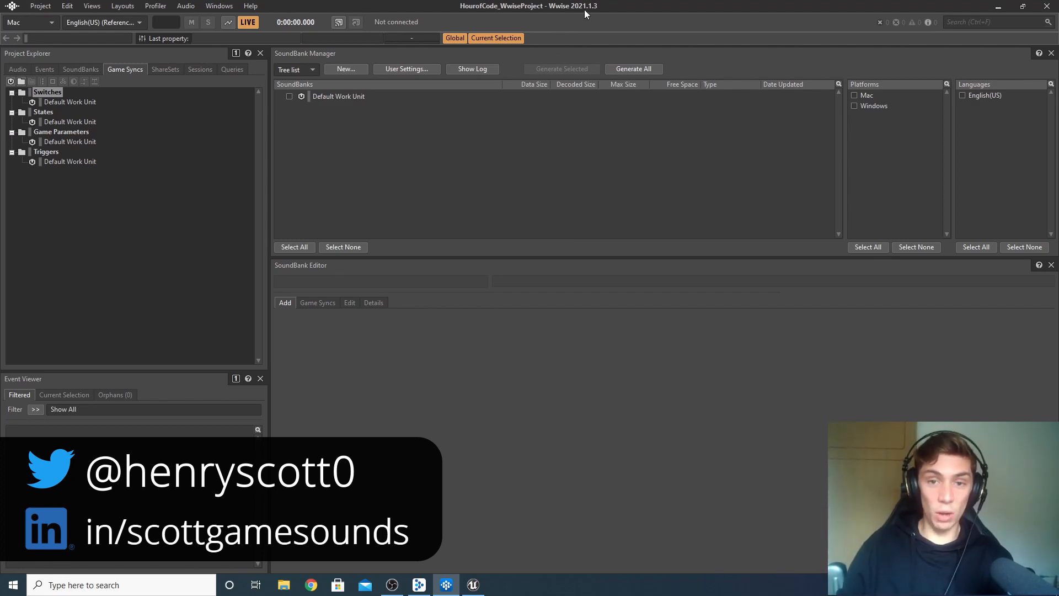
{"action": "left_click", "coordinate": [473, 585]}
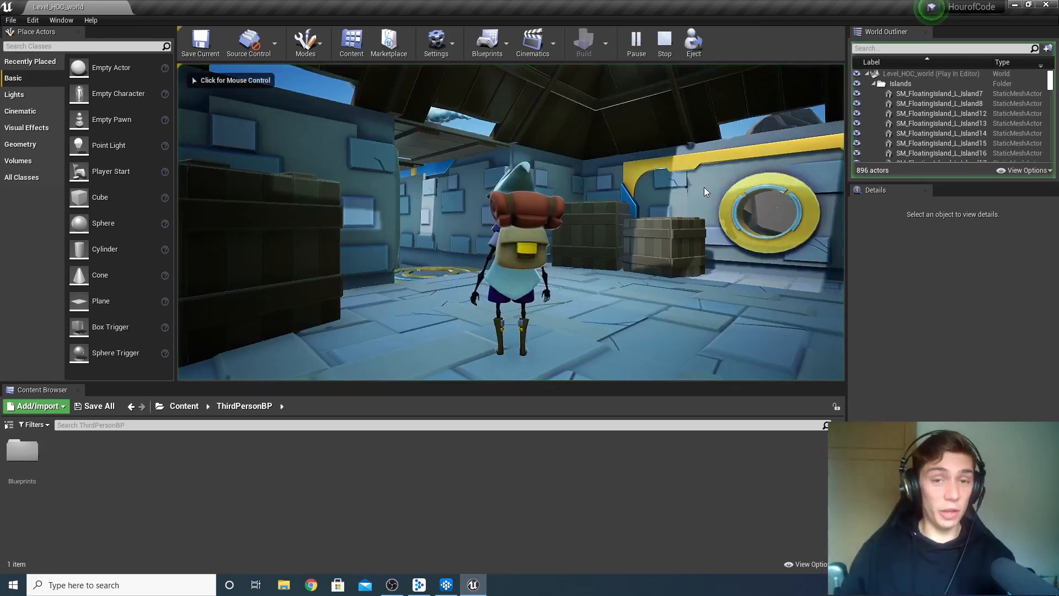
- Play-test Level_HOC_world by running and jumping the character through the starting room into the corridor, and end the play session
{"action": "left_click", "coordinate": [654, 178]}
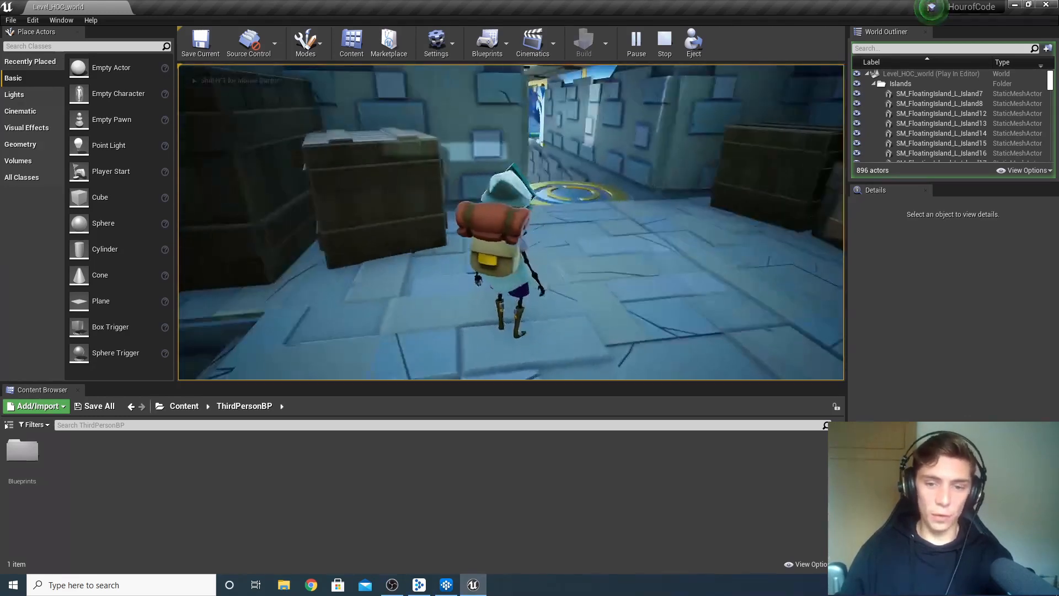
{"action": "key", "text": "w"}
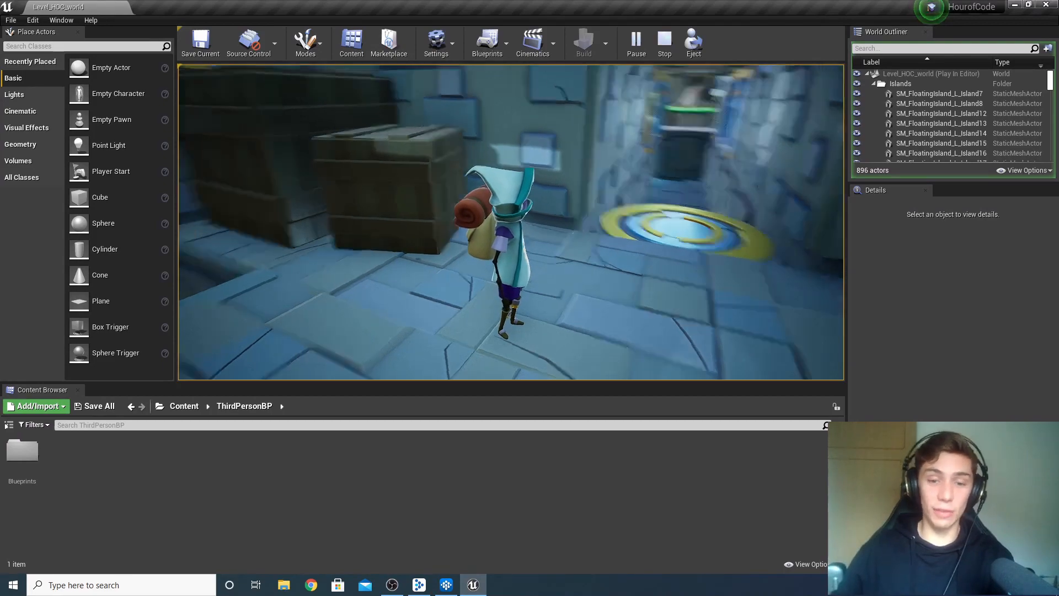
{"action": "key", "text": "w"}
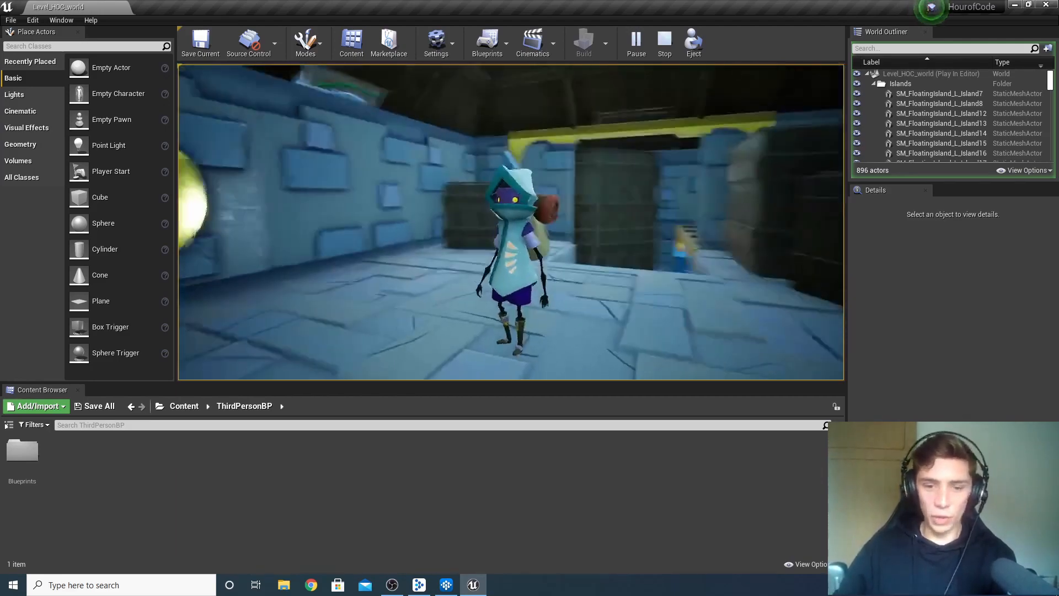
{"action": "key", "text": "w"}
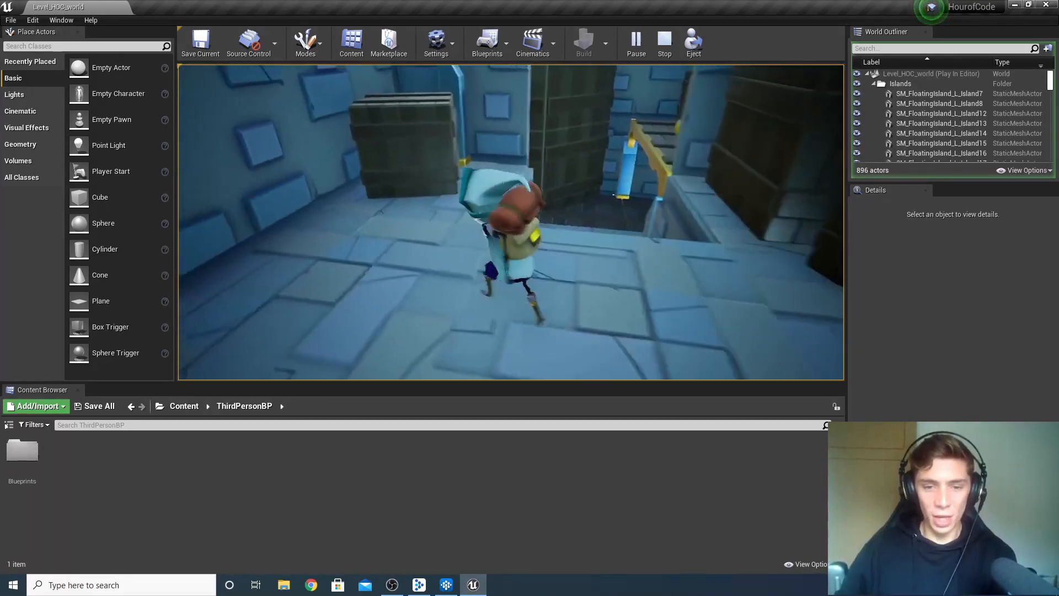
{"action": "key", "text": "w"}
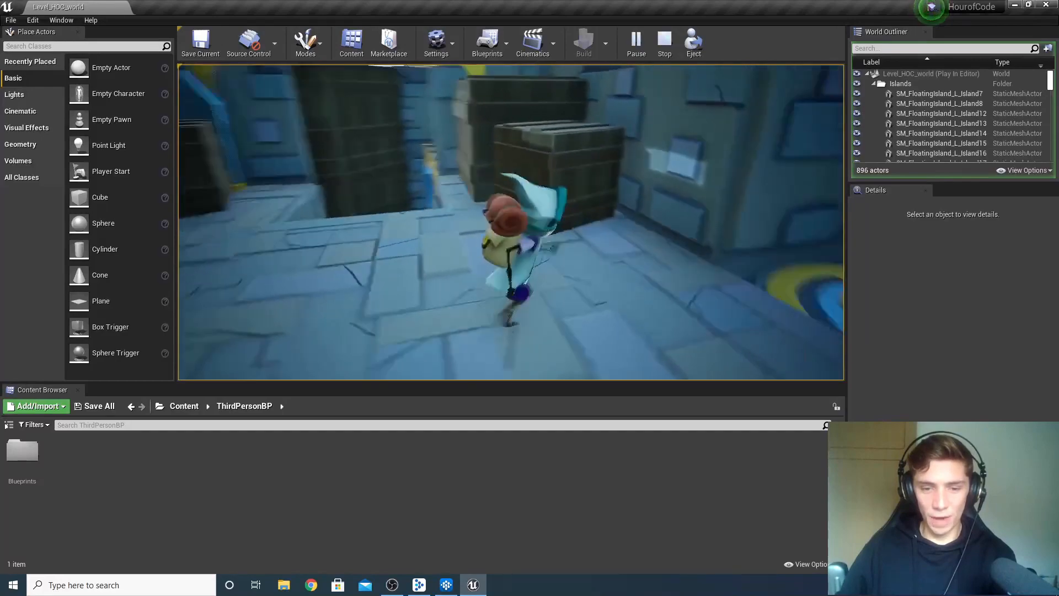
{"action": "key", "text": "a"}
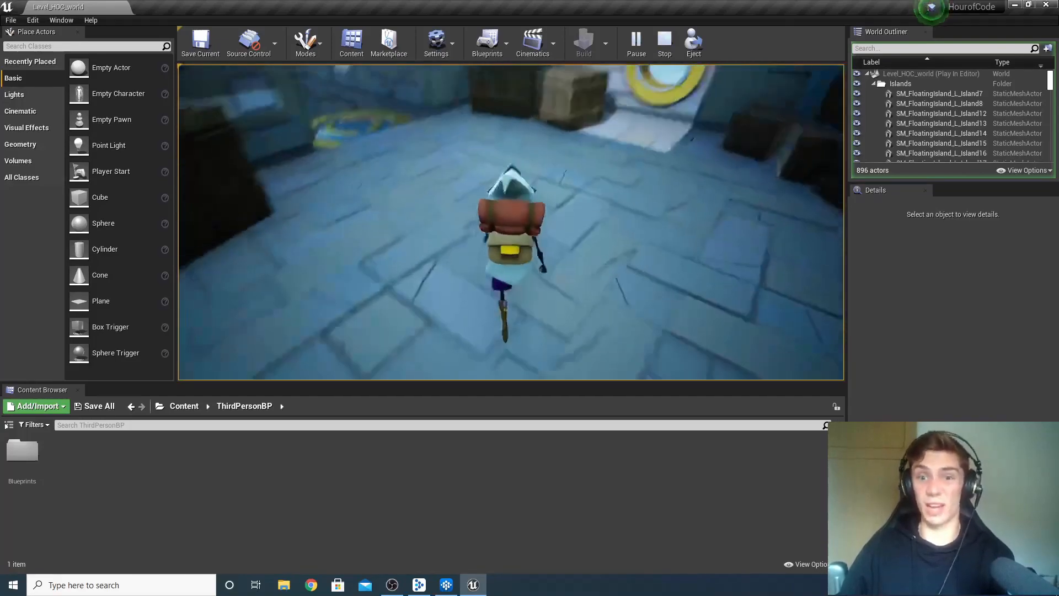
{"action": "key", "text": "space"}
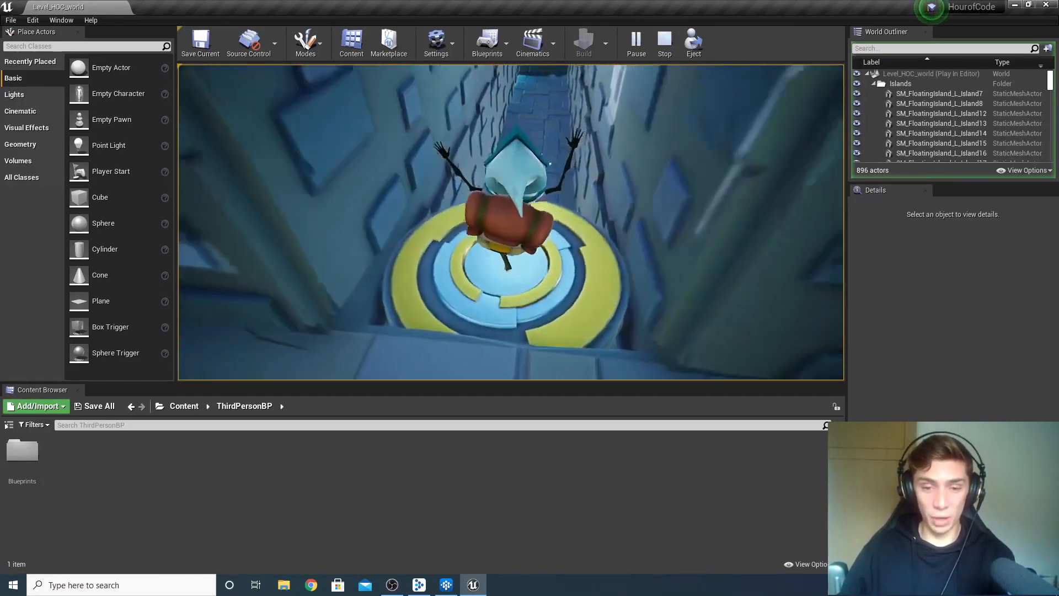
{"action": "key", "text": "w"}
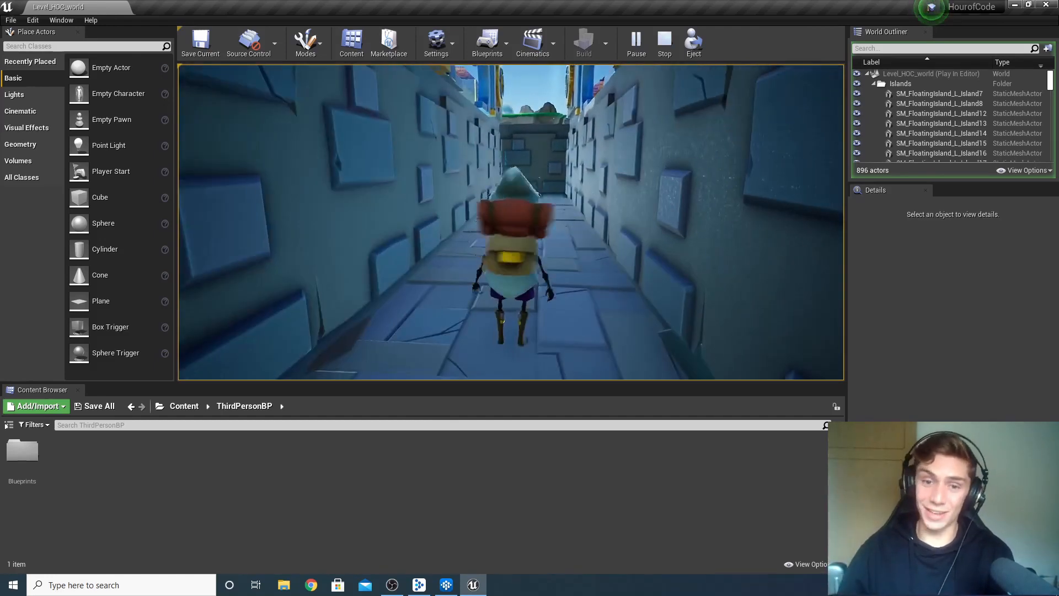
{"action": "key", "text": "Escape"}
- Examine the level's starting room in the editor viewport, around the player start, the crates and the round floor platform
{"action": "scroll", "coordinate": [595, 223], "scroll_direction": "down", "scroll_amount": 3}
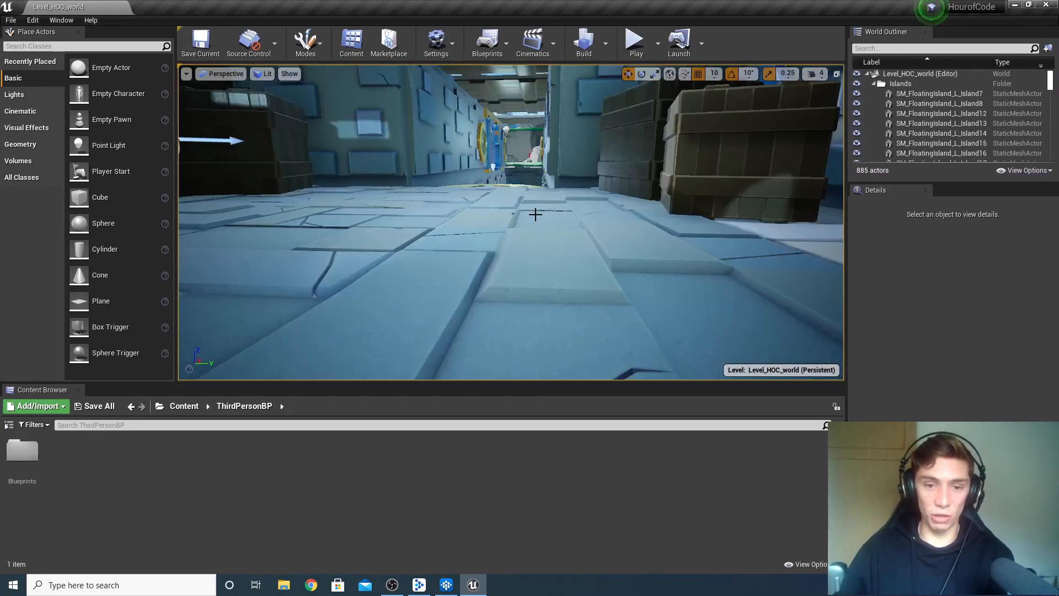
{"action": "key", "text": "s"}
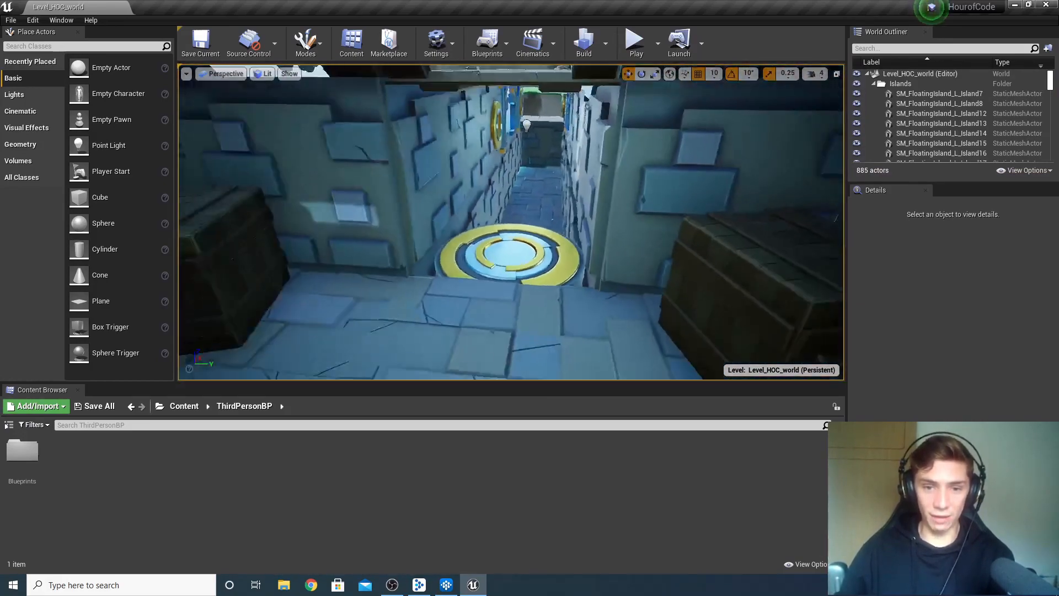
{"action": "key", "text": "w"}
{"action": "key", "text": "s"}
{"action": "key", "text": "s"}
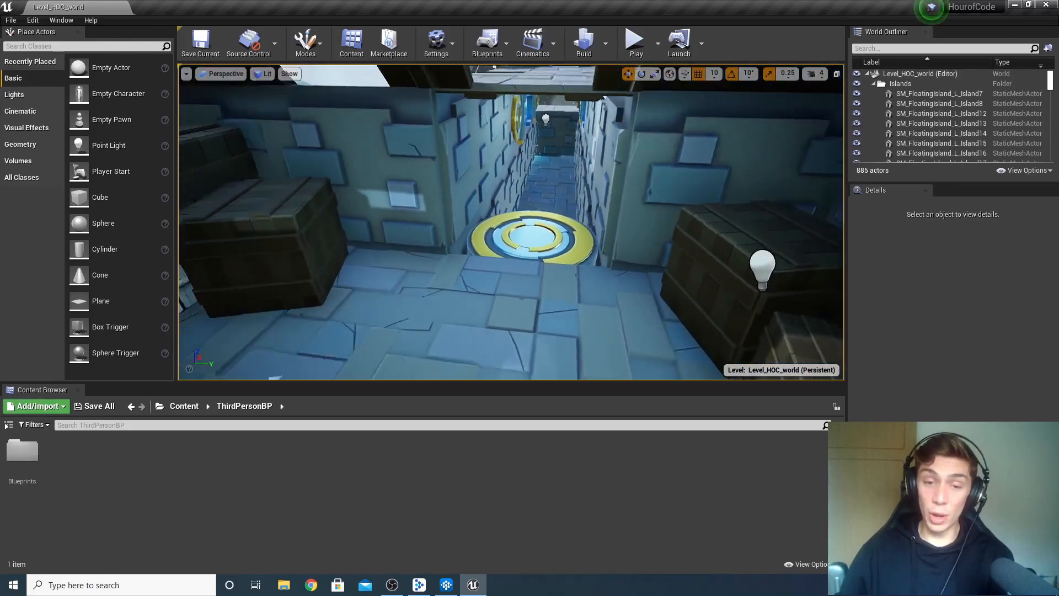
{"action": "key", "text": "s"}
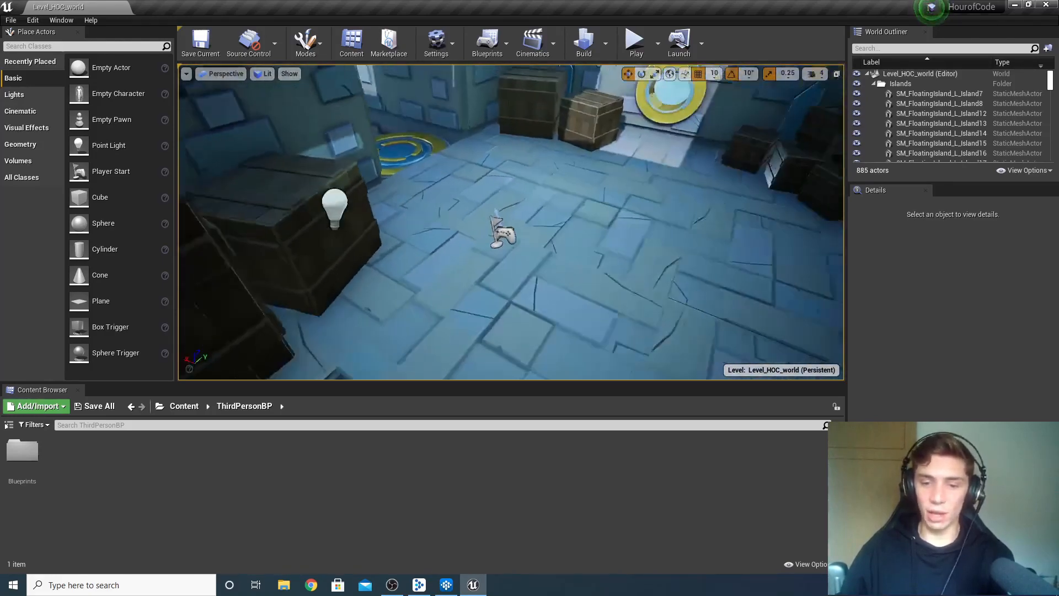
{"action": "key", "text": "w"}
{"action": "key", "text": "a"}
{"action": "key", "text": "d"}
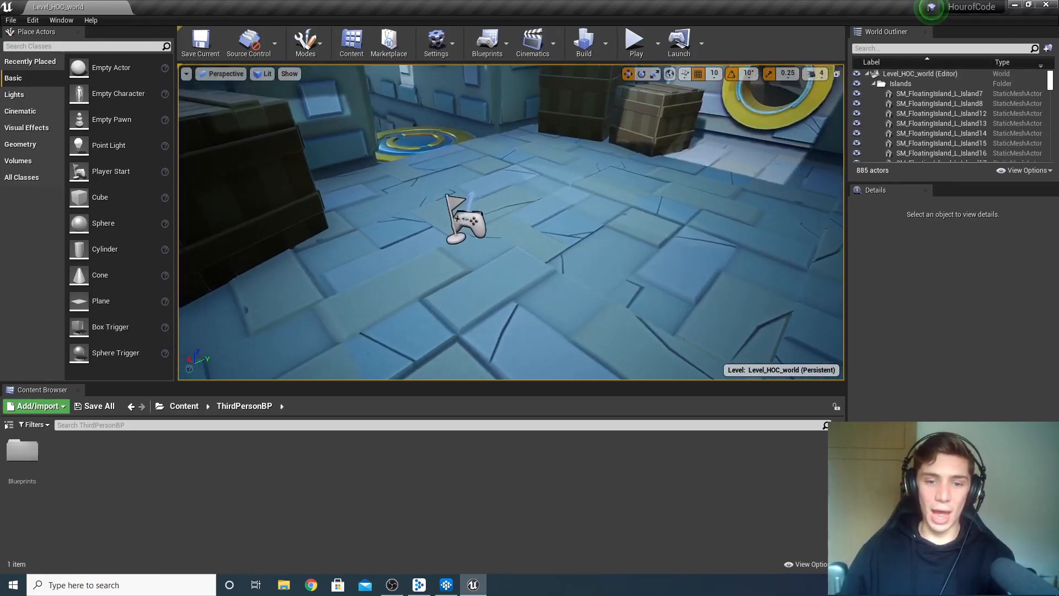
{"action": "key", "text": "w"}
{"action": "key", "text": "s"}
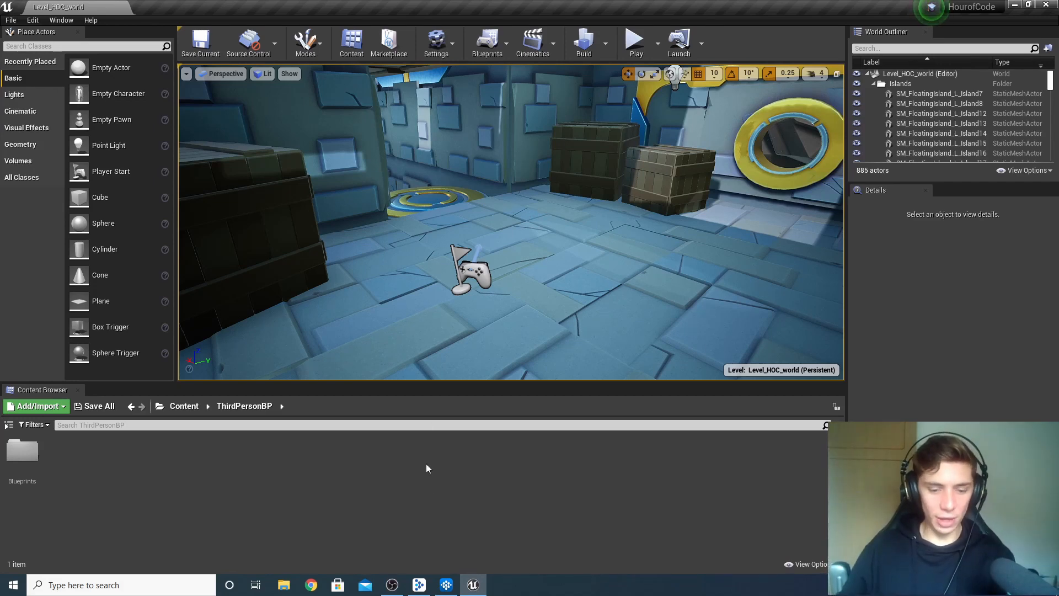
- Switch to Wwise, change to the Designer layout, and show the project's audio hierarchies
{"action": "left_click", "coordinate": [446, 585]}
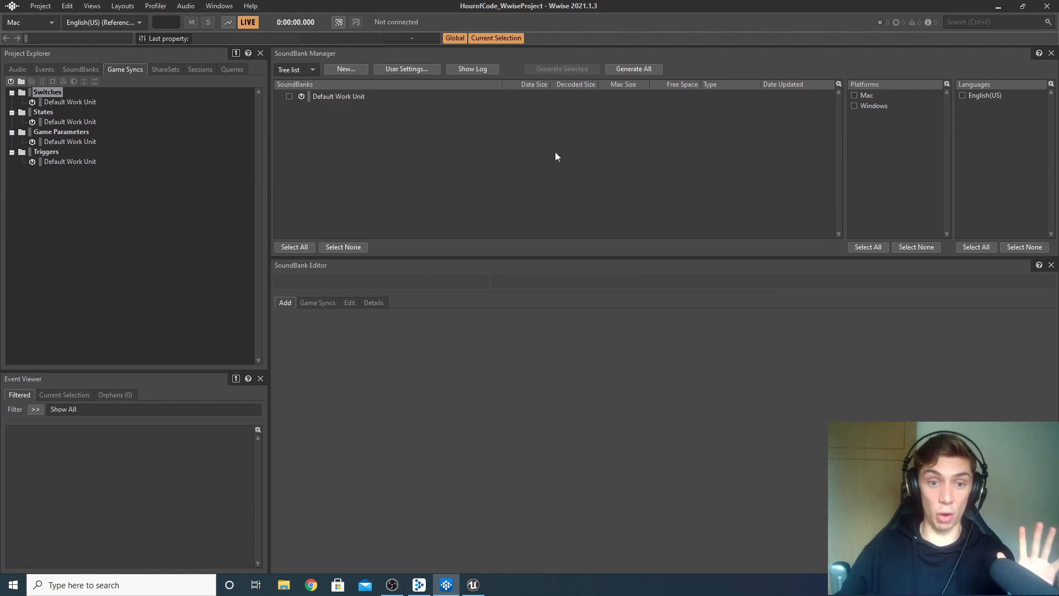
{"action": "left_click", "coordinate": [124, 6]}
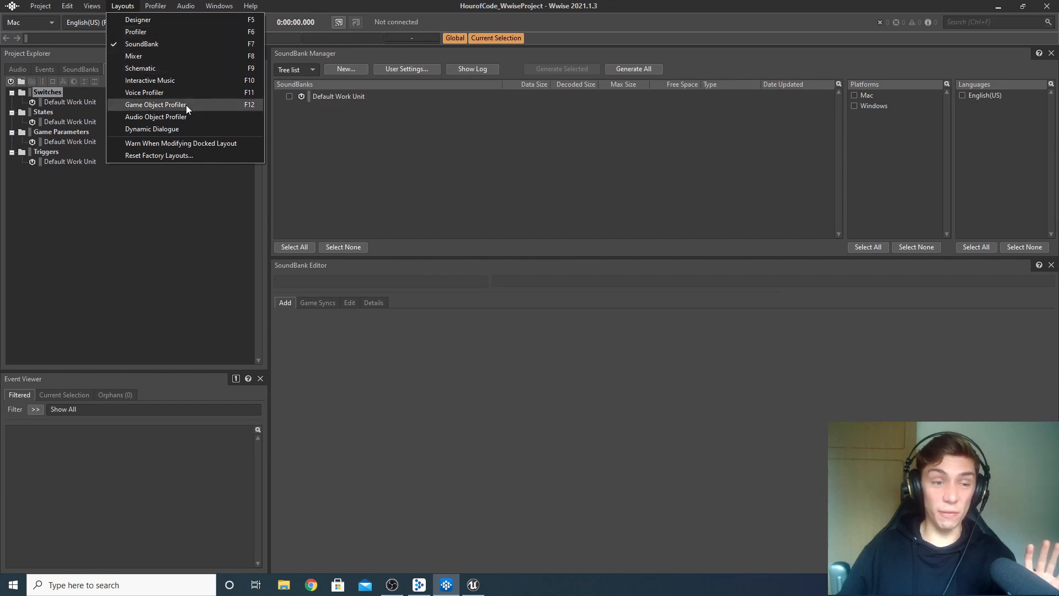
{"action": "left_click", "coordinate": [160, 19]}
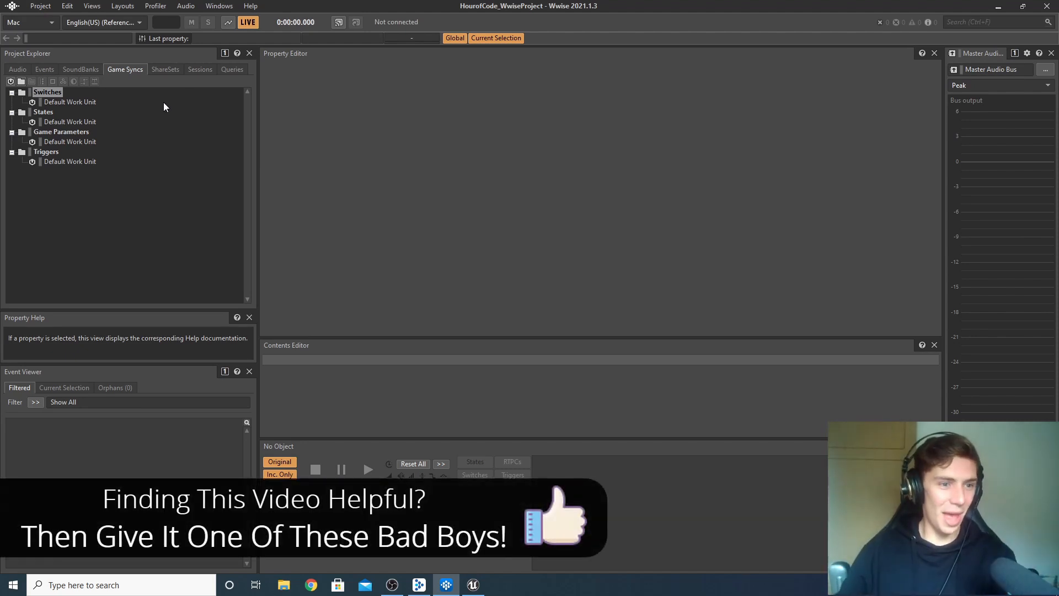
{"action": "left_click", "coordinate": [24, 68]}
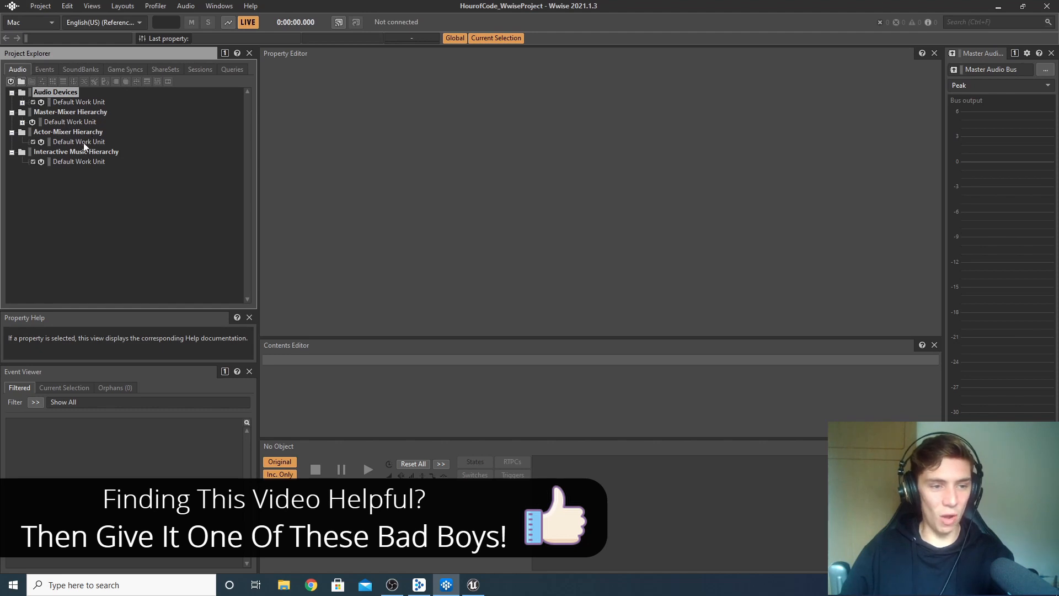
- Create a random container named Running in the Actor-Mixer Hierarchy's Default Work Unit
{"action": "left_click", "coordinate": [101, 143]}
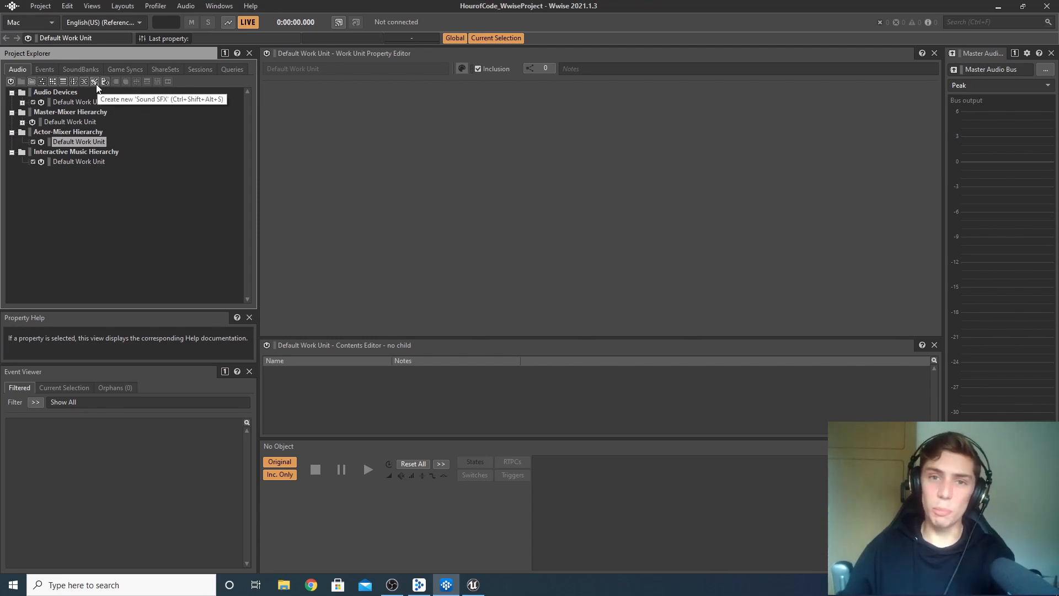
{"action": "left_click", "coordinate": [52, 81]}
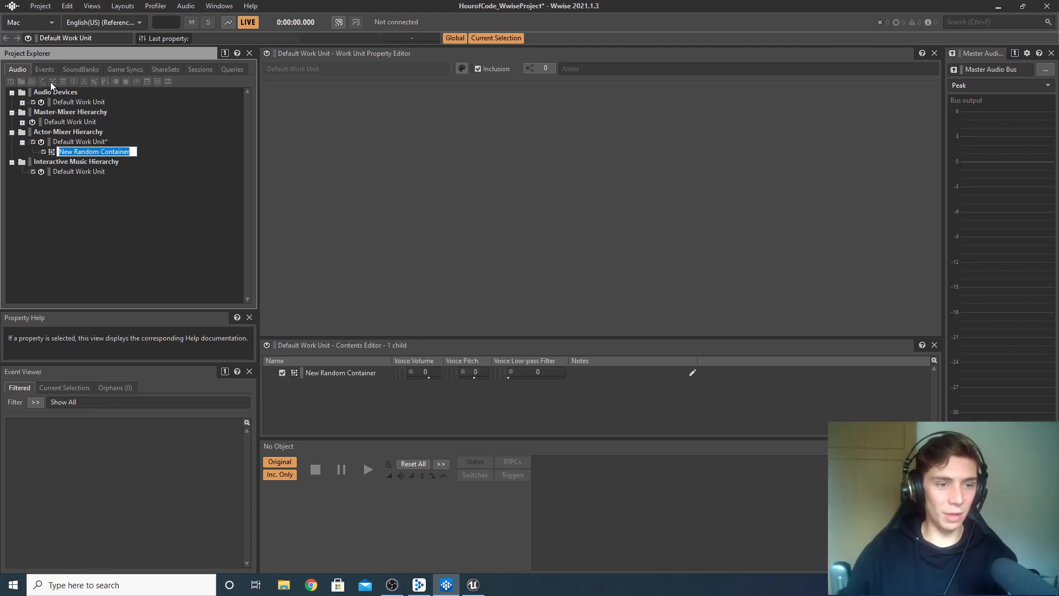
{"action": "type", "text": "Running"}
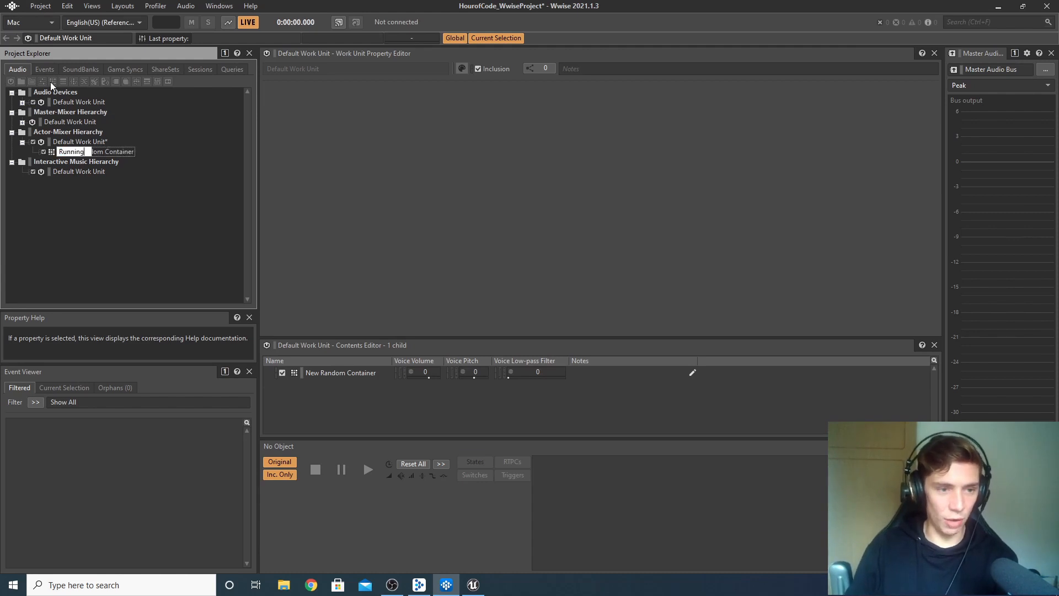
{"action": "key", "text": "Return"}
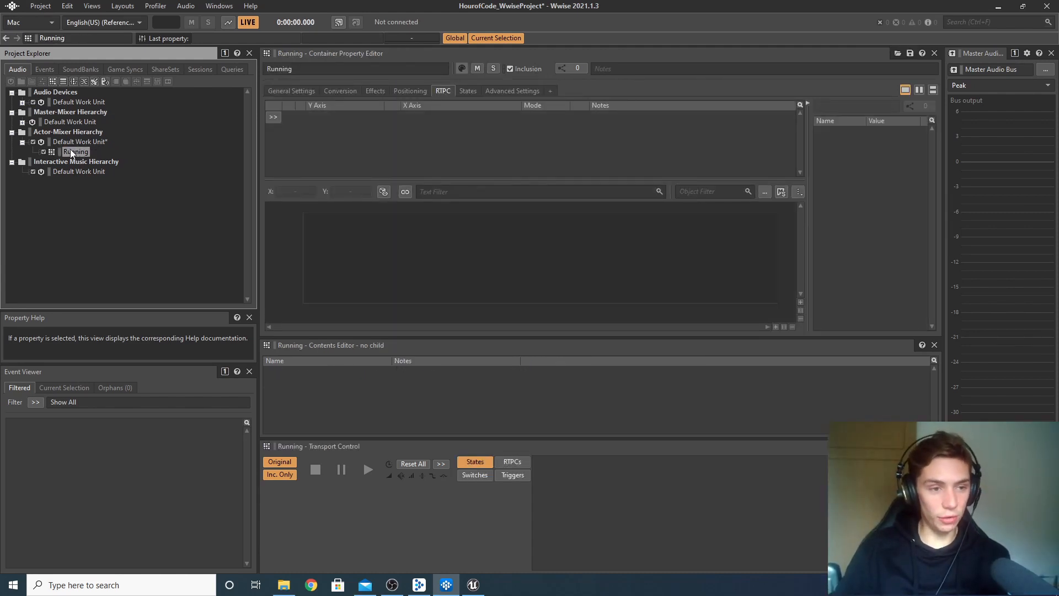
- Open the Audio File Importer for the Running container and start adding files from the Documents folder
{"action": "right_click", "coordinate": [82, 152]}
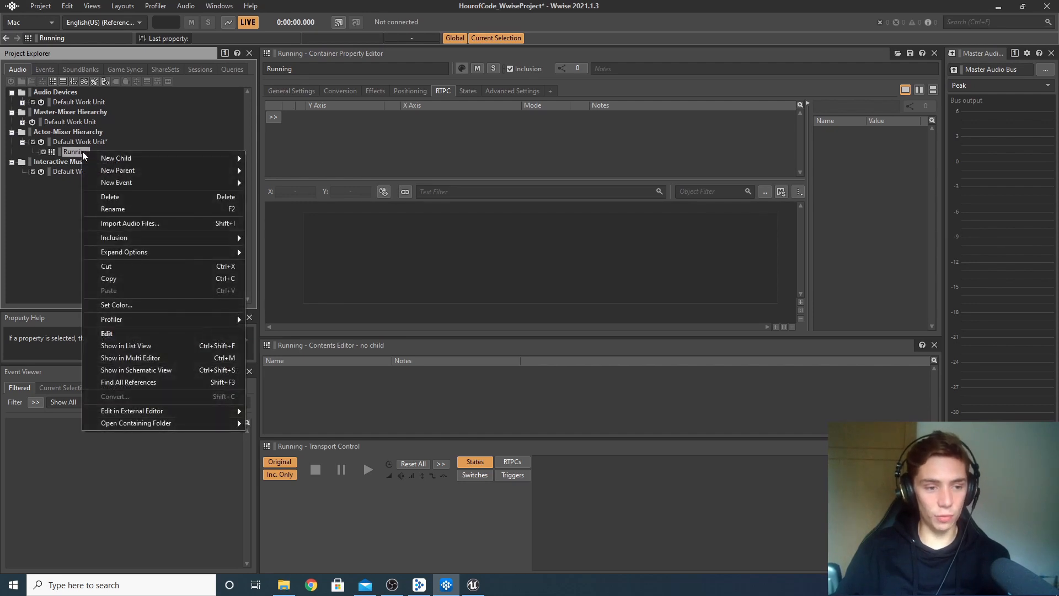
{"action": "left_click", "coordinate": [179, 222]}
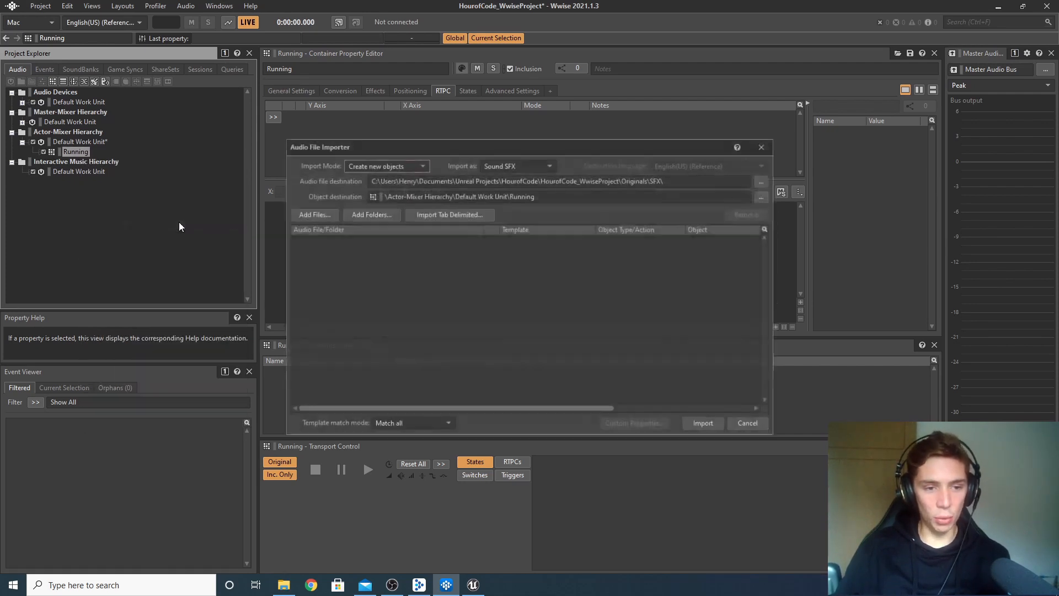
{"action": "left_click", "coordinate": [330, 217]}
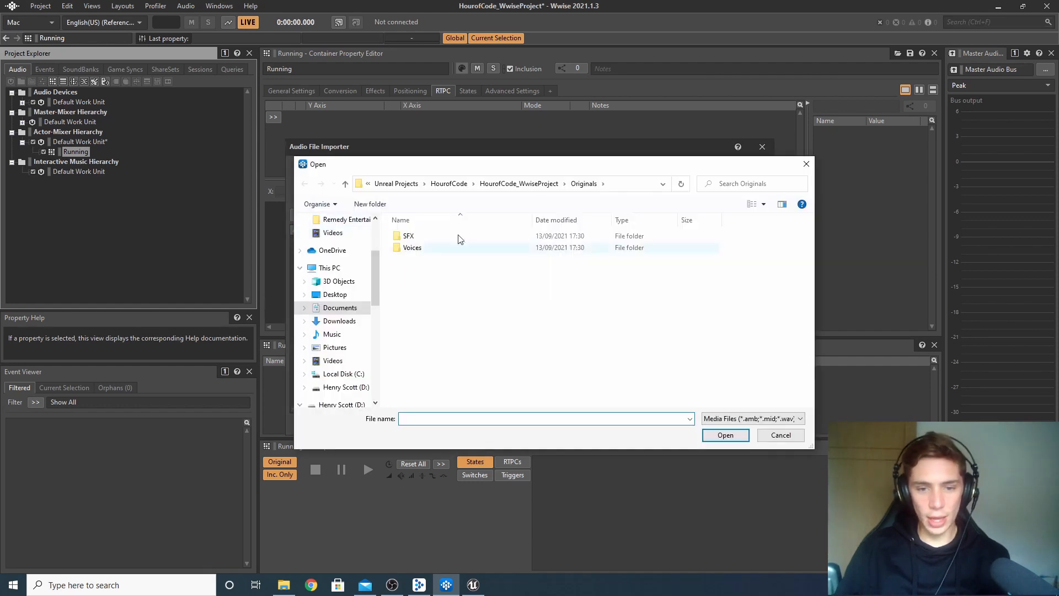
{"action": "scroll", "coordinate": [331, 259], "scroll_direction": "up", "scroll_amount": 3}
{"action": "left_click", "coordinate": [340, 268]}
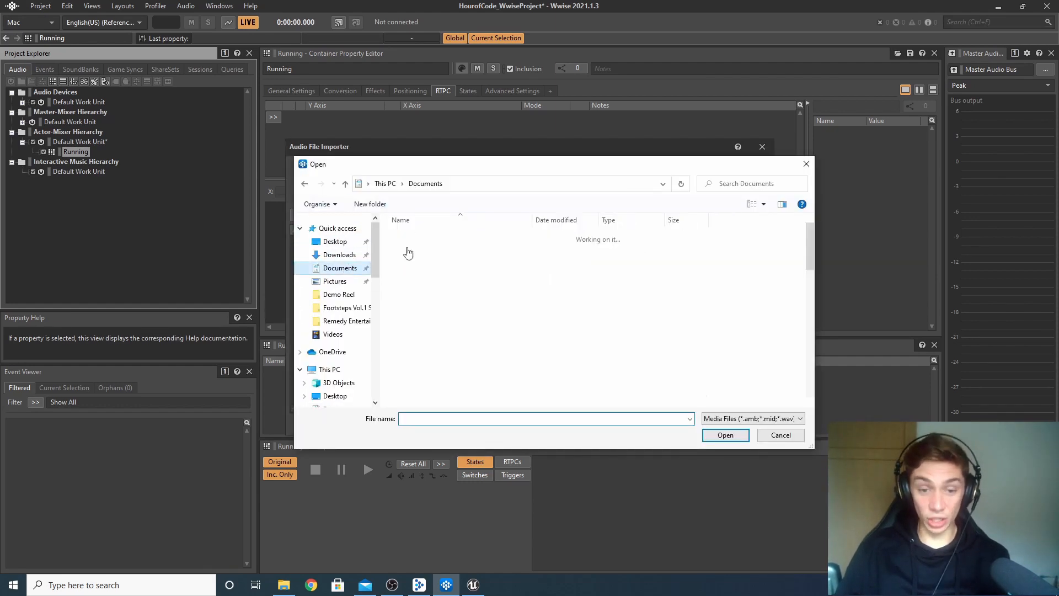
- Browse to the Audio folder inside ScottGameSounds, YouTube Channel, Unreal + Wwise Series
{"action": "scroll", "coordinate": [463, 271], "scroll_direction": "down", "scroll_amount": 5}
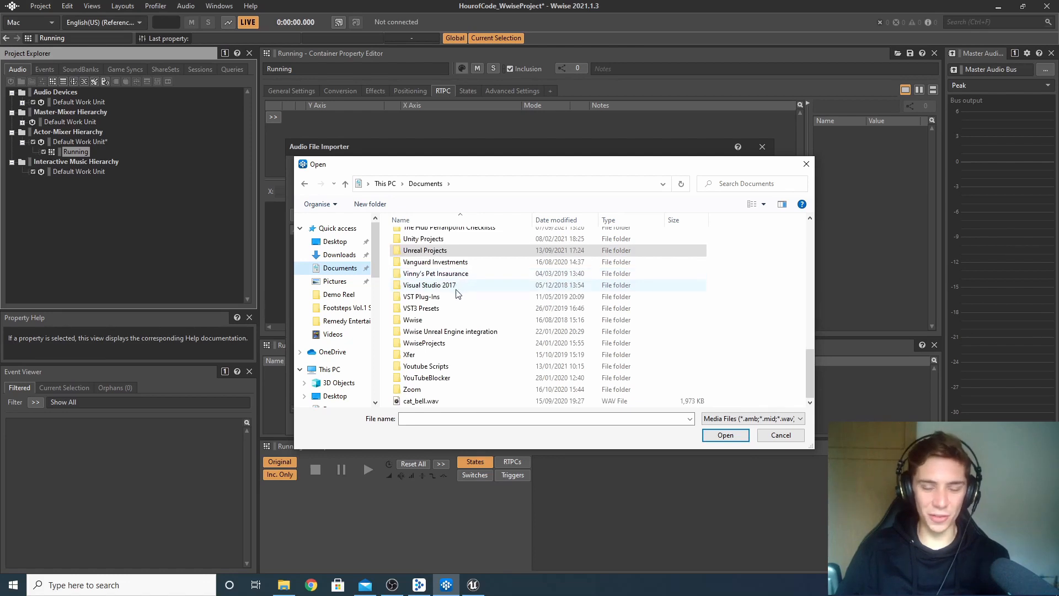
{"action": "scroll", "coordinate": [450, 310], "scroll_direction": "up", "scroll_amount": 2}
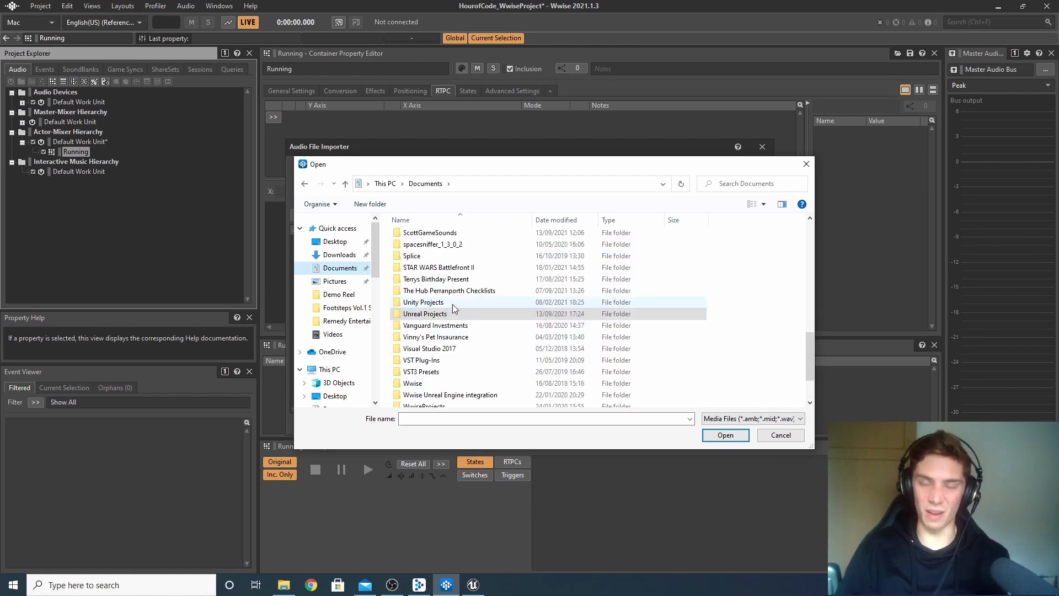
{"action": "scroll", "coordinate": [451, 312], "scroll_direction": "down", "scroll_amount": 1}
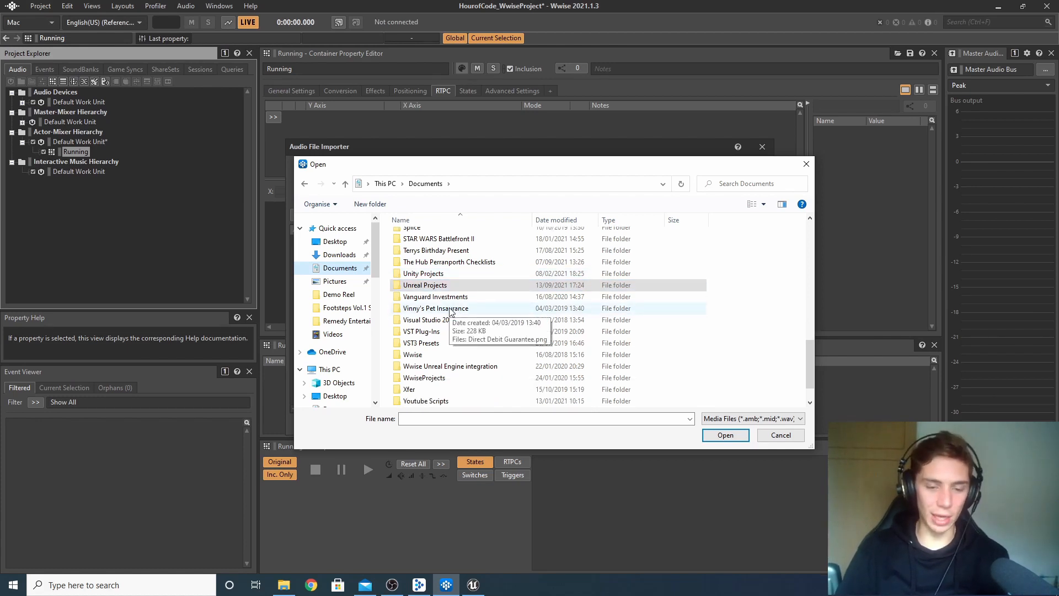
{"action": "scroll", "coordinate": [463, 304], "scroll_direction": "up", "scroll_amount": 1}
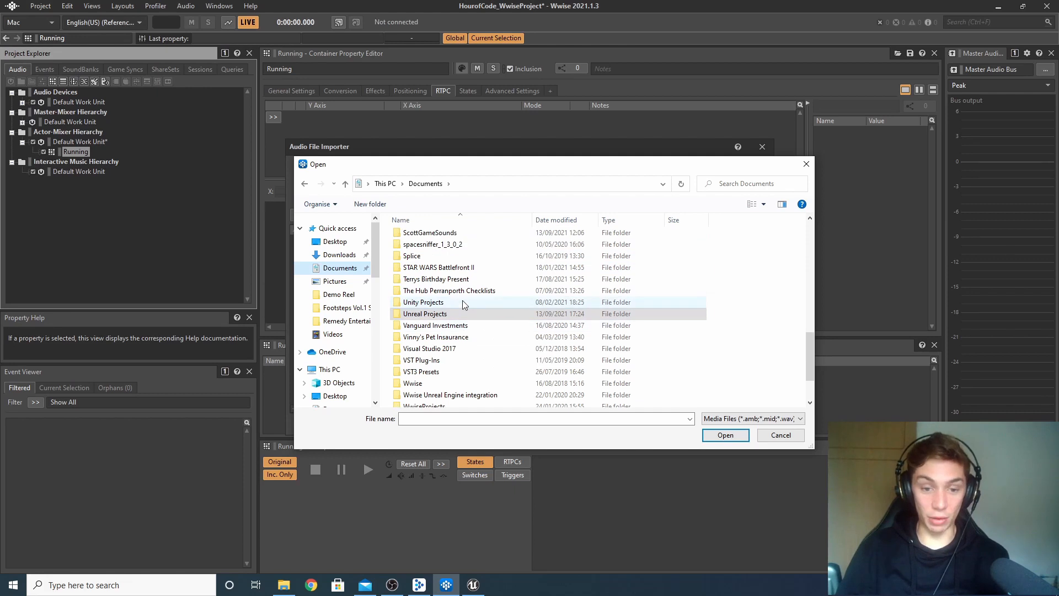
{"action": "scroll", "coordinate": [463, 304], "scroll_direction": "up", "scroll_amount": 1}
{"action": "double_click", "coordinate": [443, 270]}
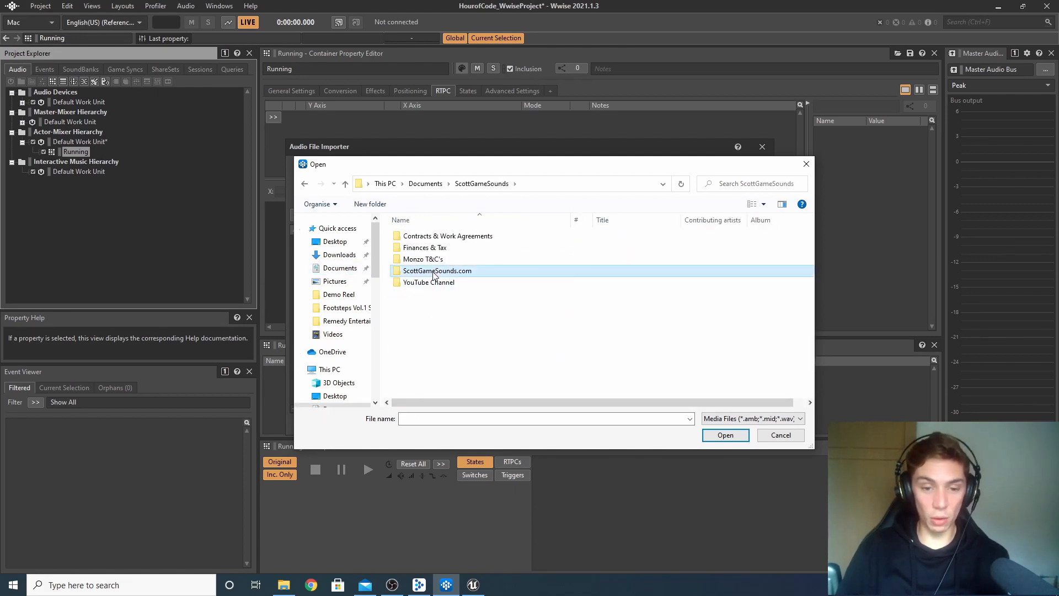
{"action": "double_click", "coordinate": [435, 272]}
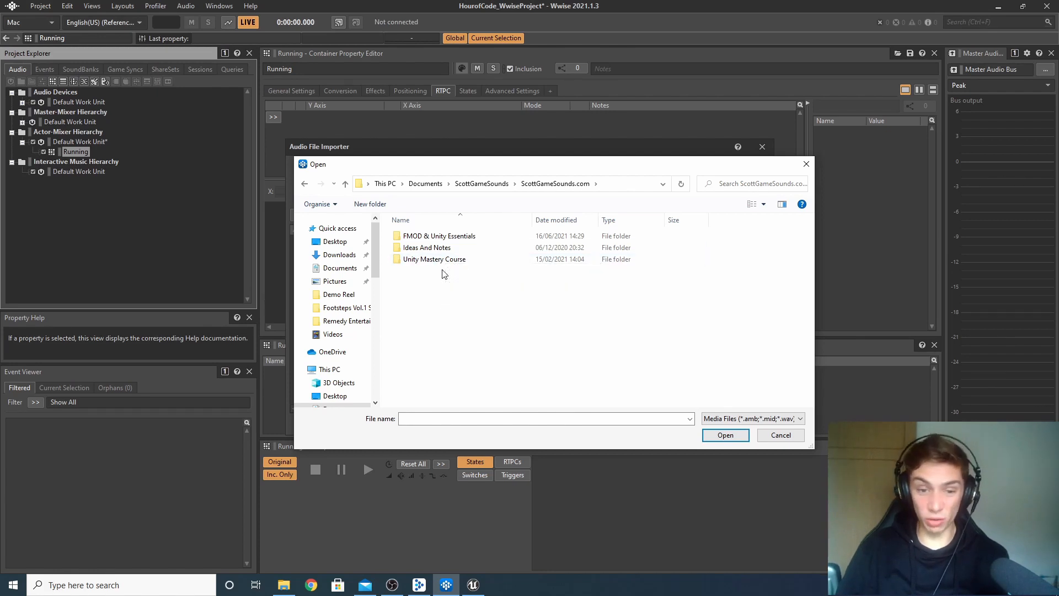
{"action": "key", "text": "alt+Left"}
{"action": "double_click", "coordinate": [418, 283]}
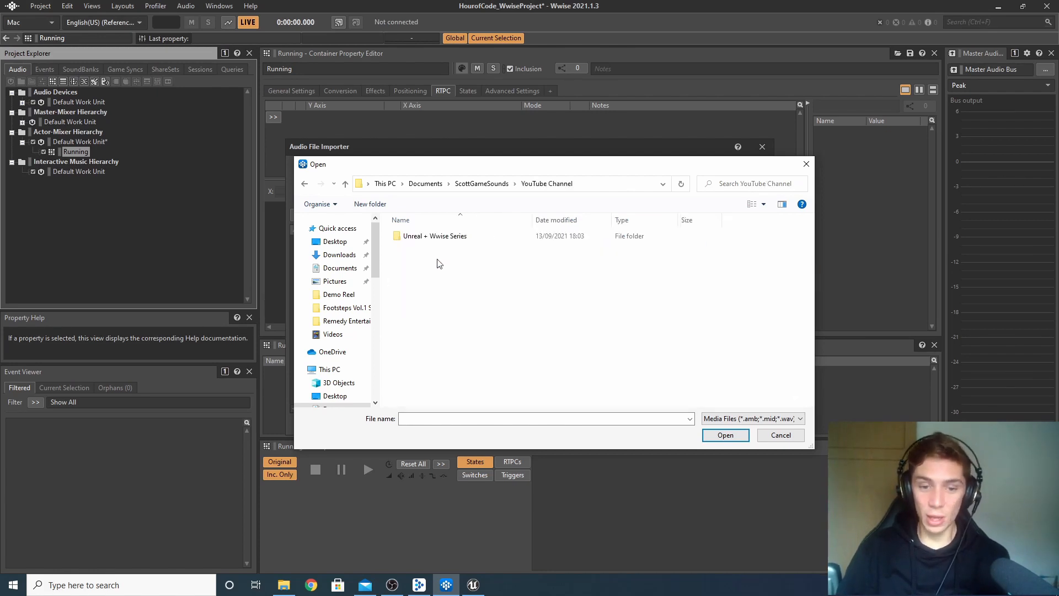
{"action": "double_click", "coordinate": [438, 237]}
{"action": "double_click", "coordinate": [432, 239]}
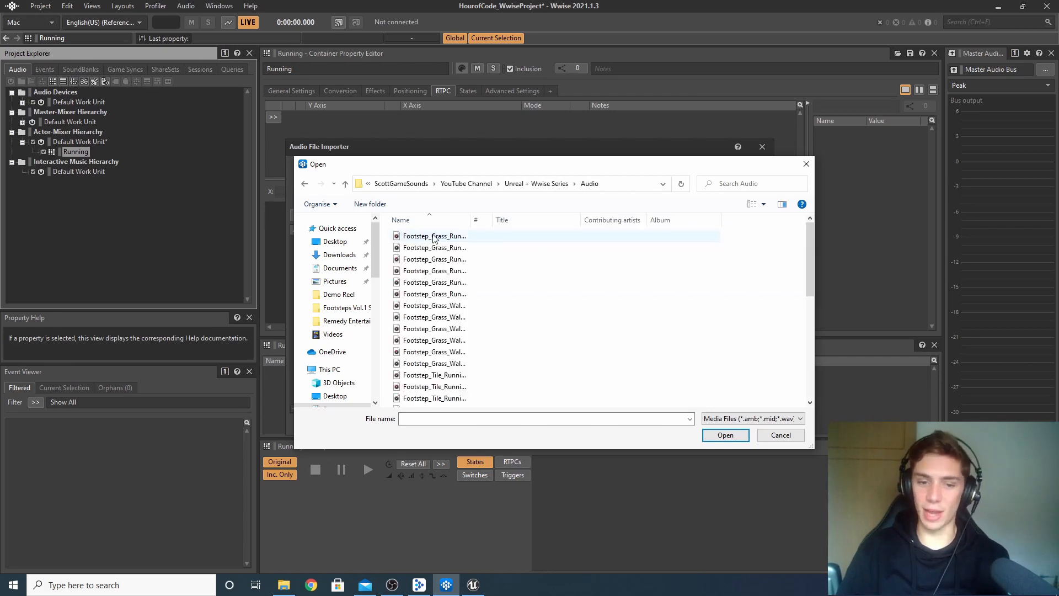
- Import Footstep_Tile_Running_01.wav through Footstep_Tile_Running_06.wav into the Running container as Sound SFX
{"action": "left_click", "coordinate": [467, 221]}
{"action": "left_click_drag", "start_coordinate": [472, 220], "coordinate": [545, 228]}
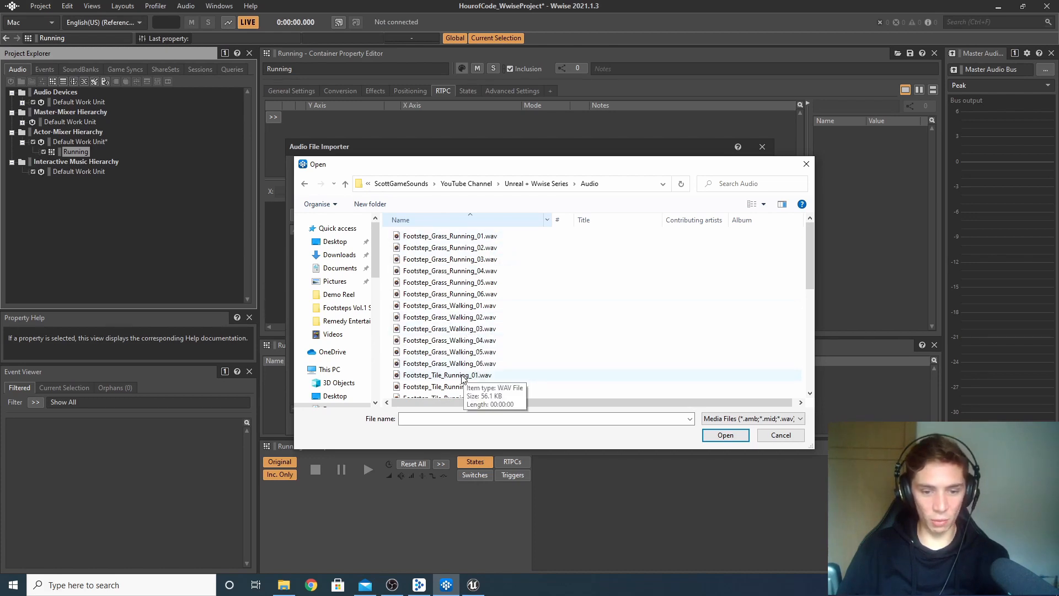
{"action": "left_click", "coordinate": [464, 376]}
{"action": "scroll", "coordinate": [488, 331], "scroll_direction": "down", "scroll_amount": 4}
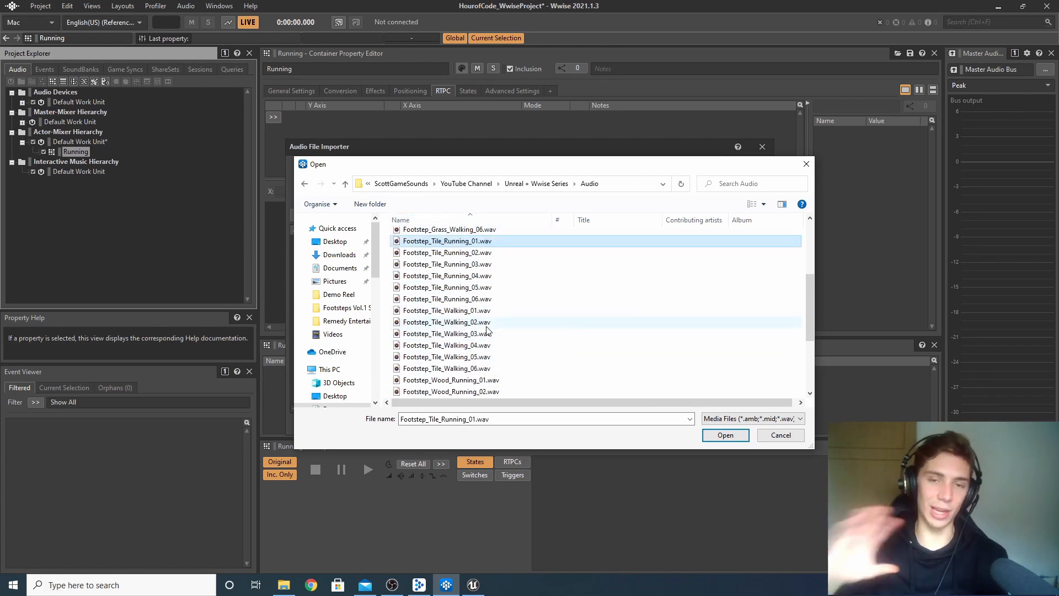
{"action": "left_click", "coordinate": [473, 303], "text": "shift"}
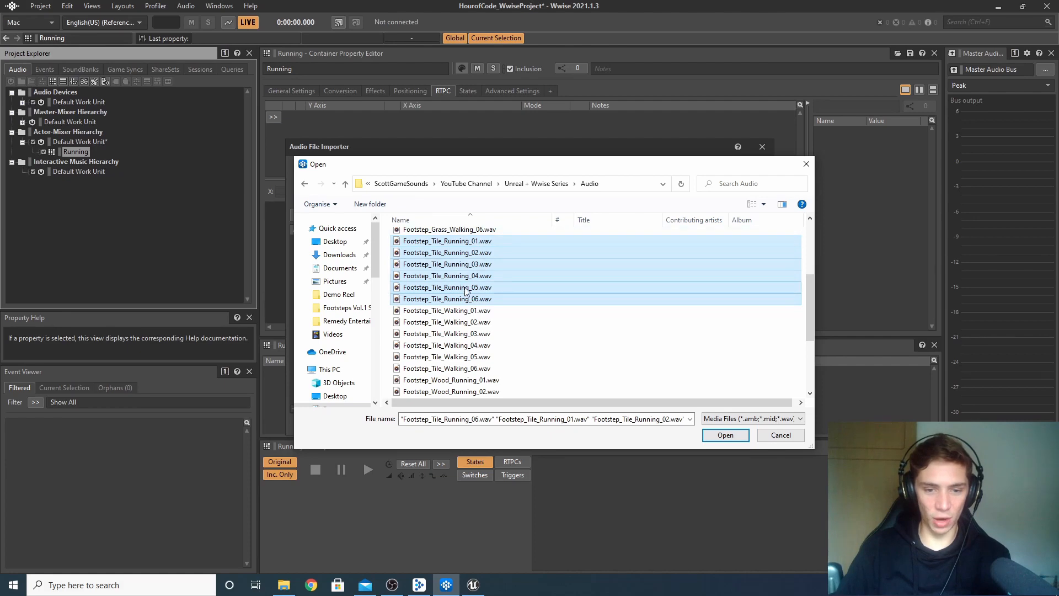
{"action": "left_click", "coordinate": [730, 436]}
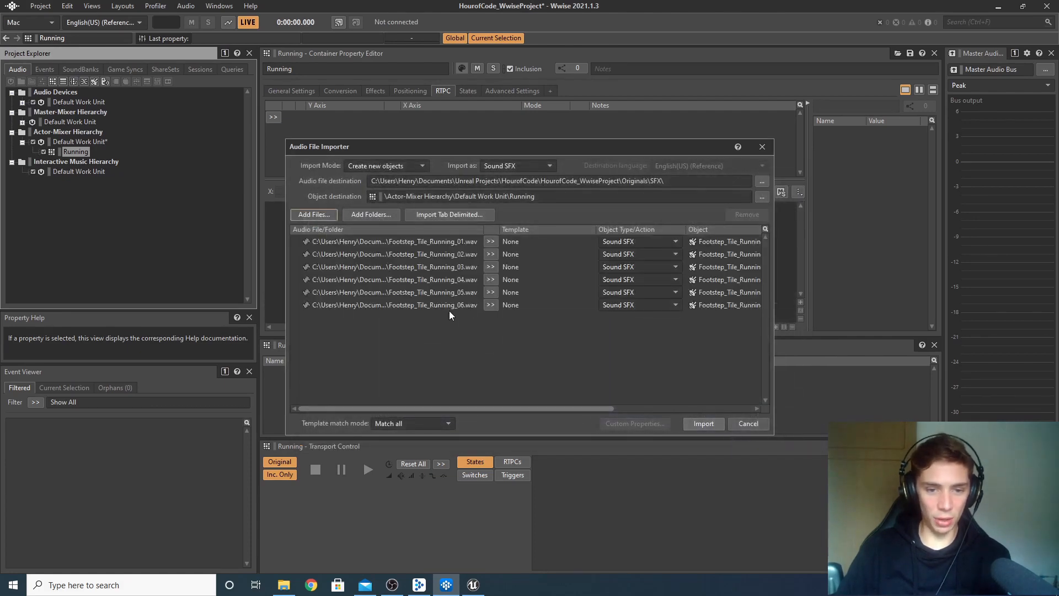
{"action": "left_click", "coordinate": [707, 428]}
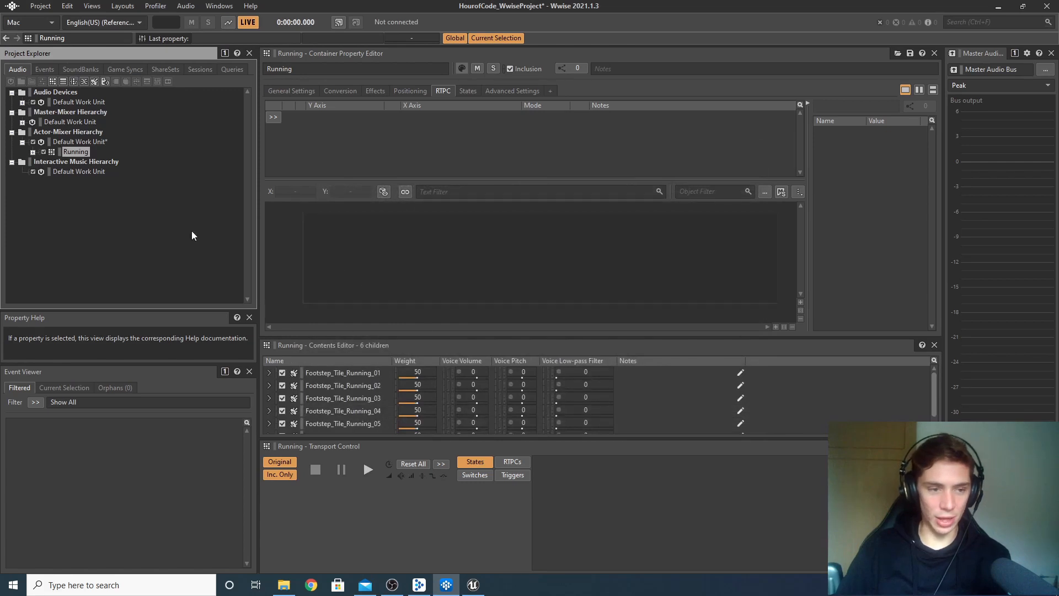
- Expand the Running container and audition its footstep sounds several times
{"action": "left_click", "coordinate": [33, 152]}
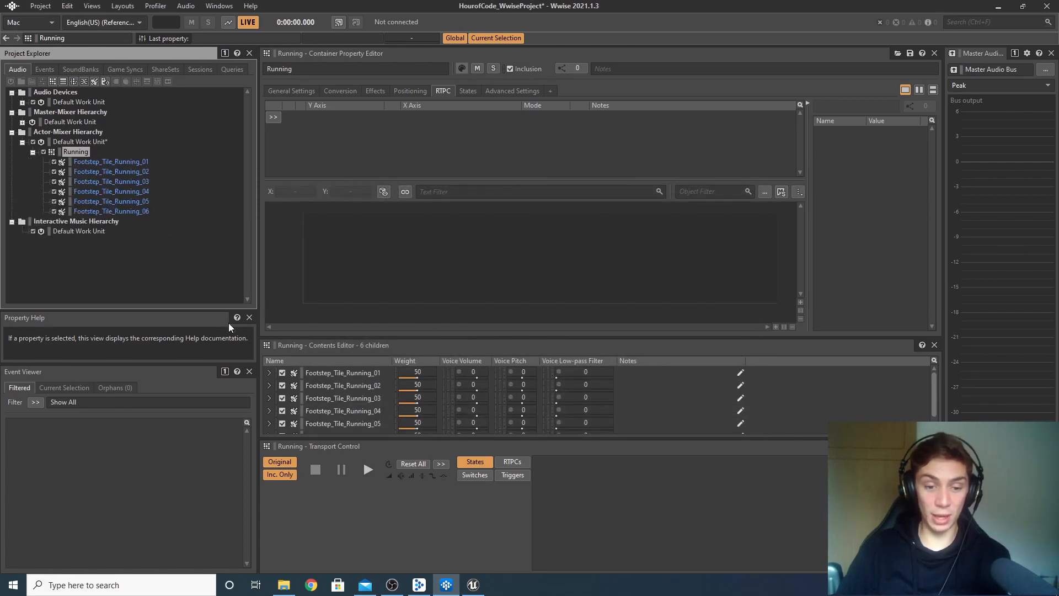
{"action": "left_click", "coordinate": [369, 472]}
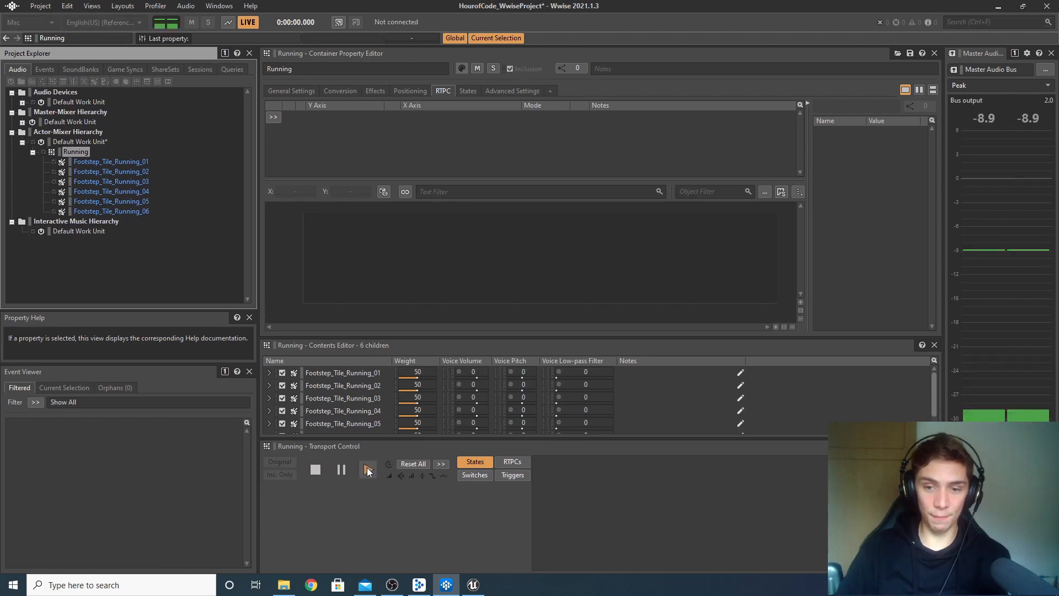
{"action": "left_click", "coordinate": [368, 472]}
{"action": "left_click", "coordinate": [368, 472]}
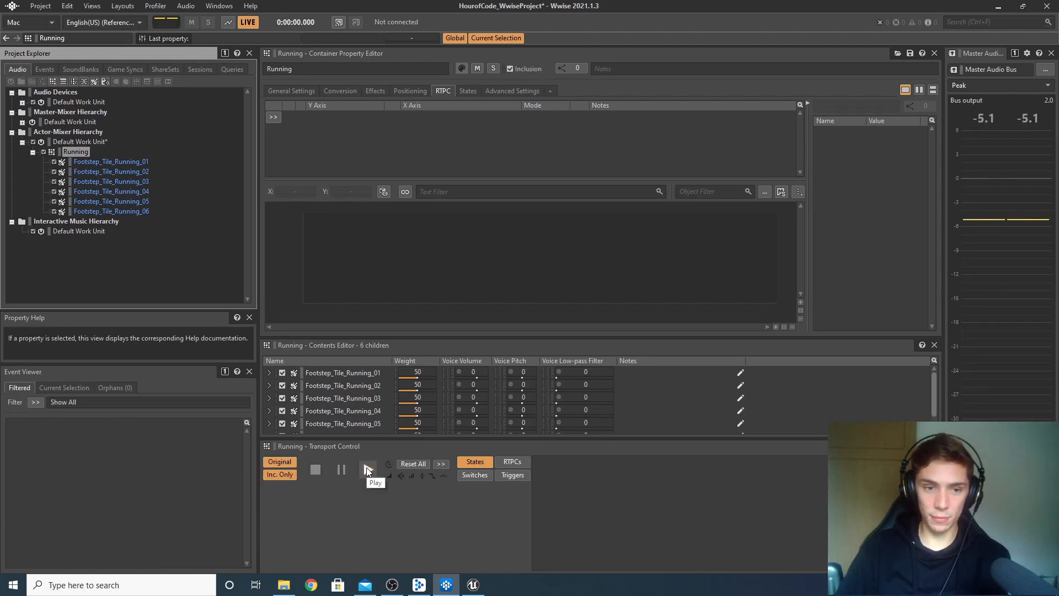
{"action": "left_click", "coordinate": [369, 471]}
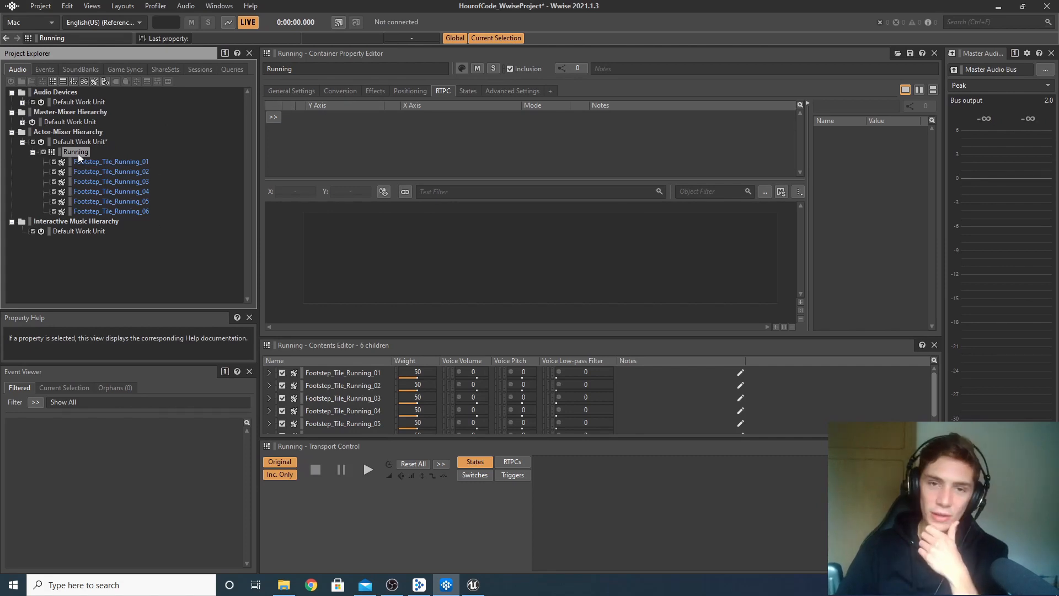
- Set the Running container's random play type to Shuffle in its general settings
{"action": "left_click", "coordinate": [305, 94]}
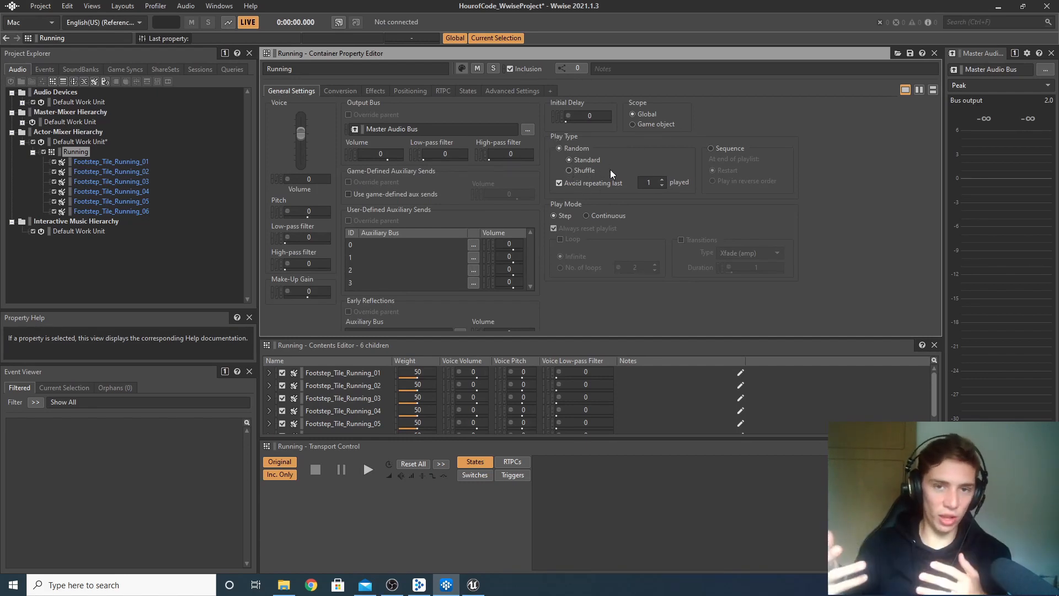
{"action": "left_click", "coordinate": [569, 171]}
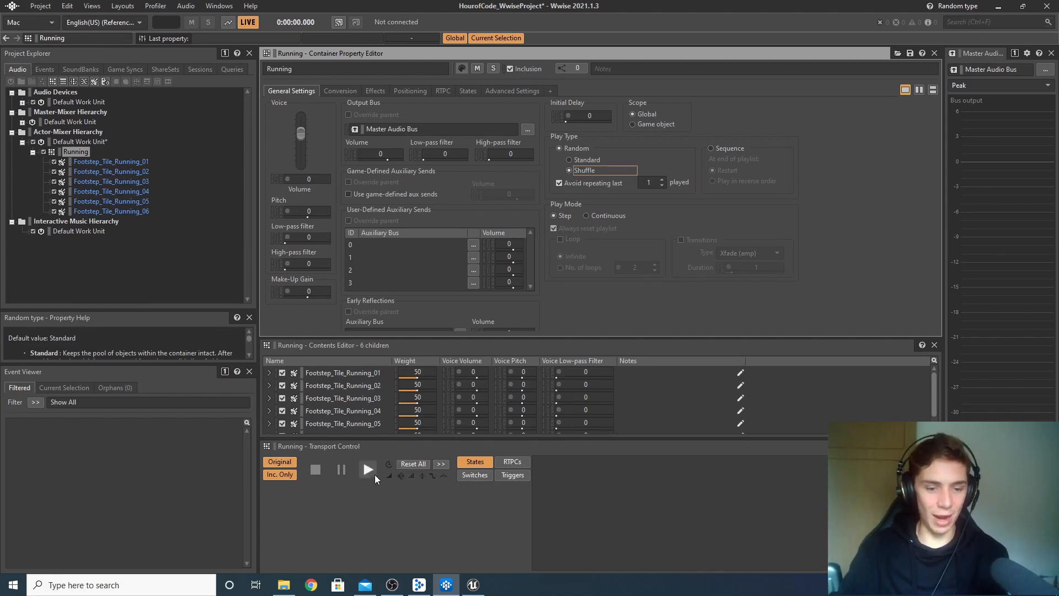
- Enable the volume randomizer on the Running container with a minimum offset of -2 and a maximum offset of 2
{"action": "left_click", "coordinate": [287, 179]}
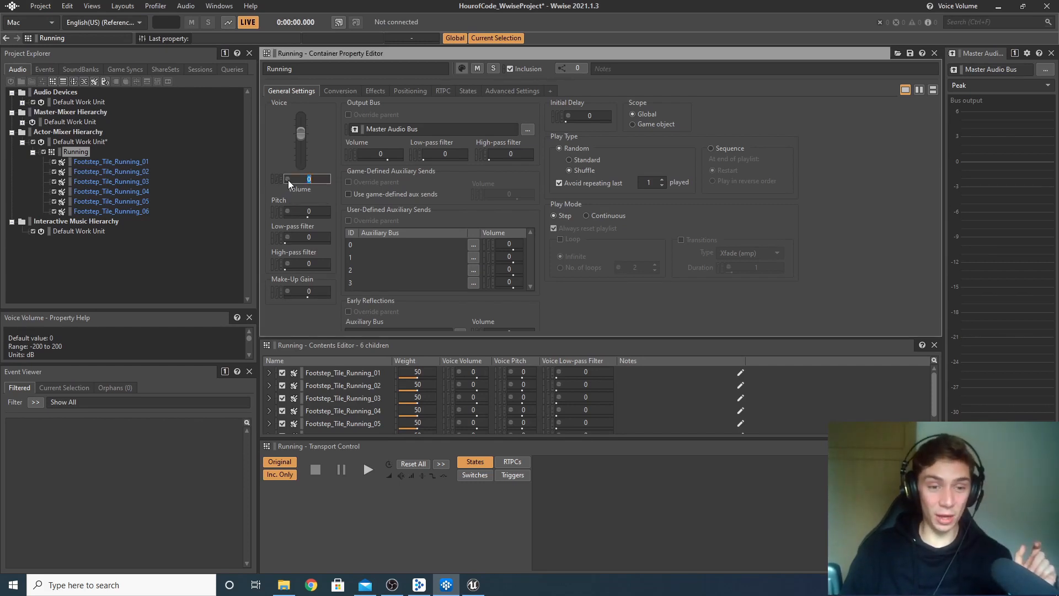
{"action": "left_click", "coordinate": [343, 220]}
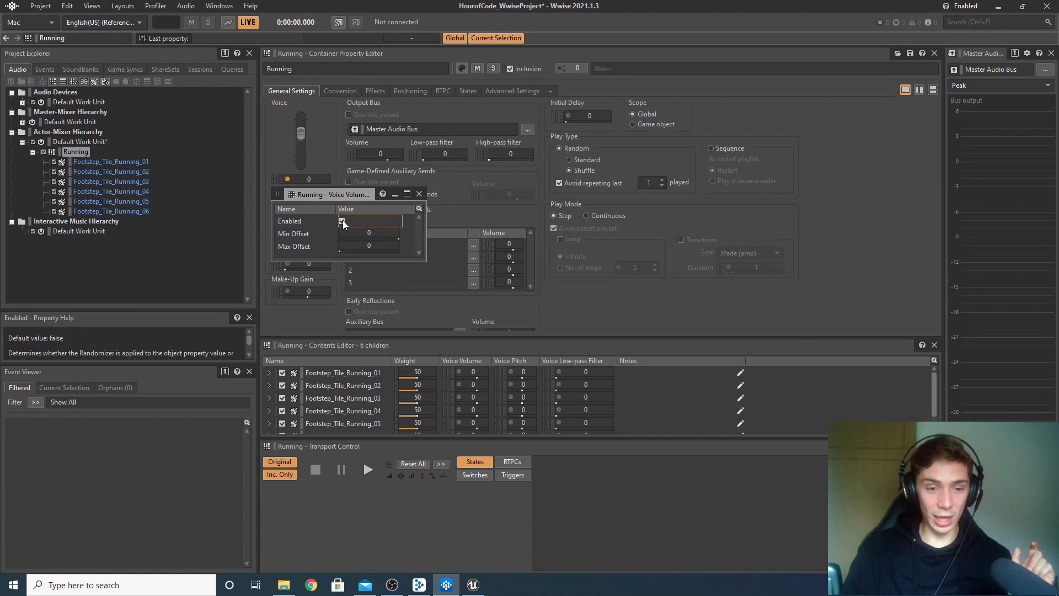
{"action": "left_click", "coordinate": [389, 233]}
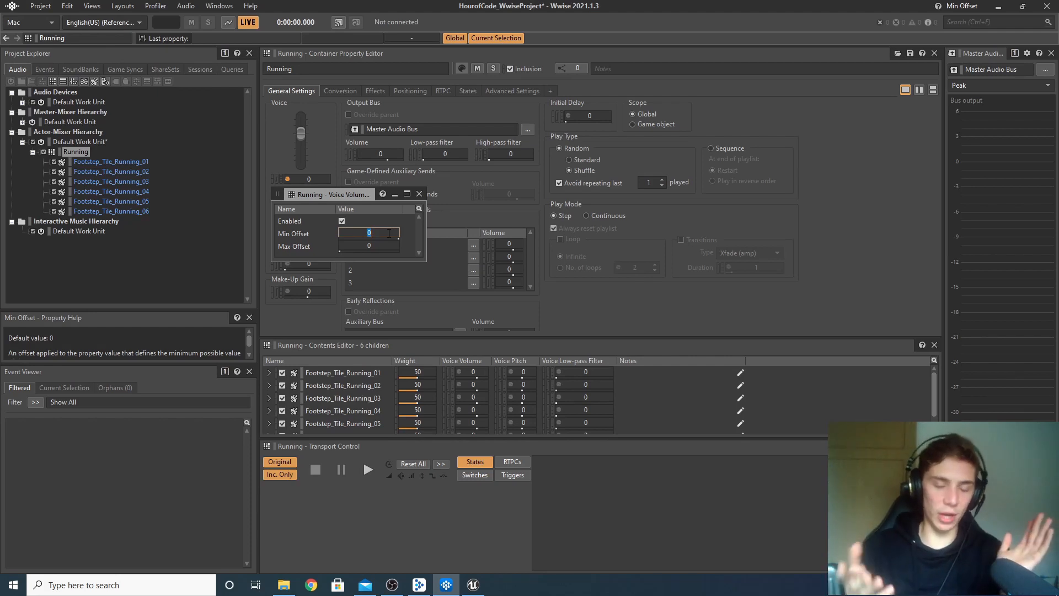
{"action": "type", "text": "-2"}
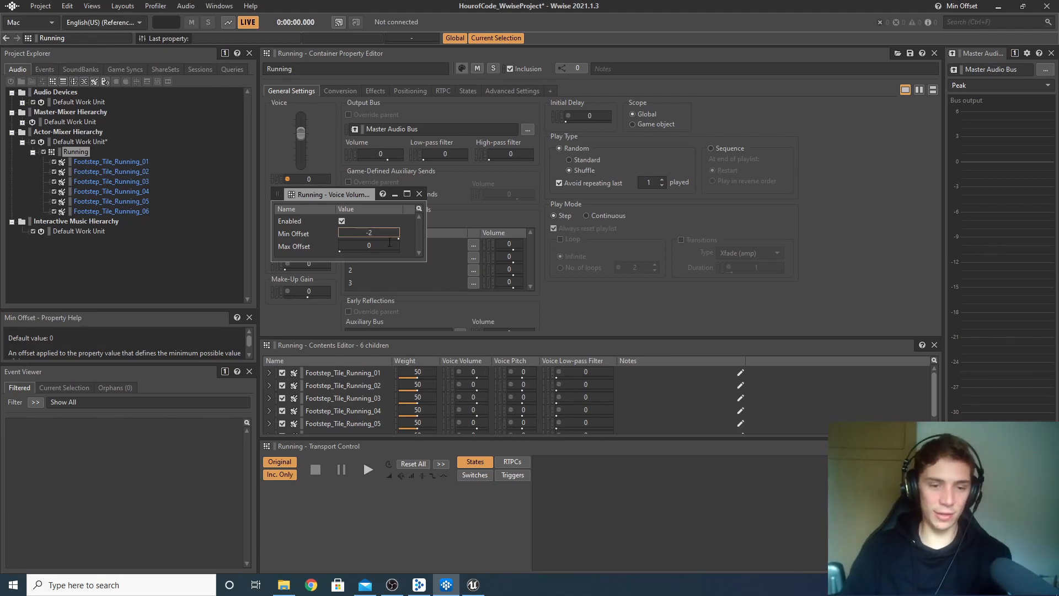
{"action": "key", "text": "Tab"}
{"action": "type", "text": "2"}
{"action": "left_click", "coordinate": [390, 222]}
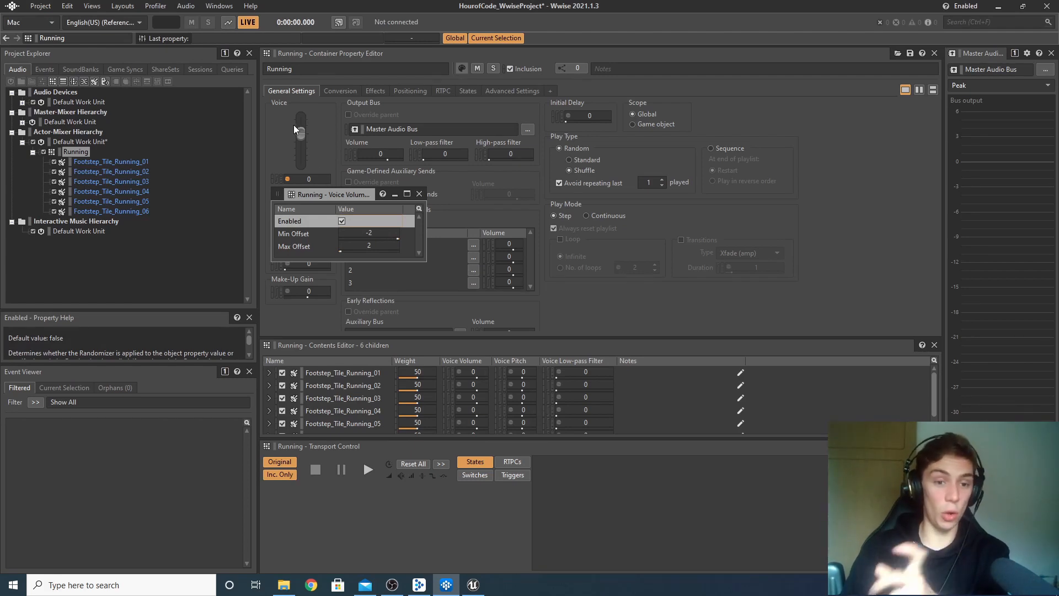
- Try the Running container's voice volume at -10 dB, and reset it to 0
{"action": "left_click_drag", "start_coordinate": [301, 134], "coordinate": [301, 145]}
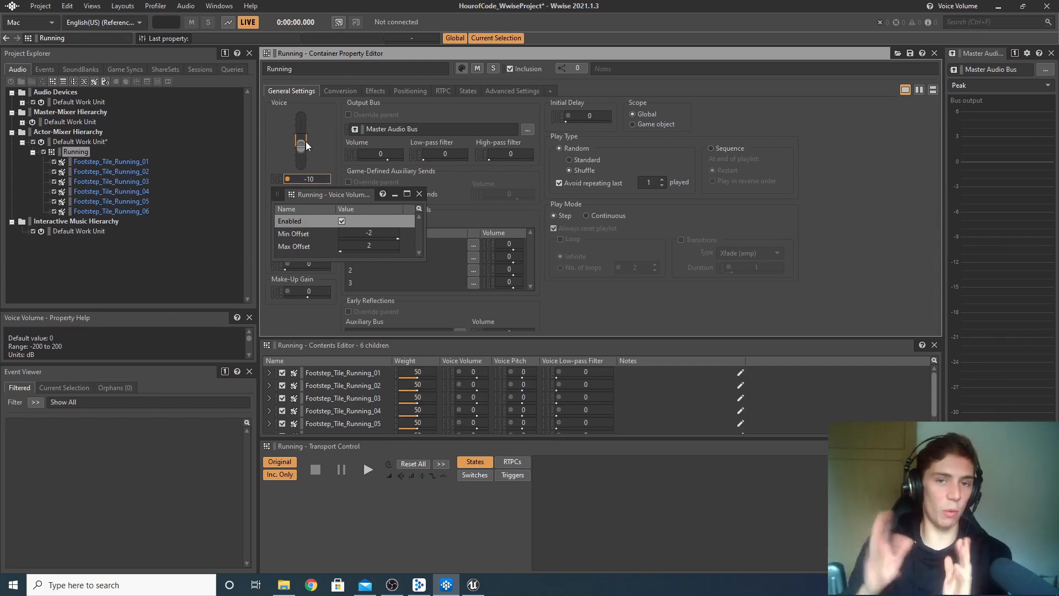
{"action": "left_click", "coordinate": [420, 194]}
{"action": "left_click_drag", "start_coordinate": [303, 146], "coordinate": [300, 135]}
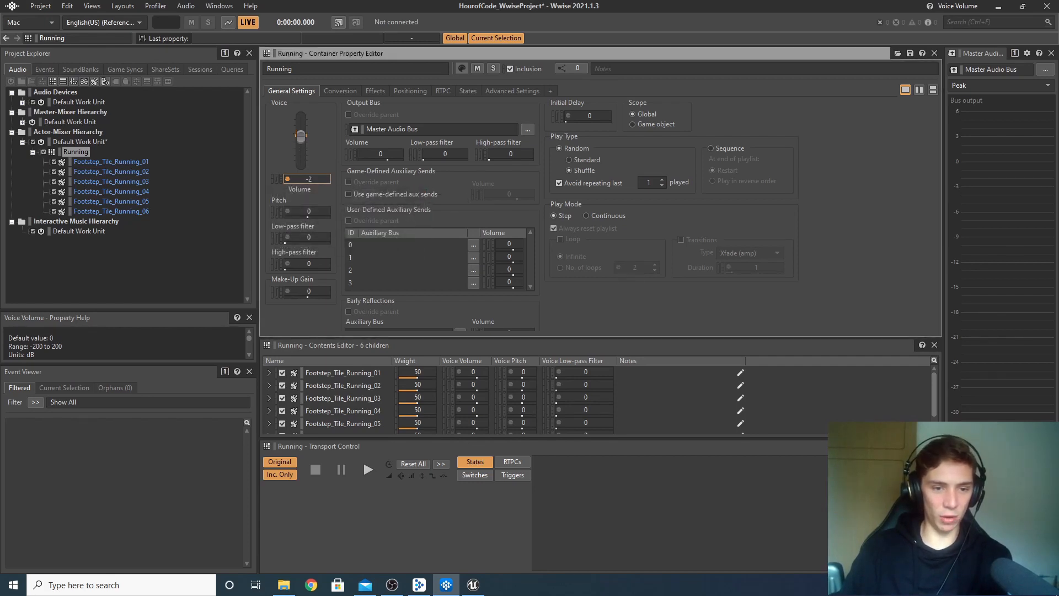
{"action": "double_click", "coordinate": [309, 178]}
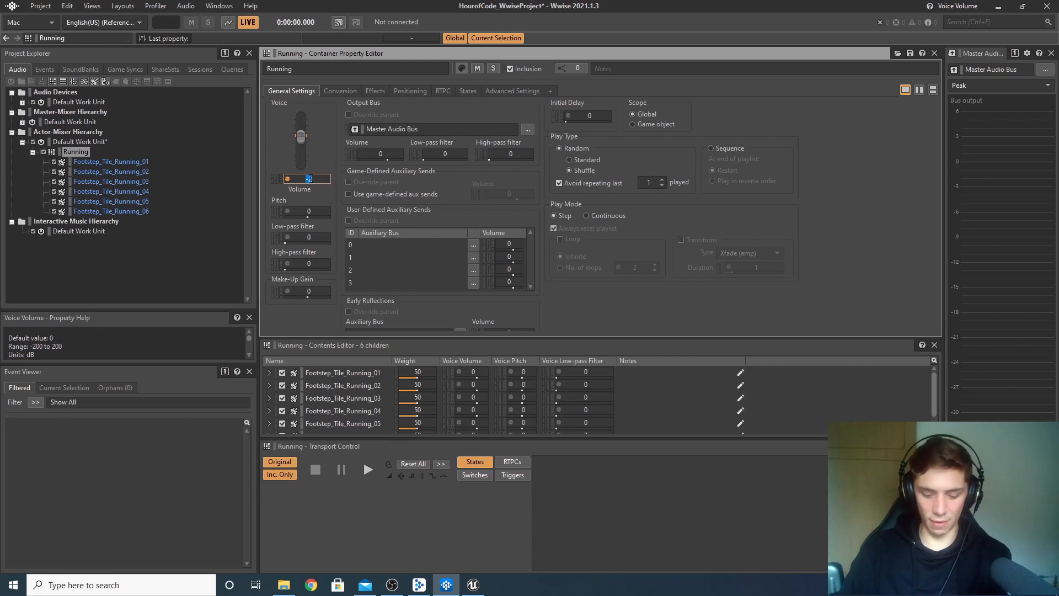
- Enable the Running container's pitch randomizer with offsets from -150 to 150, and audition the result
{"action": "left_click", "coordinate": [288, 211]}
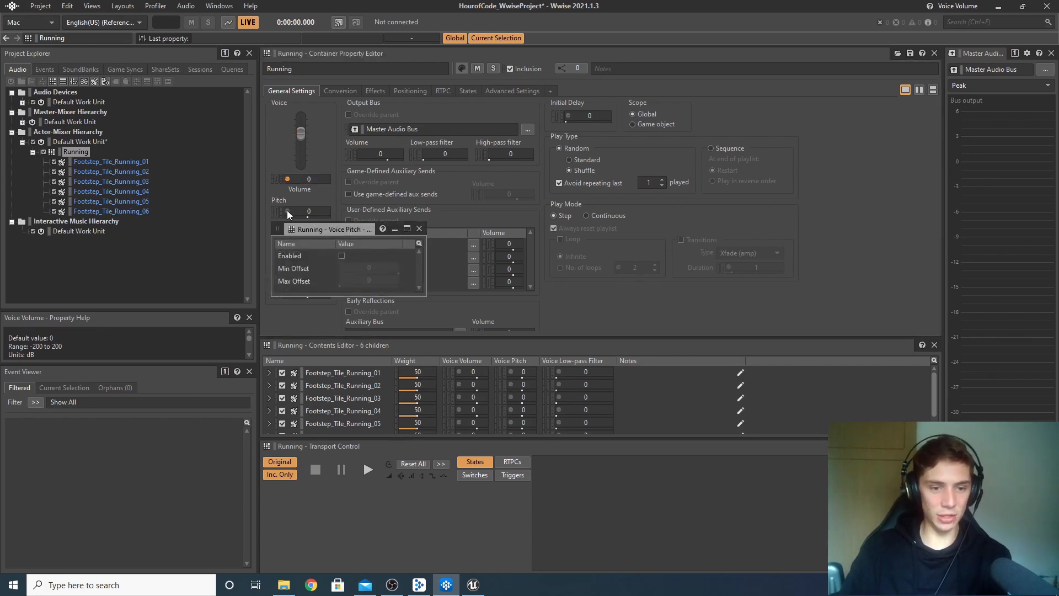
{"action": "left_click", "coordinate": [342, 255]}
{"action": "left_click", "coordinate": [369, 268]}
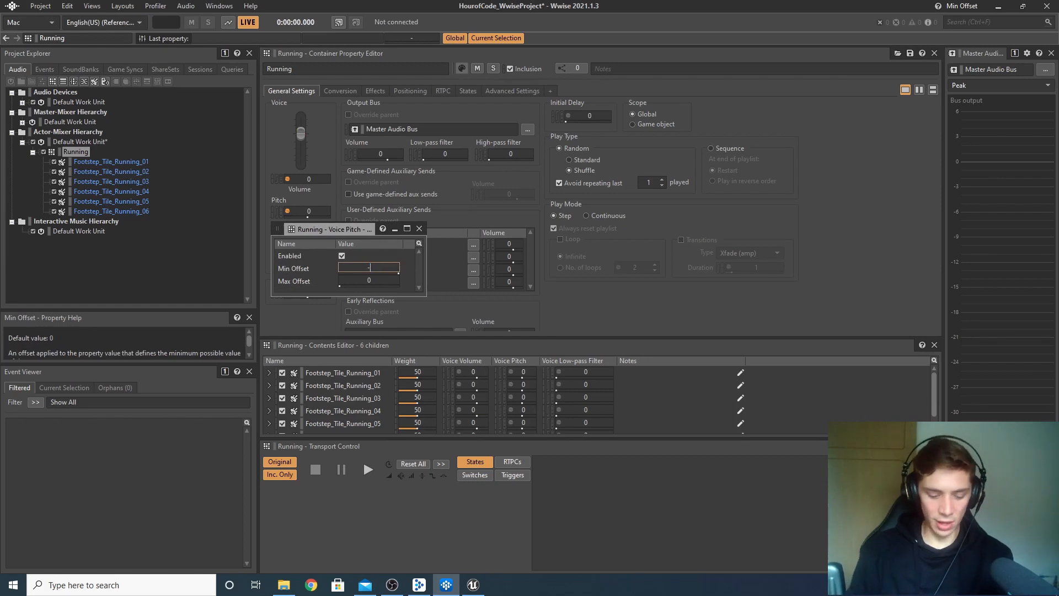
{"action": "type", "text": "-150"}
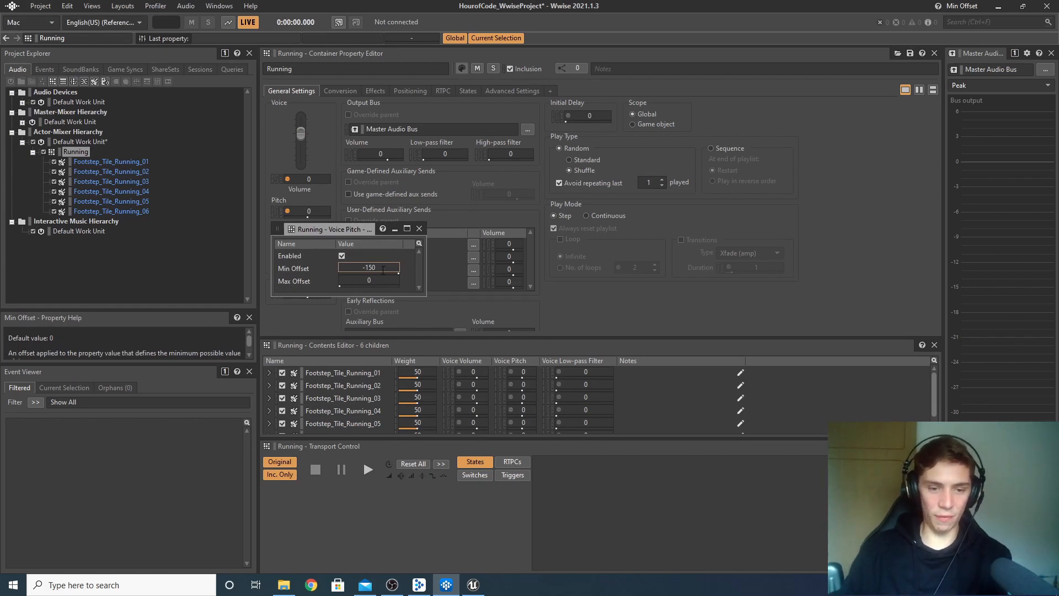
{"action": "key", "text": "Tab"}
{"action": "type", "text": "1"}
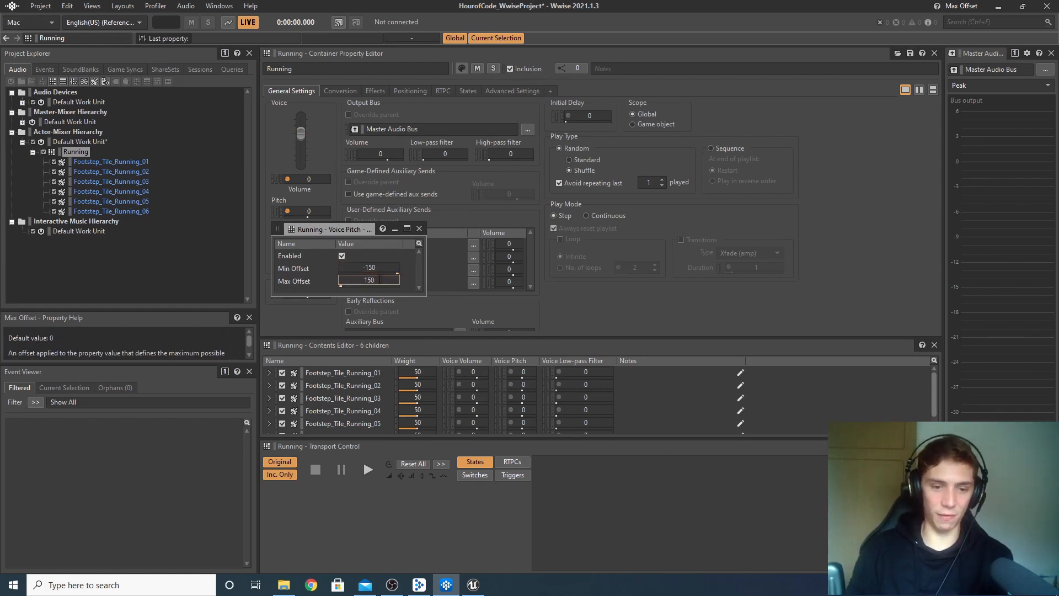
{"action": "left_click", "coordinate": [419, 228]}
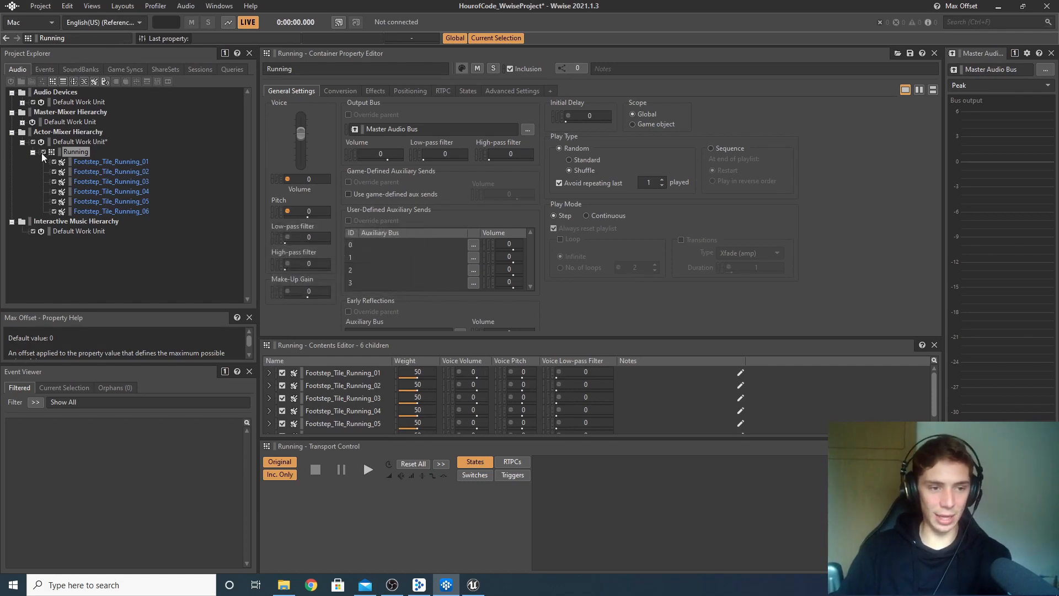
{"action": "left_click", "coordinate": [368, 470]}
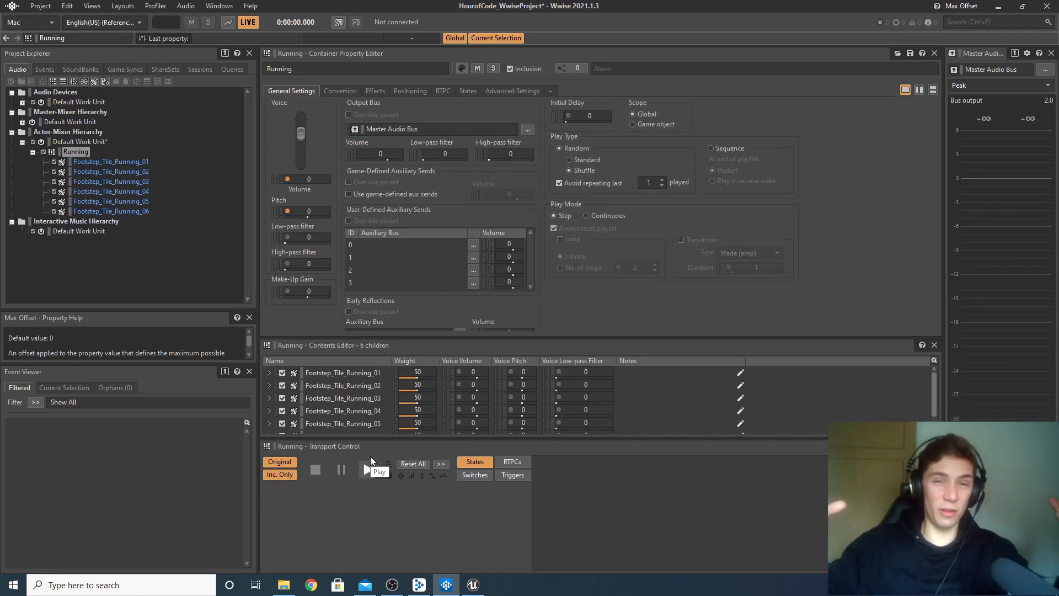
- Copy the Running container and paste the duplicate into the Actor-Mixer Hierarchy's Default Work Unit
{"action": "left_click", "coordinate": [85, 151]}
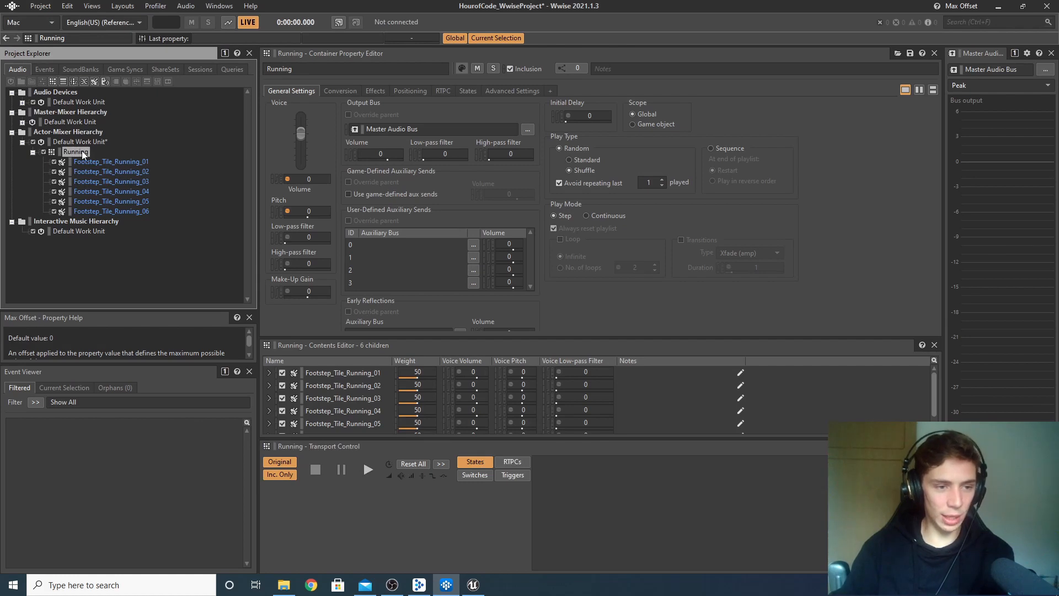
{"action": "right_click", "coordinate": [81, 151]}
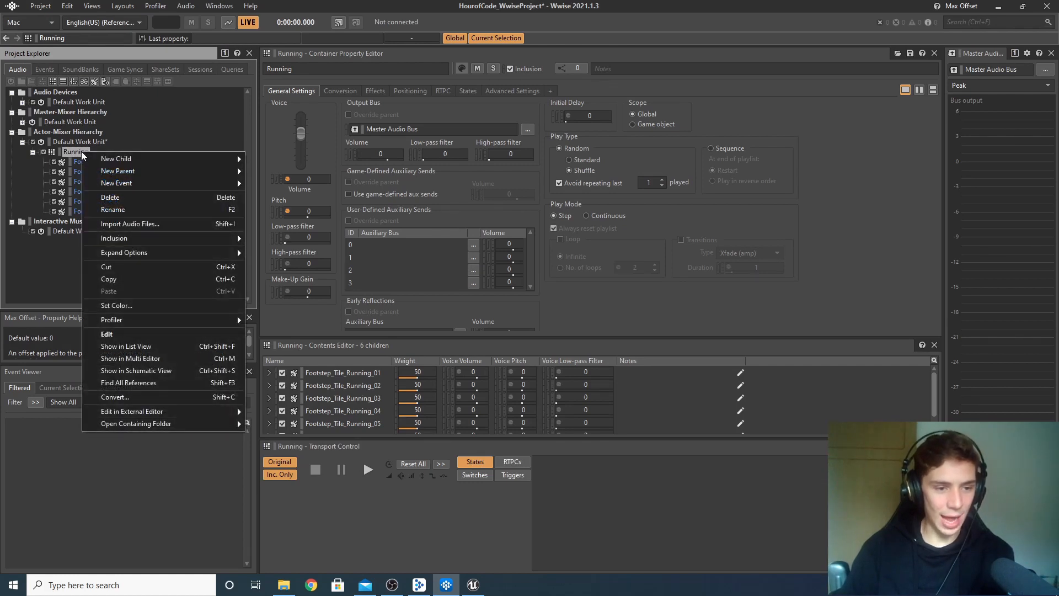
{"action": "left_click", "coordinate": [124, 277]}
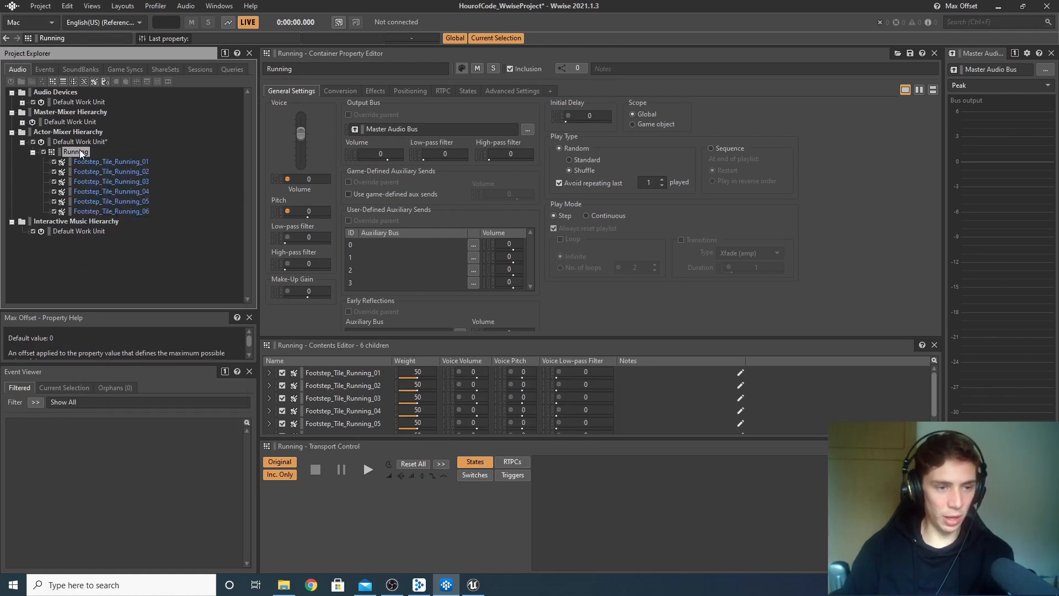
{"action": "right_click", "coordinate": [80, 143]}
{"action": "left_click", "coordinate": [134, 269]}
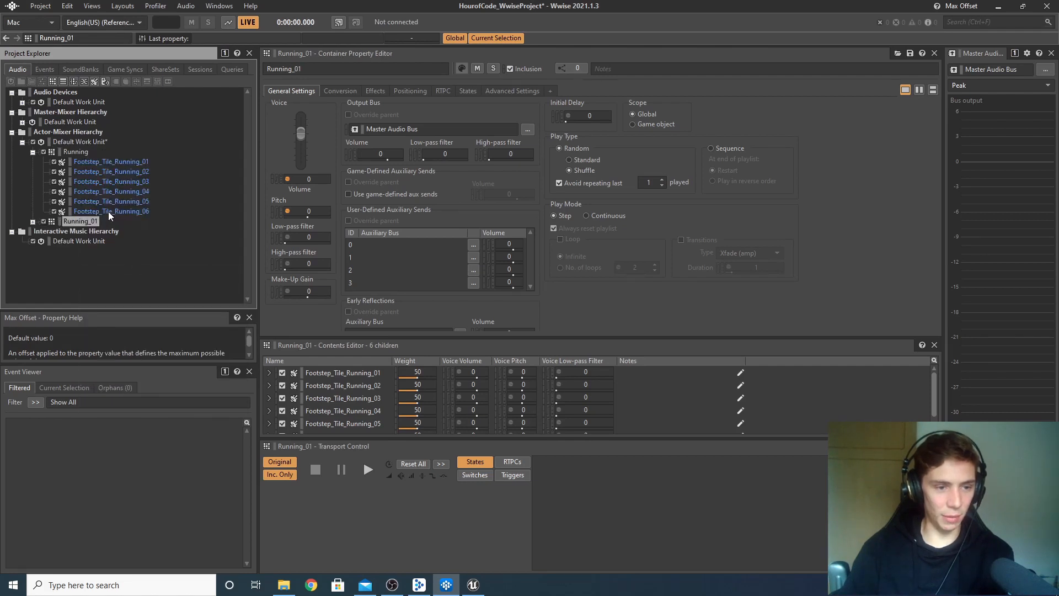
- Expand the duplicated container and rename it Walking
{"action": "left_click", "coordinate": [32, 221]}
{"action": "right_click", "coordinate": [88, 222]}
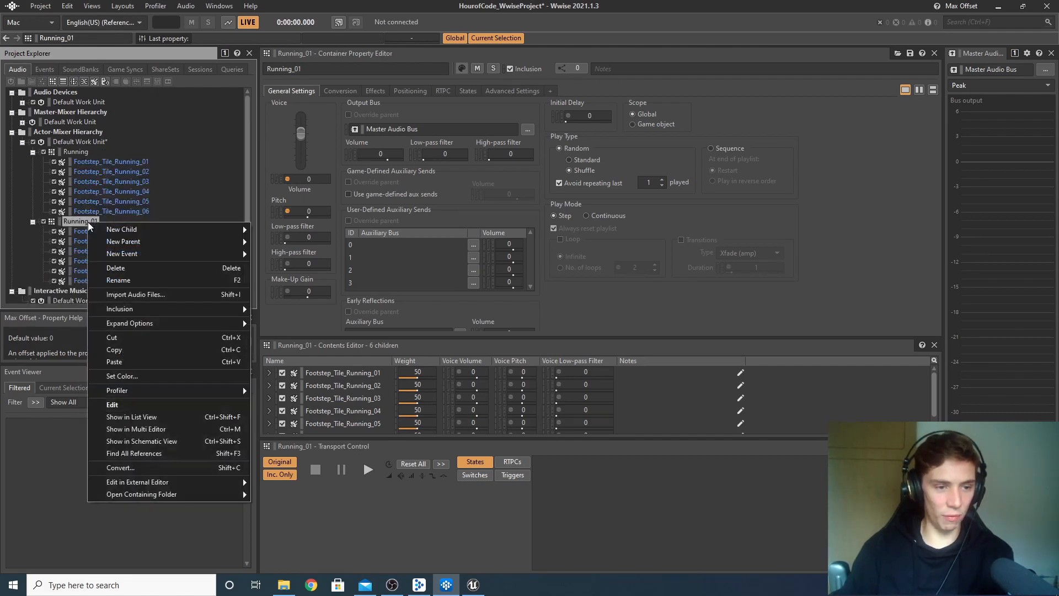
{"action": "left_click", "coordinate": [154, 279]}
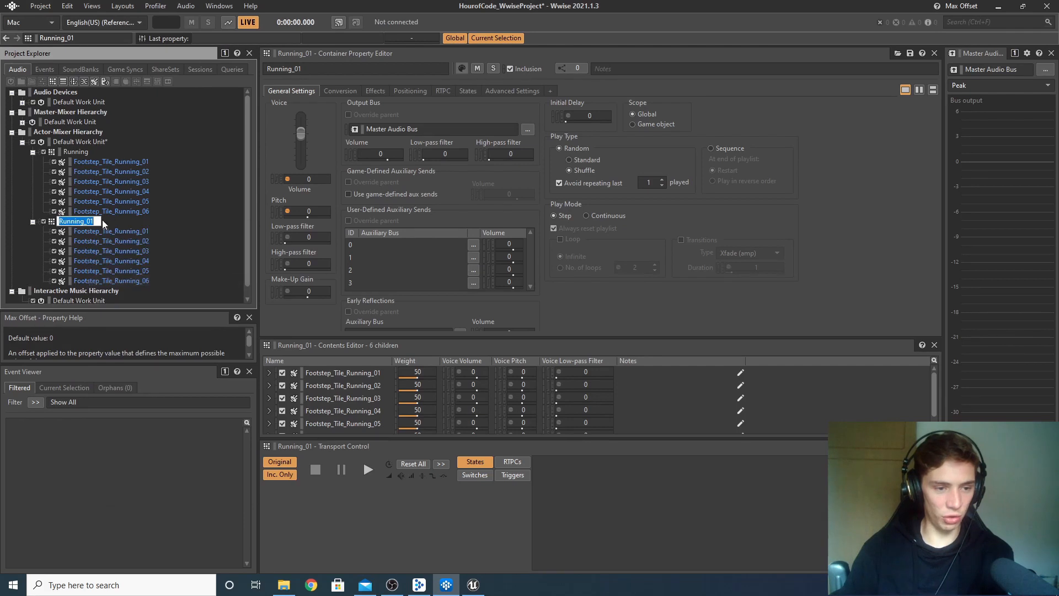
{"action": "type", "text": "Walking"}
{"action": "key", "text": "Return"}
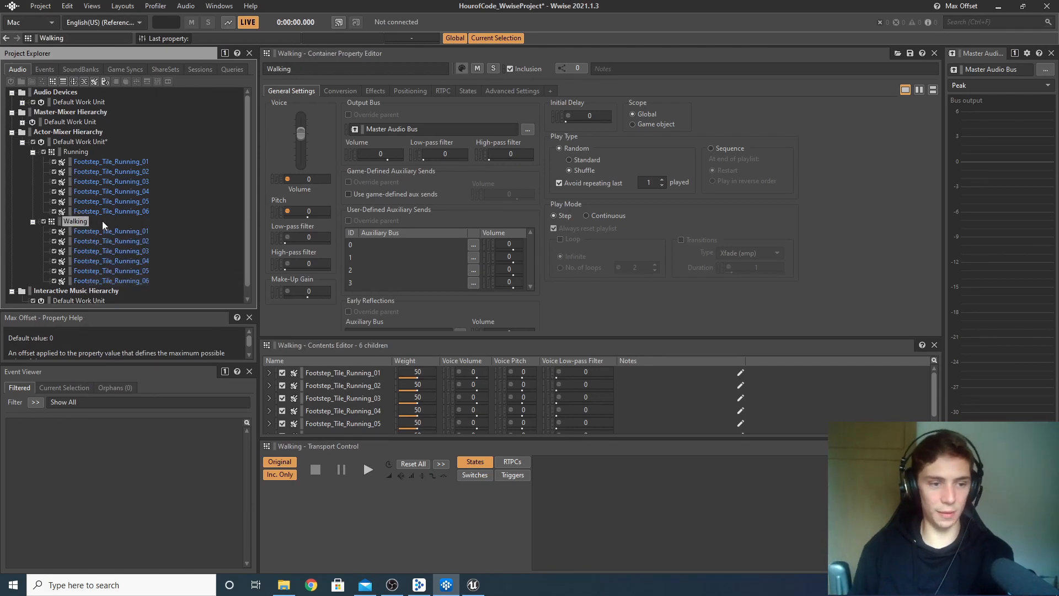
- Delete Footstep_Tile_Running_01 through Footstep_Tile_Running_06 from the Walking container
{"action": "left_click", "coordinate": [113, 231]}
{"action": "left_click", "coordinate": [137, 281], "text": "shift"}
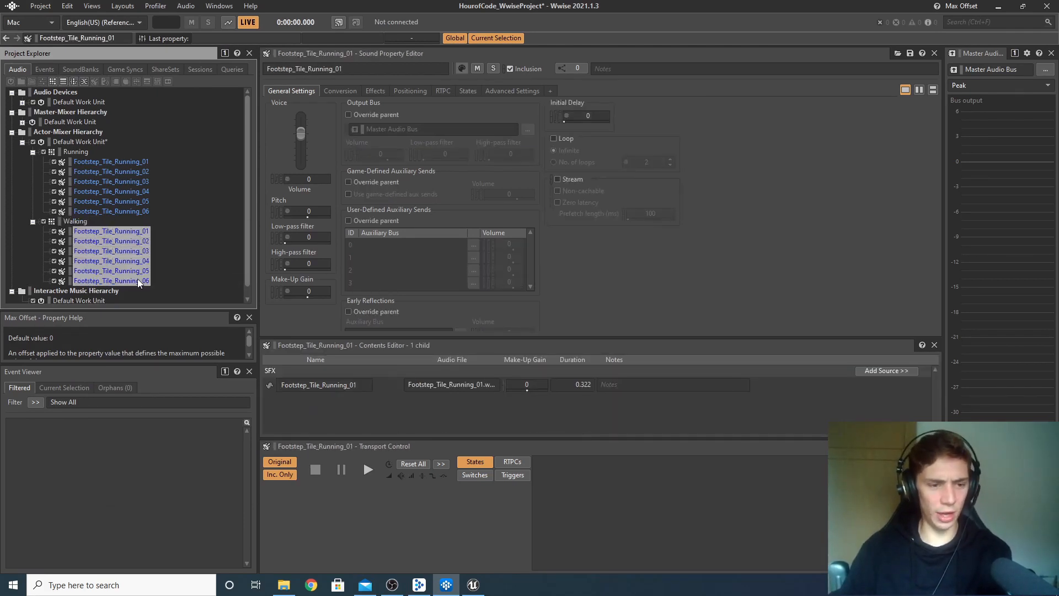
{"action": "key", "text": "Delete"}
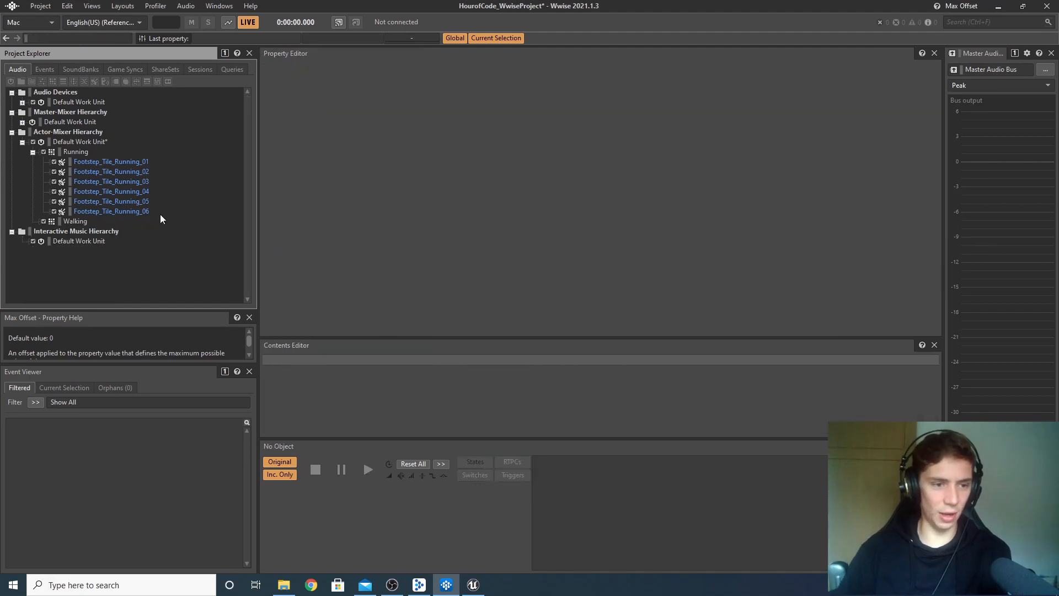
- Import Footstep_Tile_Walking_01.wav through Footstep_Tile_Walking_06.wav into the Walking container as Sound SFX
{"action": "right_click", "coordinate": [81, 223]}
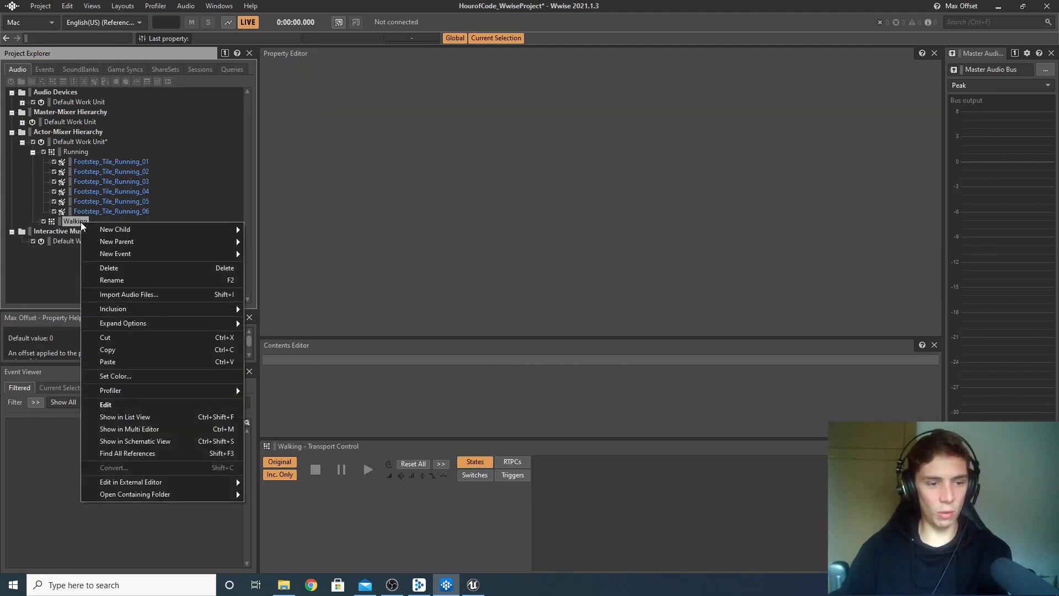
{"action": "left_click", "coordinate": [147, 294]}
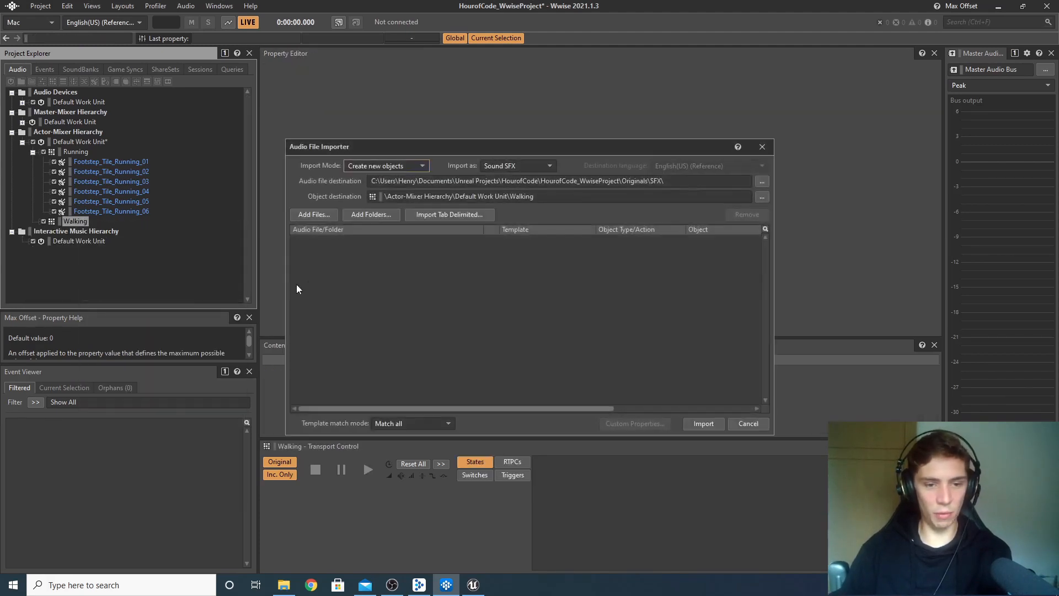
{"action": "left_click", "coordinate": [326, 218]}
{"action": "scroll", "coordinate": [472, 294], "scroll_direction": "down", "scroll_amount": 7}
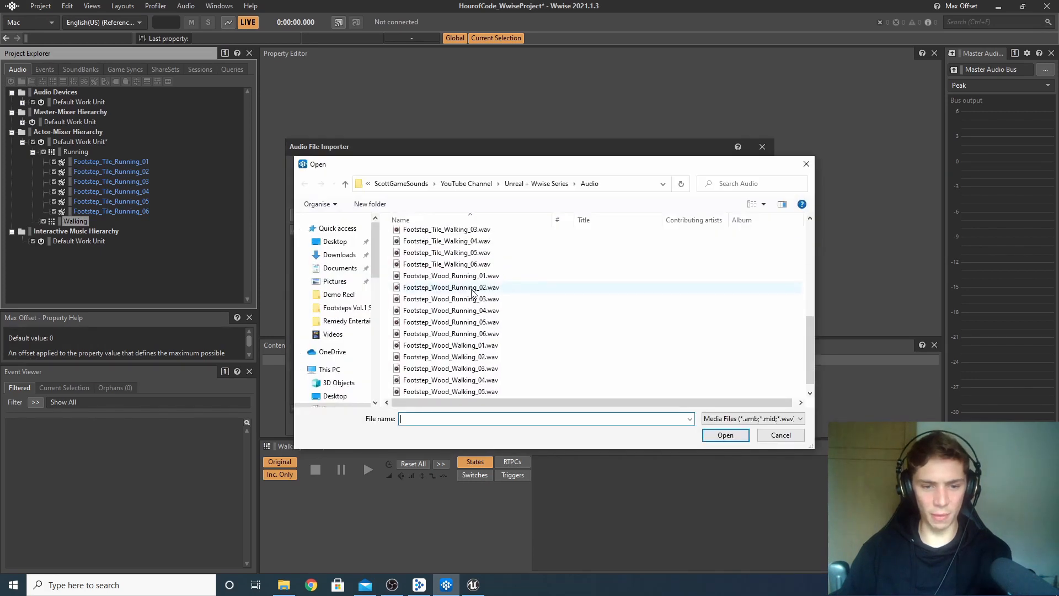
{"action": "scroll", "coordinate": [473, 294], "scroll_direction": "up", "scroll_amount": 3}
{"action": "left_click", "coordinate": [473, 291]}
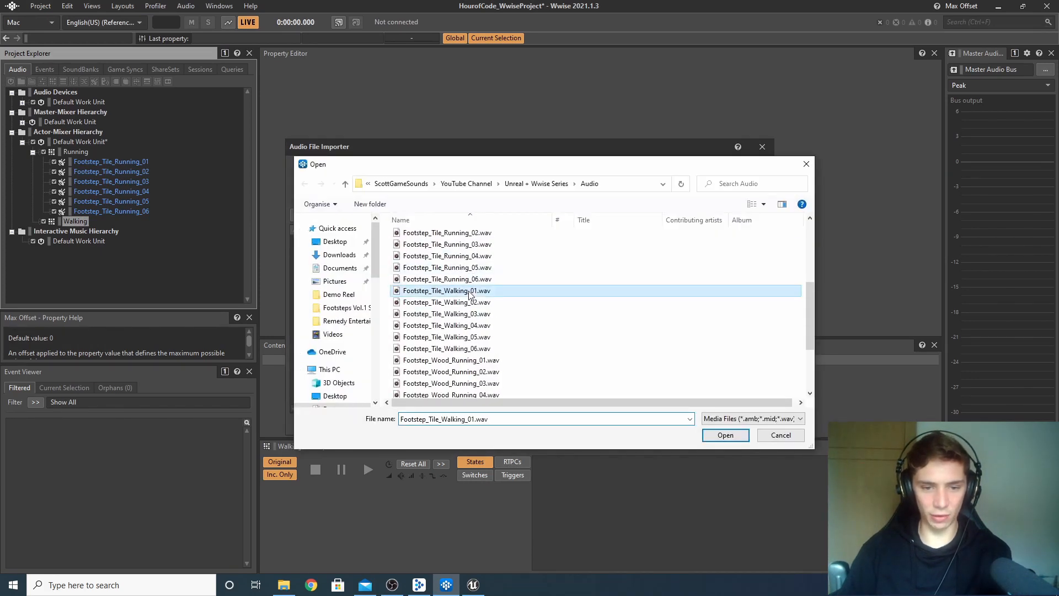
{"action": "left_click", "coordinate": [479, 350], "text": "shift"}
{"action": "left_click", "coordinate": [725, 434]}
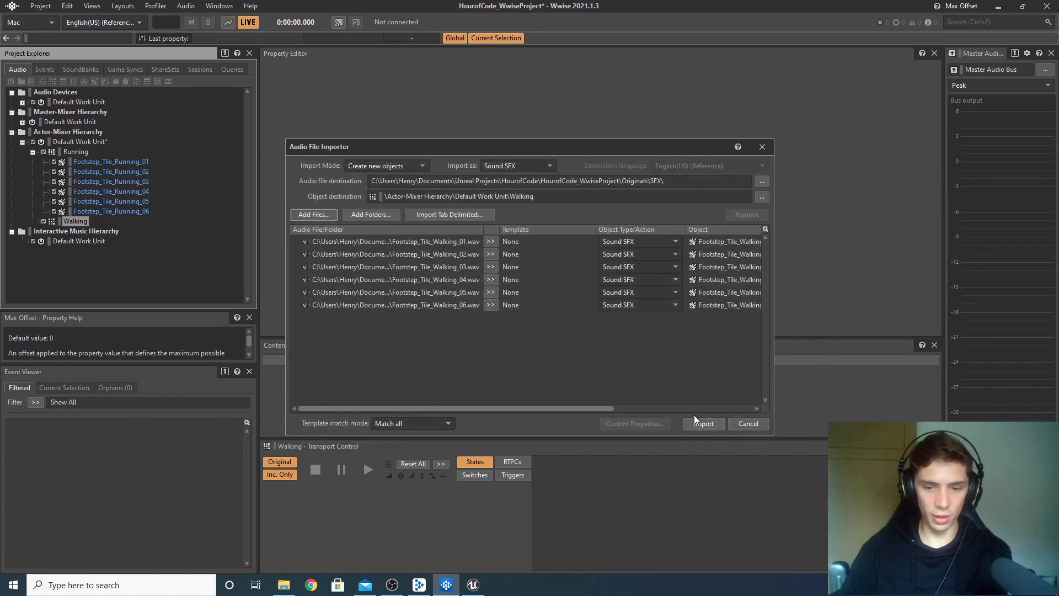
{"action": "left_click", "coordinate": [704, 423]}
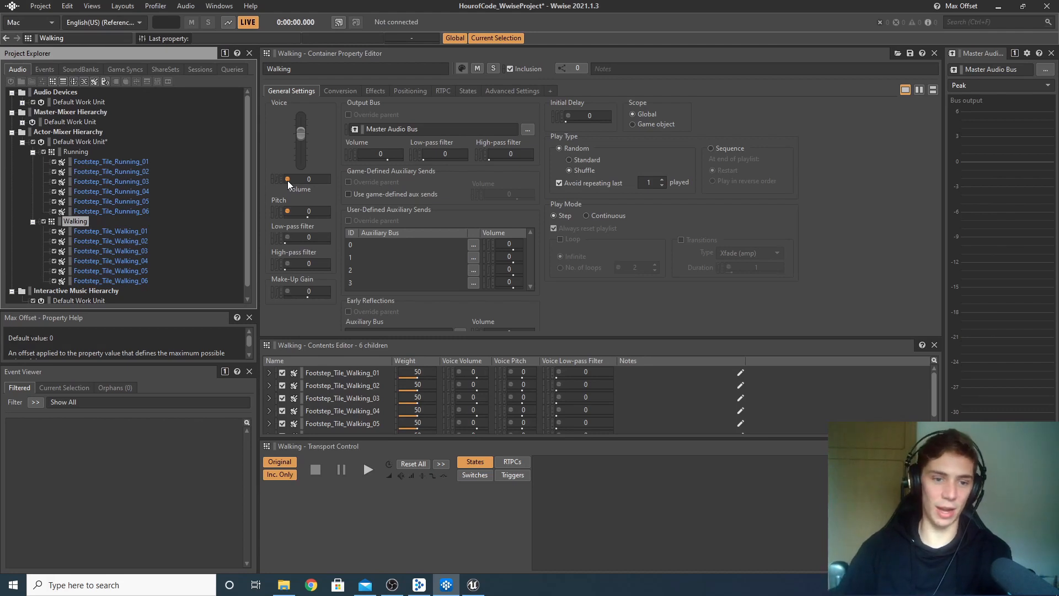
- Check the Walking container's volume randomizer offsets and lower its voice volume to -7 dB
{"action": "left_click", "coordinate": [292, 179]}
{"action": "left_click", "coordinate": [286, 180]}
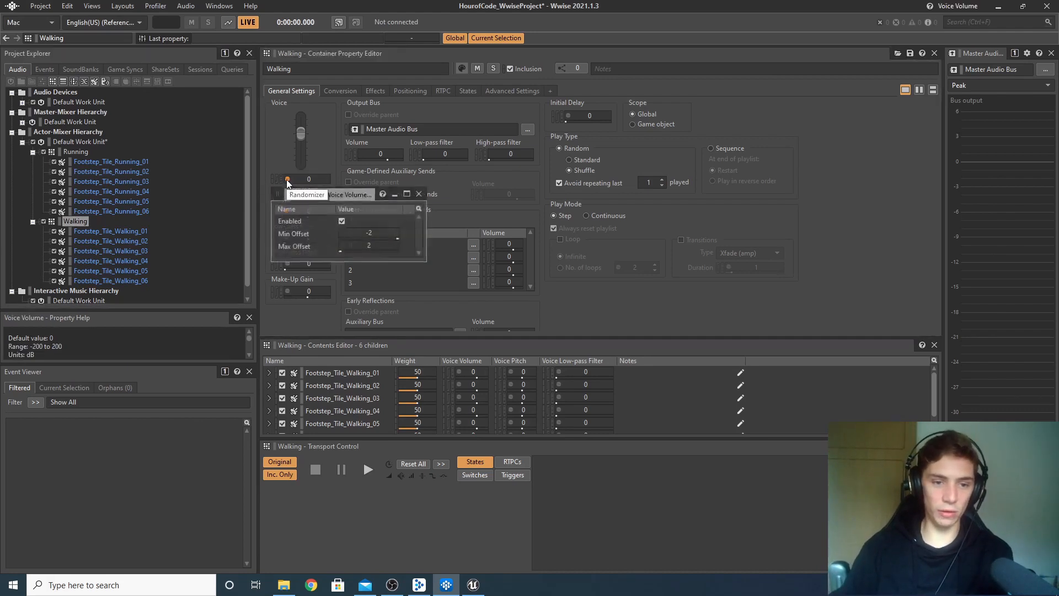
{"action": "left_click", "coordinate": [419, 194]}
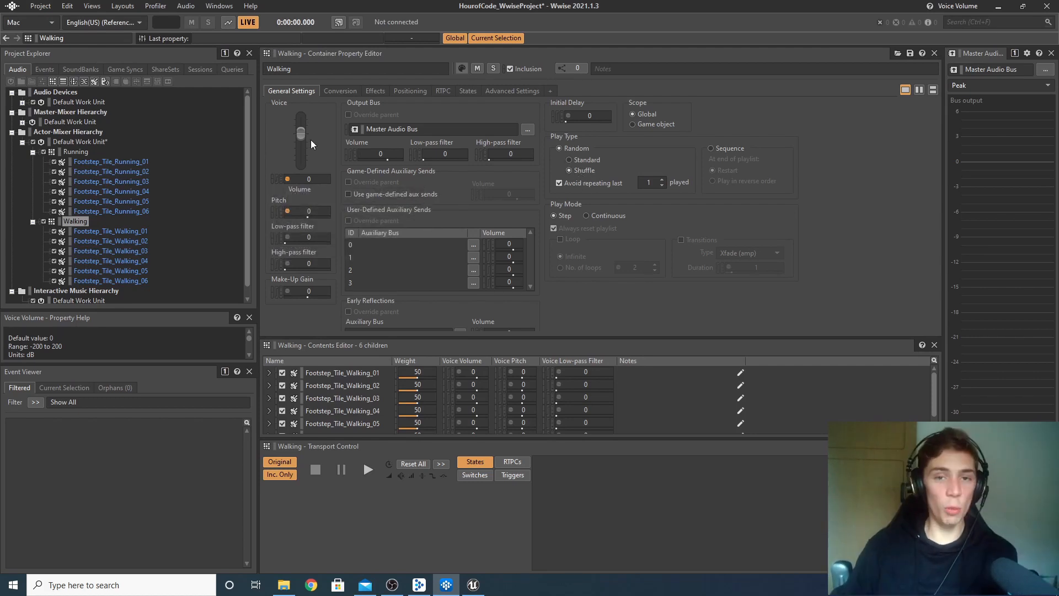
{"action": "left_click_drag", "start_coordinate": [302, 136], "coordinate": [302, 146]}
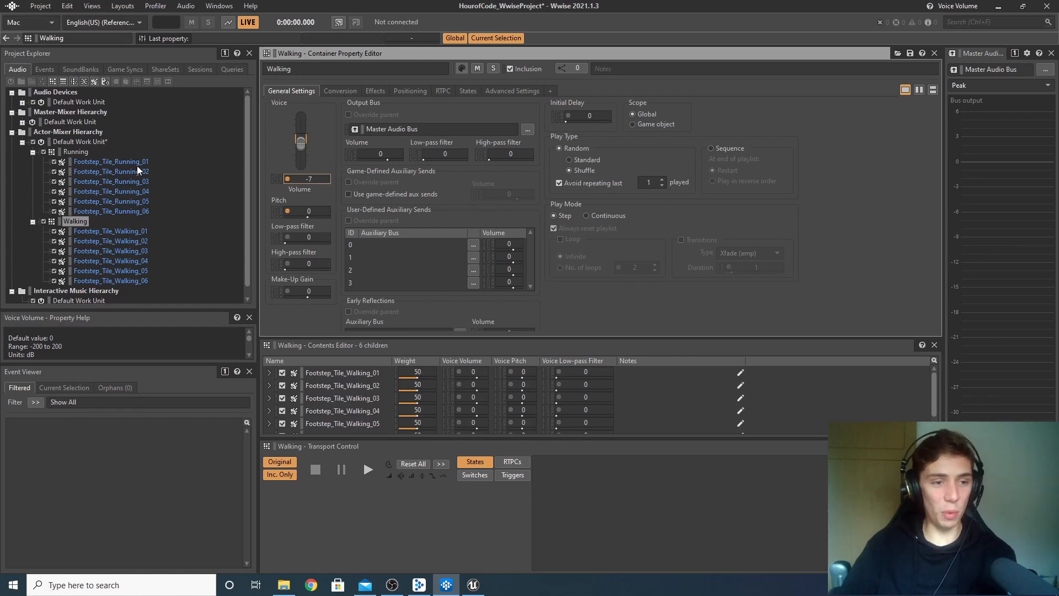
- Save the project with both footstep containers and show the project's events
{"action": "left_click", "coordinate": [103, 141]}
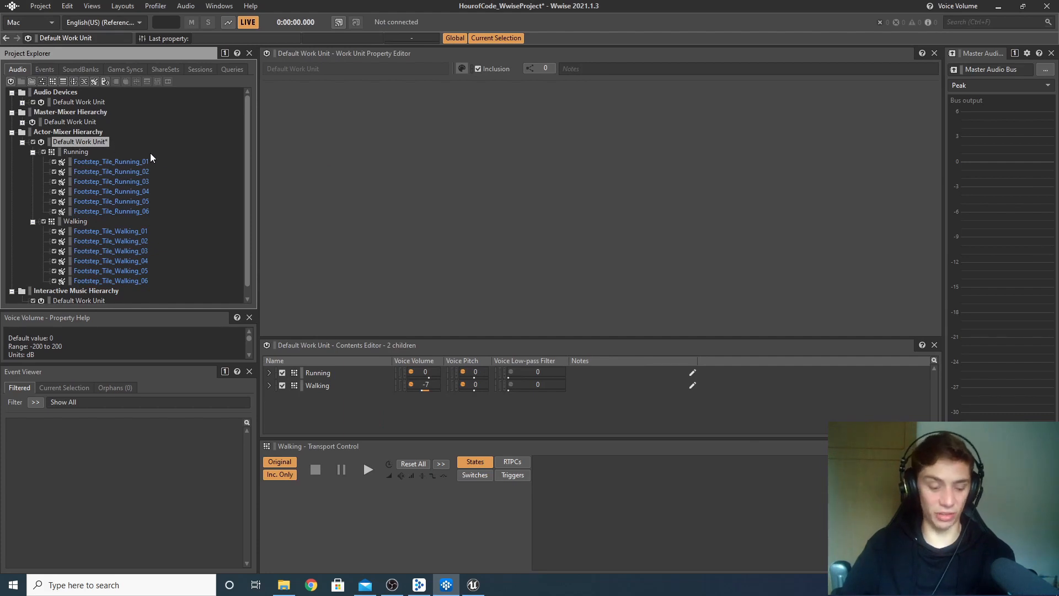
{"action": "key", "text": "ctrl+s"}
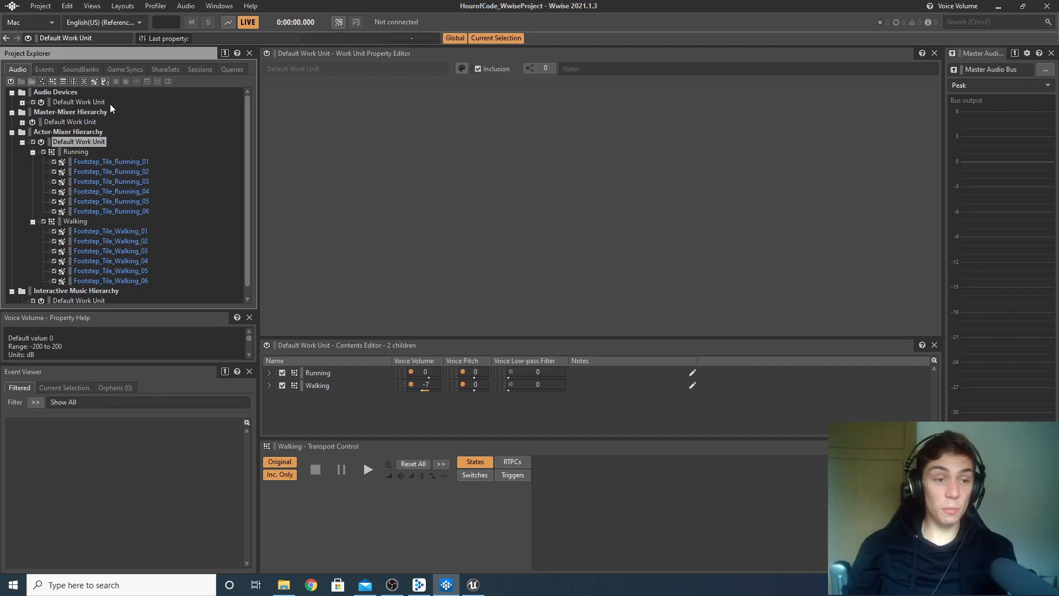
{"action": "left_click", "coordinate": [45, 69]}
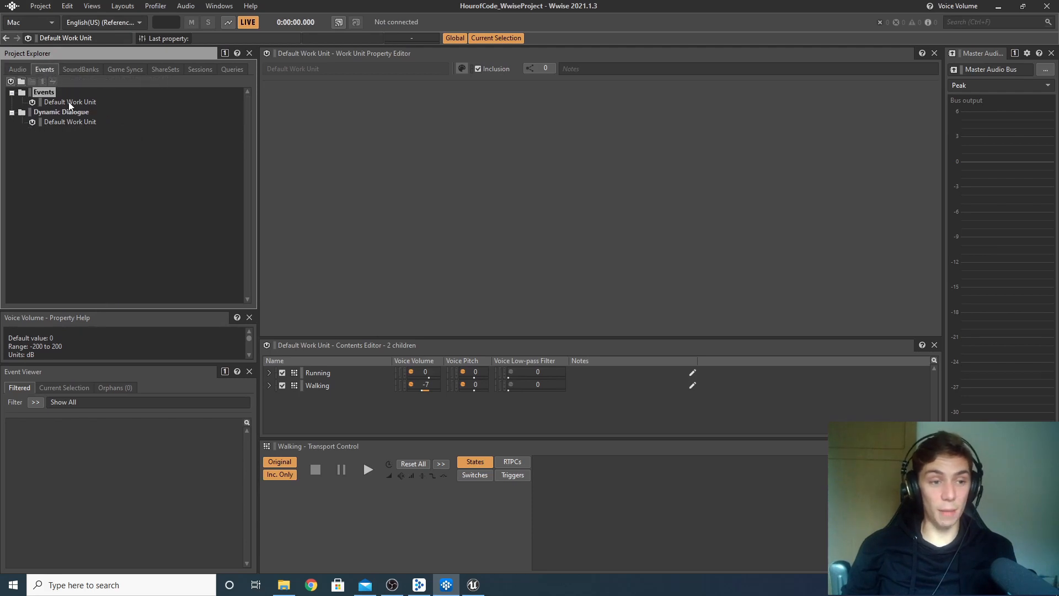
- Create two events named Running and Walking in the events' Default Work Unit
{"action": "left_click", "coordinate": [82, 102]}
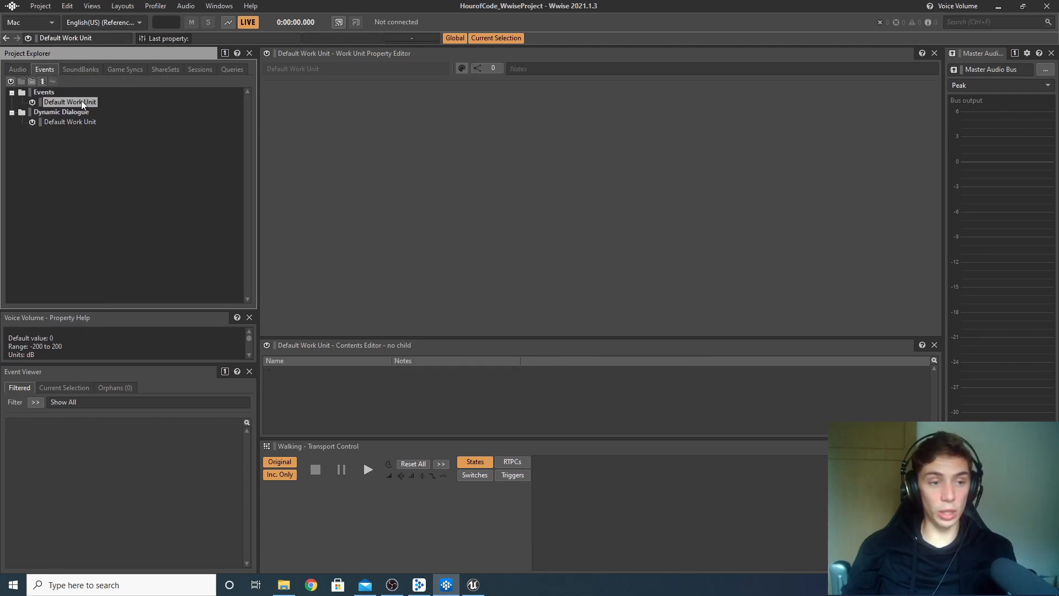
{"action": "left_click", "coordinate": [43, 82]}
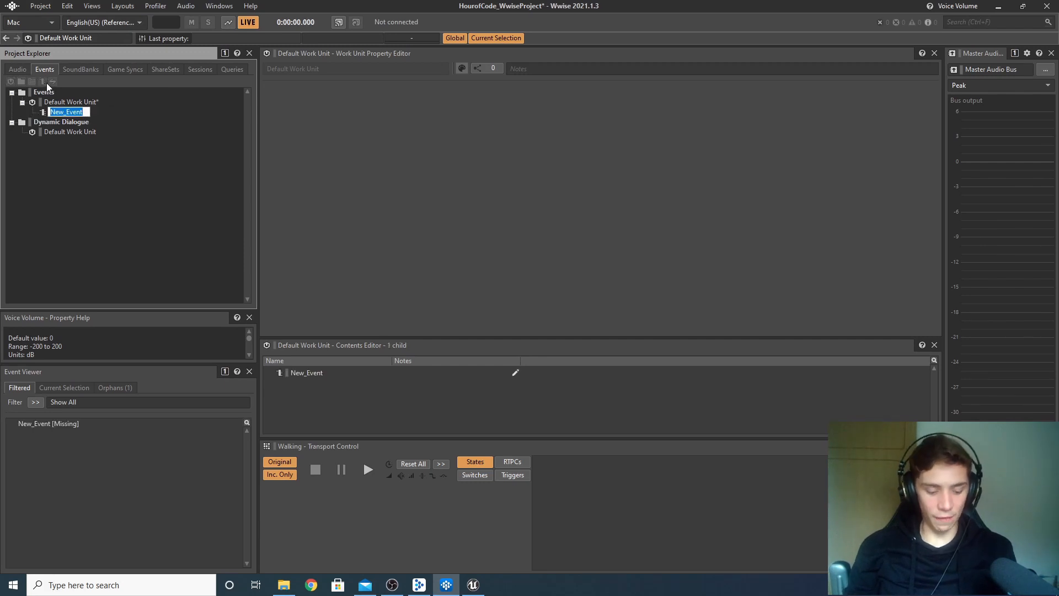
{"action": "type", "text": "Running"}
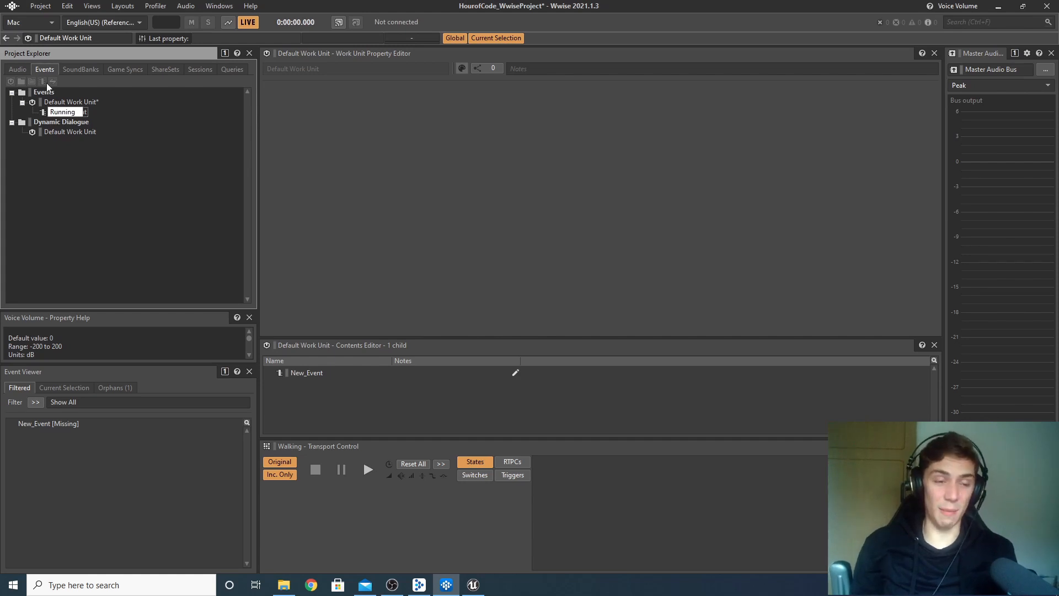
{"action": "key", "text": "Return"}
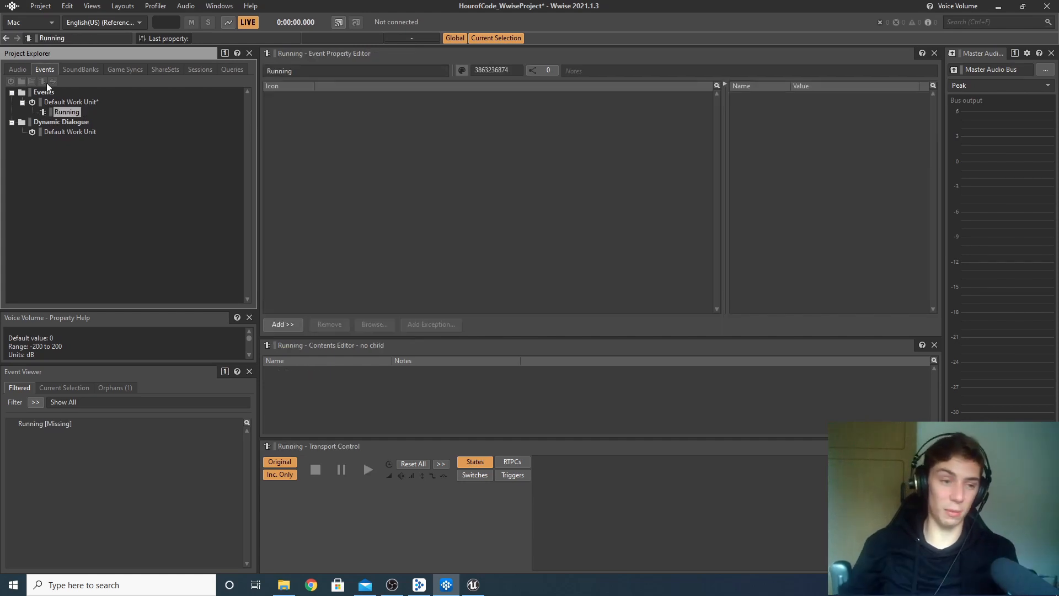
{"action": "left_click", "coordinate": [62, 101]}
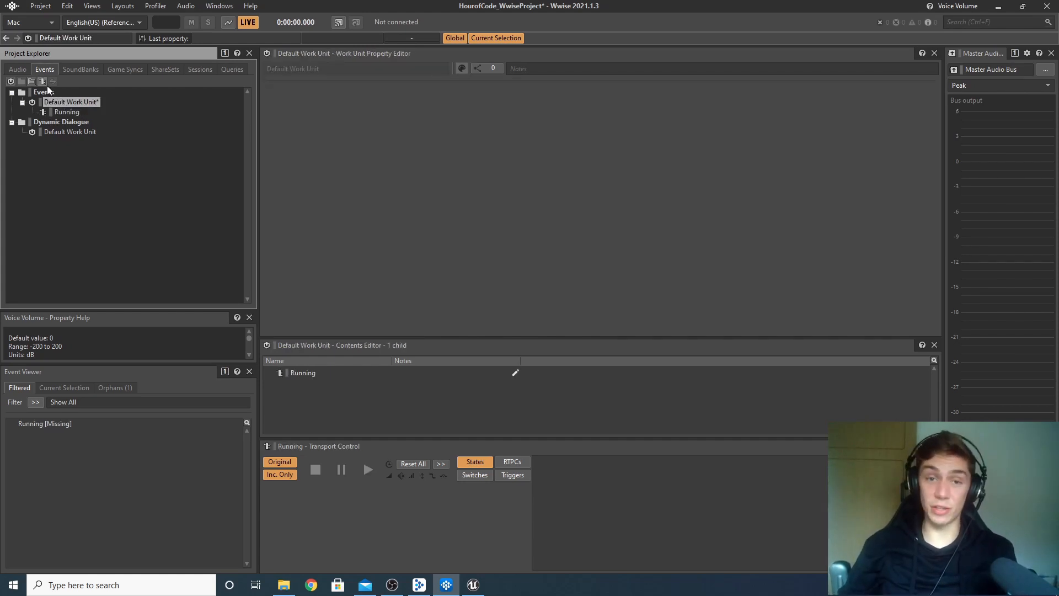
{"action": "left_click", "coordinate": [42, 82]}
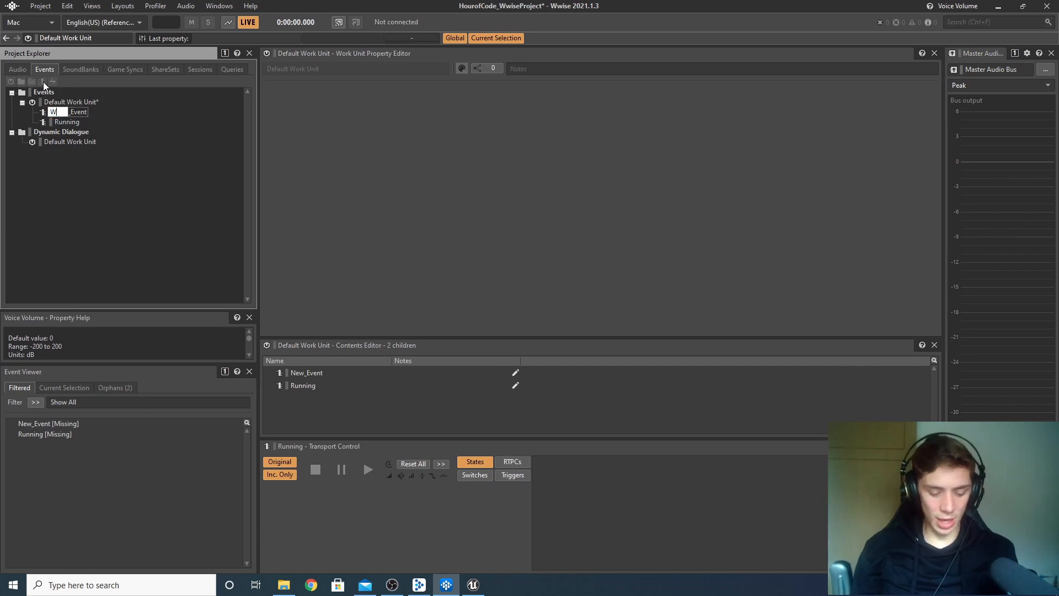
{"action": "type", "text": "Walking"}
{"action": "key", "text": "Return"}
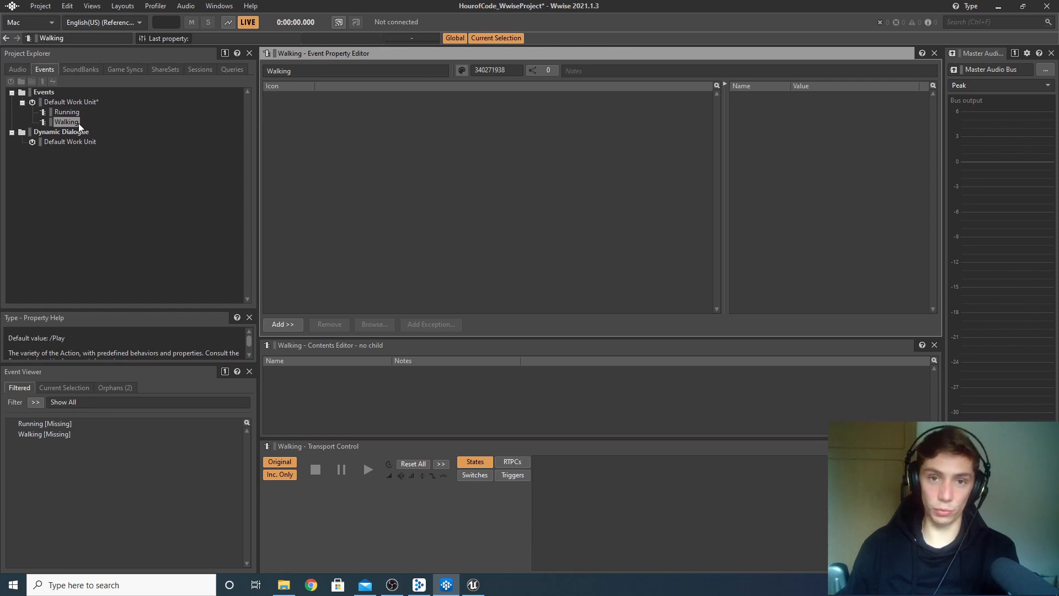
- Add a Play action targeting the Walking container to the Walking event and look through the available action types
{"action": "left_click", "coordinate": [21, 71]}
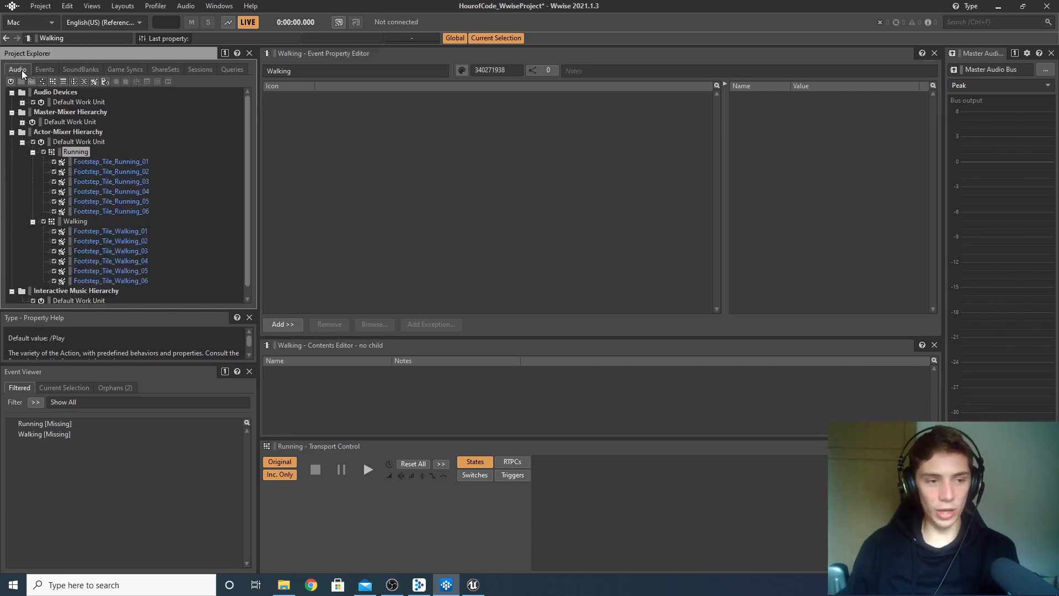
{"action": "left_click_drag", "start_coordinate": [75, 221], "coordinate": [328, 131]}
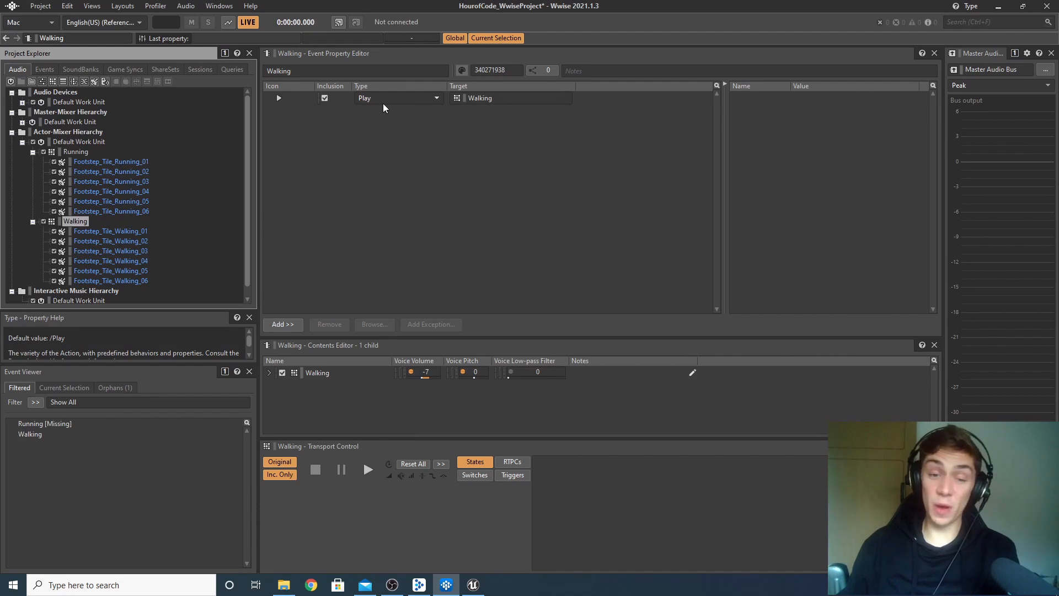
{"action": "left_click", "coordinate": [414, 101]}
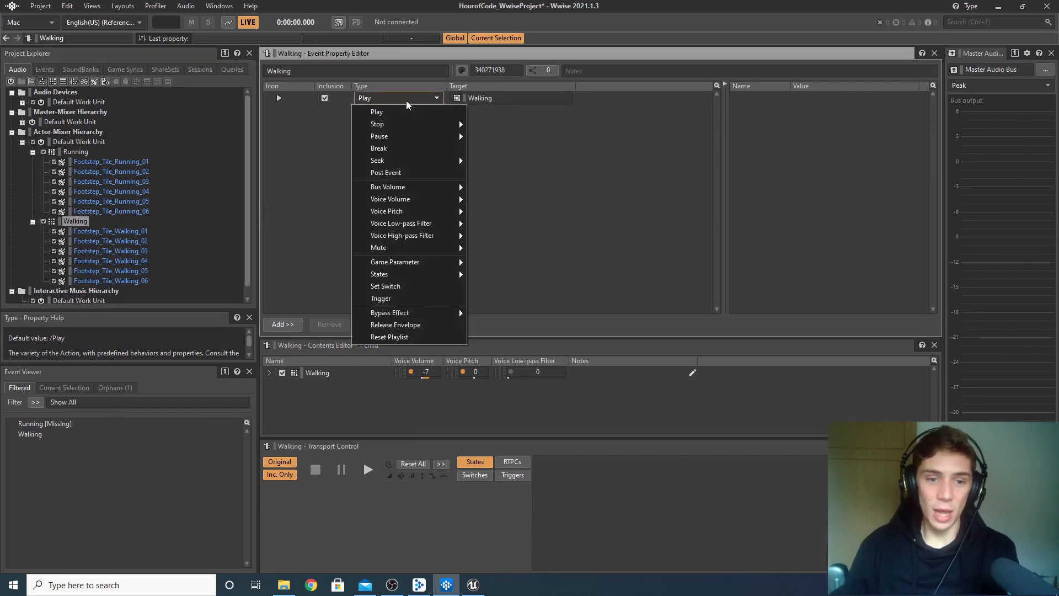
{"action": "mouse_move", "coordinate": [418, 129]}
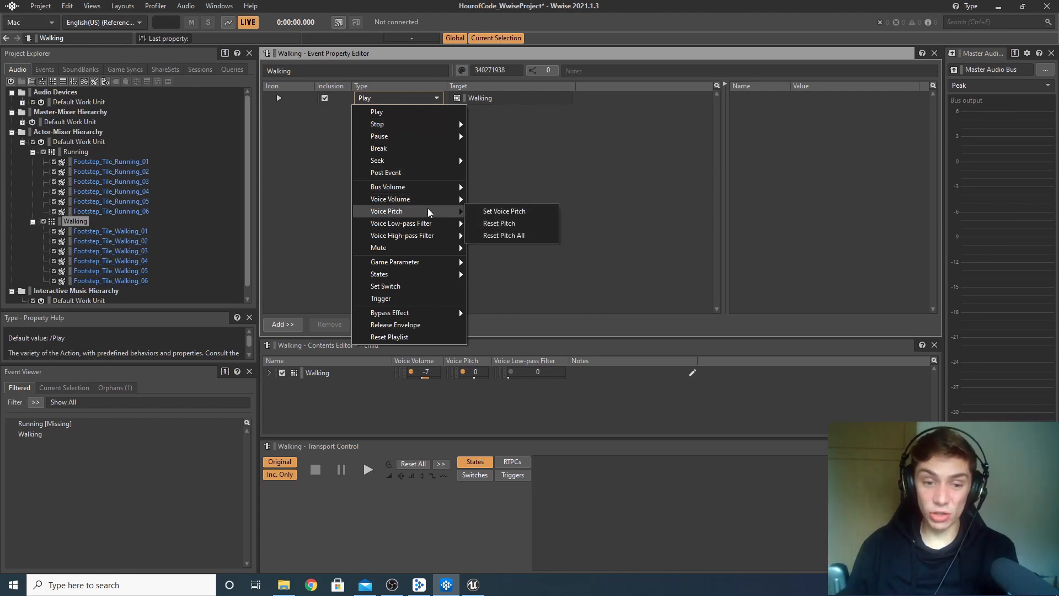
{"action": "left_click", "coordinate": [499, 159]}
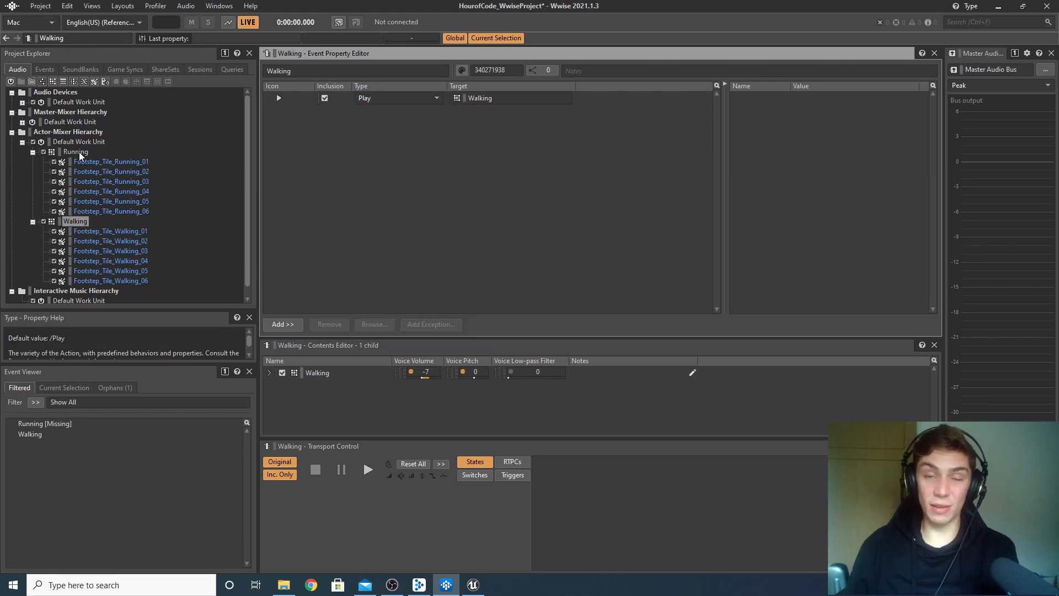
- Try adding the Running container and Footstep_Tile_Running_03 as actions in the Walking event, with the Running action's type as Set Voice Pitch
{"action": "left_click_drag", "start_coordinate": [79, 154], "coordinate": [347, 141]}
{"action": "left_click_drag", "start_coordinate": [113, 182], "coordinate": [285, 176]}
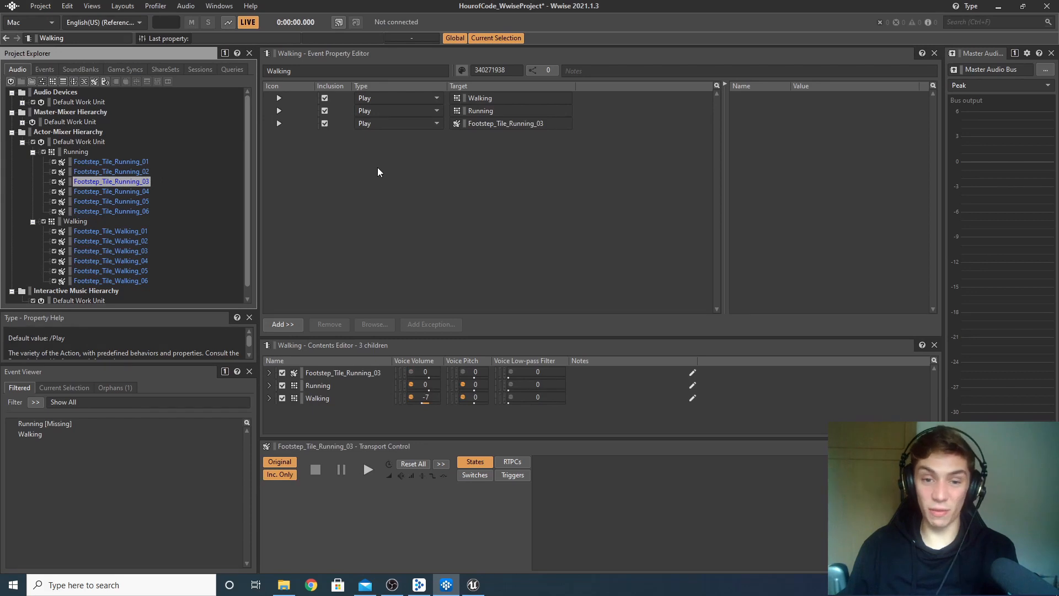
{"action": "left_click", "coordinate": [433, 123]}
{"action": "left_click", "coordinate": [508, 190]}
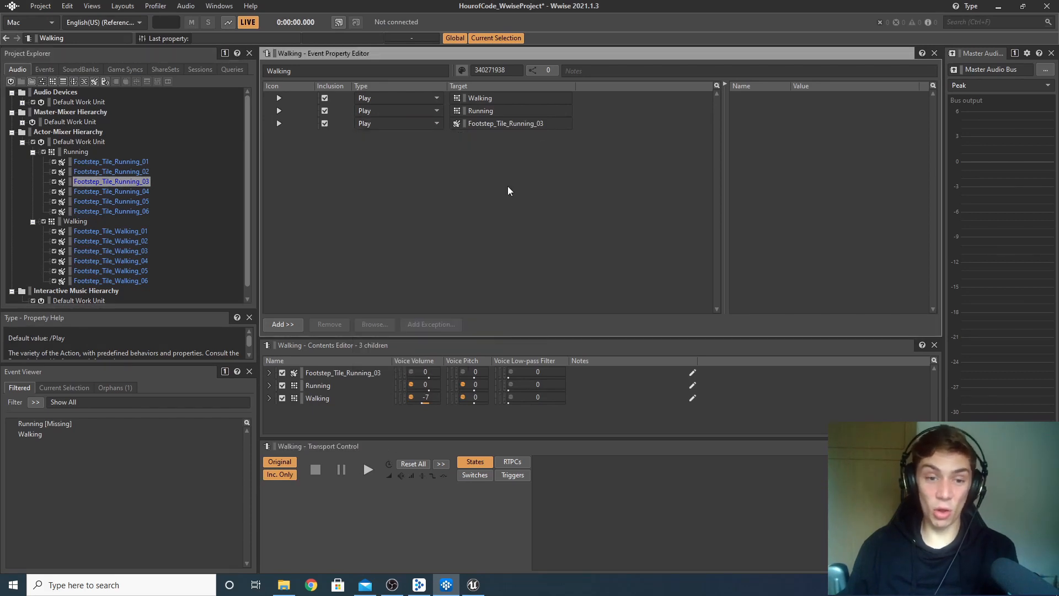
{"action": "left_click", "coordinate": [409, 112]}
{"action": "mouse_move", "coordinate": [408, 224]}
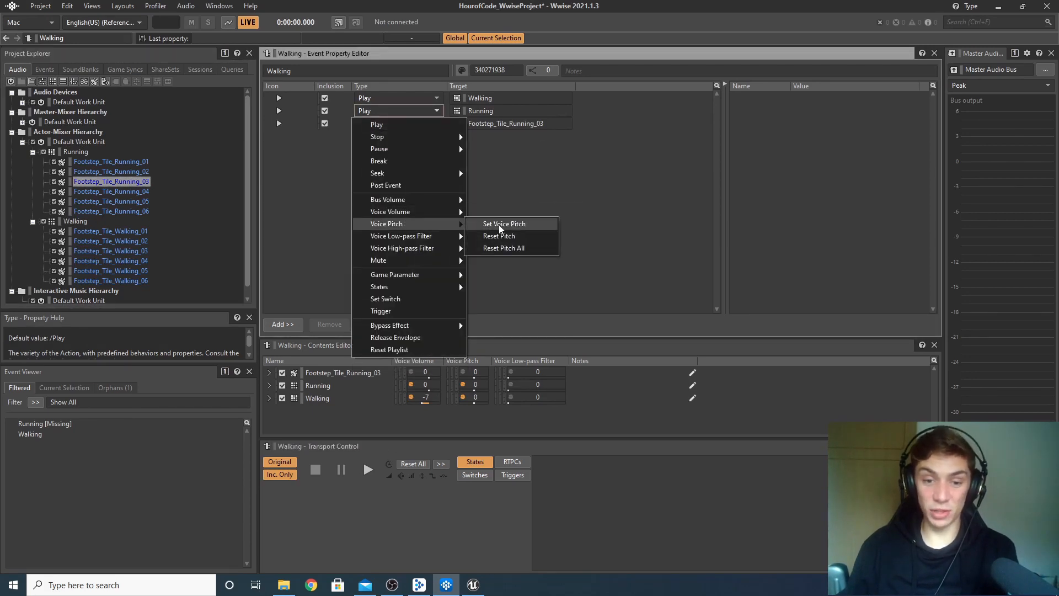
{"action": "left_click", "coordinate": [500, 224]}
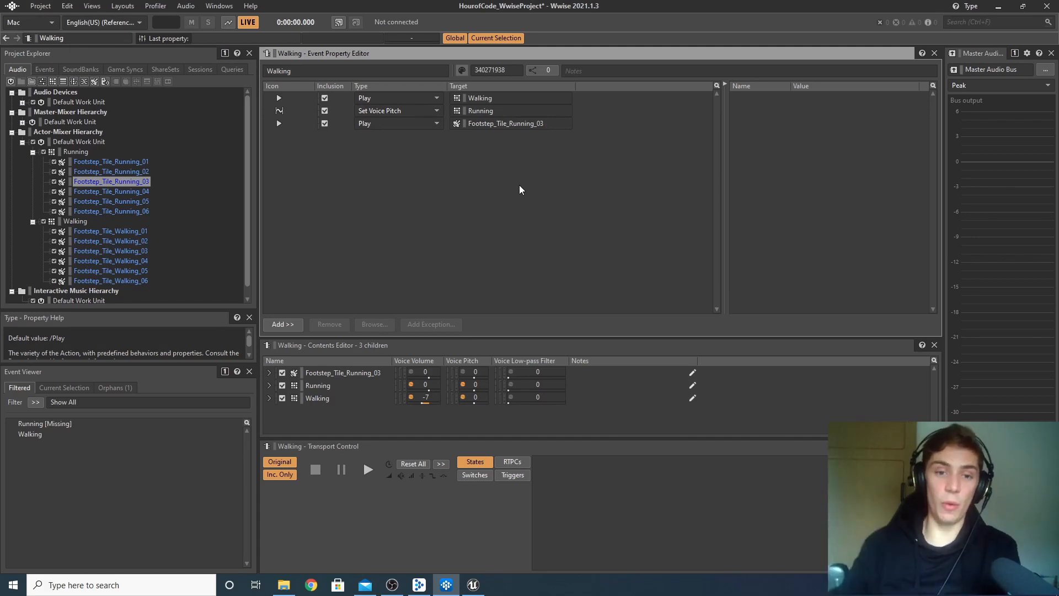
- Remove the Running and Footstep_Tile_Running_03 actions from the Walking event
{"action": "left_click", "coordinate": [45, 69]}
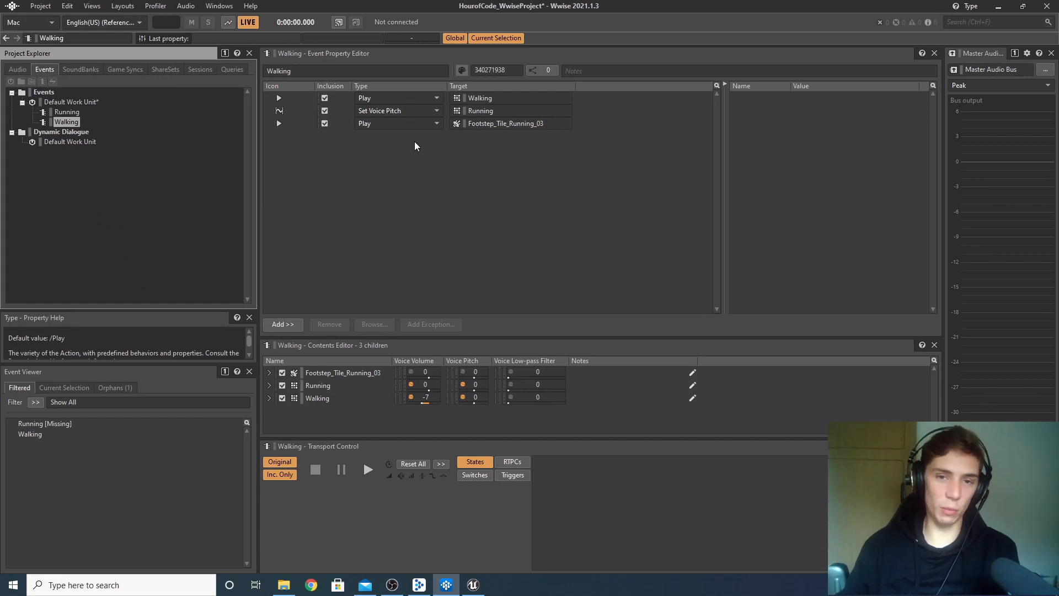
{"action": "left_click", "coordinate": [573, 109]}
{"action": "left_click", "coordinate": [592, 123], "text": "shift"}
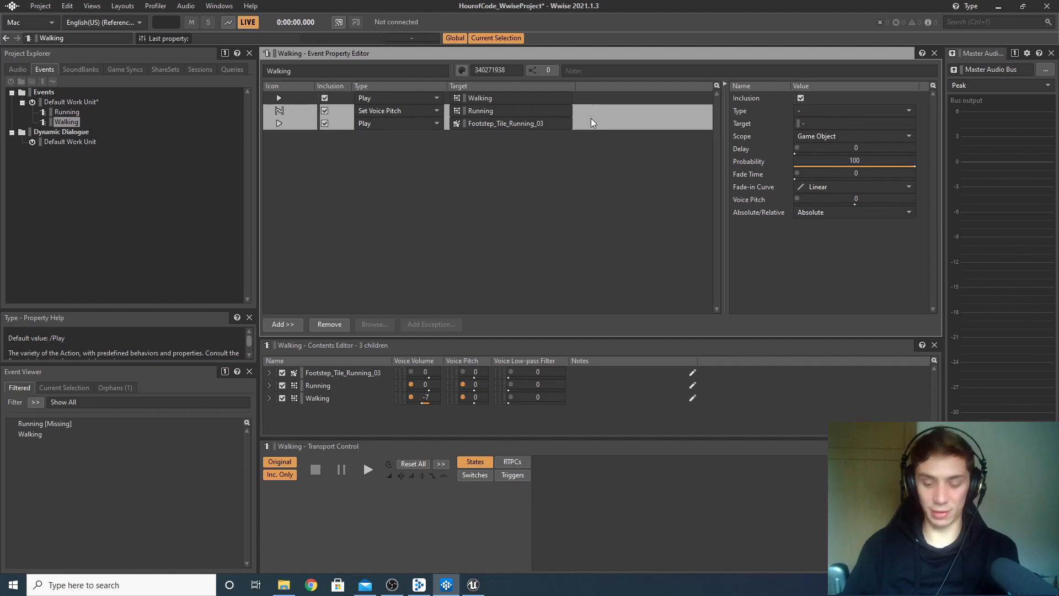
{"action": "key", "text": "Delete"}
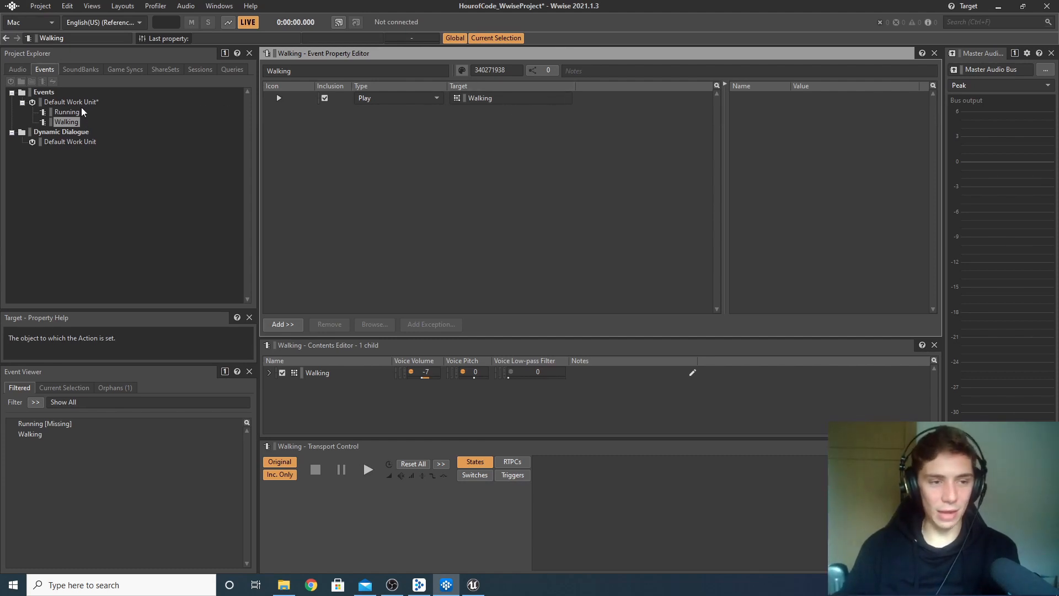
- Add a Play action targeting the Running container to the Running event and save the project
{"action": "left_click", "coordinate": [107, 114]}
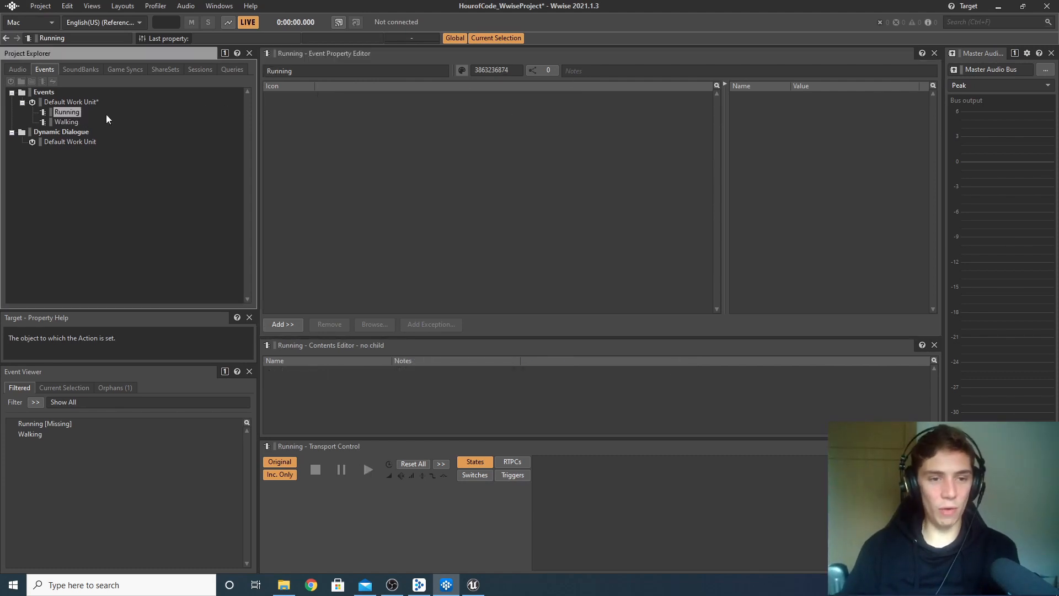
{"action": "left_click", "coordinate": [25, 68]}
{"action": "left_click_drag", "start_coordinate": [78, 153], "coordinate": [355, 127]}
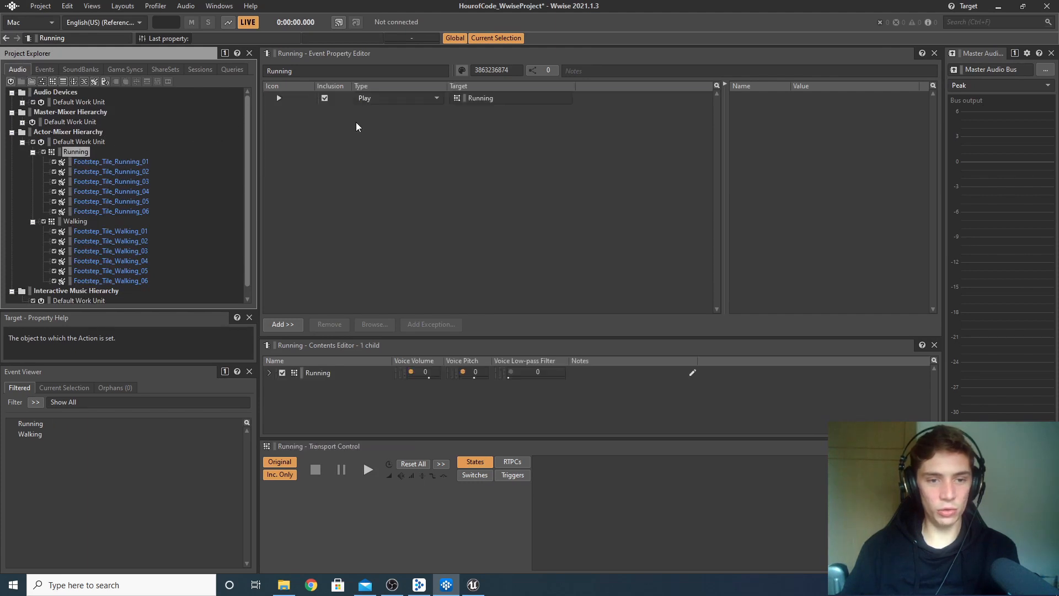
{"action": "left_click", "coordinate": [45, 70]}
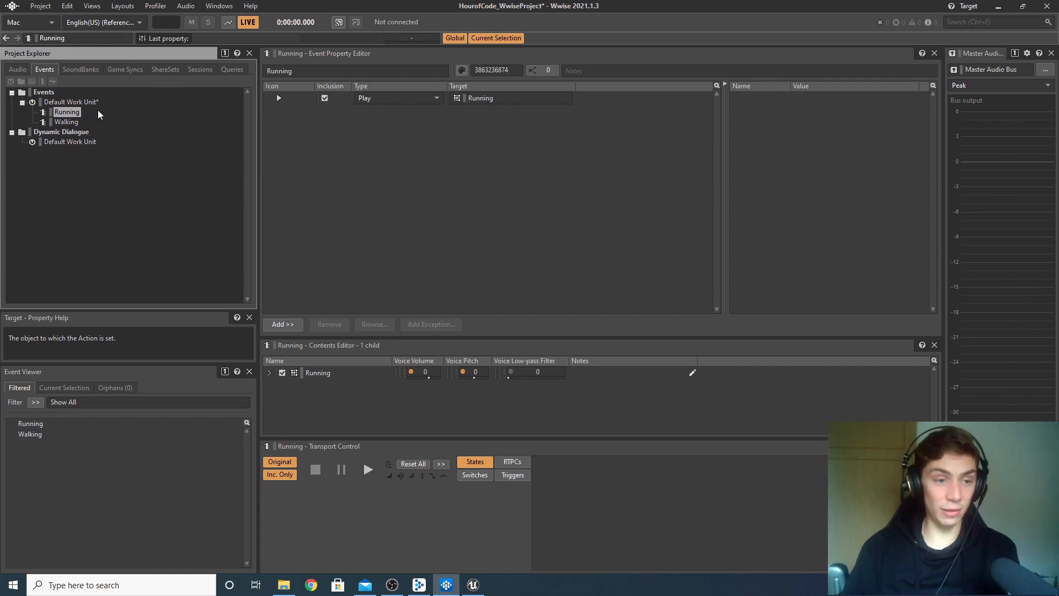
{"action": "key", "text": "ctrl+s"}
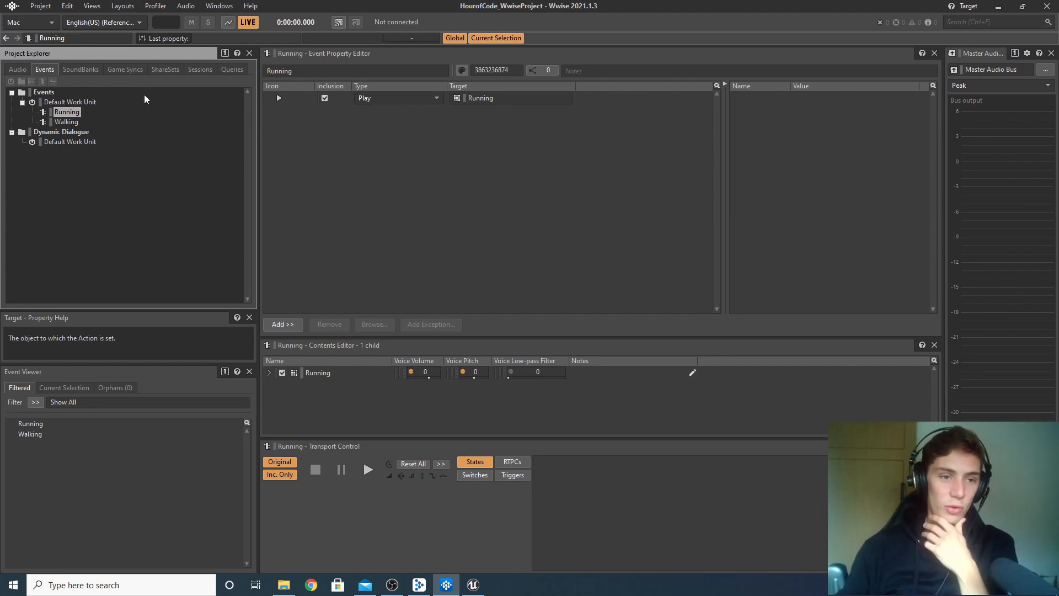
- Switch to the SoundBank layout and create a SoundBank named Main in the Default Work Unit
{"action": "left_click", "coordinate": [137, 7]}
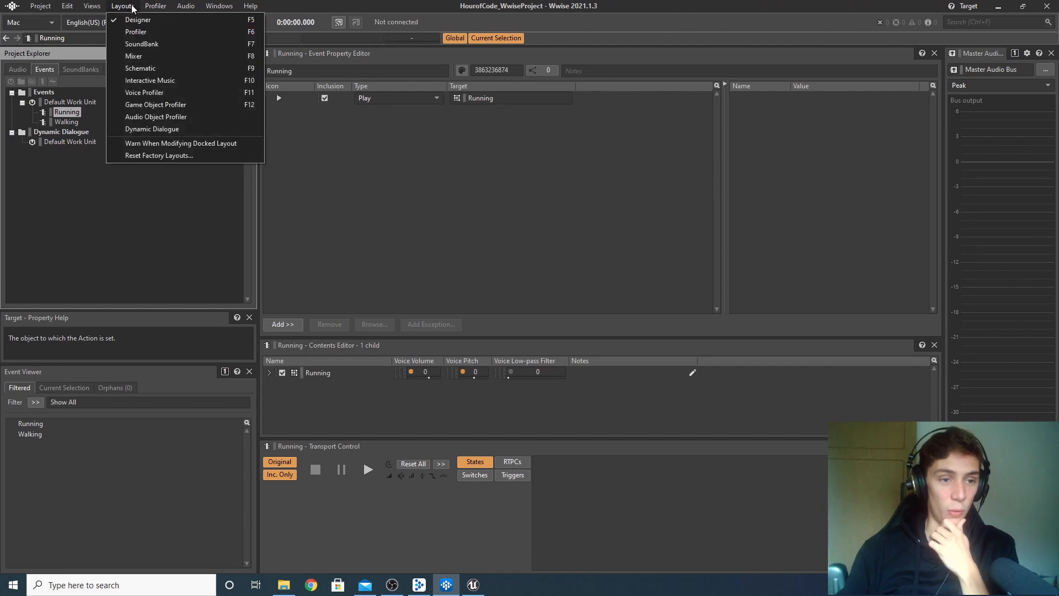
{"action": "left_click", "coordinate": [187, 45]}
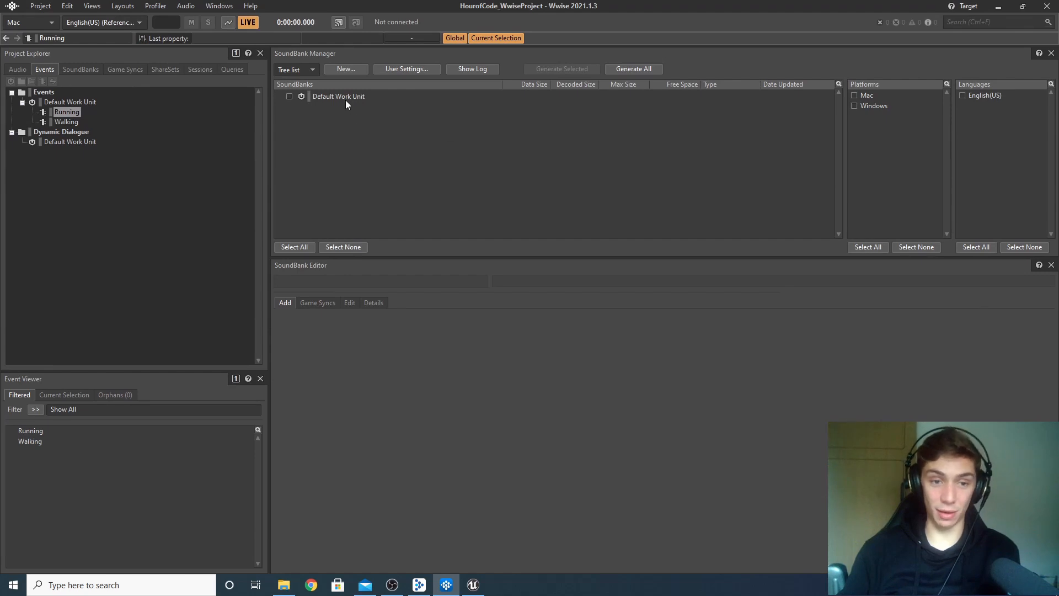
{"action": "left_click", "coordinate": [91, 72]}
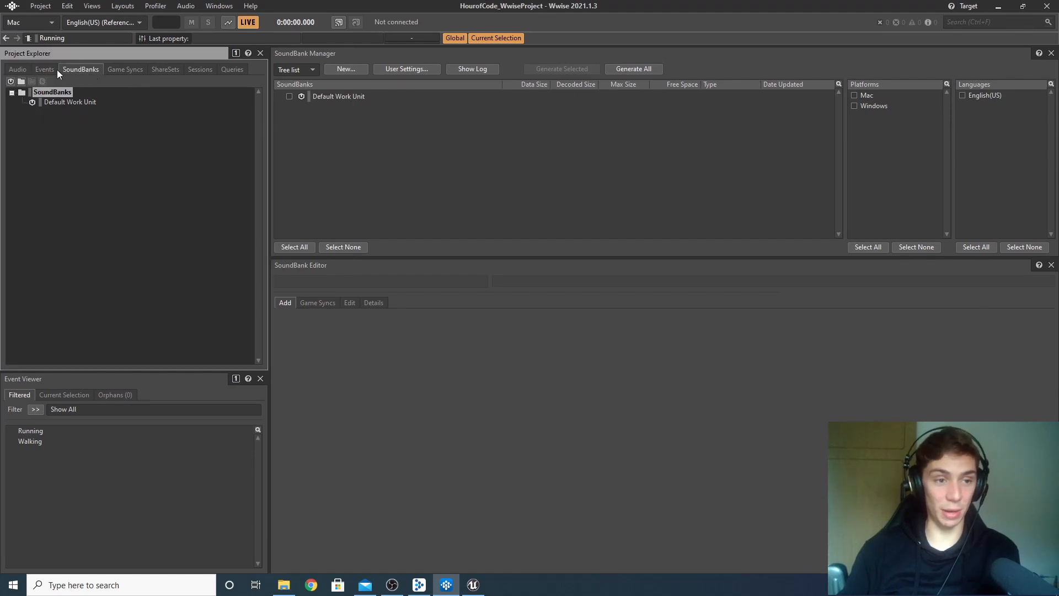
{"action": "left_click", "coordinate": [85, 102]}
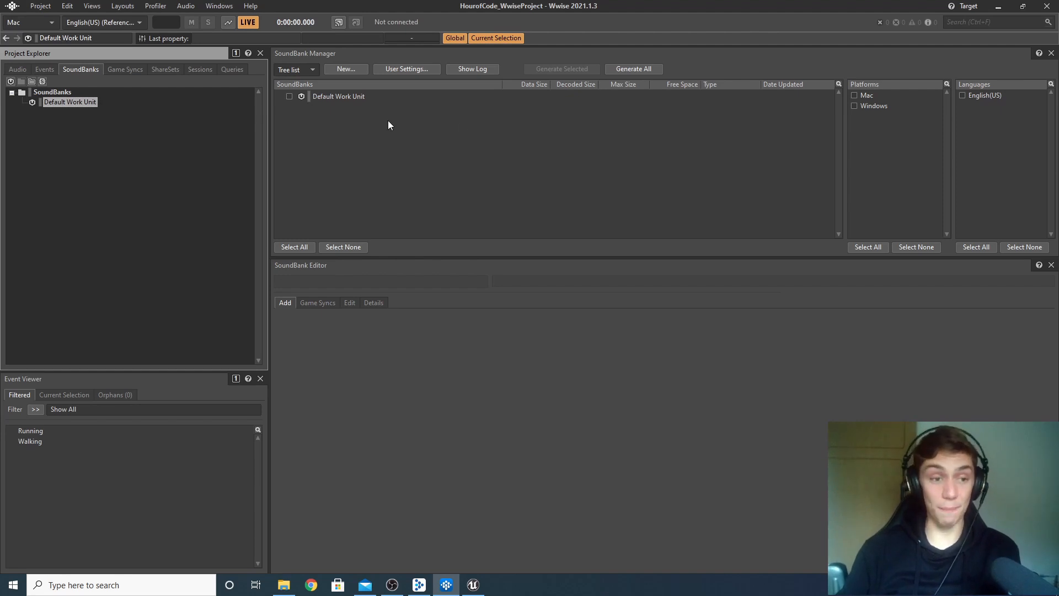
{"action": "left_click", "coordinate": [43, 85]}
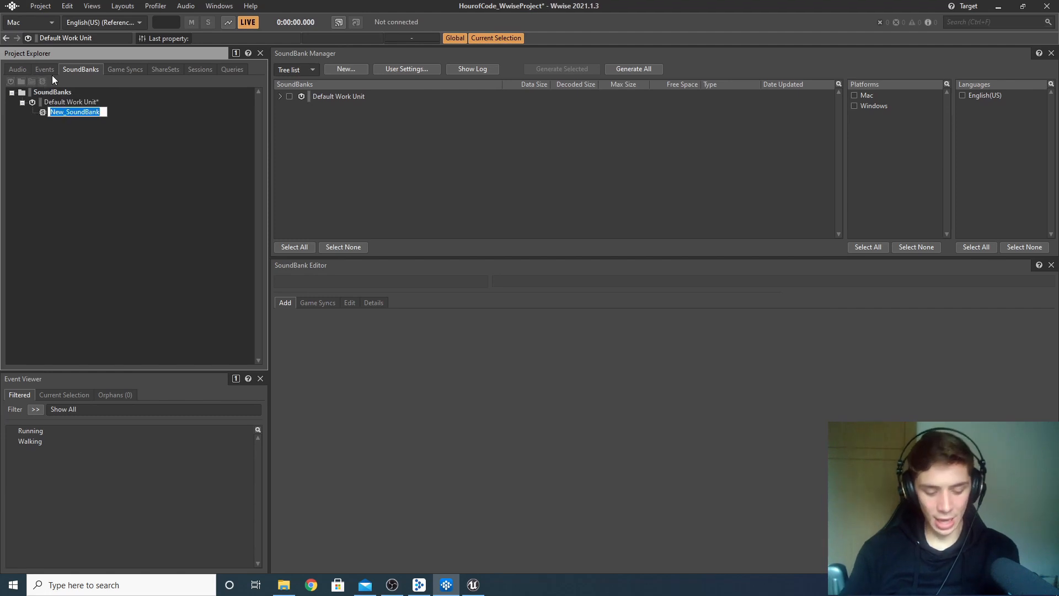
{"action": "type", "text": "Main"}
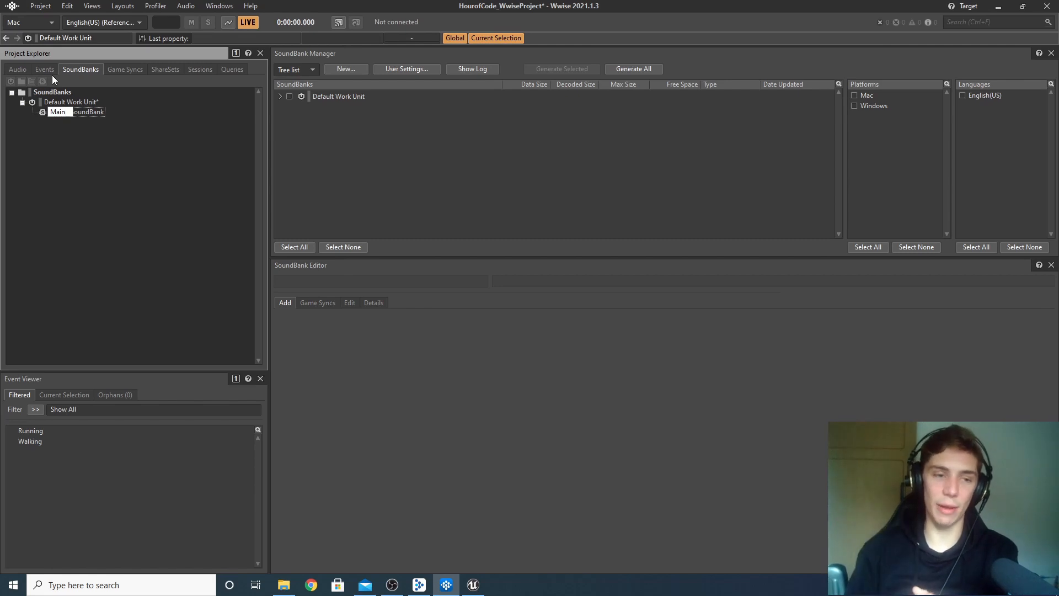
{"action": "key", "text": "Return"}
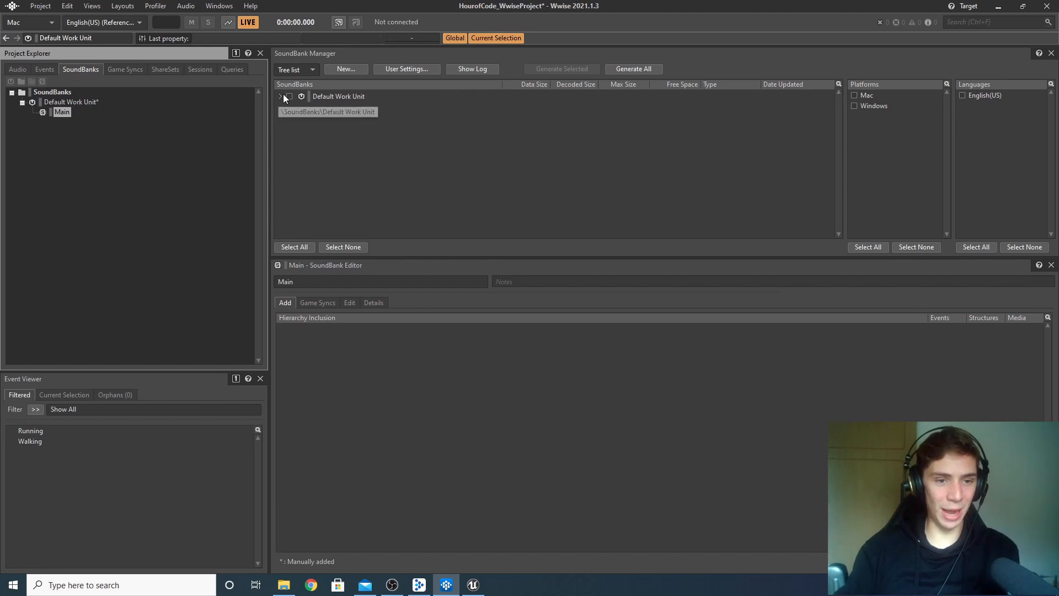
- Include the Main SoundBank in generation and add the Running and Walking events to it
{"action": "left_click", "coordinate": [339, 103]}
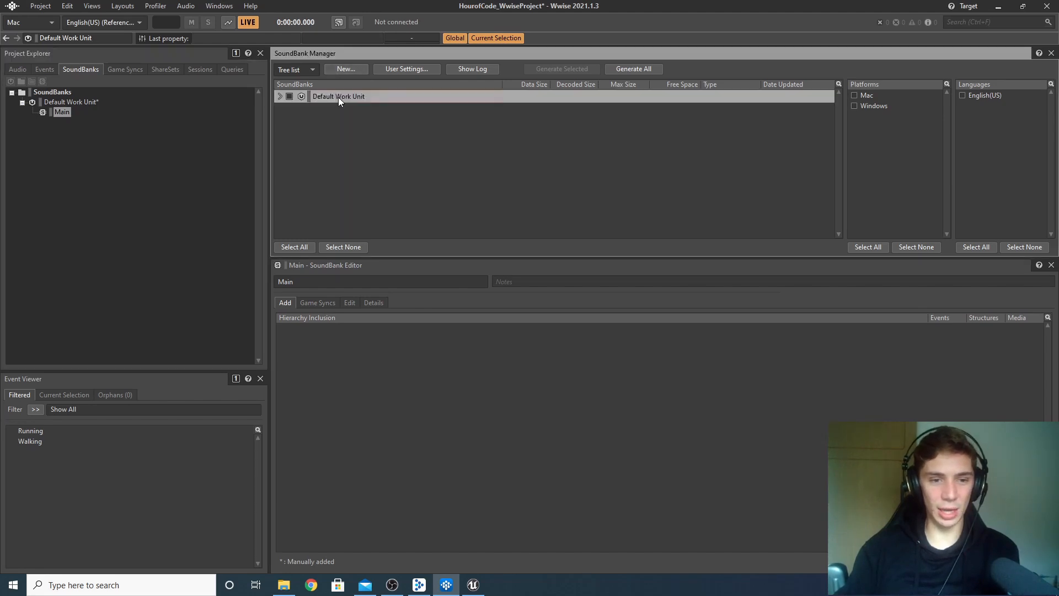
{"action": "left_click", "coordinate": [280, 97]}
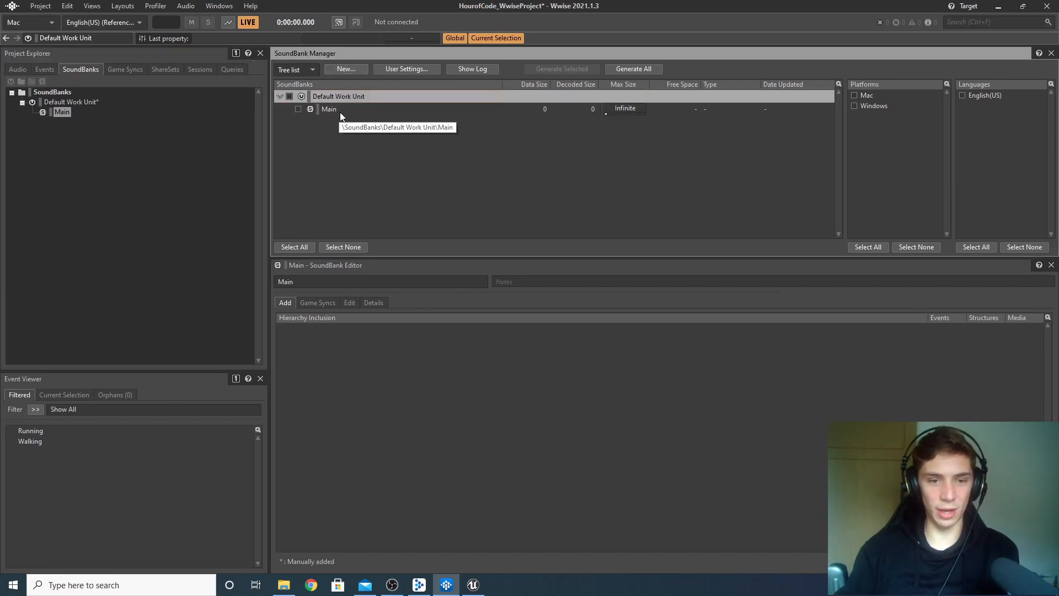
{"action": "left_click", "coordinate": [288, 97]}
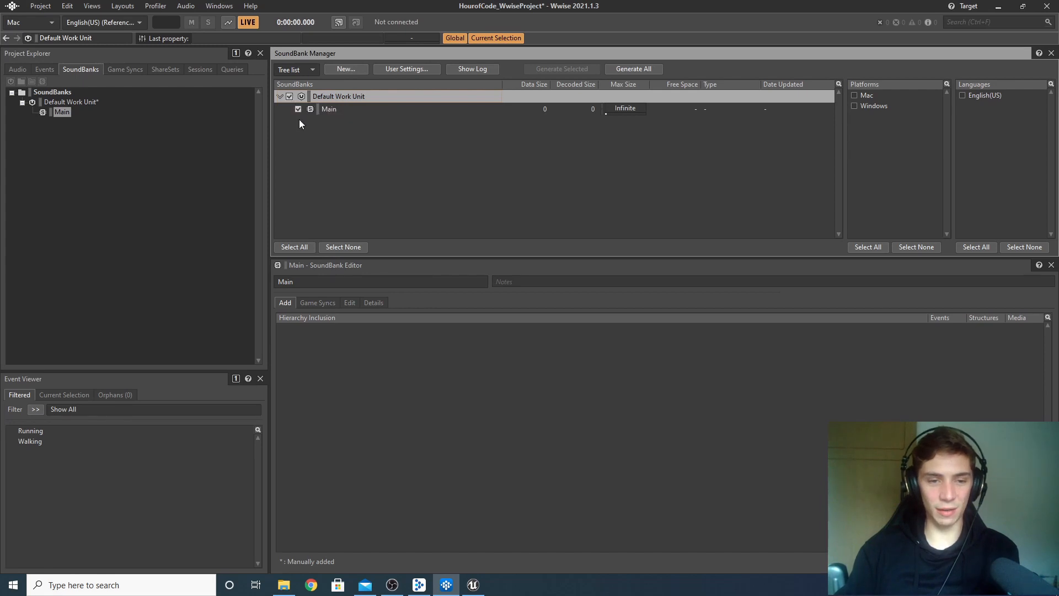
{"action": "left_click", "coordinate": [330, 110]}
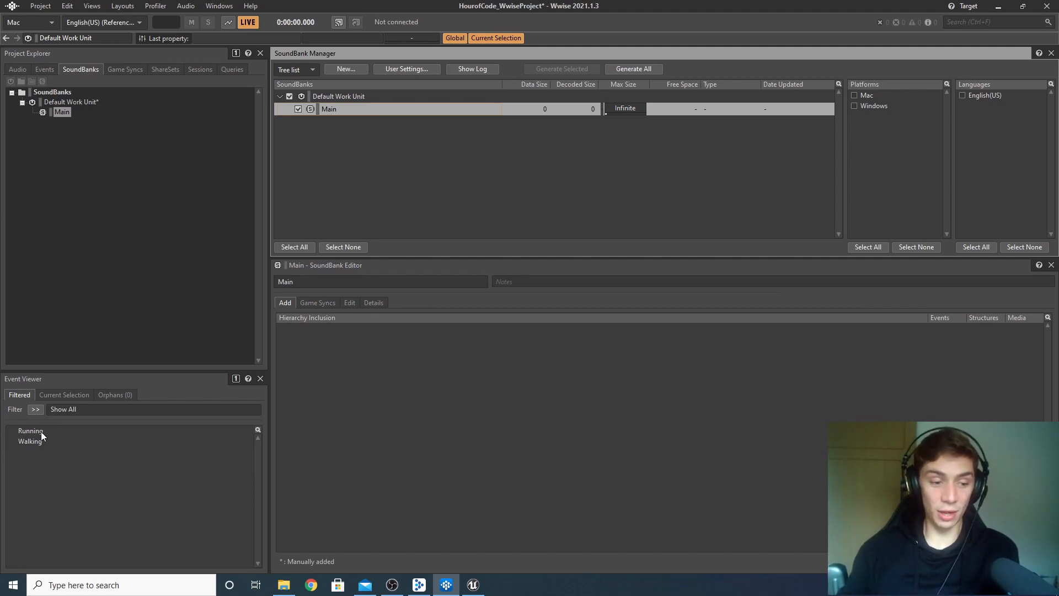
{"action": "left_click_drag", "start_coordinate": [41, 431], "coordinate": [336, 108]}
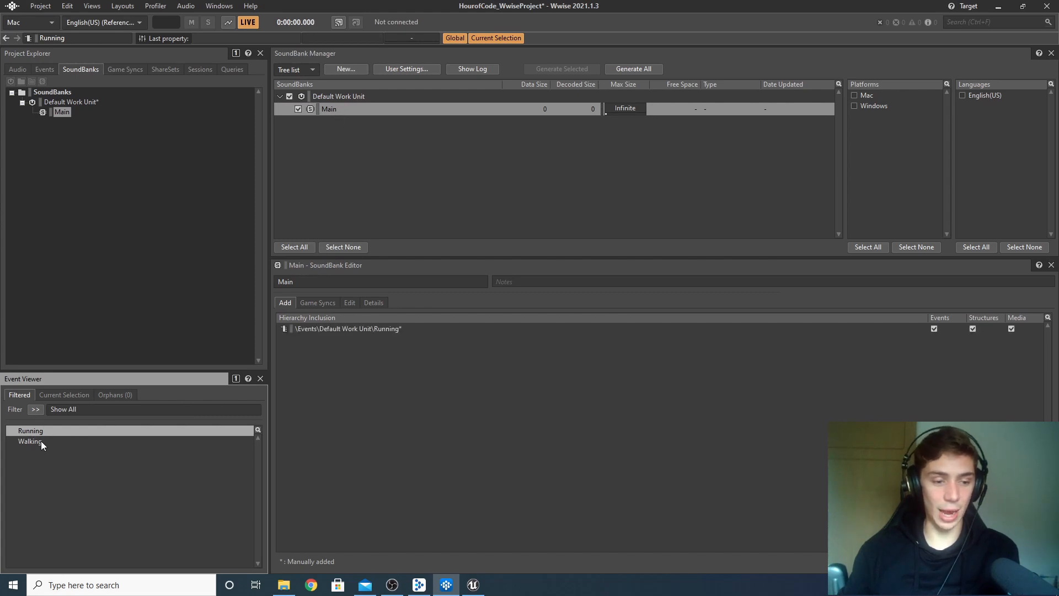
{"action": "left_click_drag", "start_coordinate": [41, 441], "coordinate": [339, 111]}
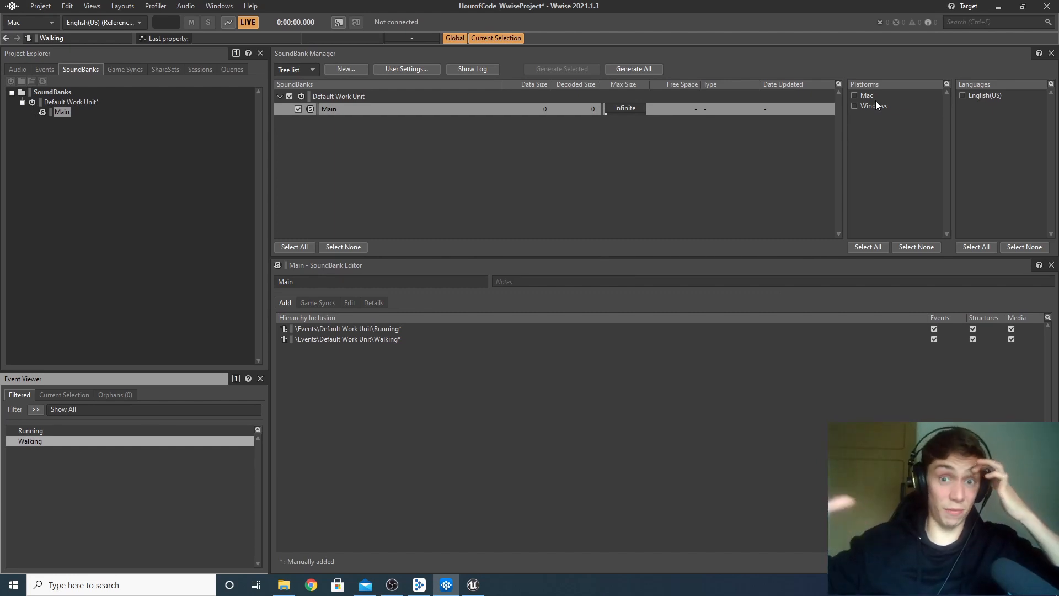
- Enable the Mac and Windows platforms and the English(US) language, and generate all SoundBanks
{"action": "left_click", "coordinate": [858, 97]}
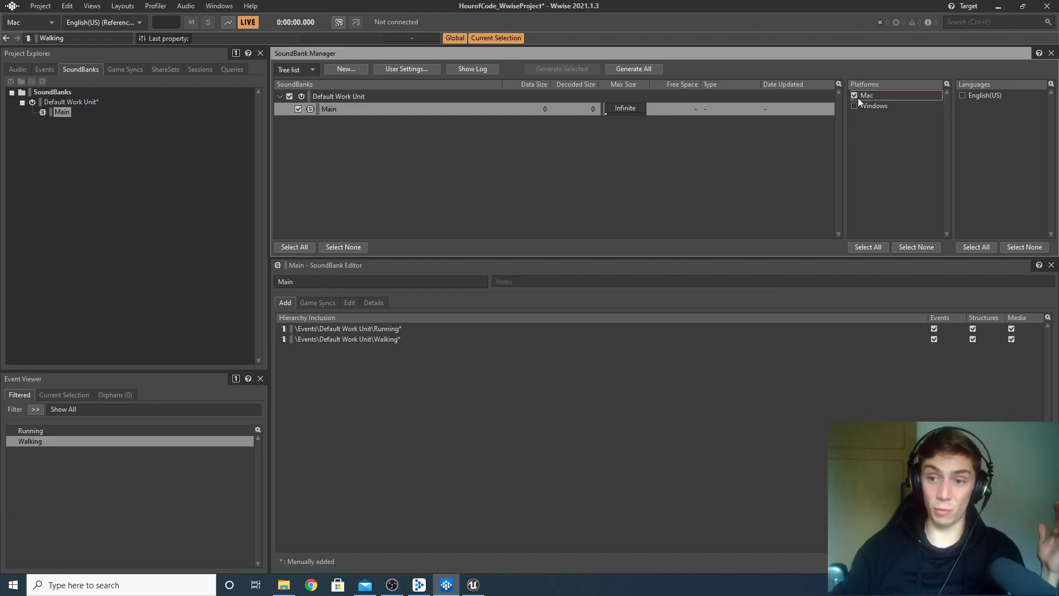
{"action": "left_click", "coordinate": [854, 95]}
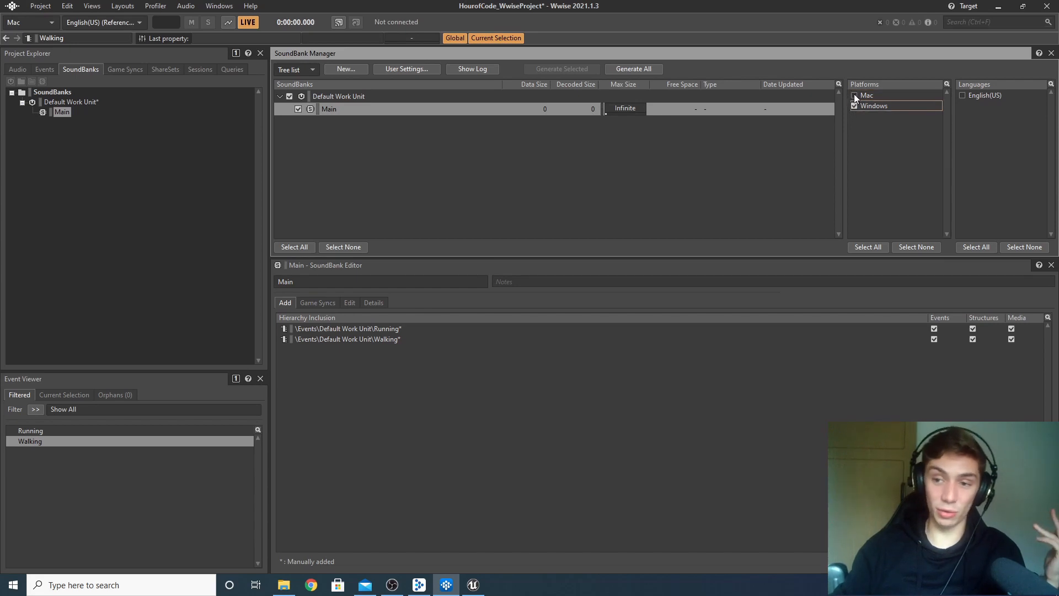
{"action": "left_click", "coordinate": [854, 106]}
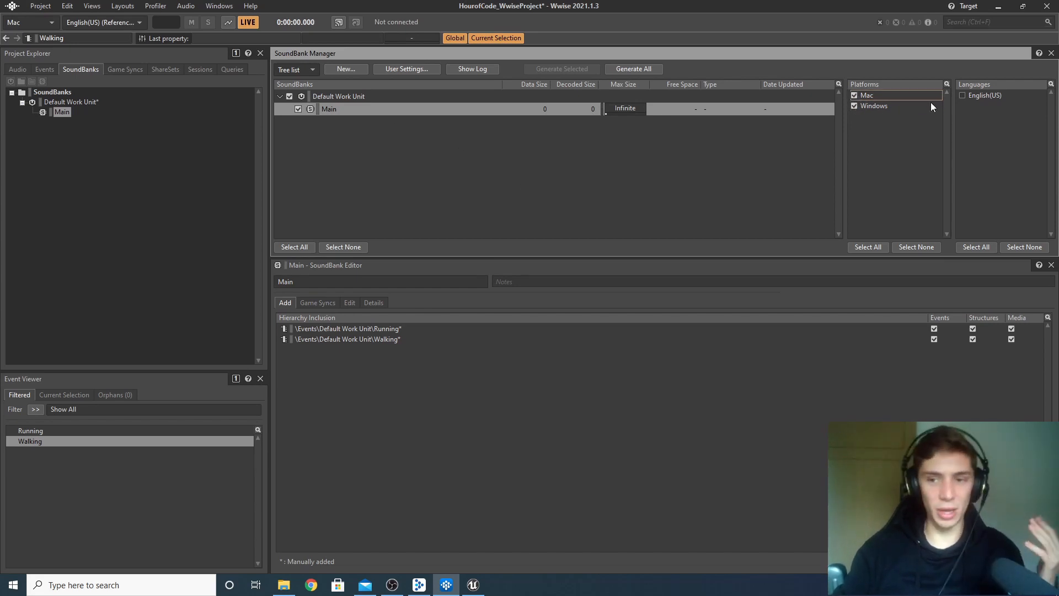
{"action": "left_click", "coordinate": [963, 96]}
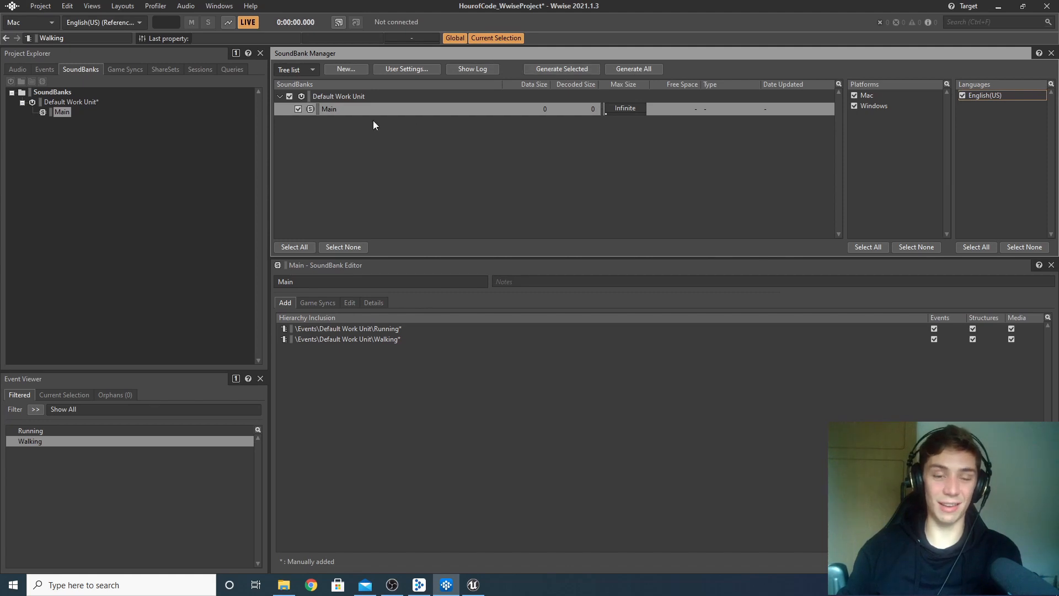
{"action": "left_click", "coordinate": [647, 71]}
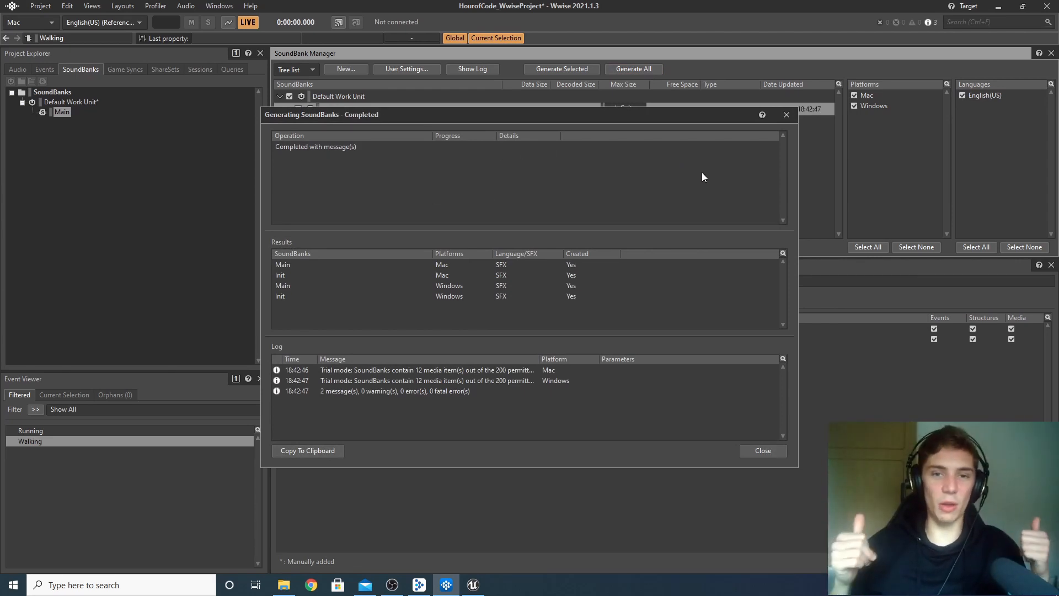
{"action": "left_click", "coordinate": [760, 454]}
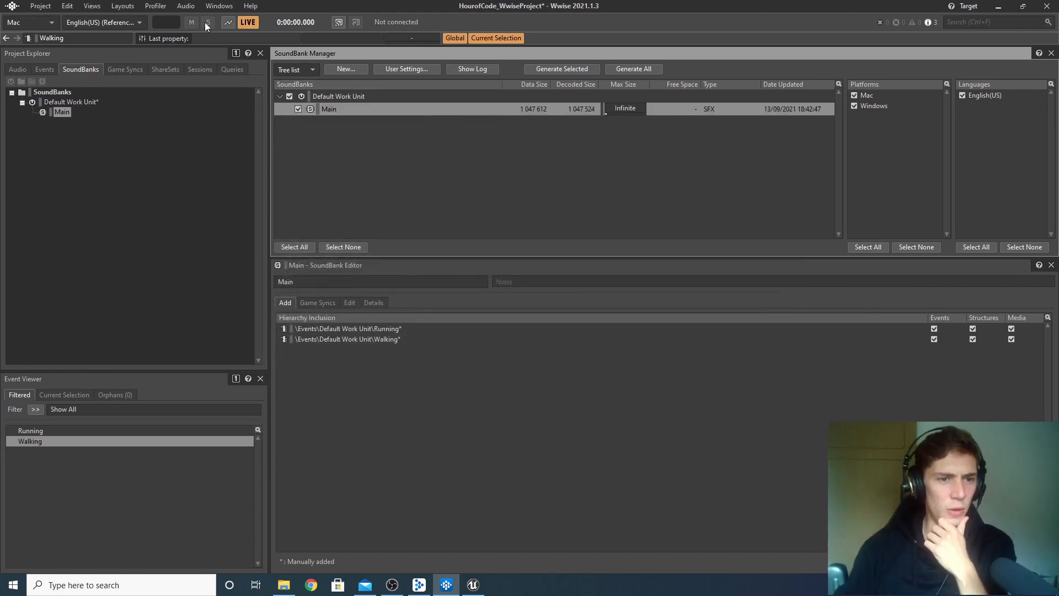
- Review the Actor-Mixer containers and the Running event's Play action in the Designer layout
{"action": "left_click", "coordinate": [122, 6]}
{"action": "mouse_move", "coordinate": [154, 11]}
{"action": "mouse_move", "coordinate": [122, 6]}
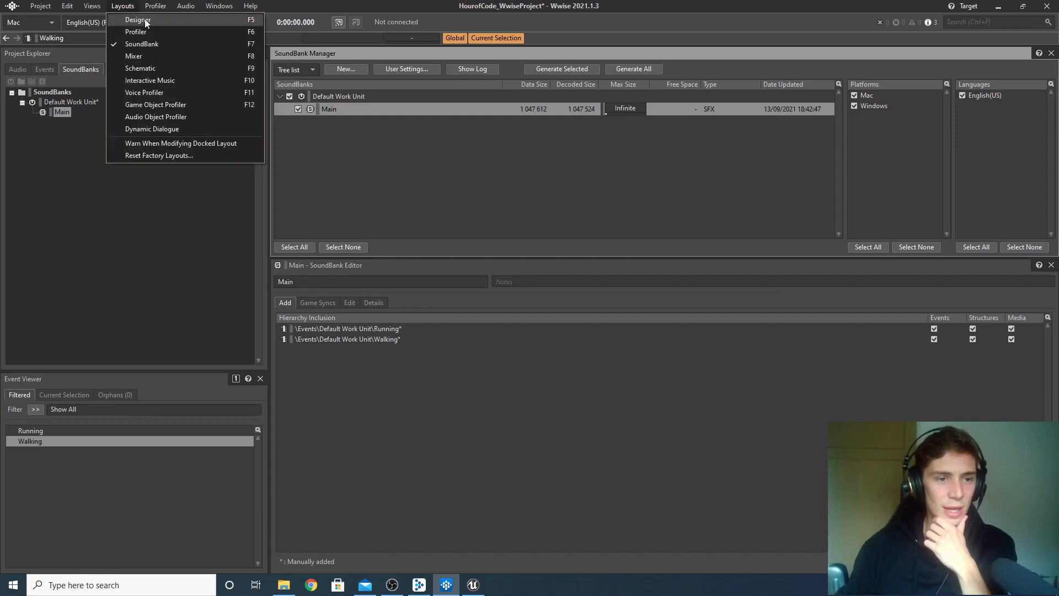
{"action": "left_click", "coordinate": [177, 21]}
{"action": "left_click", "coordinate": [25, 71]}
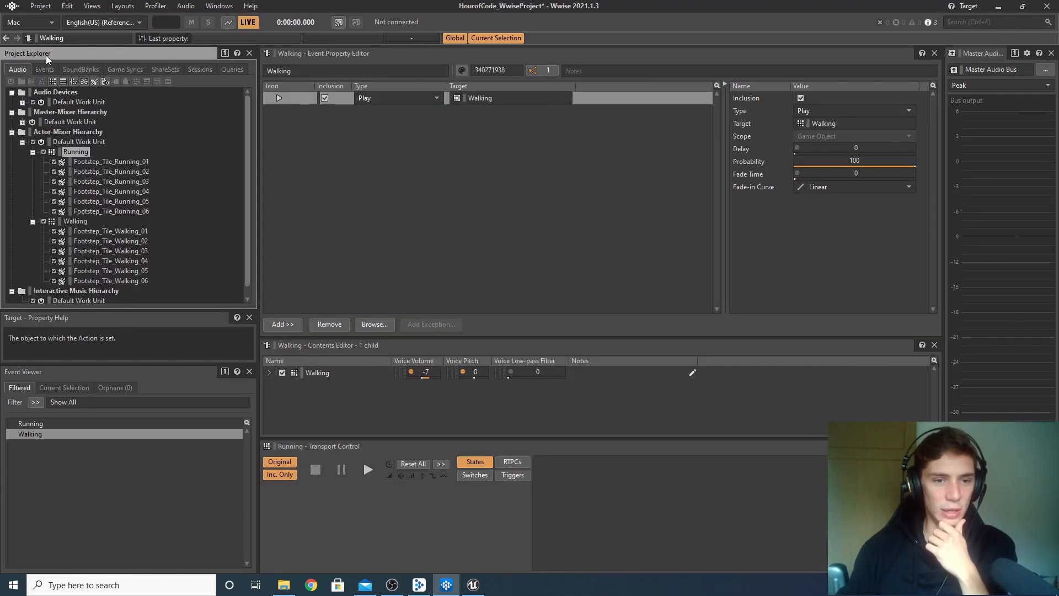
{"action": "left_click", "coordinate": [83, 141]}
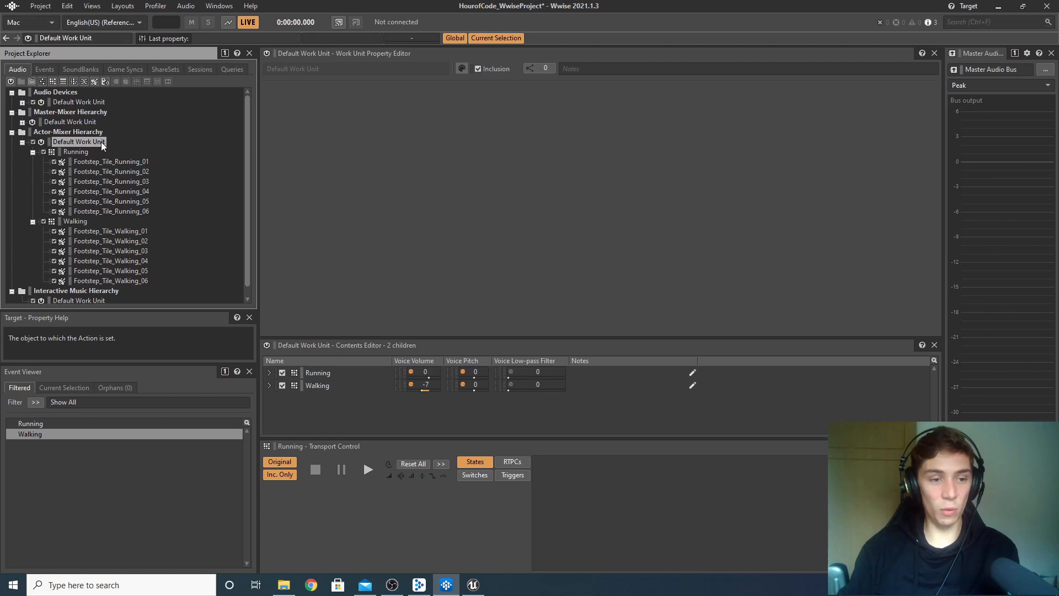
{"action": "left_click", "coordinate": [56, 72]}
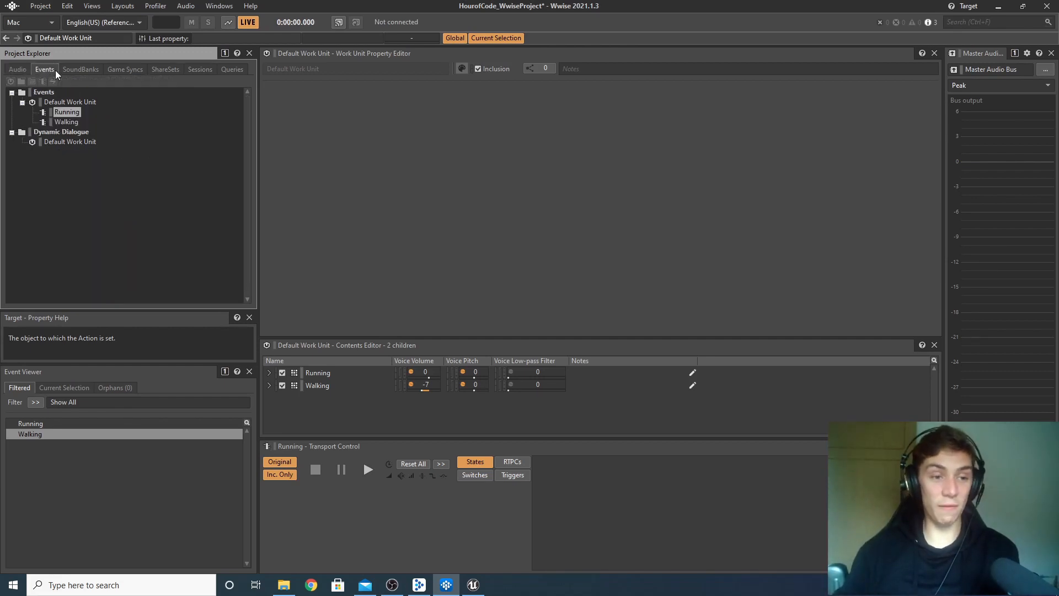
{"action": "left_click", "coordinate": [78, 113]}
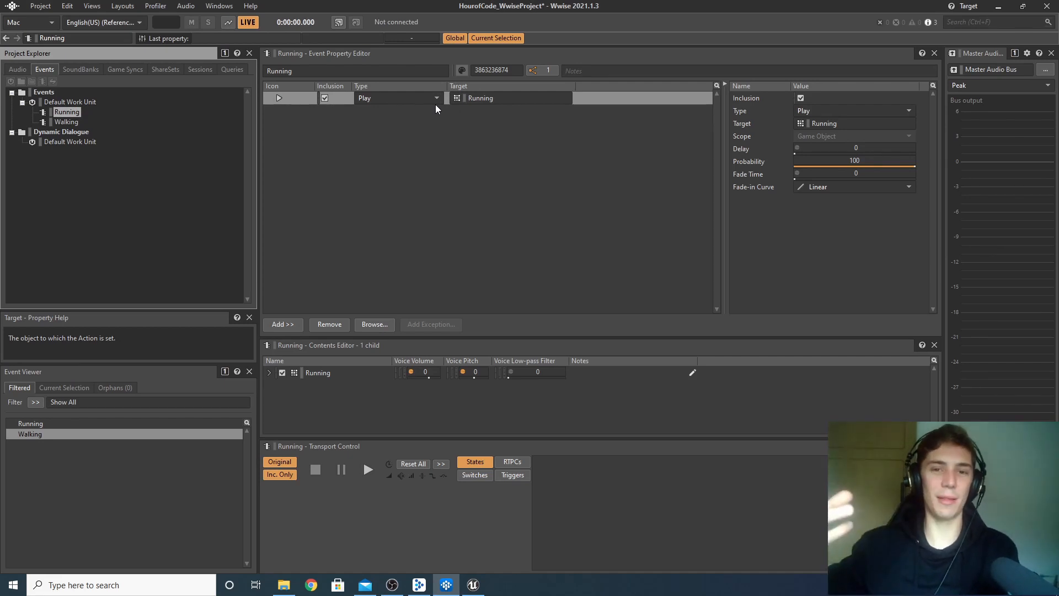
- Return to the SoundBank layout, select the Main SoundBank, and save the Wwise project
{"action": "left_click", "coordinate": [121, 6]}
{"action": "left_click", "coordinate": [140, 44]}
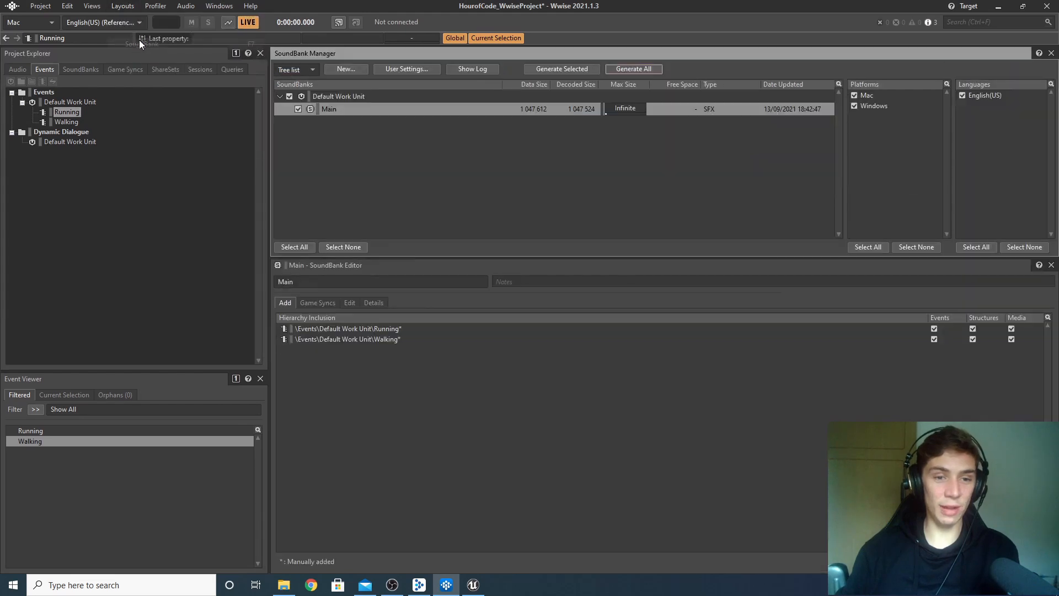
{"action": "left_click", "coordinate": [344, 112]}
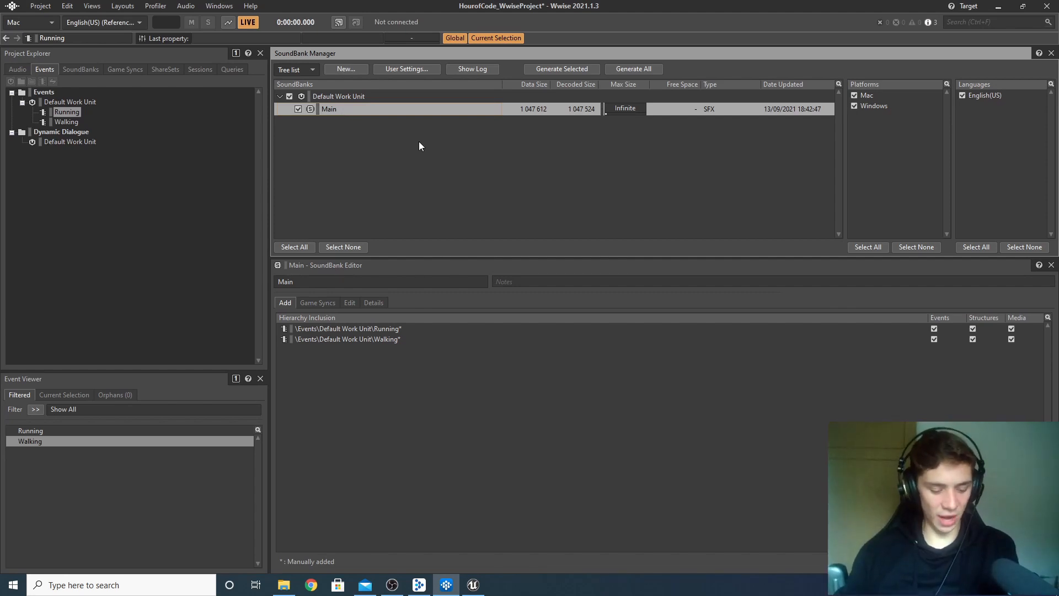
{"action": "key", "text": "ctrl+s"}
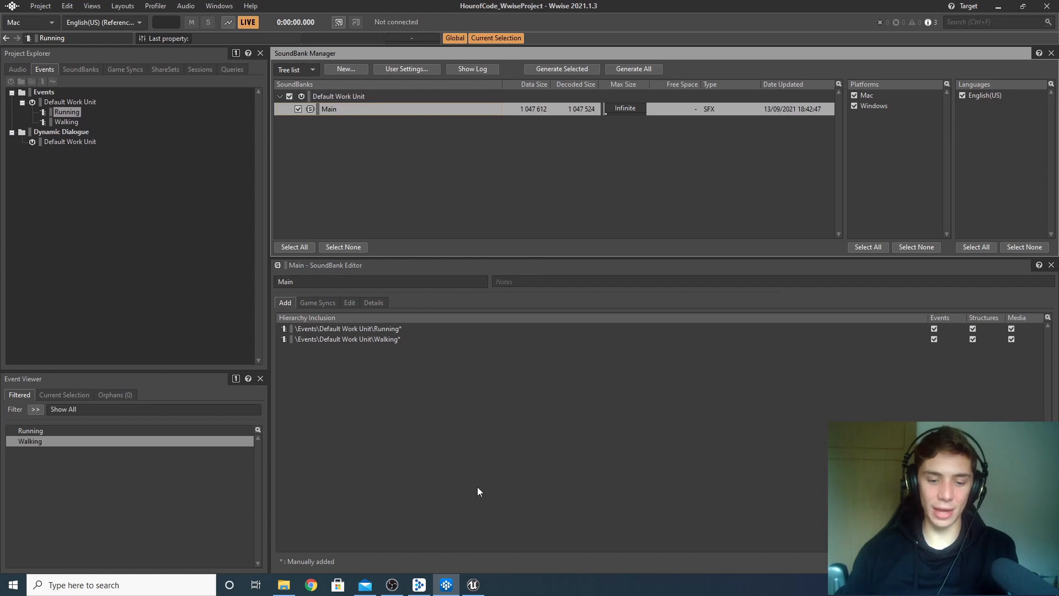
- Switch to the Unreal Editor and go to the root Content folder
{"action": "left_click", "coordinate": [475, 587]}
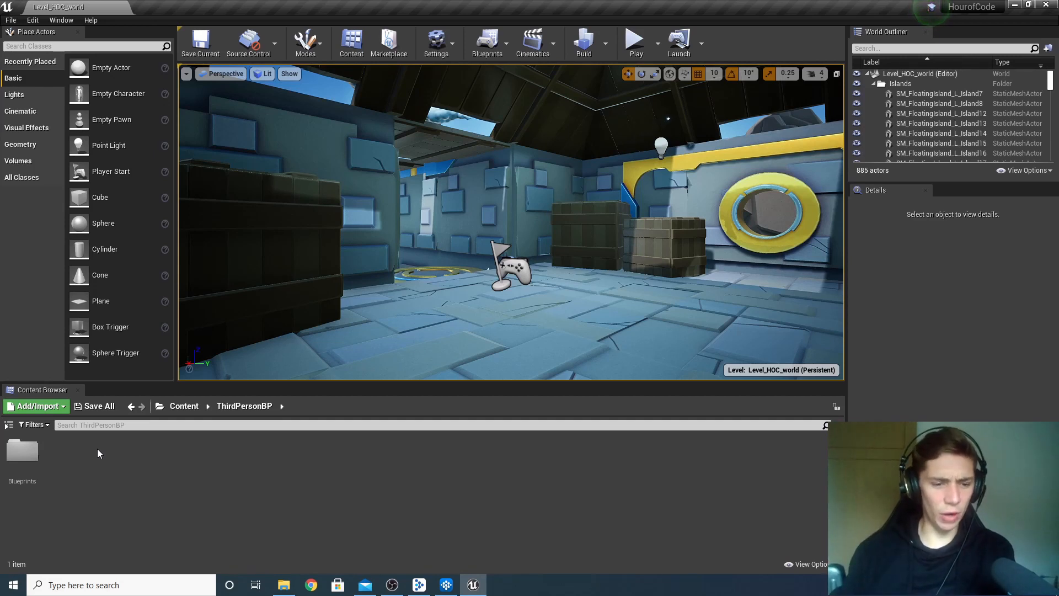
{"action": "left_click", "coordinate": [184, 406]}
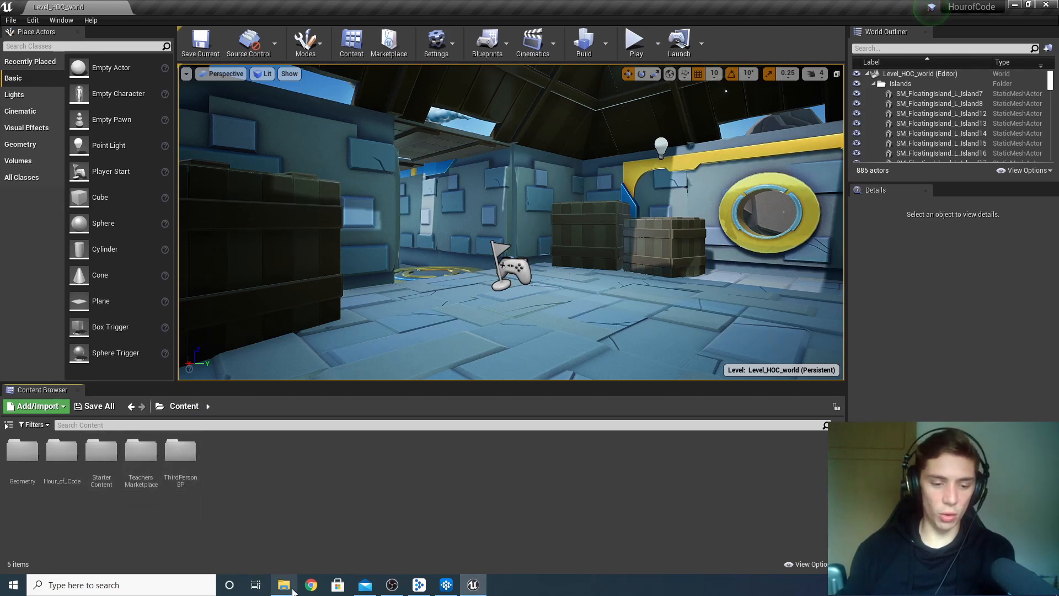
{"action": "mouse_move", "coordinate": [292, 590]}
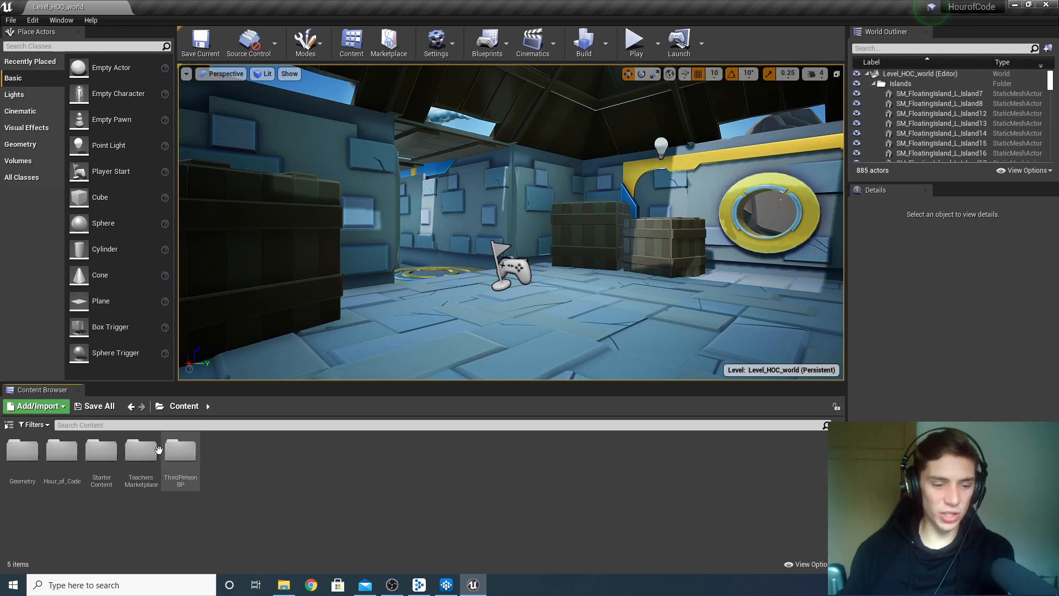
- Look inside the Maps folder of TeachersMarketplace and return to the root Content folder
{"action": "double_click", "coordinate": [141, 450]}
{"action": "left_click", "coordinate": [110, 449]}
{"action": "double_click", "coordinate": [110, 449]}
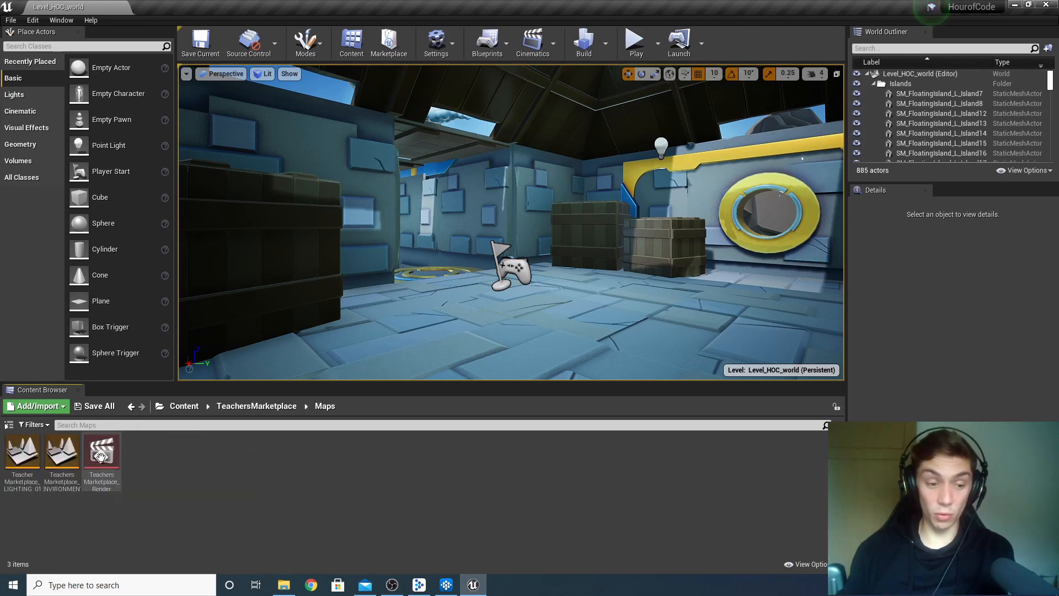
{"action": "left_click", "coordinate": [190, 409]}
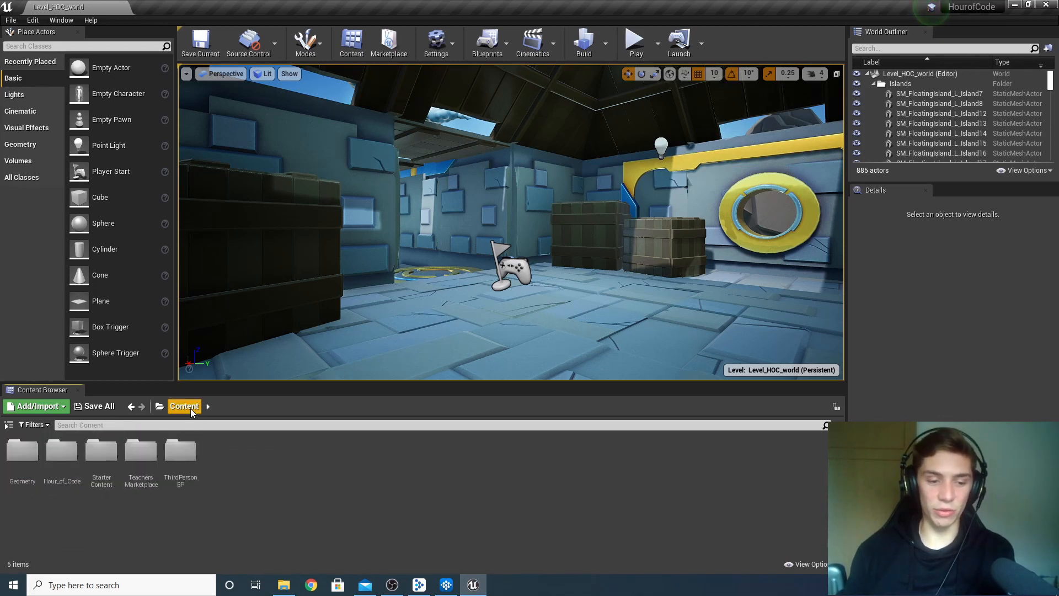
- Create a folder named Wwise in the root Content folder
{"action": "right_click", "coordinate": [220, 452]}
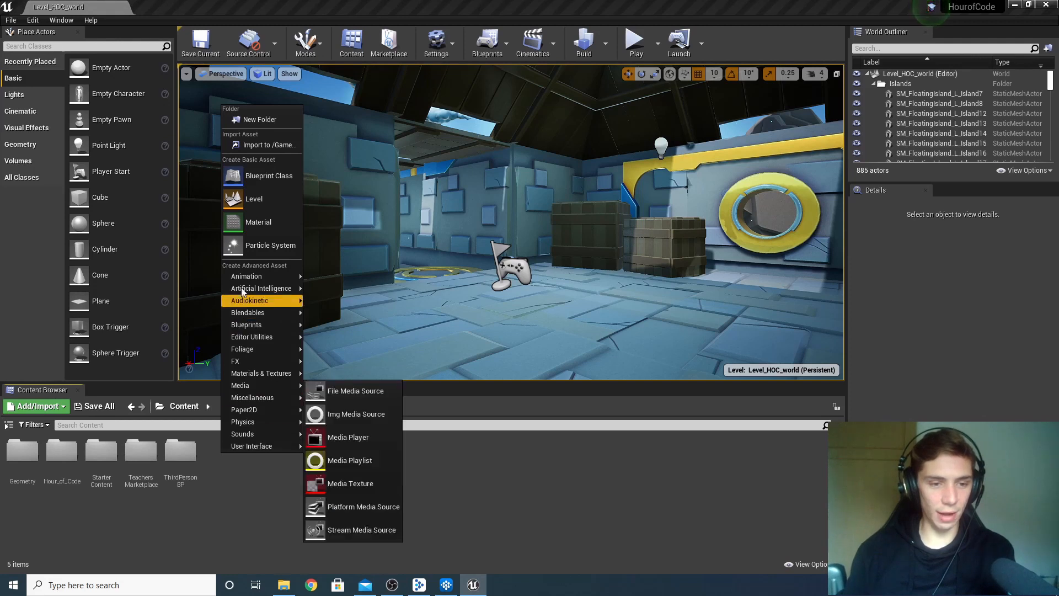
{"action": "left_click", "coordinate": [279, 120]}
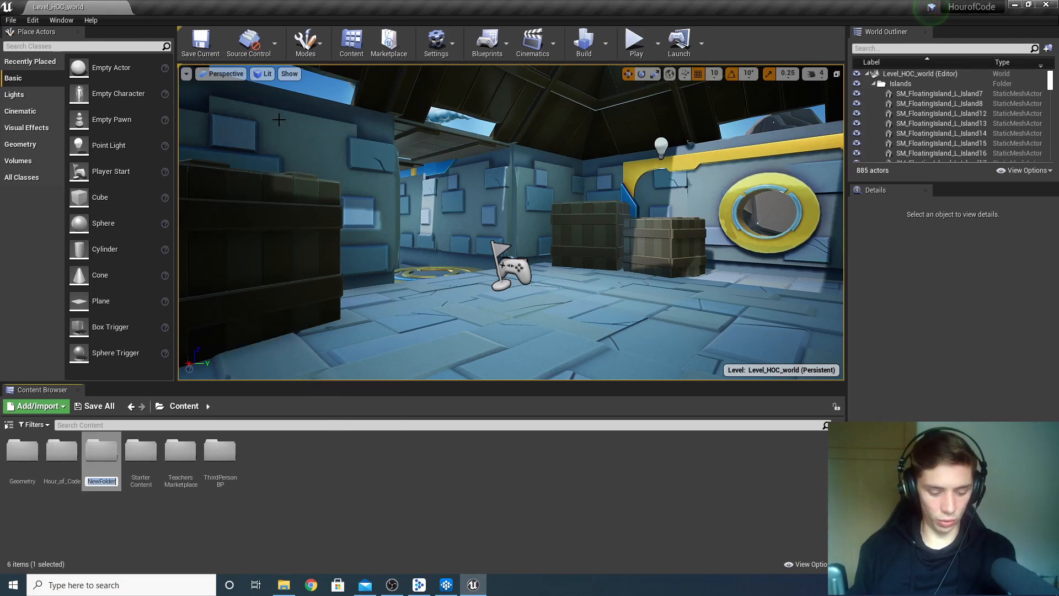
{"action": "type", "text": "Wwise"}
{"action": "key", "text": "Return"}
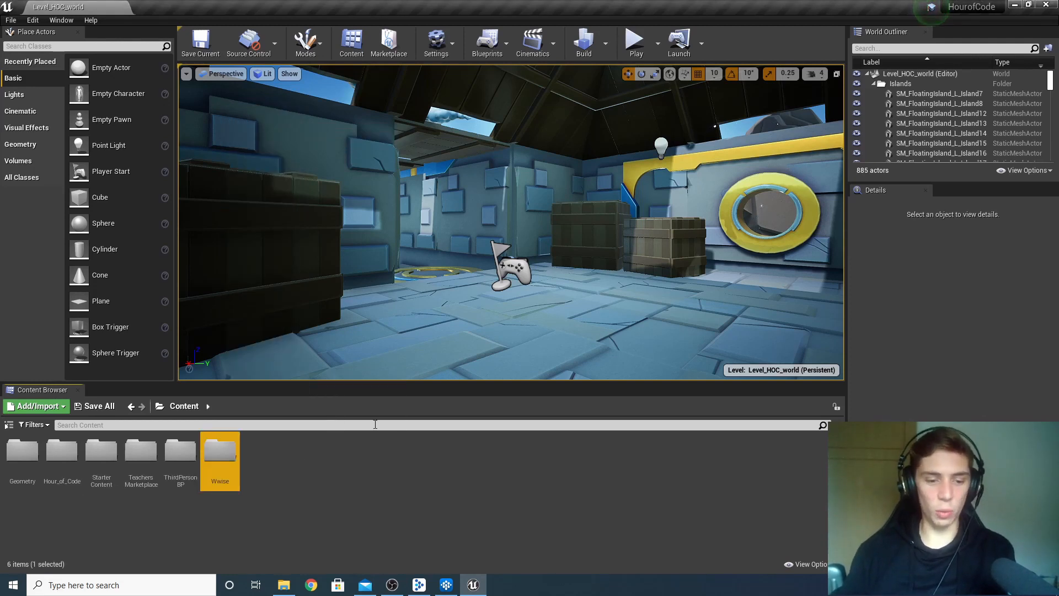
- Create folders named Banks and Events inside the Wwise folder, and open the Banks folder
{"action": "double_click", "coordinate": [229, 455]}
{"action": "right_click", "coordinate": [33, 449]}
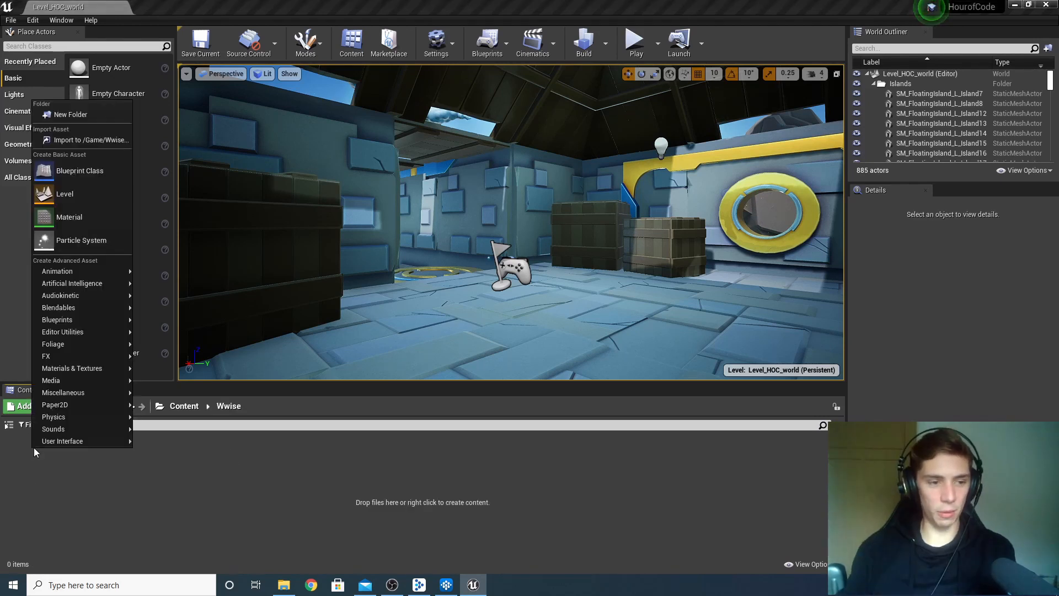
{"action": "left_click", "coordinate": [102, 114]}
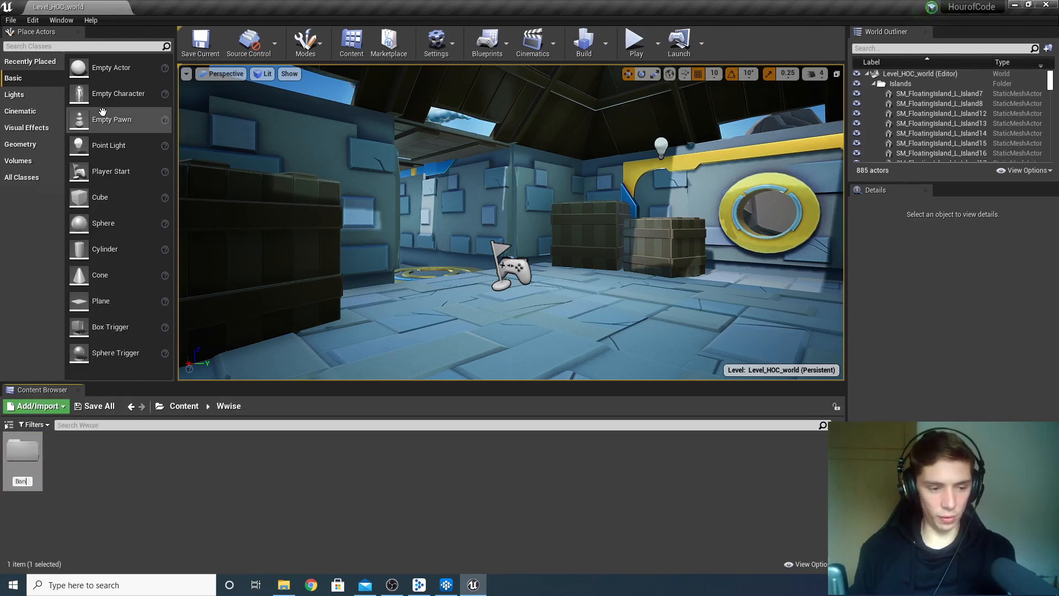
{"action": "key", "text": "Return"}
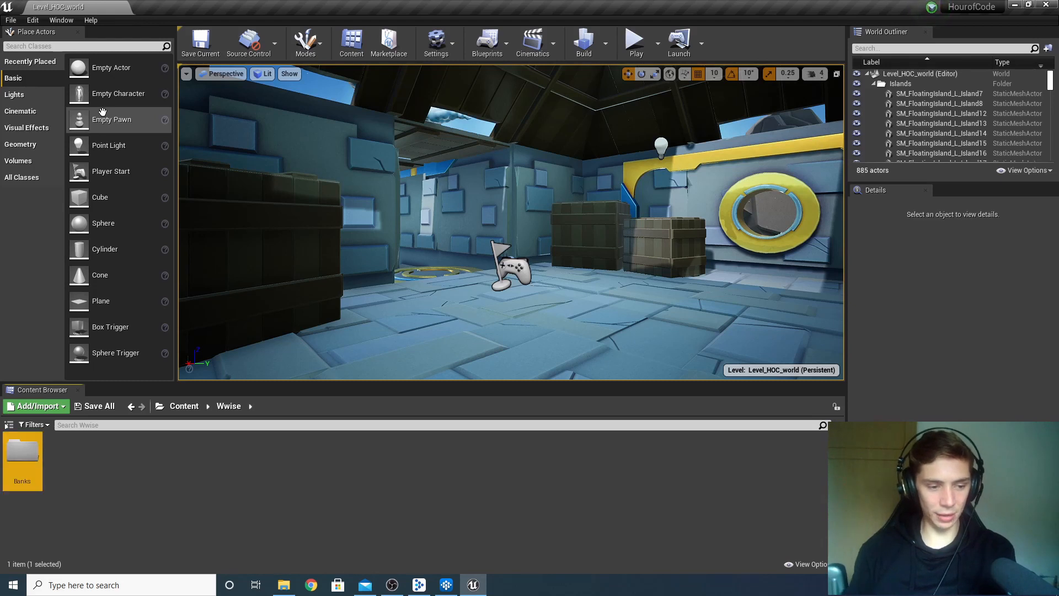
{"action": "right_click", "coordinate": [73, 471]}
{"action": "left_click", "coordinate": [120, 137]}
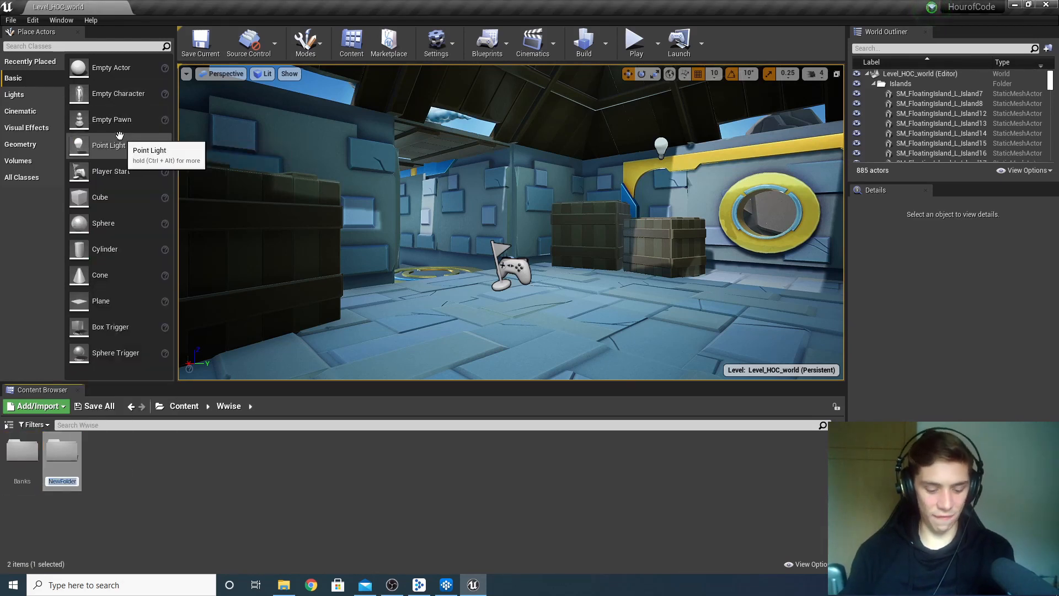
{"action": "type", "text": "Events"}
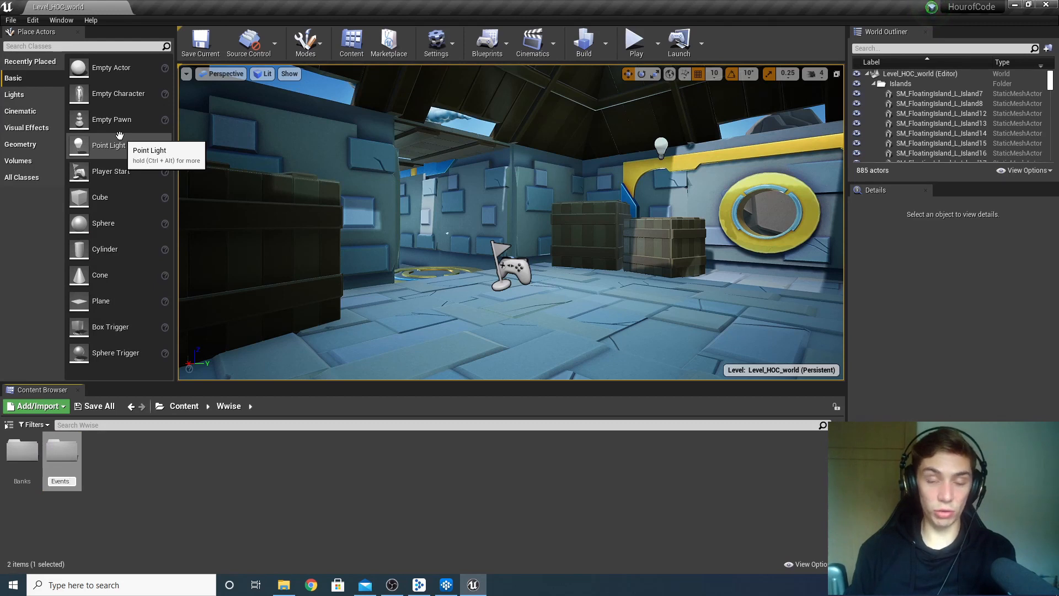
{"action": "key", "text": "Return"}
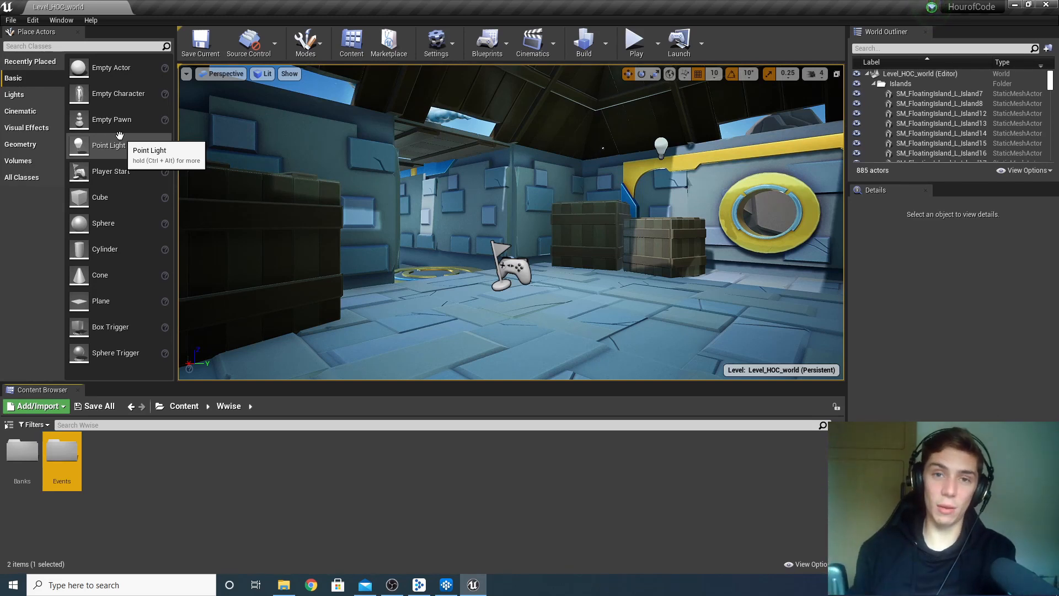
{"action": "double_click", "coordinate": [30, 458]}
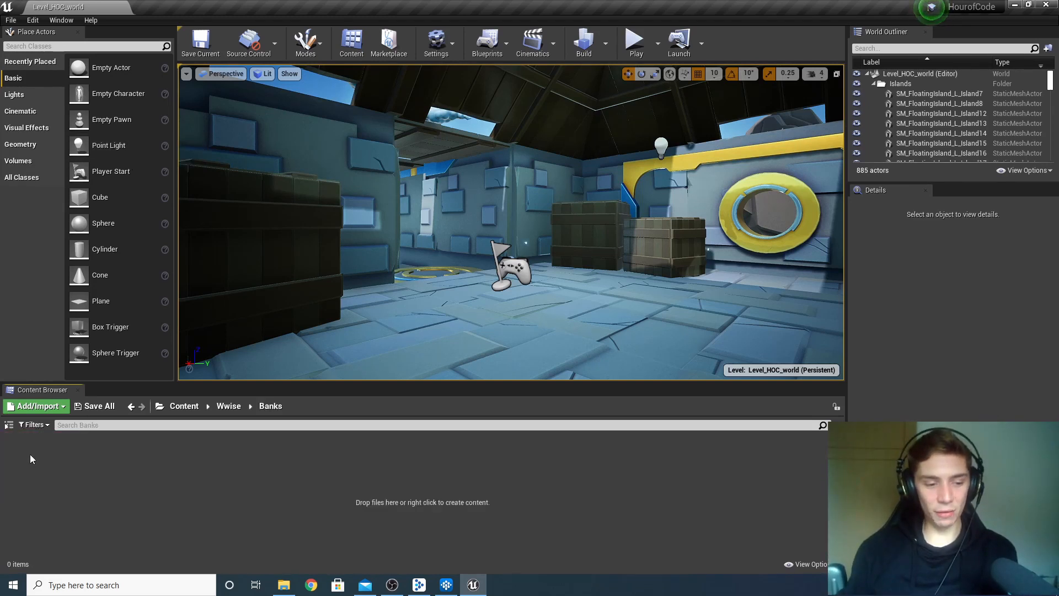
- Create an Audiokinetic Bank asset named Main in the Banks folder and save it
{"action": "right_click", "coordinate": [30, 457]}
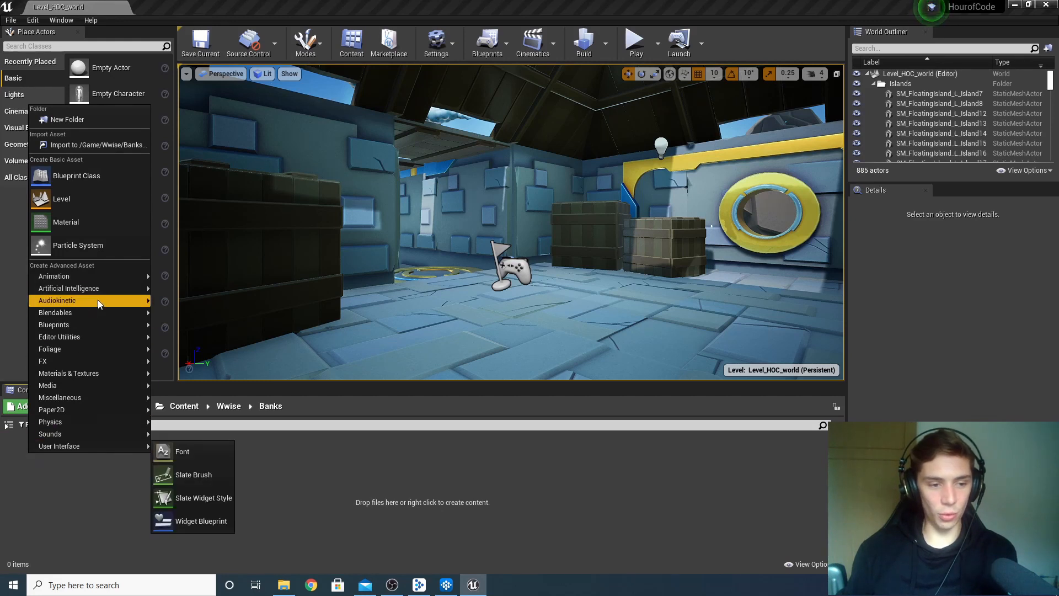
{"action": "mouse_move", "coordinate": [98, 300]}
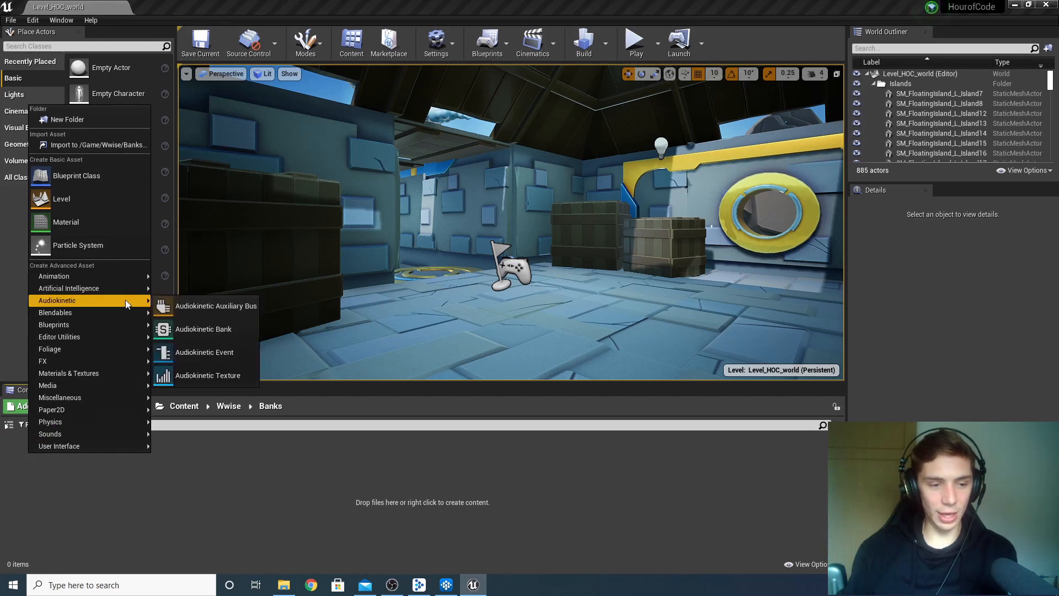
{"action": "left_click", "coordinate": [247, 331]}
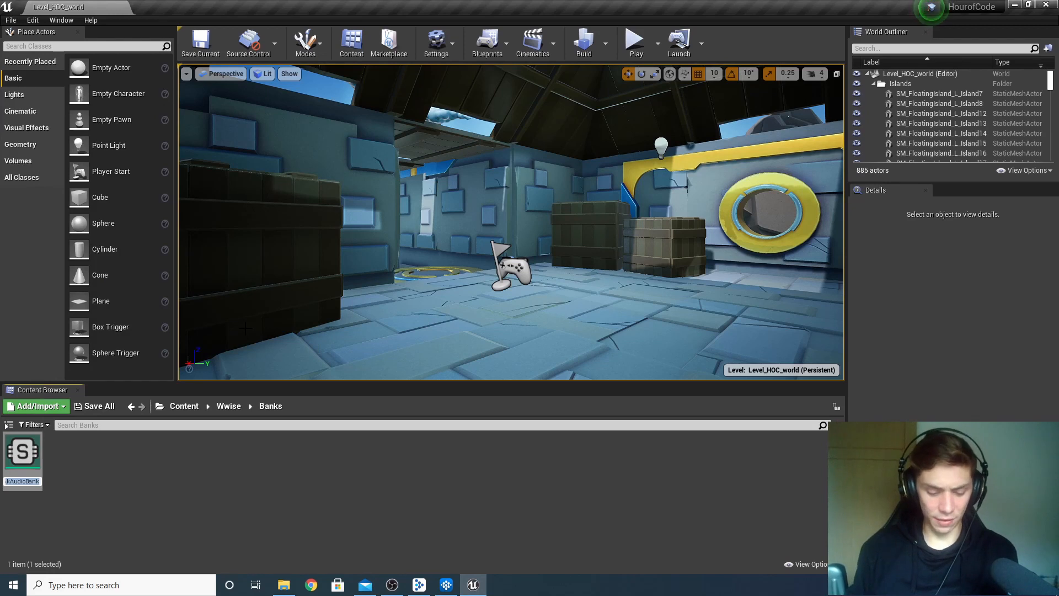
{"action": "type", "text": "Main"}
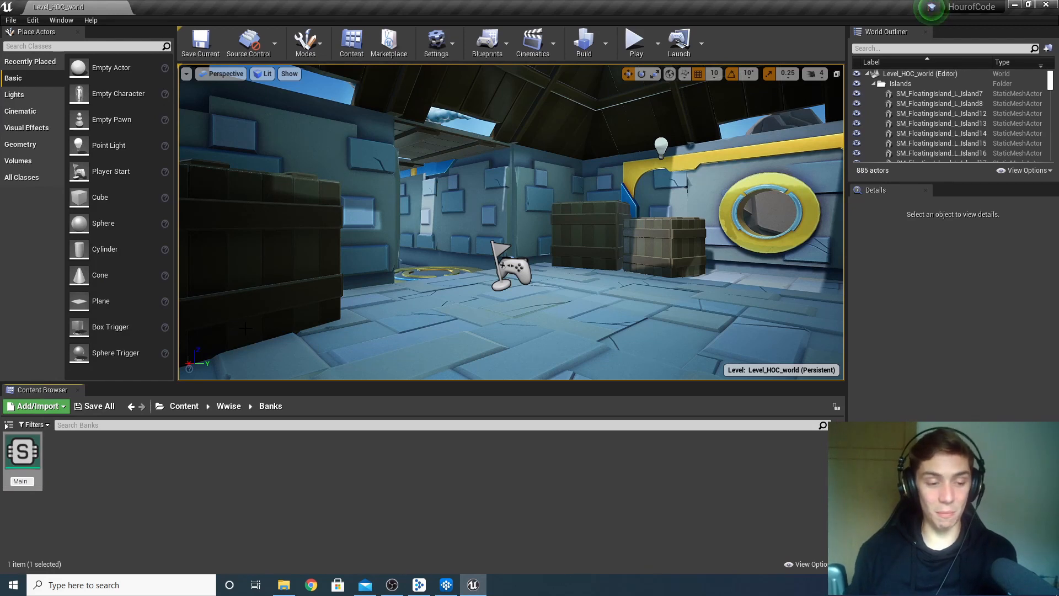
{"action": "key", "text": "Return"}
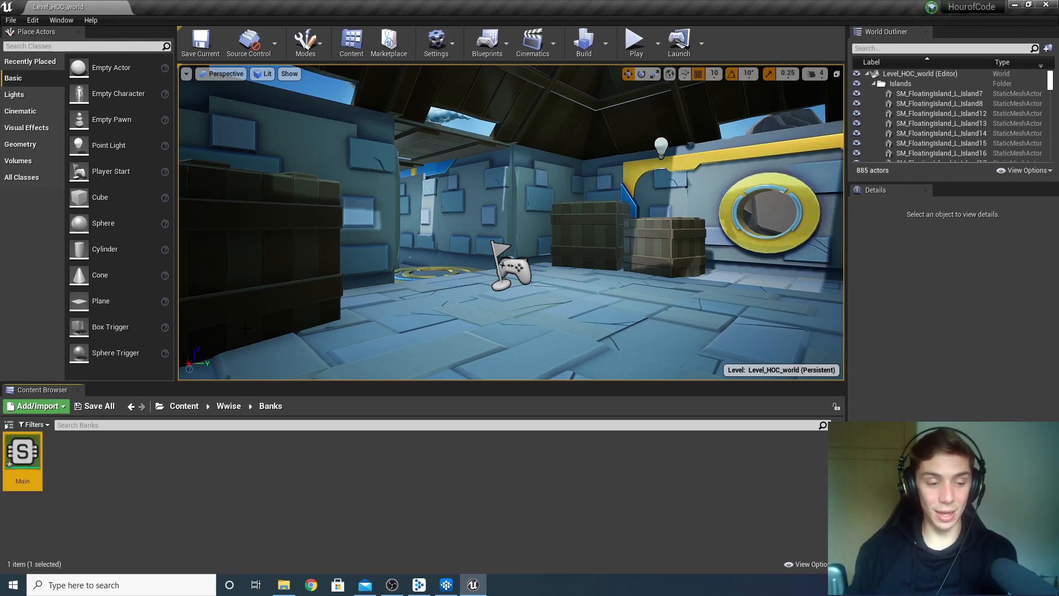
{"action": "double_click", "coordinate": [10, 472]}
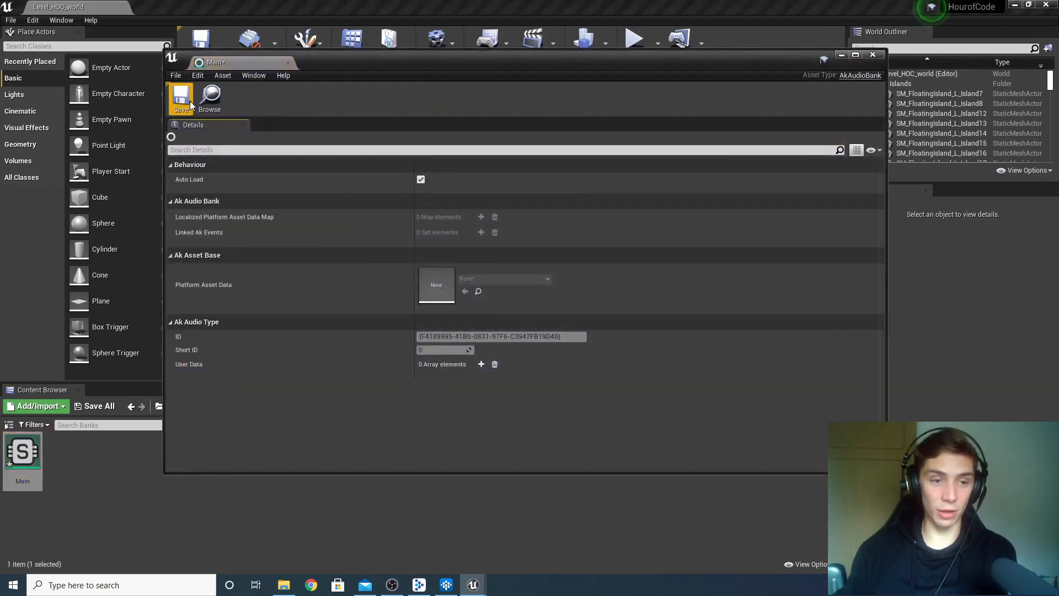
{"action": "left_click", "coordinate": [190, 101]}
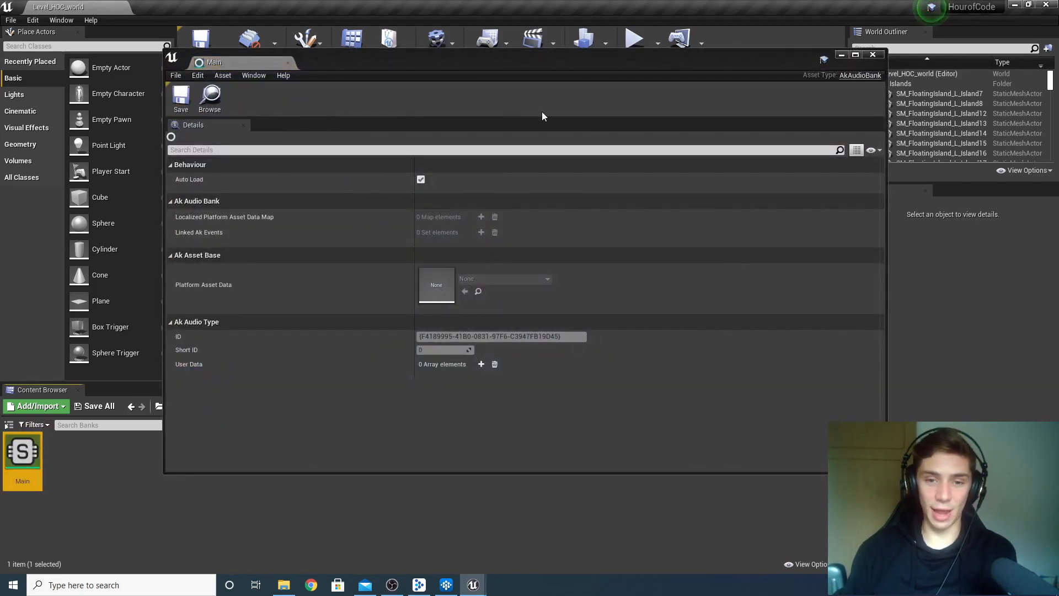
{"action": "left_click", "coordinate": [873, 55]}
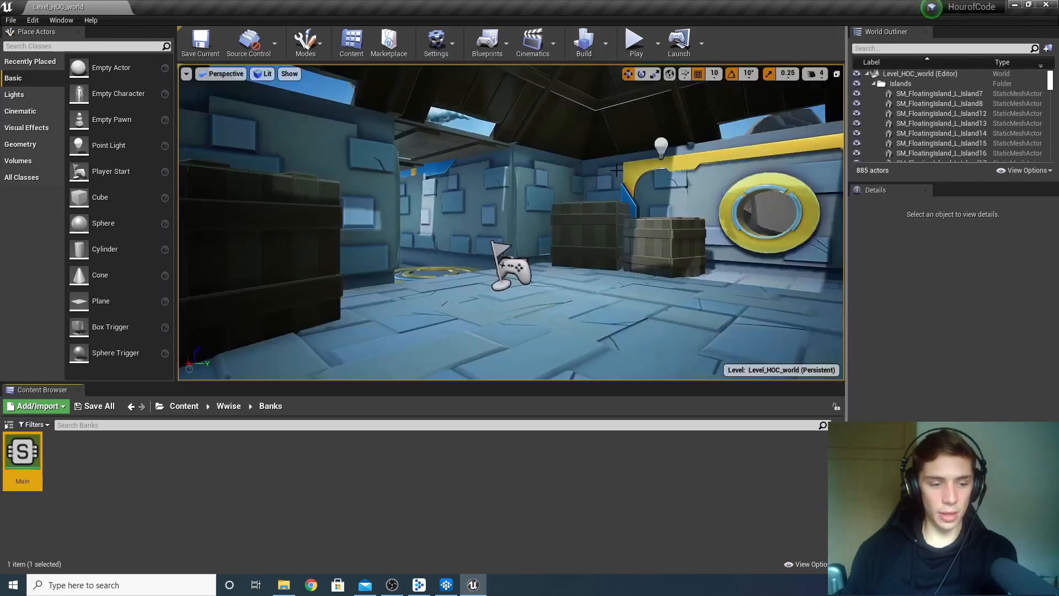
- Create an Audiokinetic Event asset named Running in the Events folder of Wwise
{"action": "left_click", "coordinate": [229, 411]}
{"action": "double_click", "coordinate": [65, 449]}
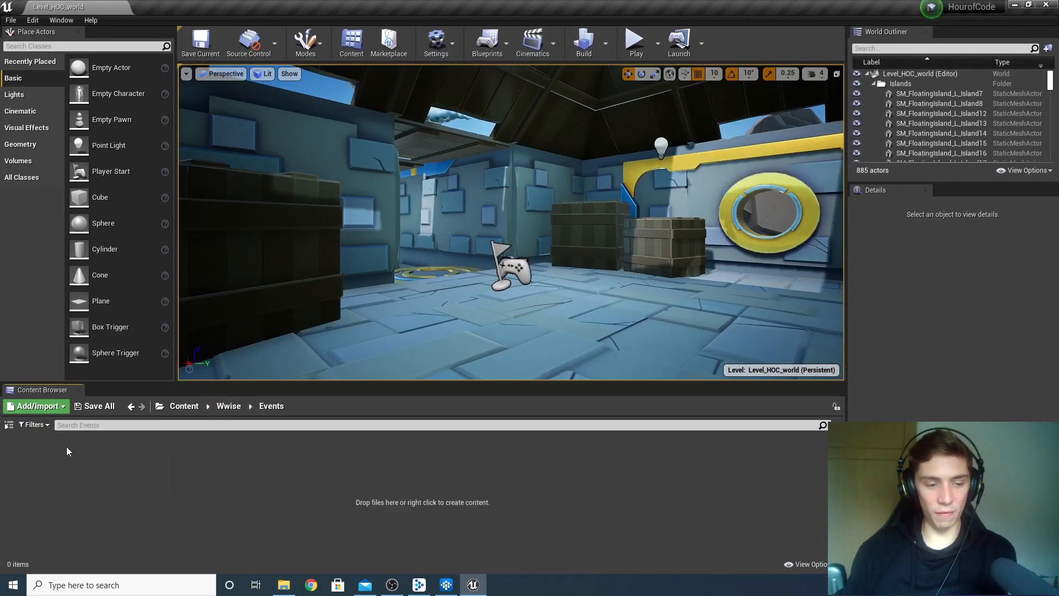
{"action": "right_click", "coordinate": [43, 466]}
{"action": "mouse_move", "coordinate": [46, 464]}
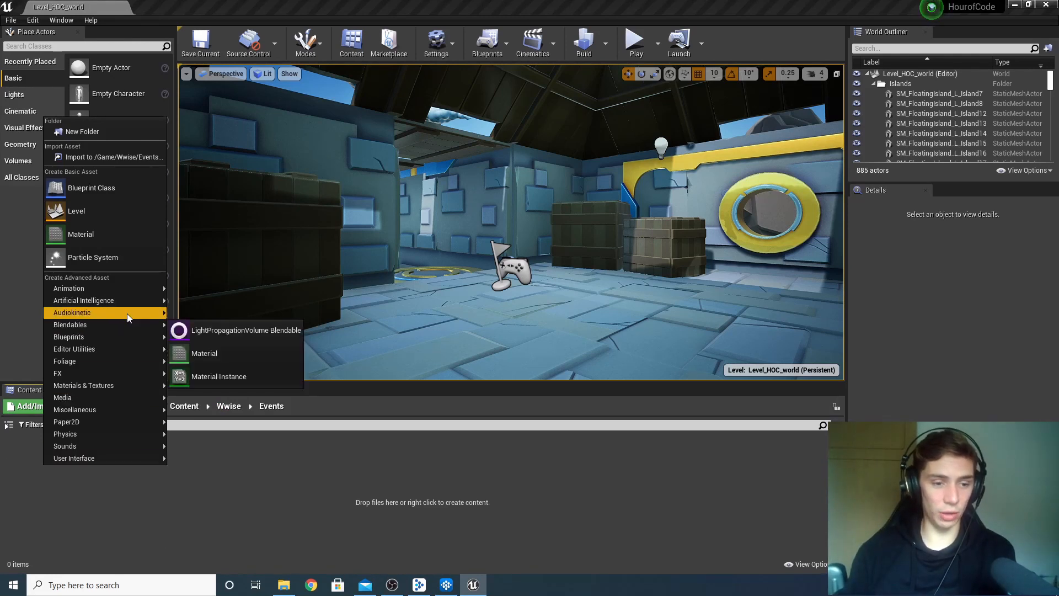
{"action": "mouse_move", "coordinate": [127, 312]}
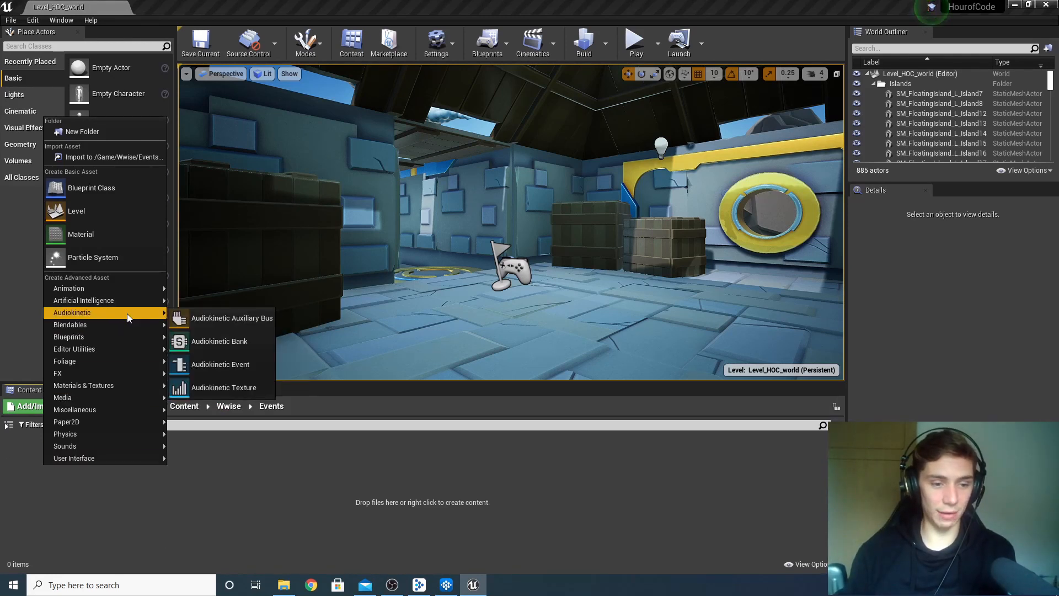
{"action": "left_click", "coordinate": [263, 363]}
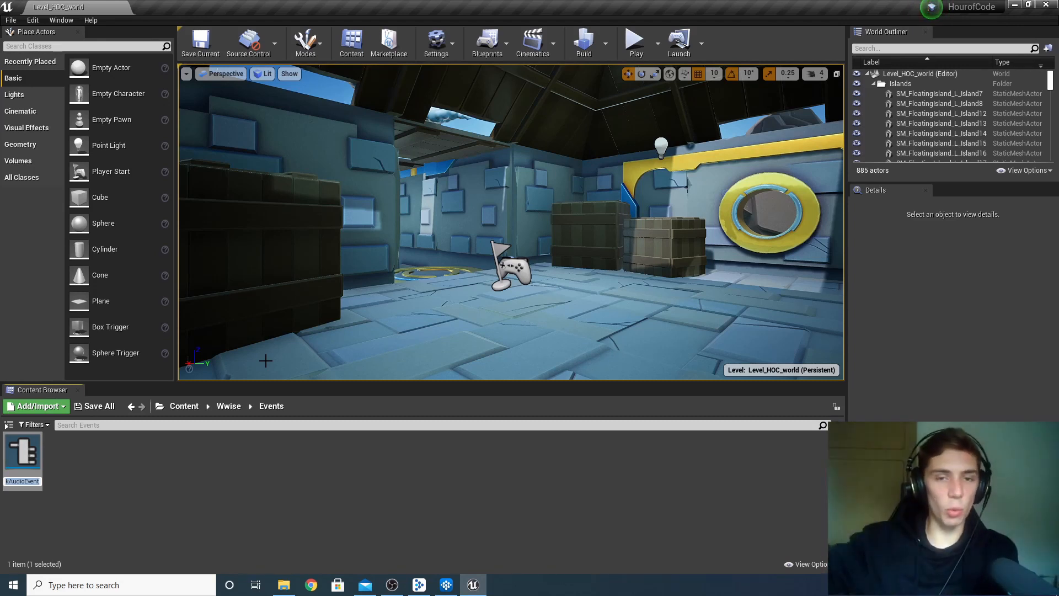
{"action": "type", "text": "Running"}
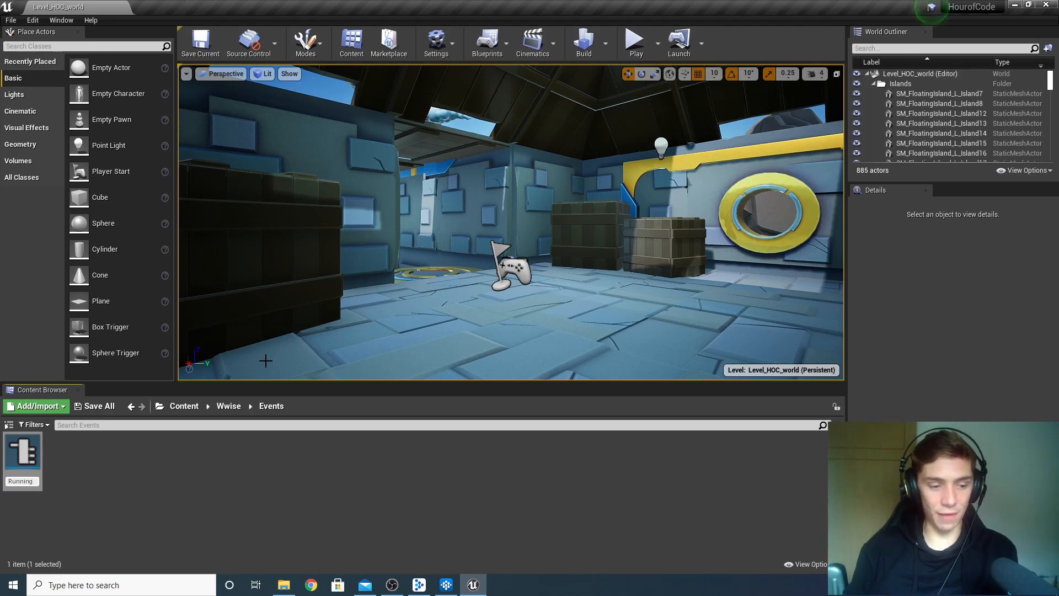
{"action": "key", "text": "Return"}
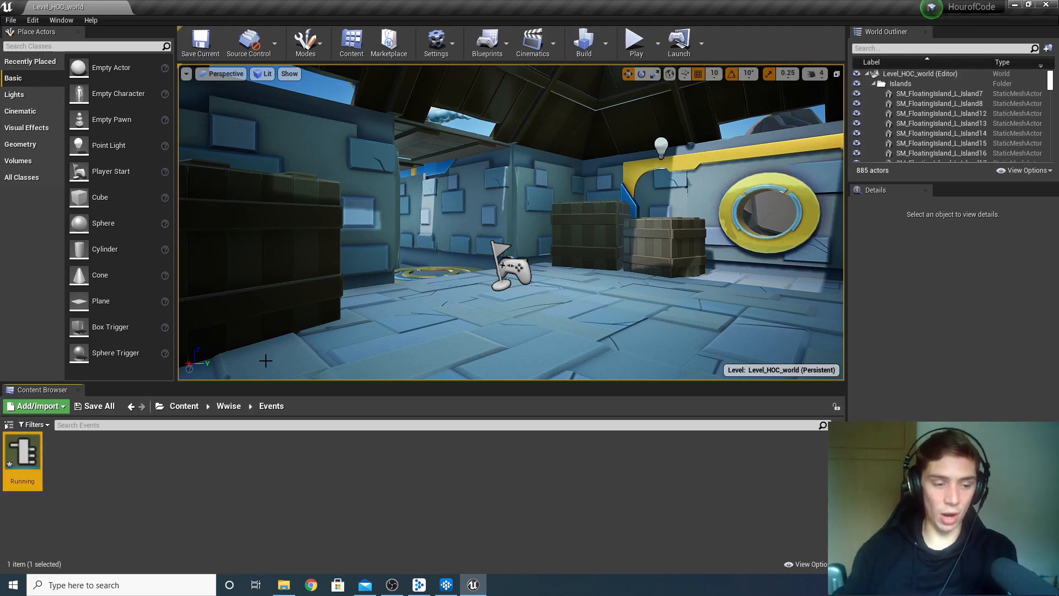
- Switch to Wwise to check the names of the Running and Walking events, and return to the Unreal Editor
{"action": "left_click", "coordinate": [446, 584]}
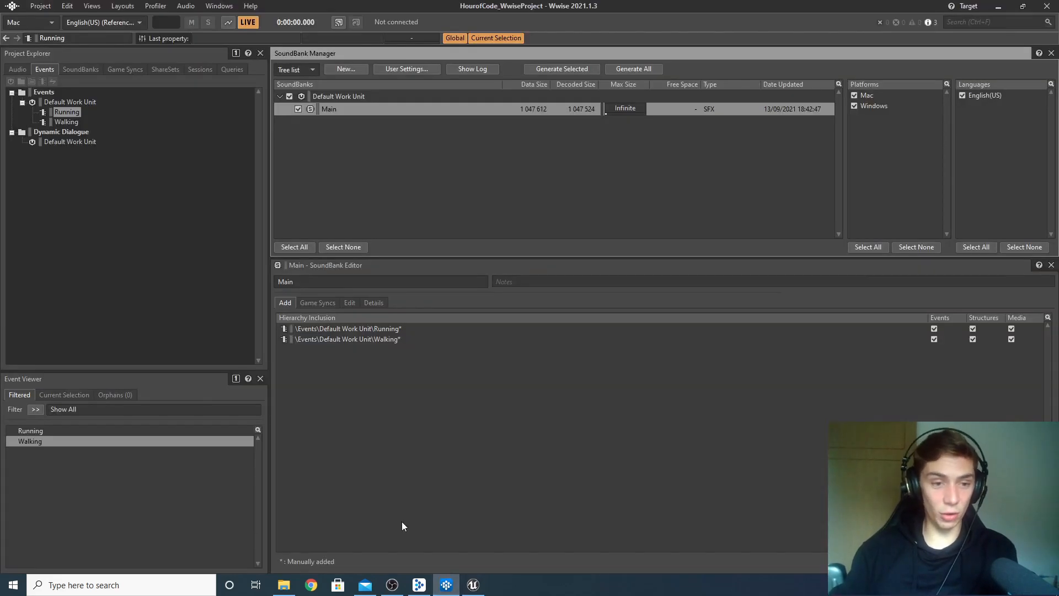
{"action": "left_click", "coordinate": [73, 123]}
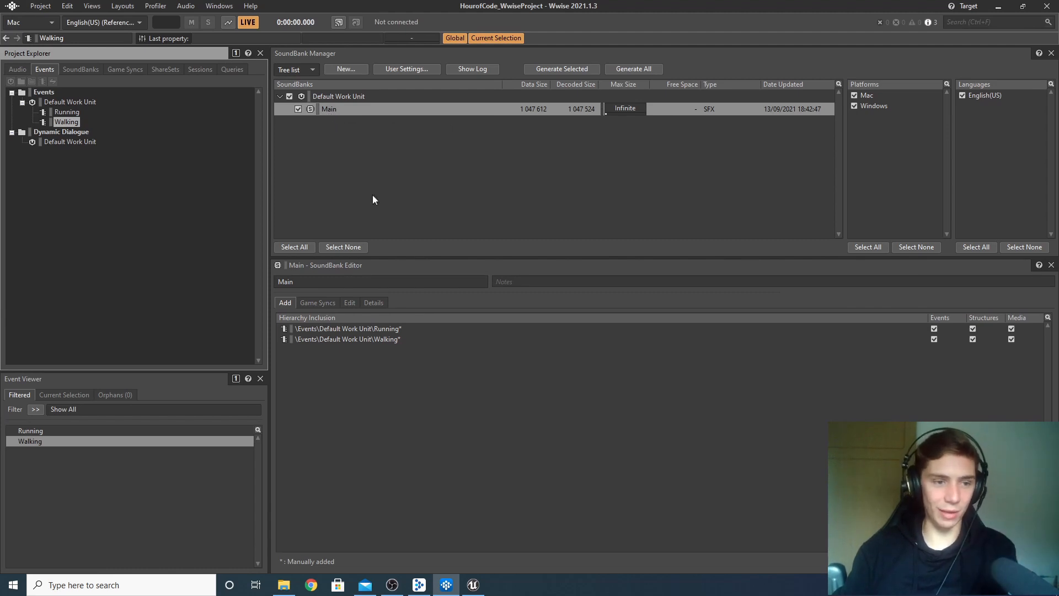
{"action": "left_click", "coordinate": [472, 584]}
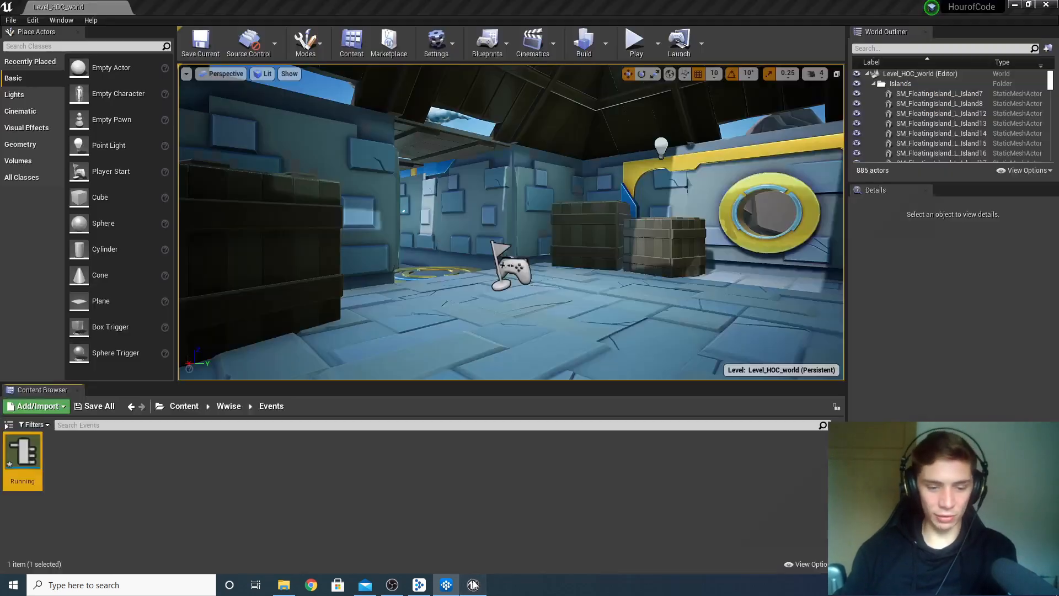
- Set the Running event's Required Bank to Main, save the asset and close its editor
{"action": "double_click", "coordinate": [35, 448]}
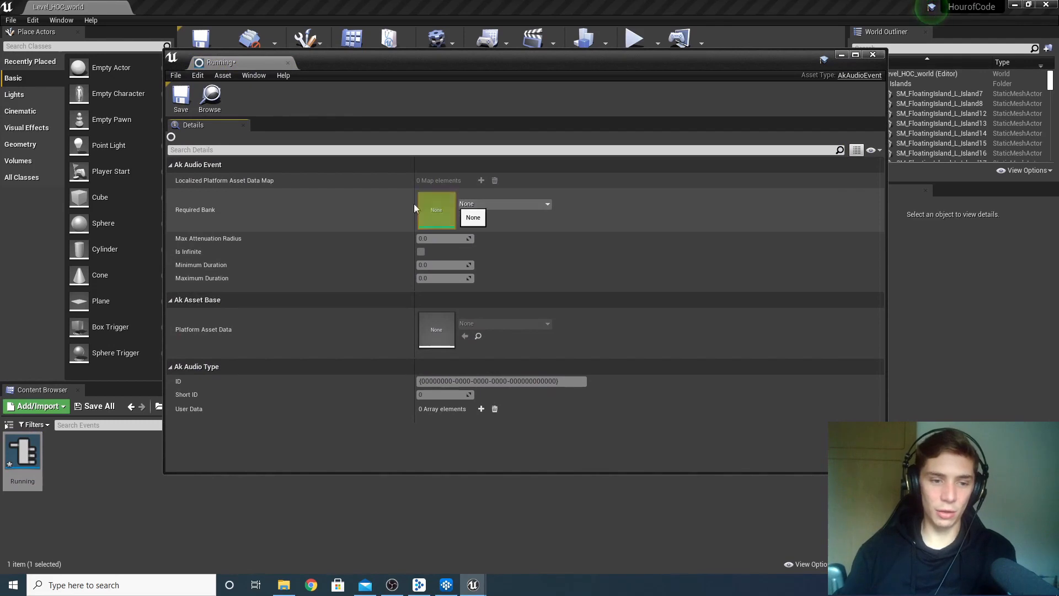
{"action": "left_click", "coordinate": [512, 204]}
{"action": "left_click", "coordinate": [547, 313]}
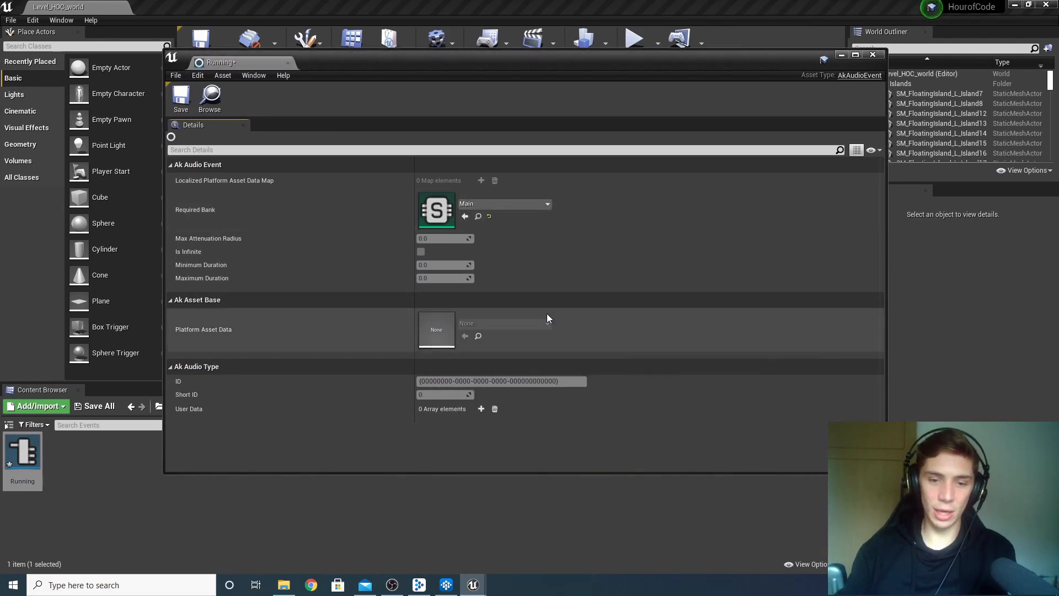
{"action": "left_click", "coordinate": [210, 98]}
{"action": "left_click", "coordinate": [181, 97]}
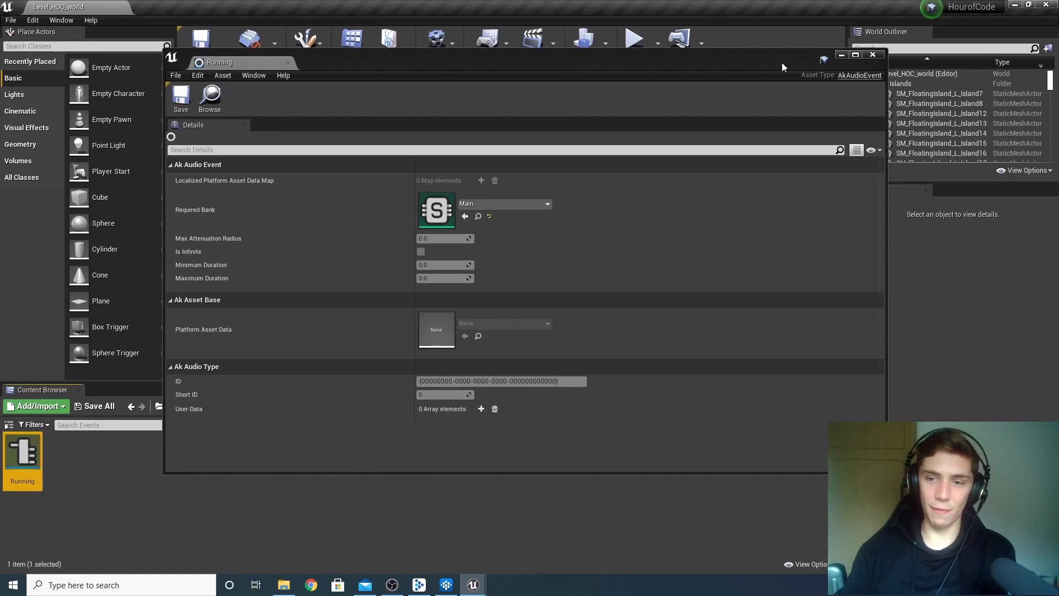
{"action": "left_click", "coordinate": [872, 54]}
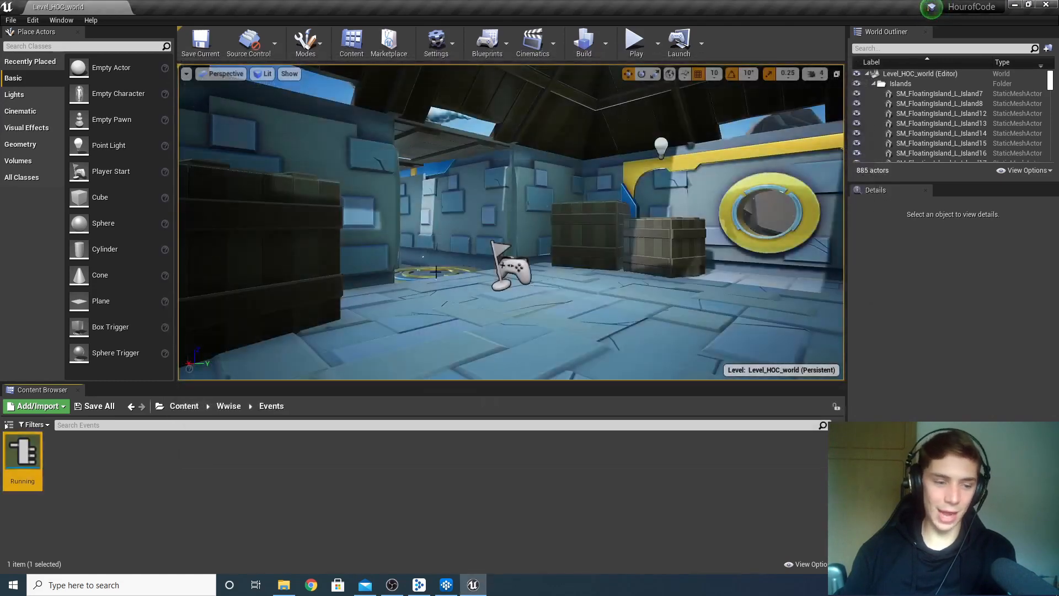
- Create a second Audiokinetic Event asset named Walking in the Events folder
{"action": "right_click", "coordinate": [49, 455]}
{"action": "mouse_move", "coordinate": [55, 452]}
{"action": "mouse_move", "coordinate": [114, 300]}
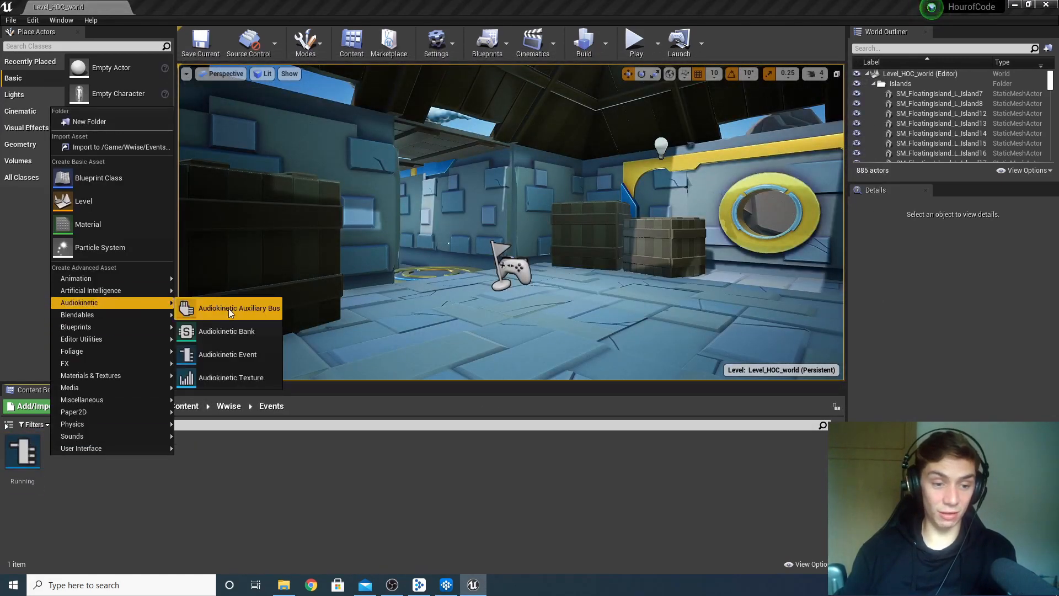
{"action": "left_click", "coordinate": [262, 353]}
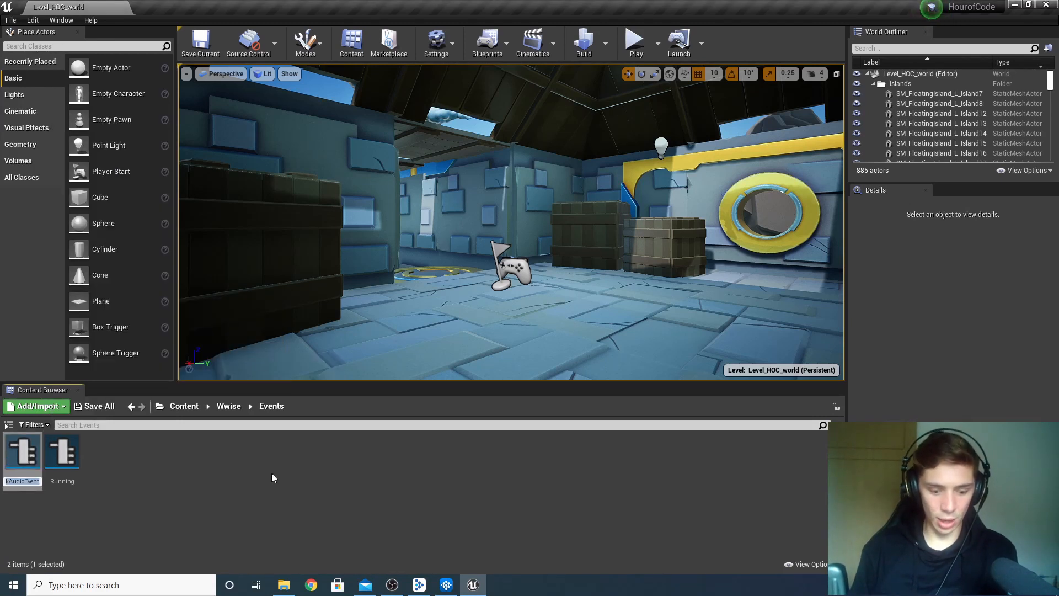
{"action": "type", "text": "Walking"}
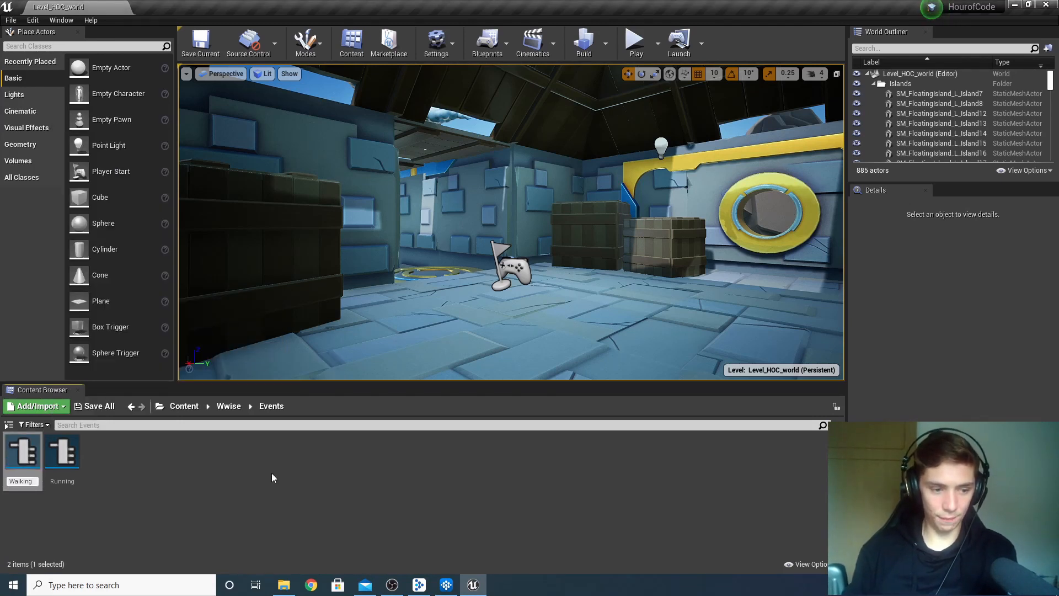
{"action": "key", "text": "Return"}
- Assign Main as the Required Bank of the Walking event, save the asset and close its editor
{"action": "double_click", "coordinate": [79, 450]}
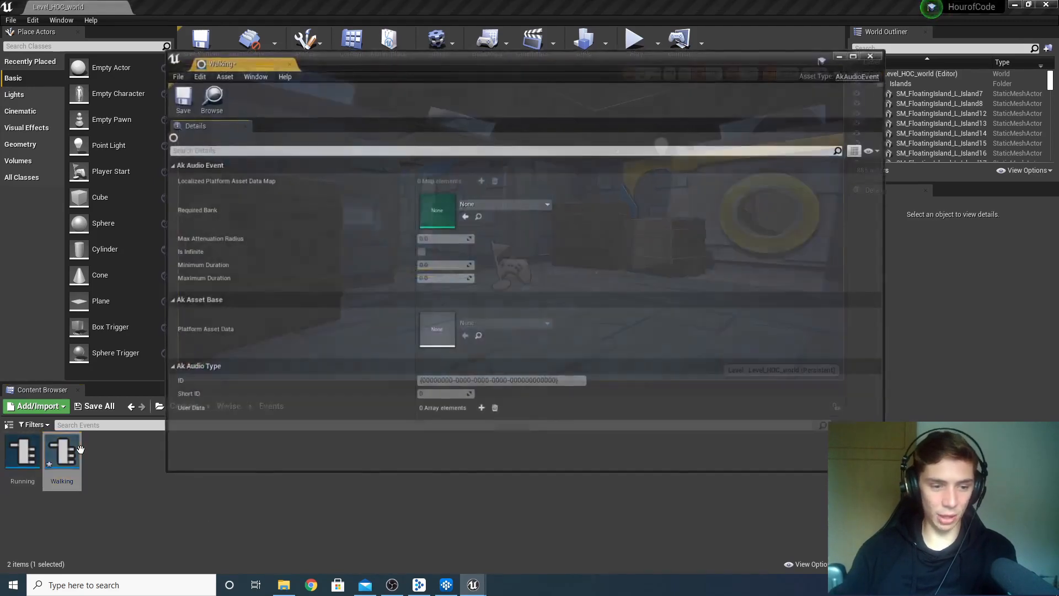
{"action": "left_click", "coordinate": [505, 204]}
{"action": "left_click", "coordinate": [551, 316]}
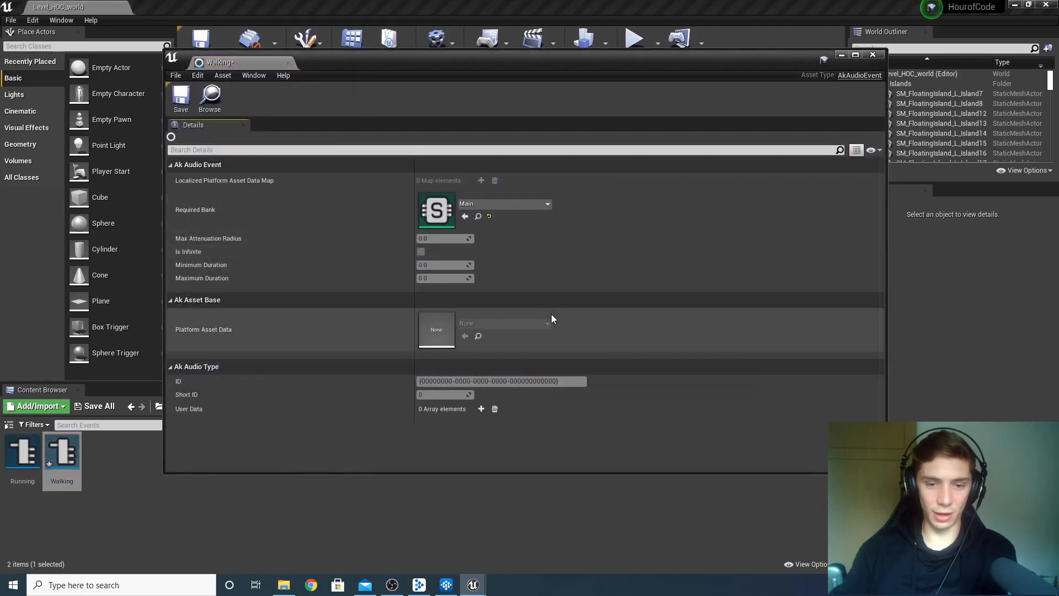
{"action": "left_click", "coordinate": [181, 97]}
{"action": "left_click", "coordinate": [874, 55]}
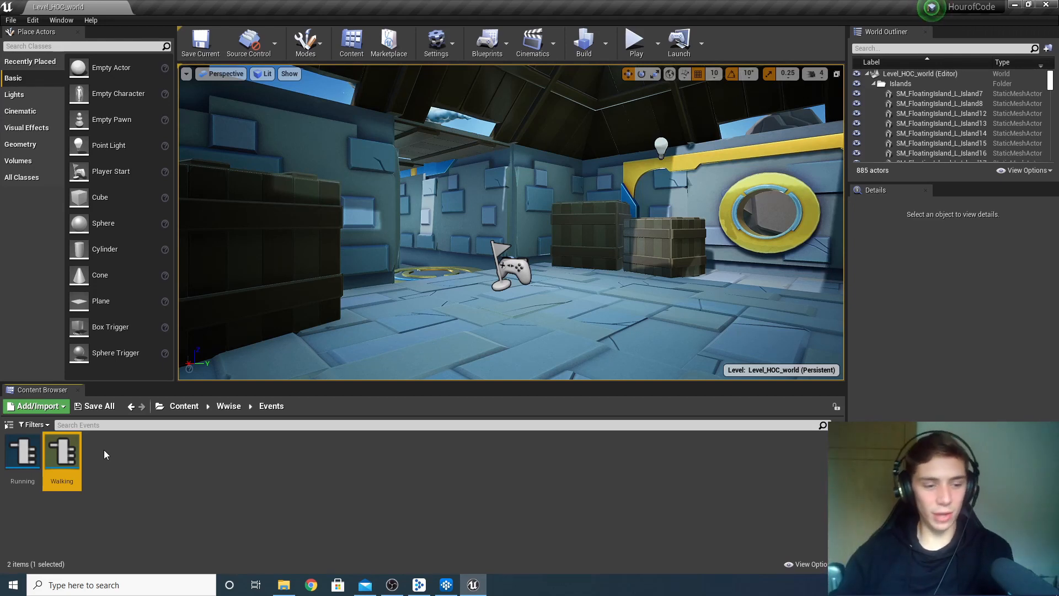
- Try to play the Walking event from its asset in the Events folder
{"action": "right_click", "coordinate": [67, 462]}
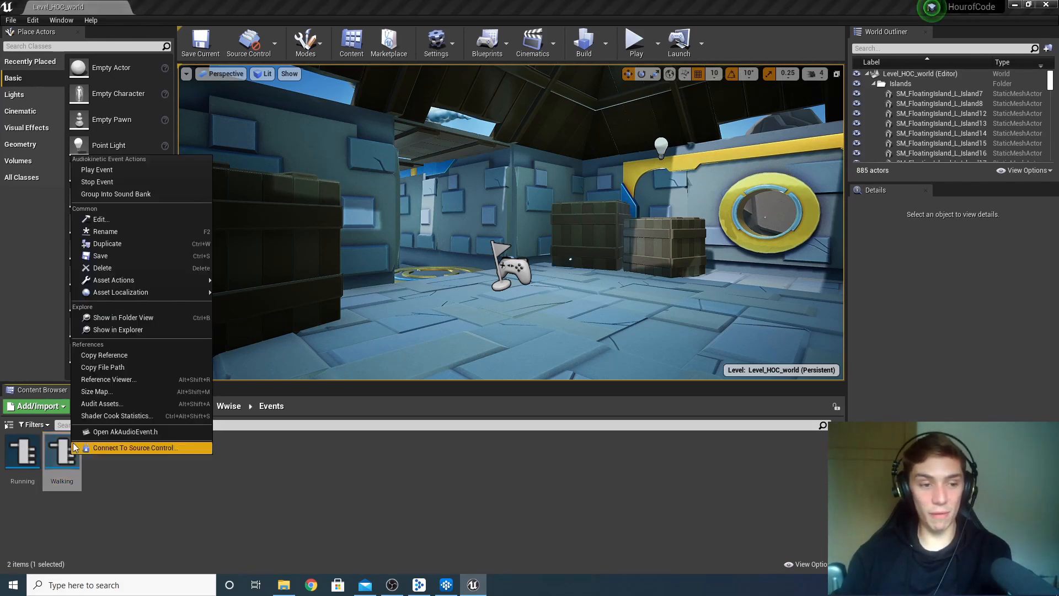
{"action": "left_click", "coordinate": [133, 171]}
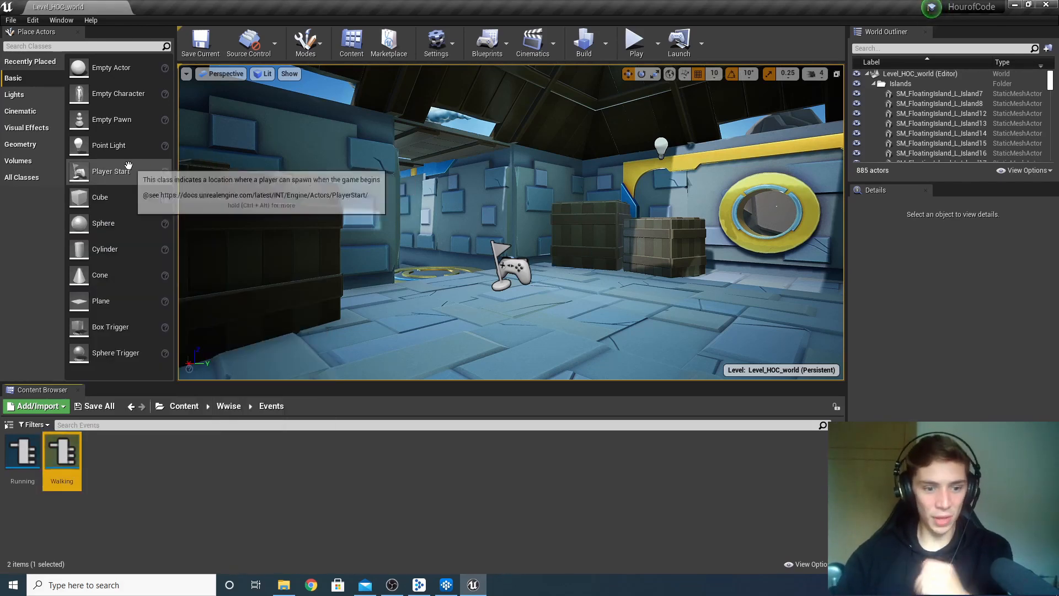
- Generate the sound data of the Main bank in the Banks folder for the Mac and Windows platforms
{"action": "left_click", "coordinate": [230, 408]}
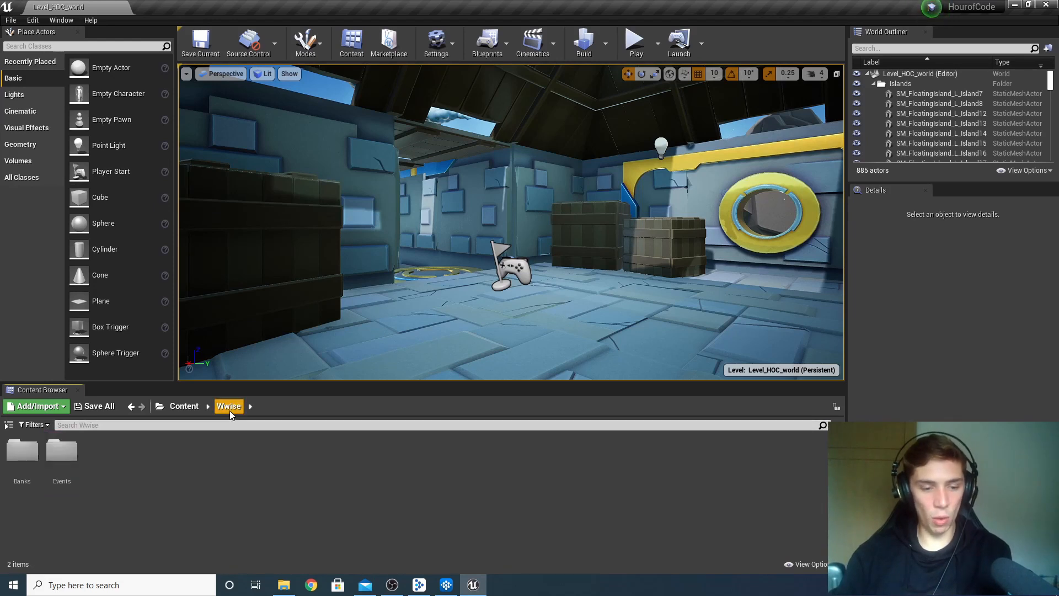
{"action": "double_click", "coordinate": [35, 453]}
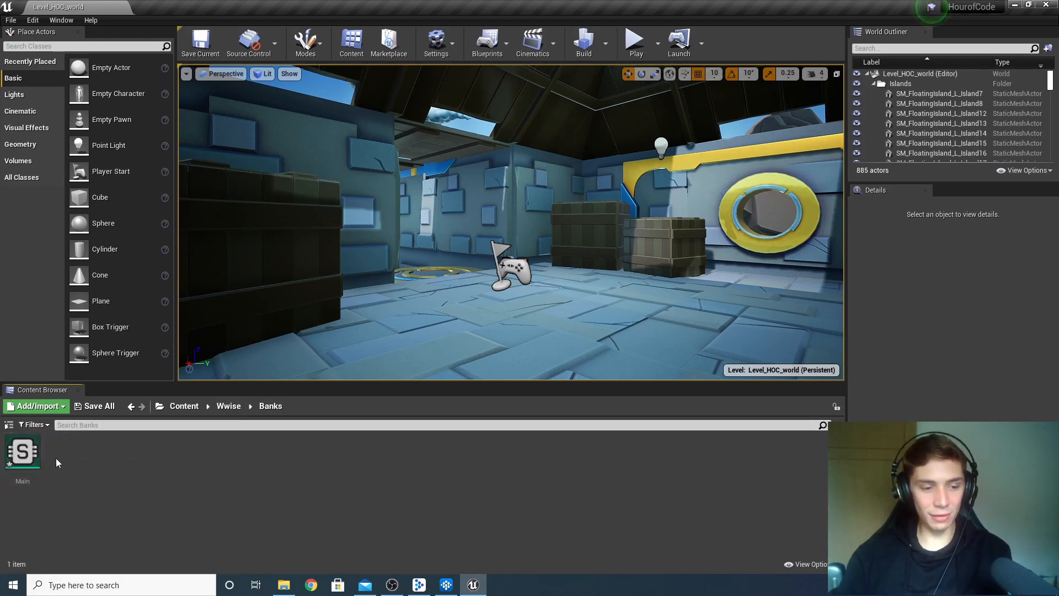
{"action": "right_click", "coordinate": [27, 454]}
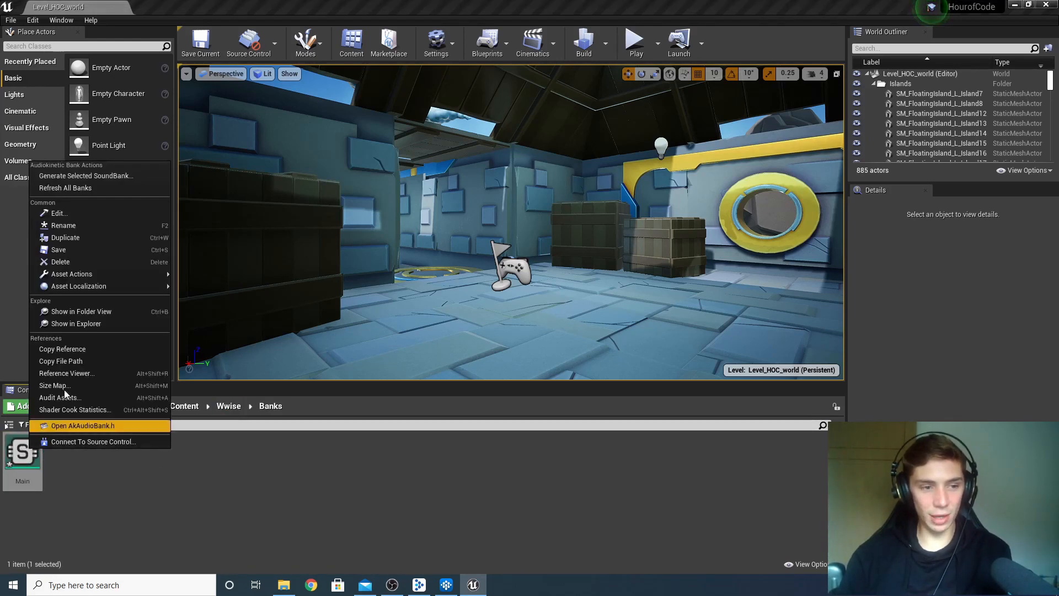
{"action": "left_click", "coordinate": [142, 177]}
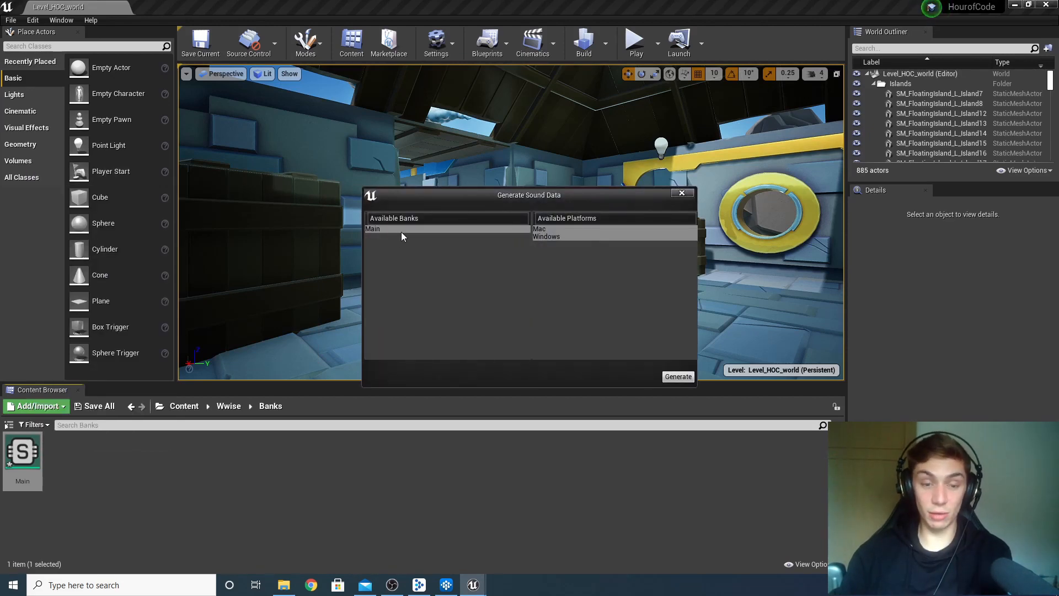
{"action": "left_click", "coordinate": [678, 377]}
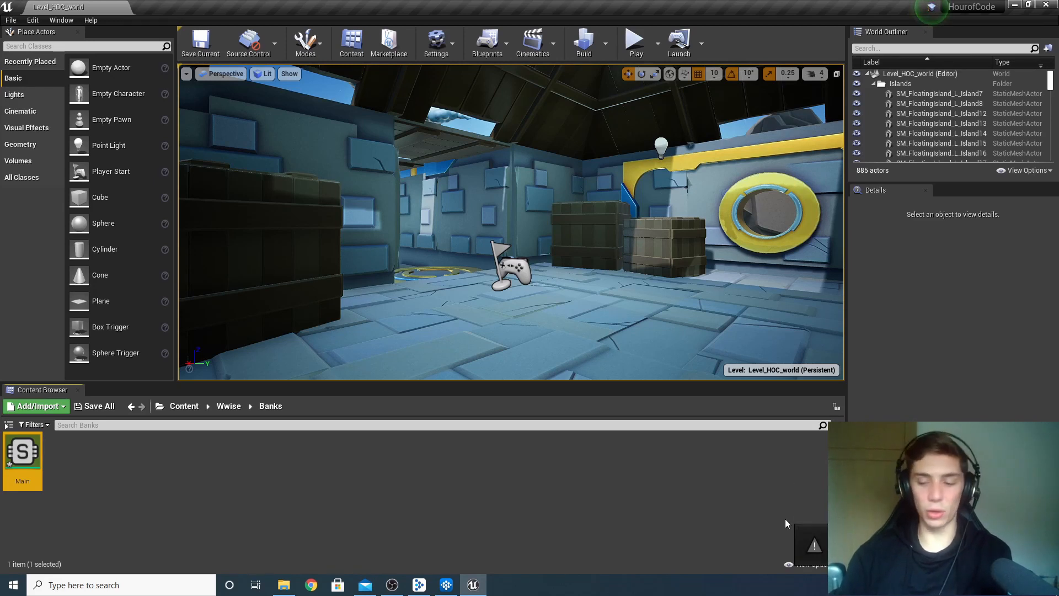
- Play the Walking event from its asset in the Events folder and return to the Main bank in the Banks folder
{"action": "left_click", "coordinate": [228, 406]}
{"action": "double_click", "coordinate": [63, 449]}
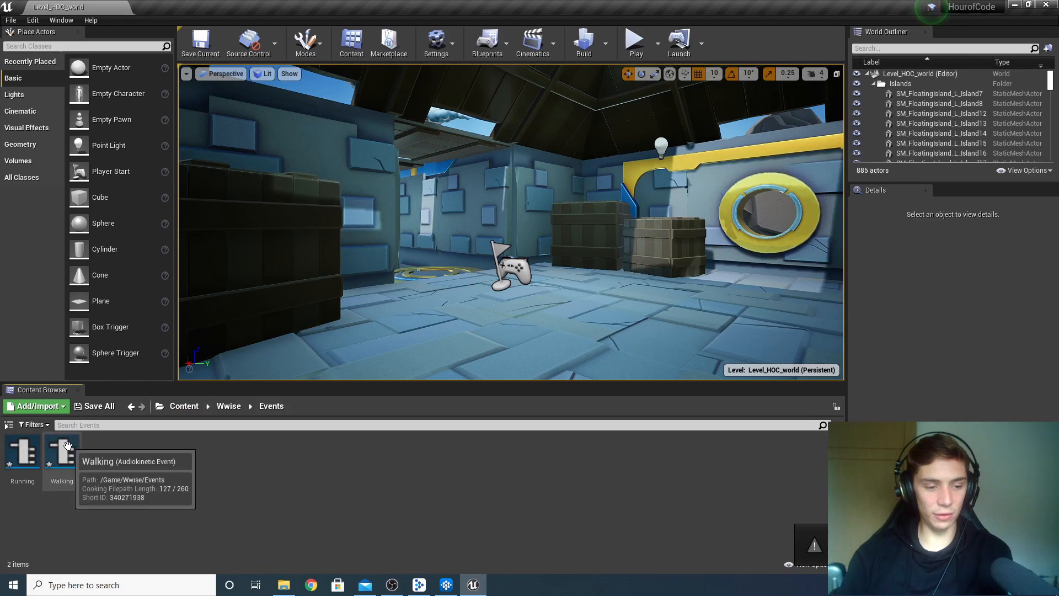
{"action": "right_click", "coordinate": [67, 445]}
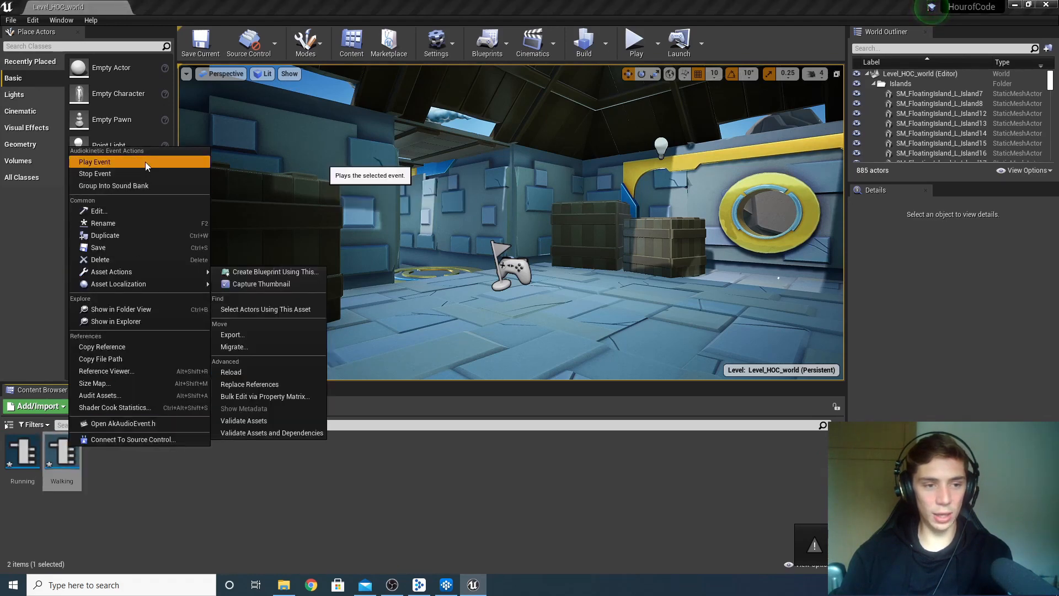
{"action": "left_click", "coordinate": [145, 161]}
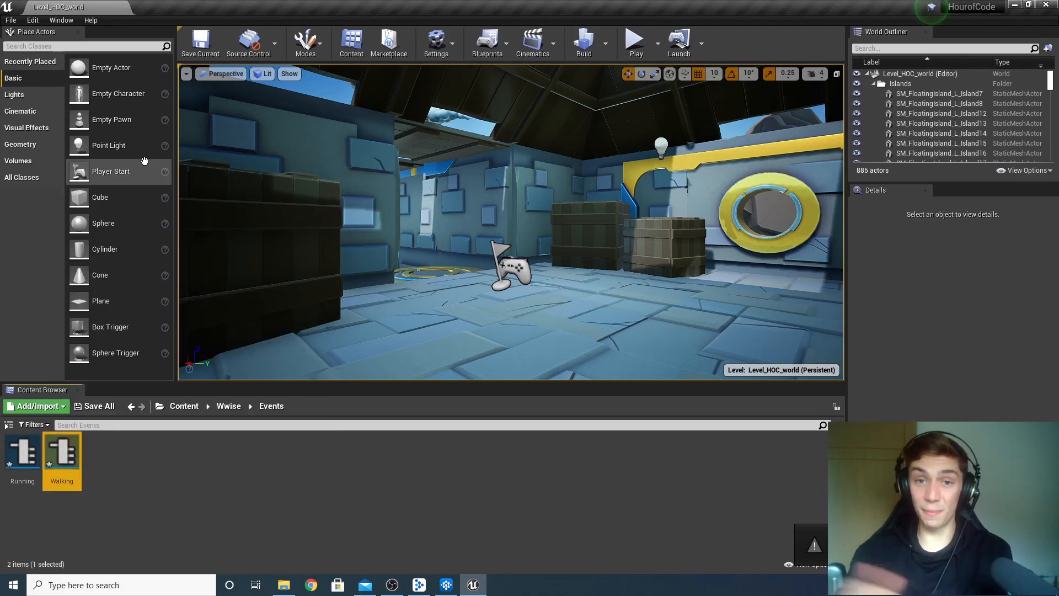
{"action": "left_click", "coordinate": [38, 447]}
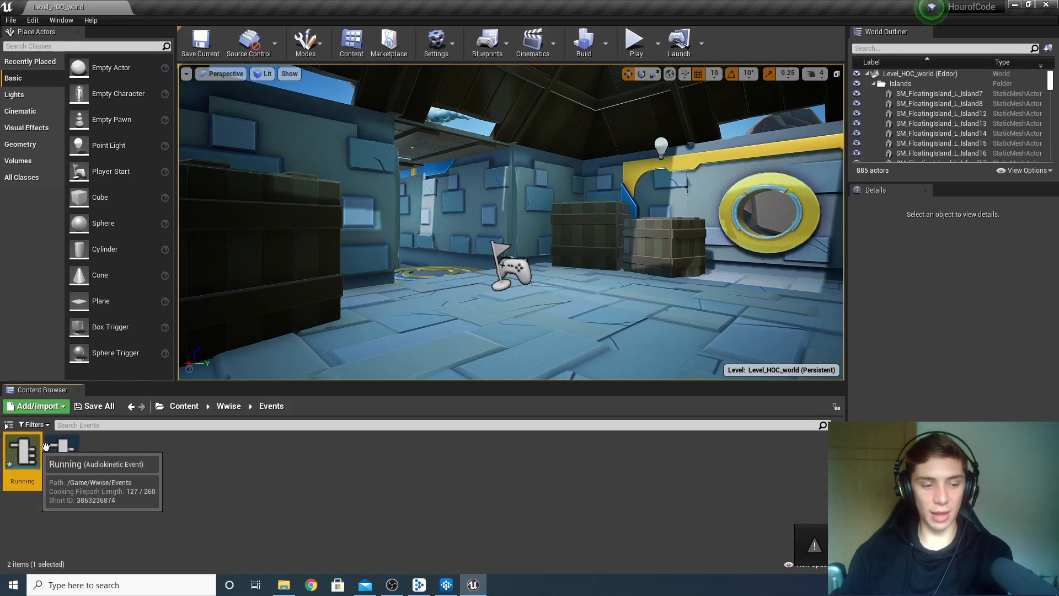
{"action": "left_click", "coordinate": [228, 405]}
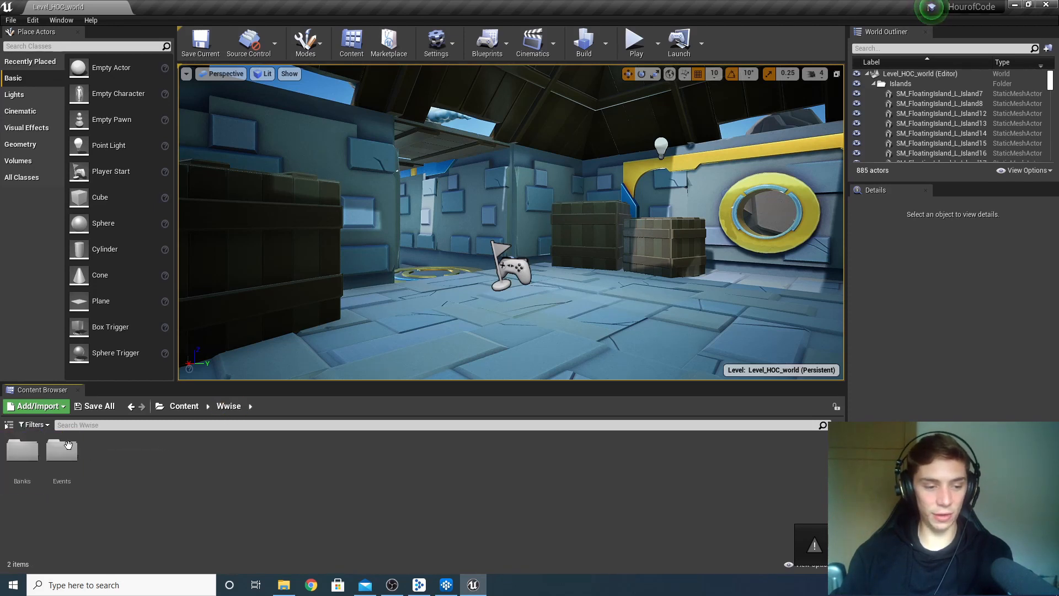
{"action": "double_click", "coordinate": [22, 449]}
{"action": "left_click", "coordinate": [23, 450]}
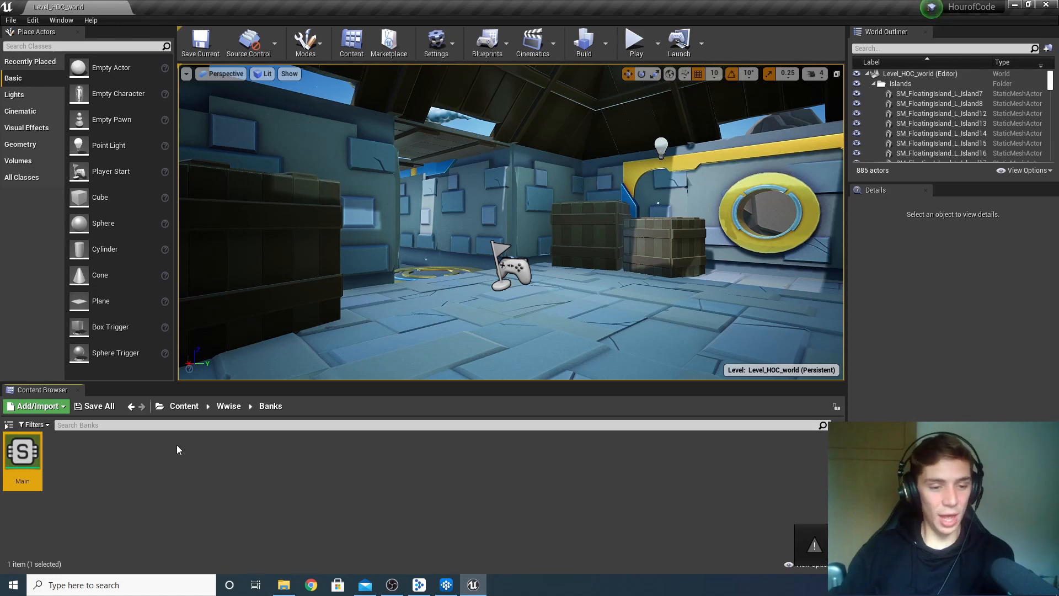
- Open the character's Animations folder under Content, TeachersMarketplace, Assets, Character, Character
{"action": "left_click", "coordinate": [182, 411]}
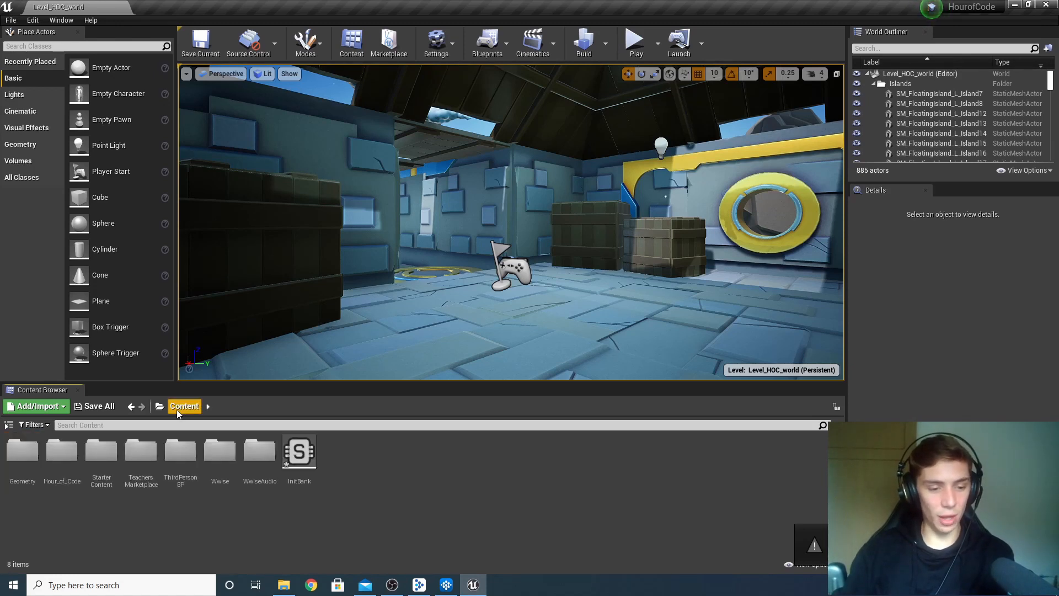
{"action": "double_click", "coordinate": [155, 468]}
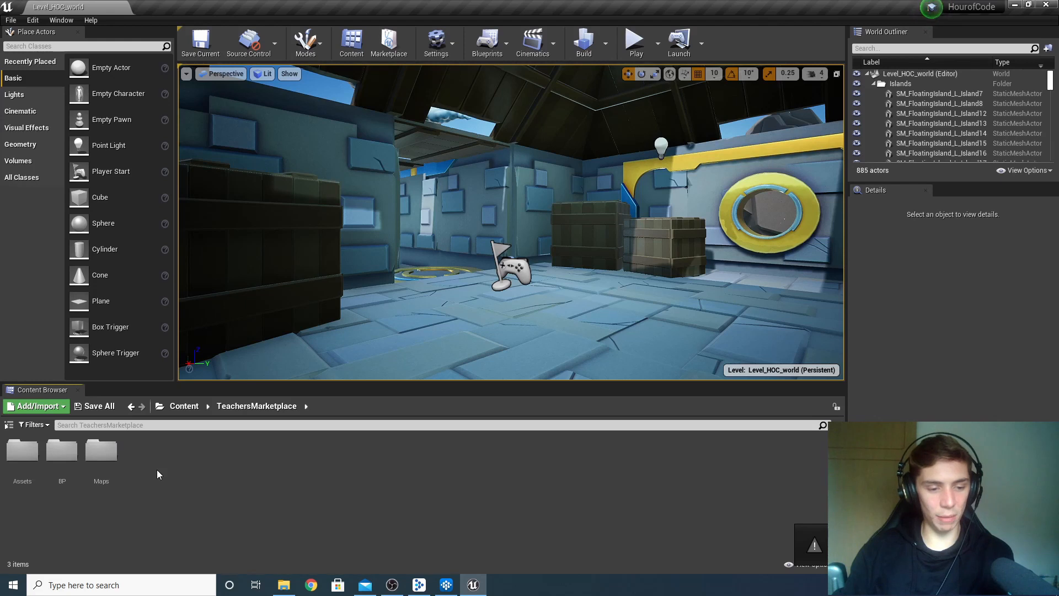
{"action": "left_click", "coordinate": [35, 457]}
{"action": "double_click", "coordinate": [34, 457]}
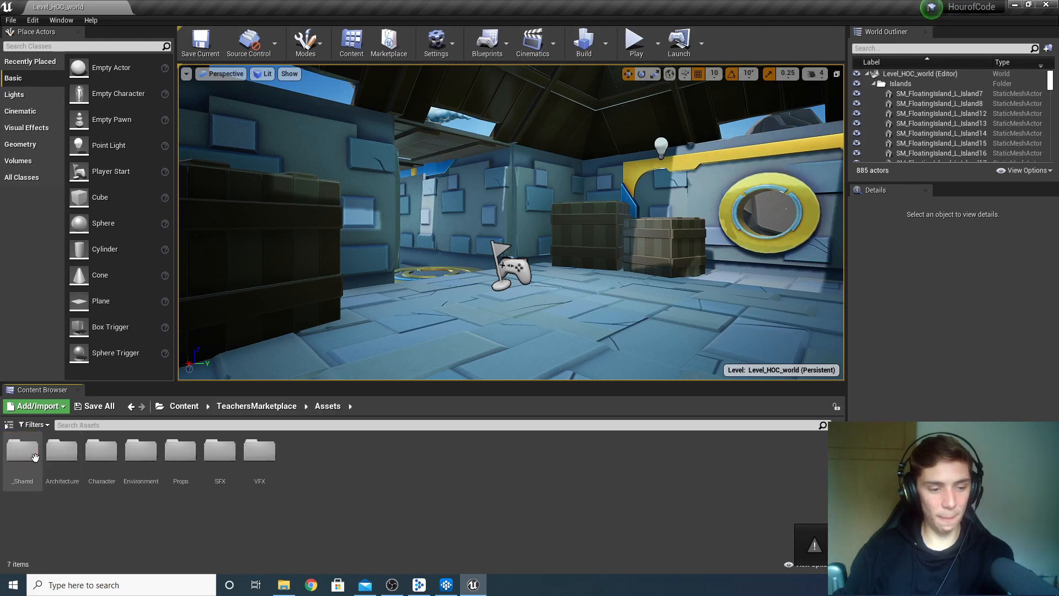
{"action": "double_click", "coordinate": [102, 449]}
{"action": "double_click", "coordinate": [31, 449]}
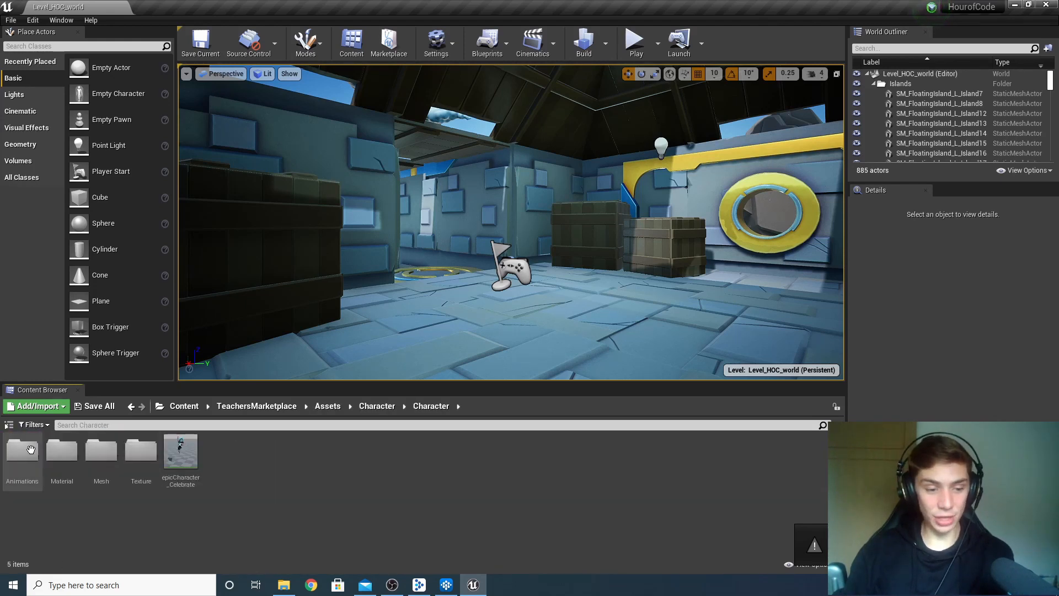
{"action": "double_click", "coordinate": [30, 450]}
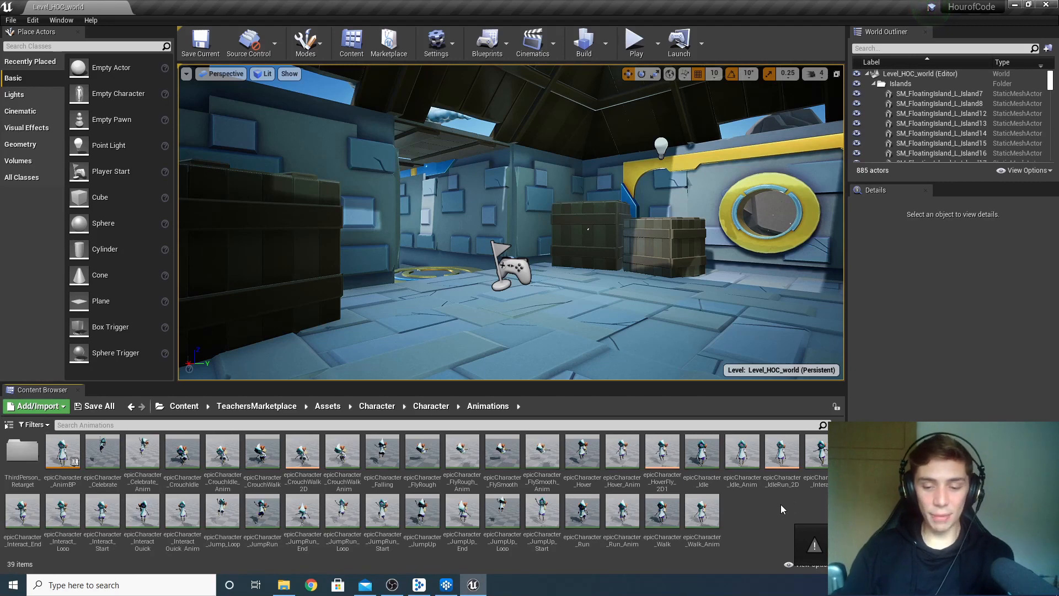
- Locate the character's run and walk animation sequences and open epicCharacter_Run_Anim for editing
{"action": "left_click", "coordinate": [630, 527]}
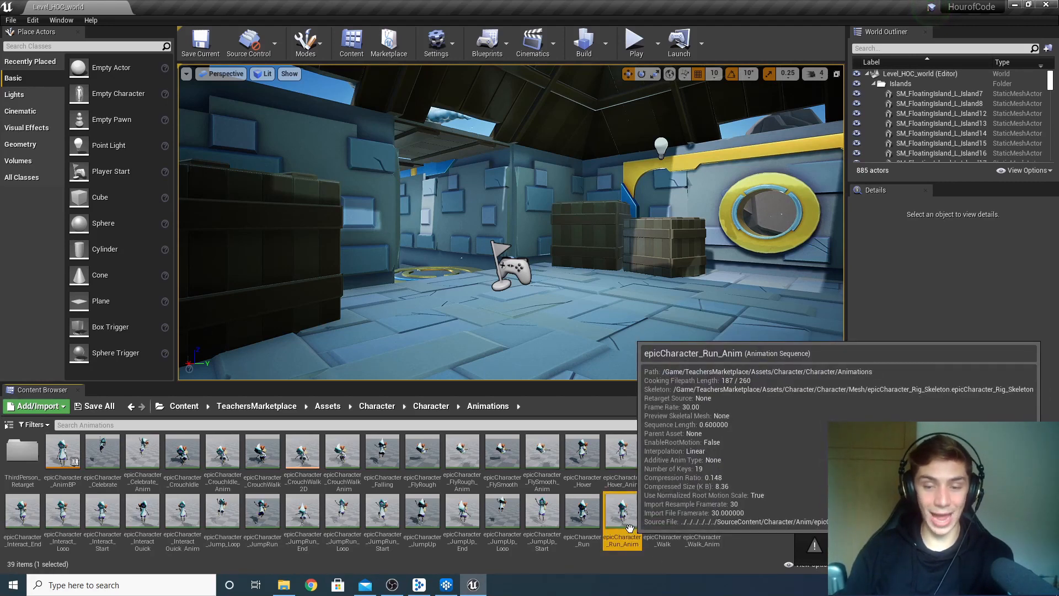
{"action": "left_click", "coordinate": [710, 515]}
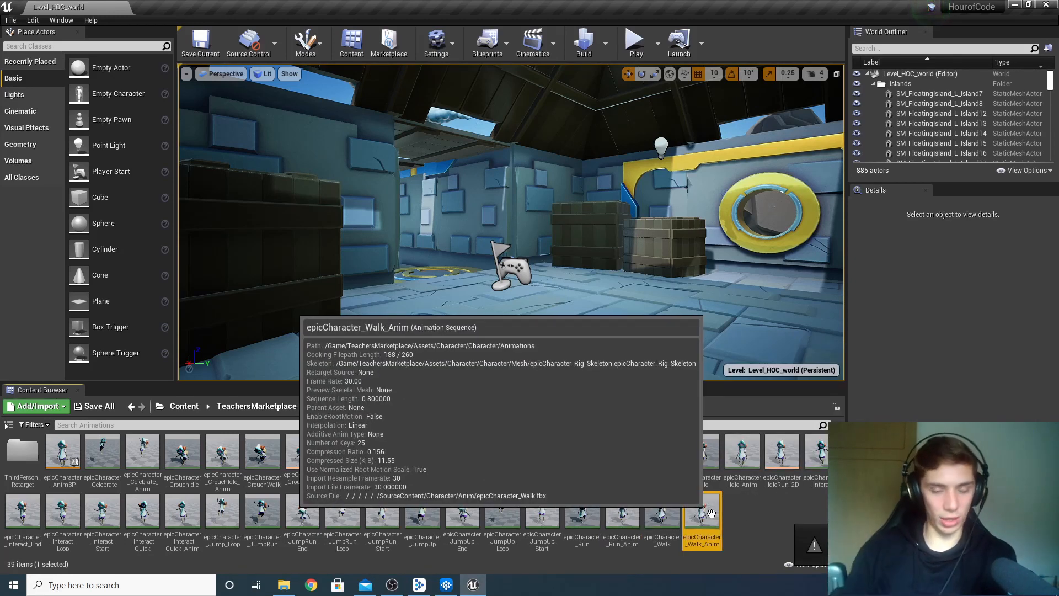
{"action": "left_click", "coordinate": [745, 522]}
{"action": "left_click", "coordinate": [634, 516]}
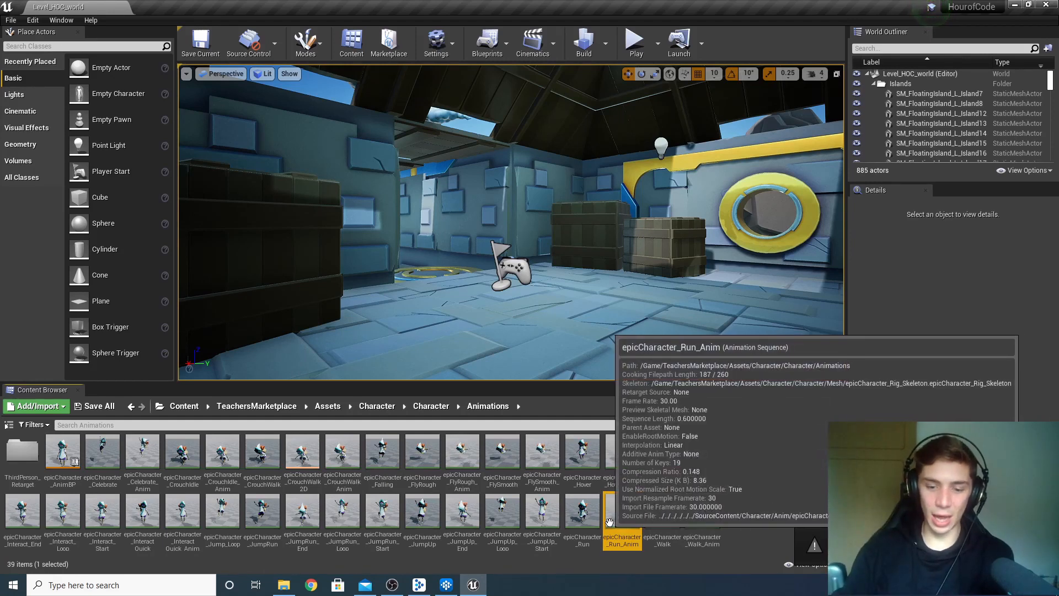
{"action": "left_click", "coordinate": [589, 520]}
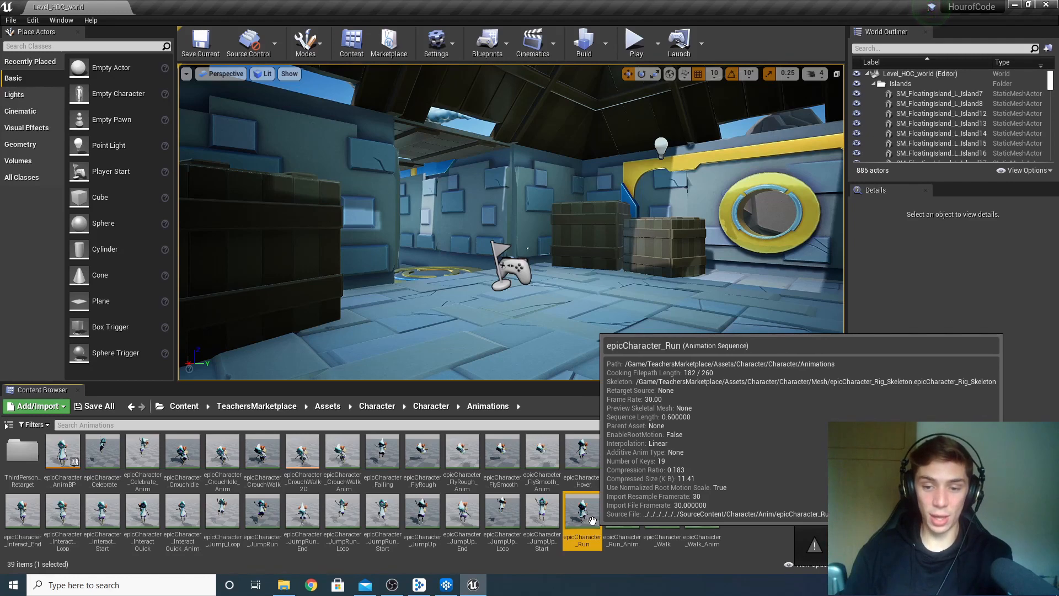
{"action": "left_click", "coordinate": [626, 521]}
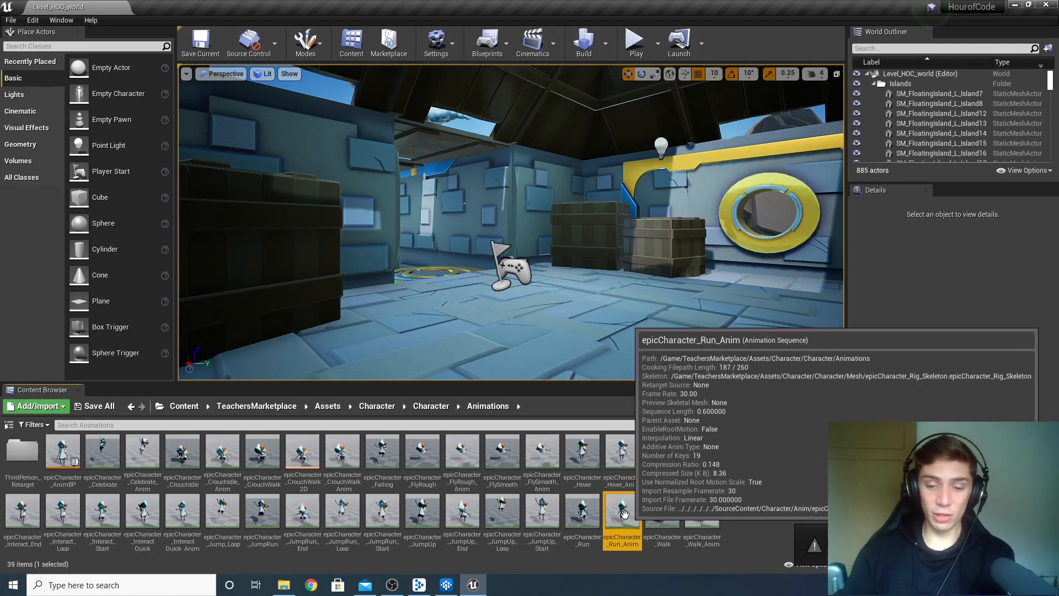
{"action": "double_click", "coordinate": [625, 520]}
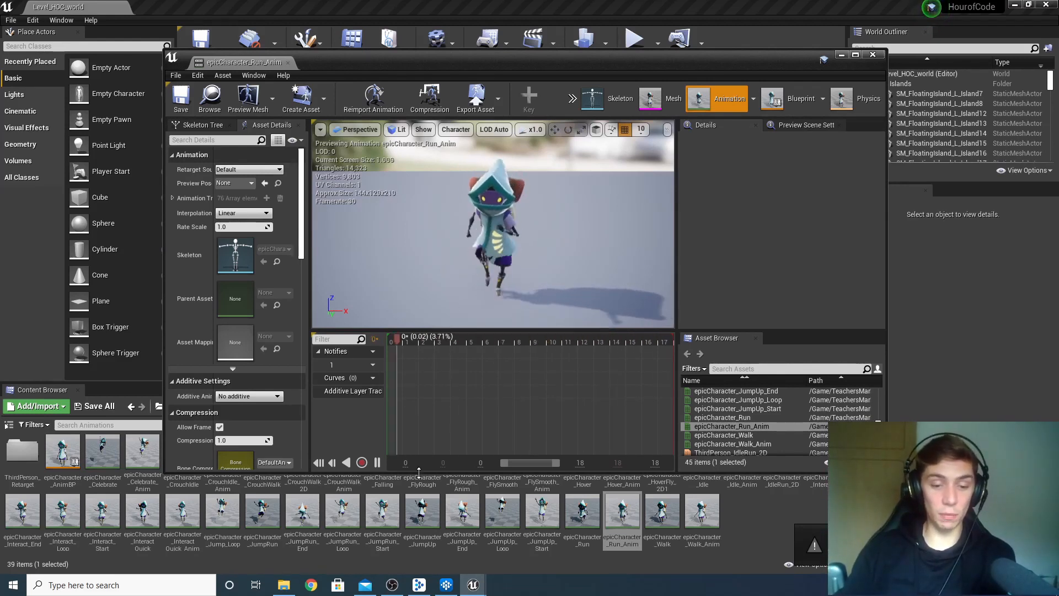
- Pause the run animation, view the feet from the side and set the playhead to the first footfall at about 0.20 s
{"action": "left_click", "coordinate": [377, 462]}
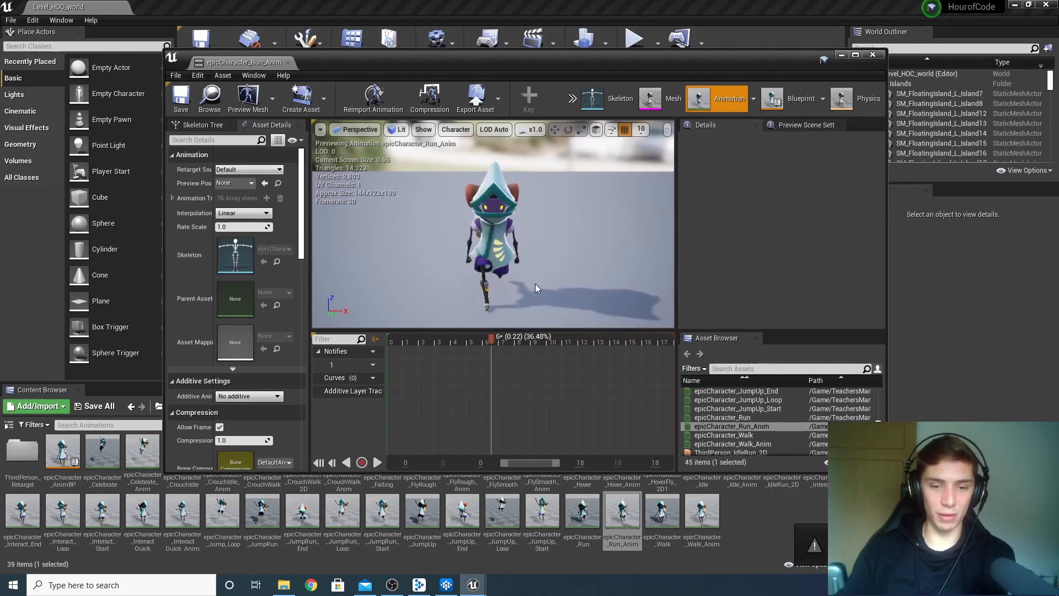
{"action": "left_click_drag", "start_coordinate": [493, 342], "coordinate": [441, 342]}
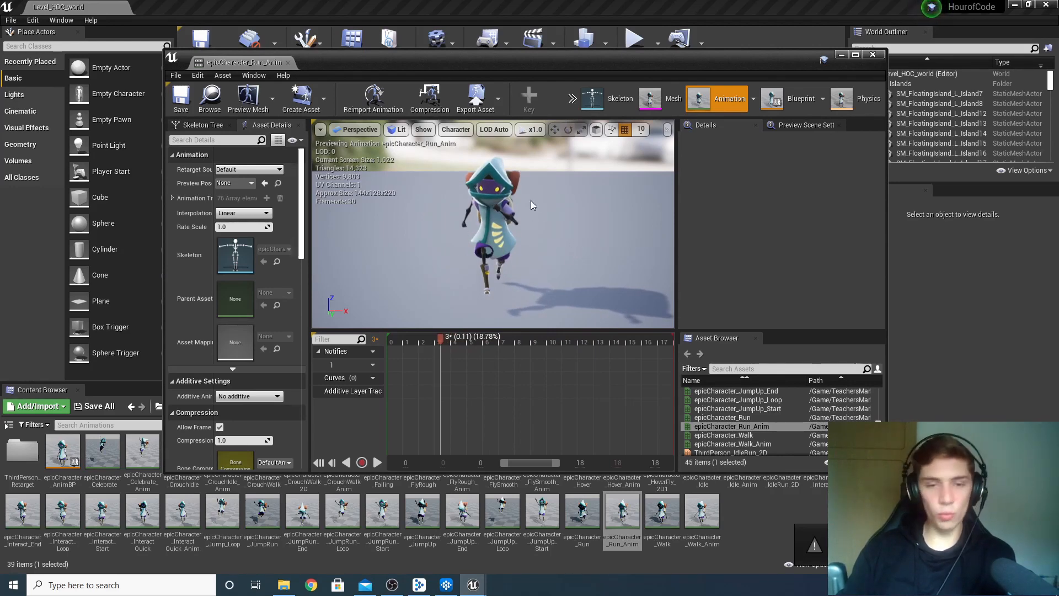
{"action": "left_click_drag", "start_coordinate": [494, 237], "coordinate": [395, 250]}
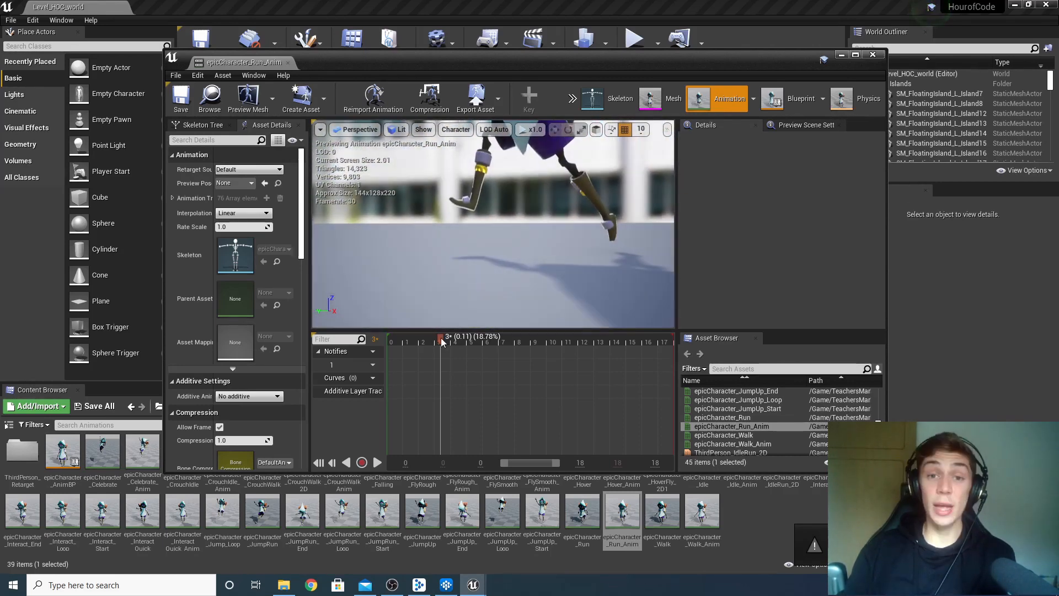
{"action": "left_click_drag", "start_coordinate": [441, 342], "coordinate": [483, 345]}
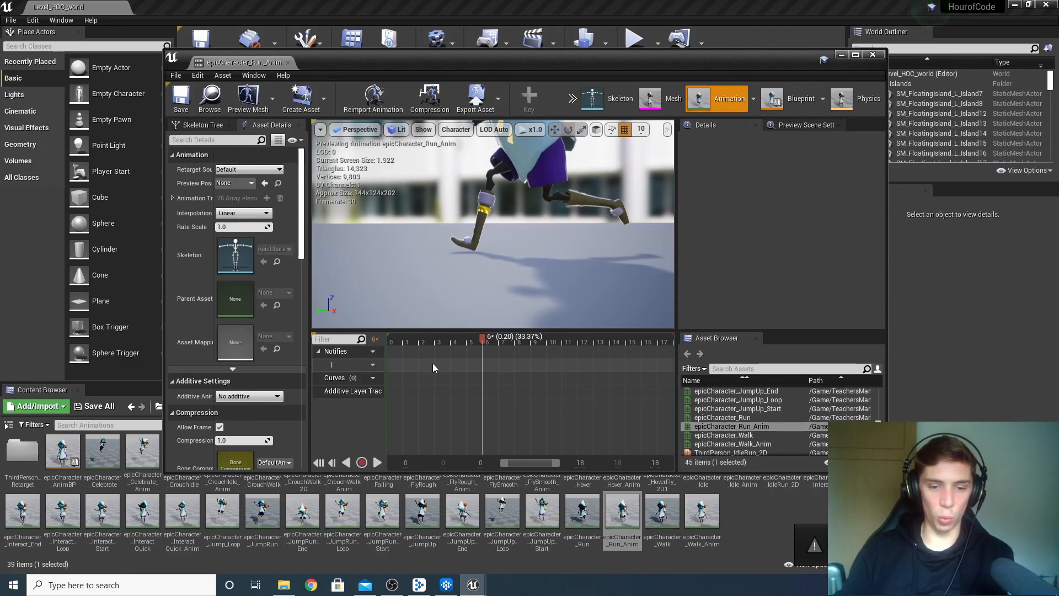
- Add a new notify named PlayRunStep on notify track 1 at the first footfall and select it
{"action": "right_click", "coordinate": [491, 368]}
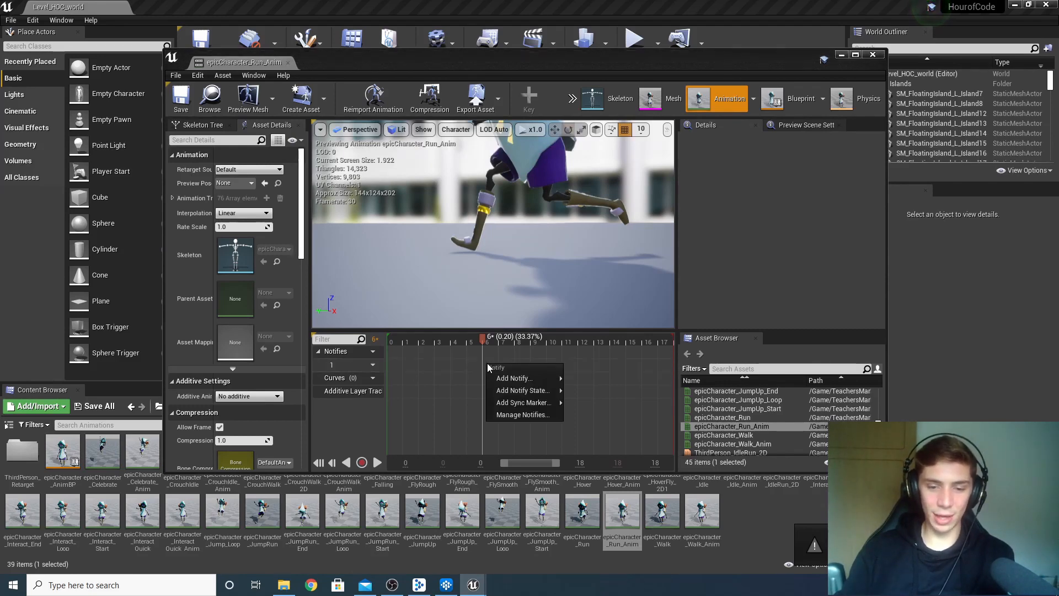
{"action": "mouse_move", "coordinate": [532, 380]}
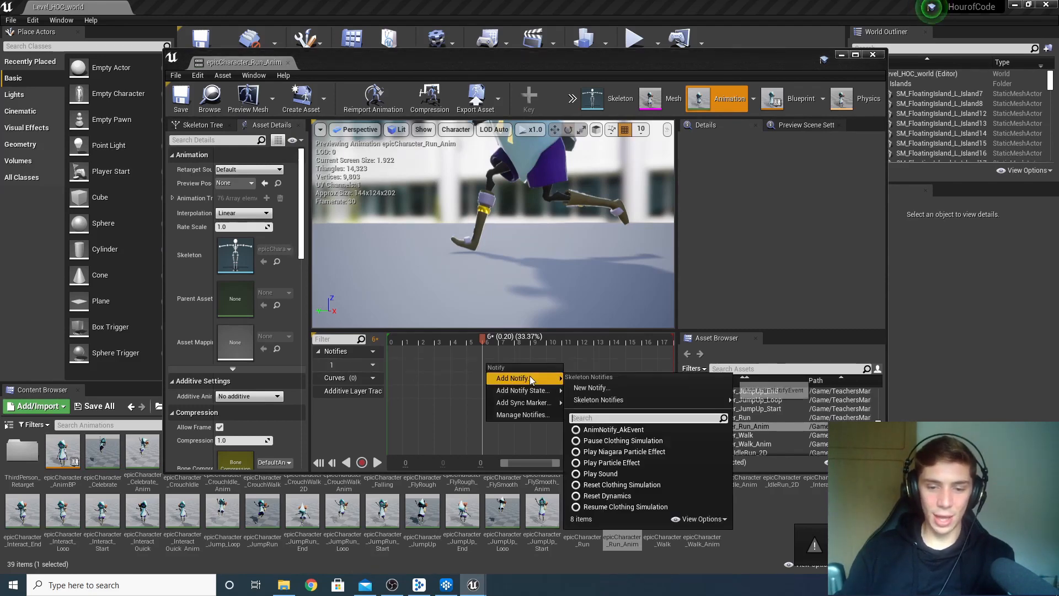
{"action": "left_click", "coordinate": [626, 389]}
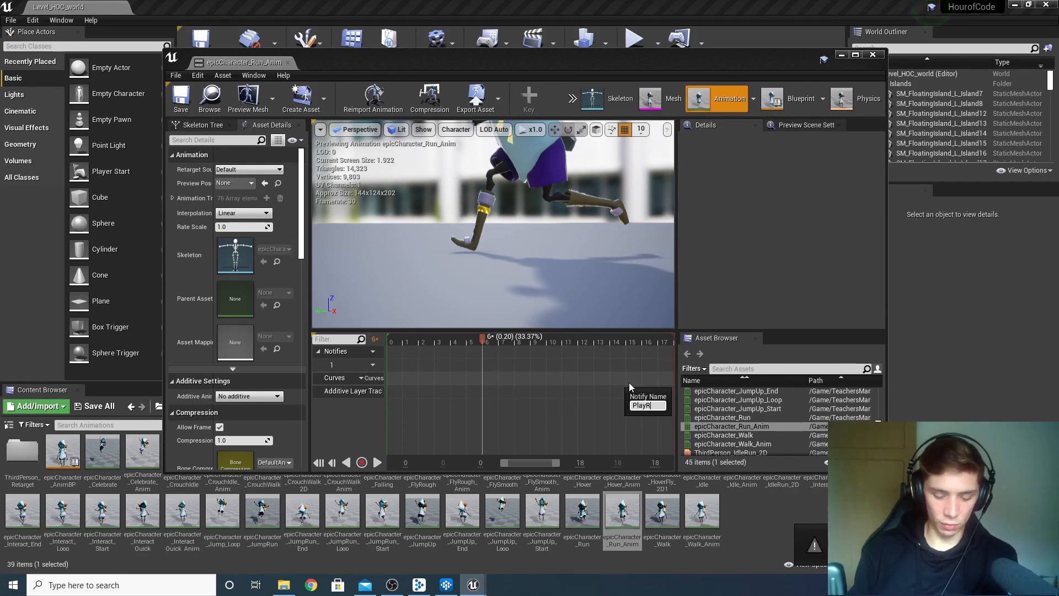
{"action": "type", "text": "unStep"}
{"action": "key", "text": "Return"}
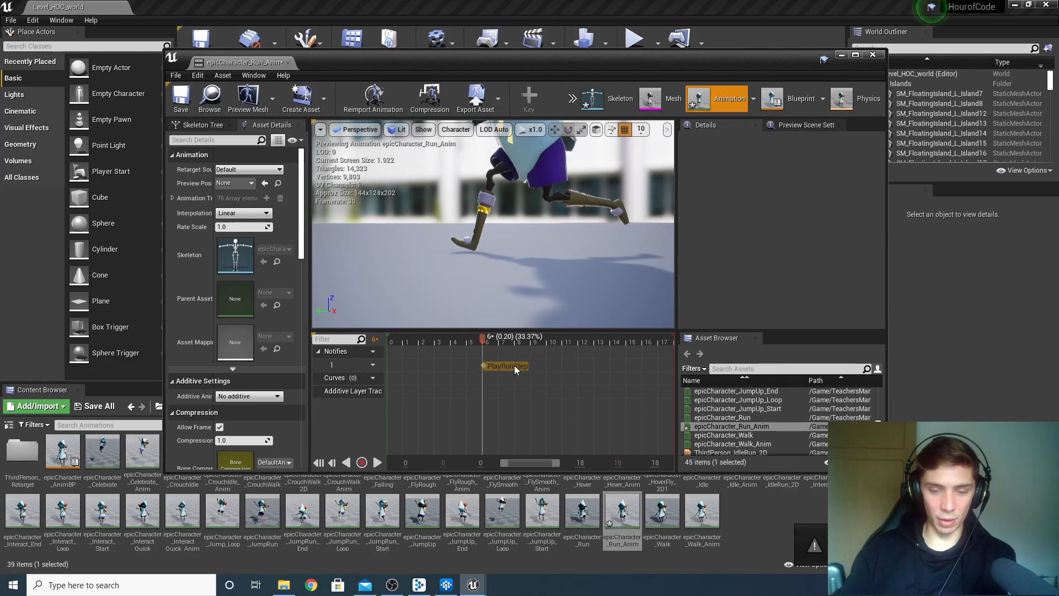
{"action": "left_click", "coordinate": [514, 365]}
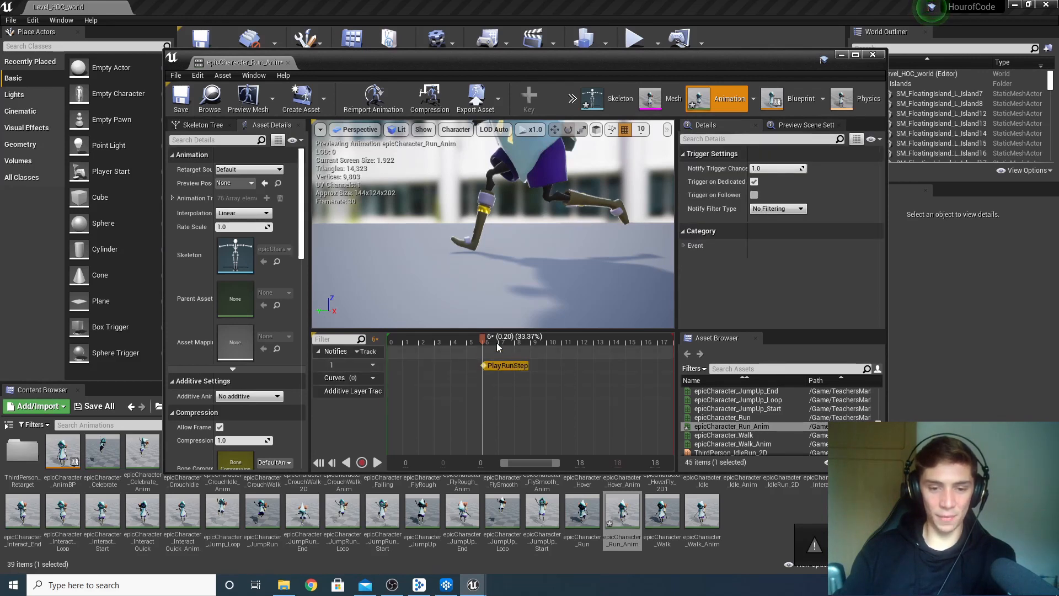
- Add a second PlayRunStep notify from the skeleton notifies at the other footfall, about 0.50 s, and save the animation
{"action": "left_click_drag", "start_coordinate": [497, 346], "coordinate": [624, 351]}
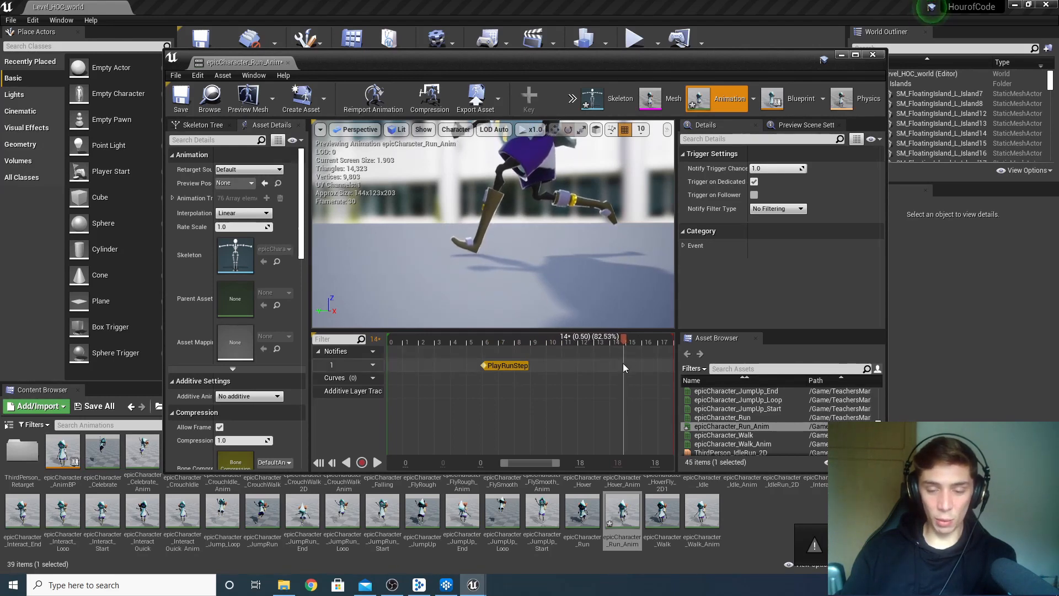
{"action": "right_click", "coordinate": [625, 368]}
{"action": "mouse_move", "coordinate": [651, 378]}
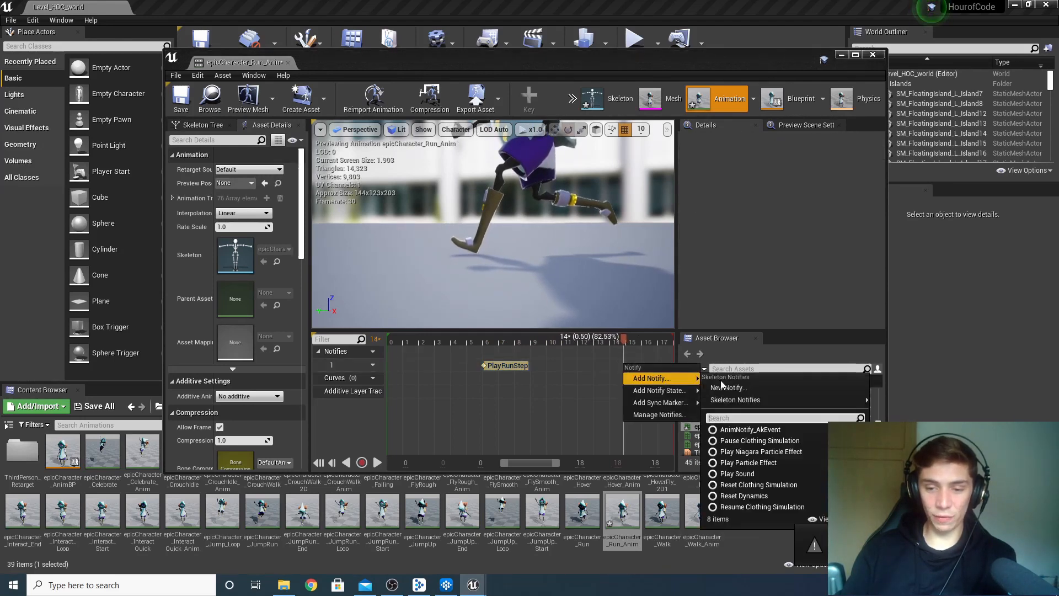
{"action": "mouse_move", "coordinate": [766, 405]}
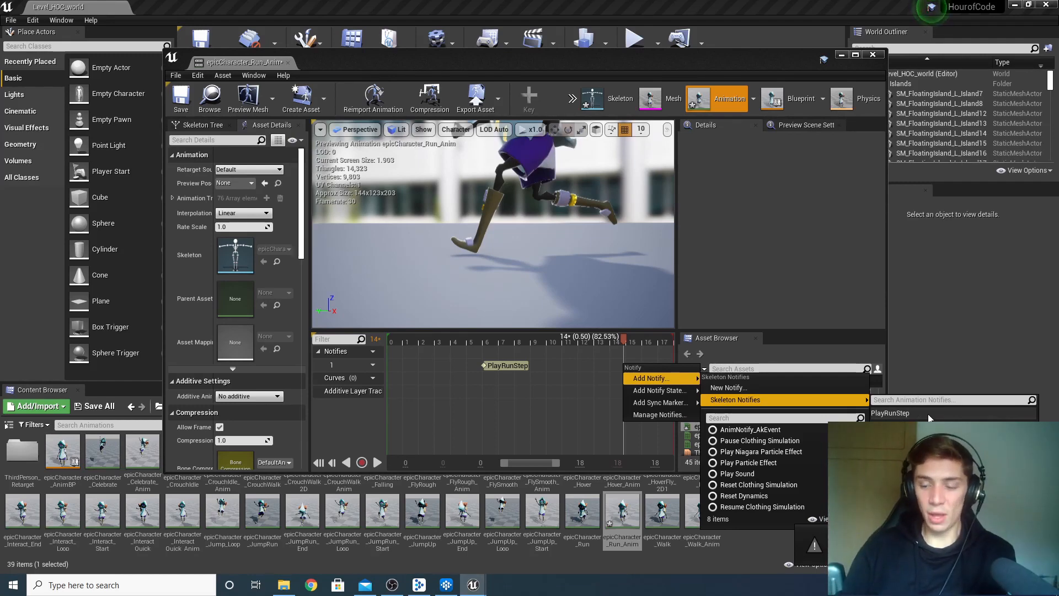
{"action": "left_click", "coordinate": [890, 413]}
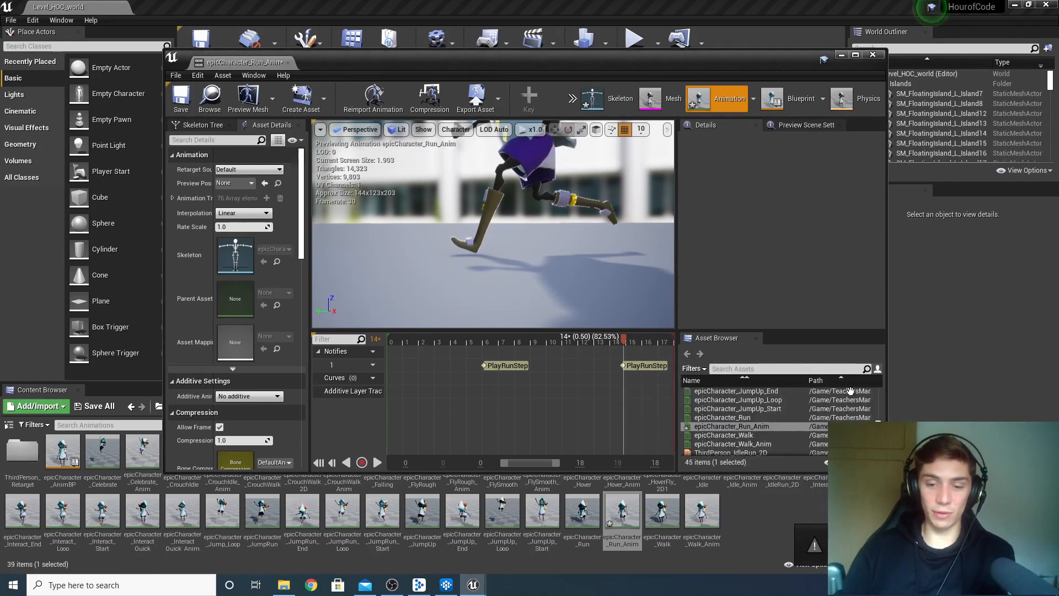
{"action": "left_click_drag", "start_coordinate": [651, 367], "coordinate": [651, 367]}
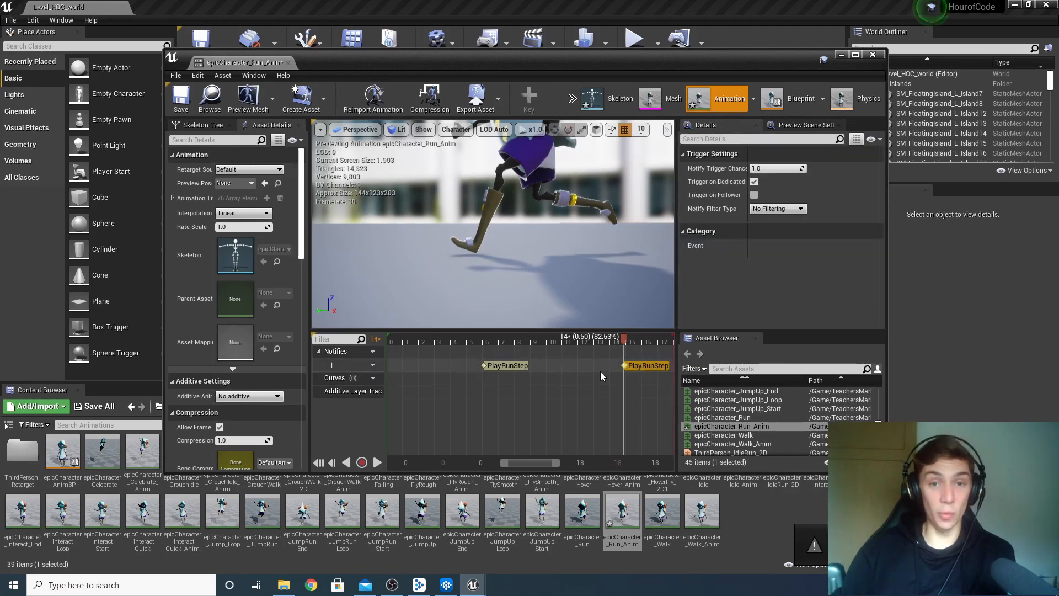
{"action": "key", "text": "ctrl+s"}
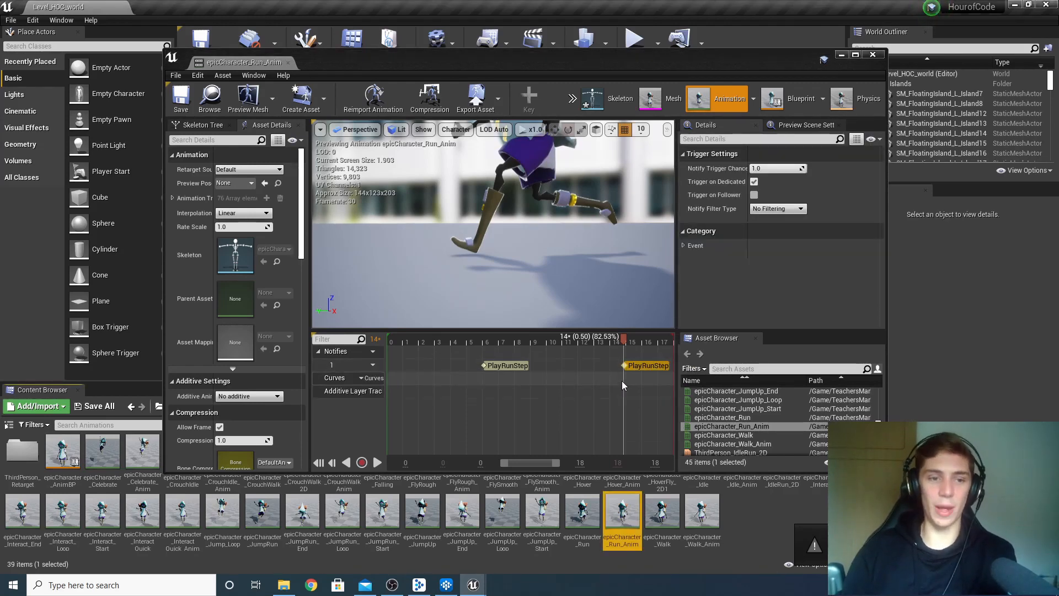
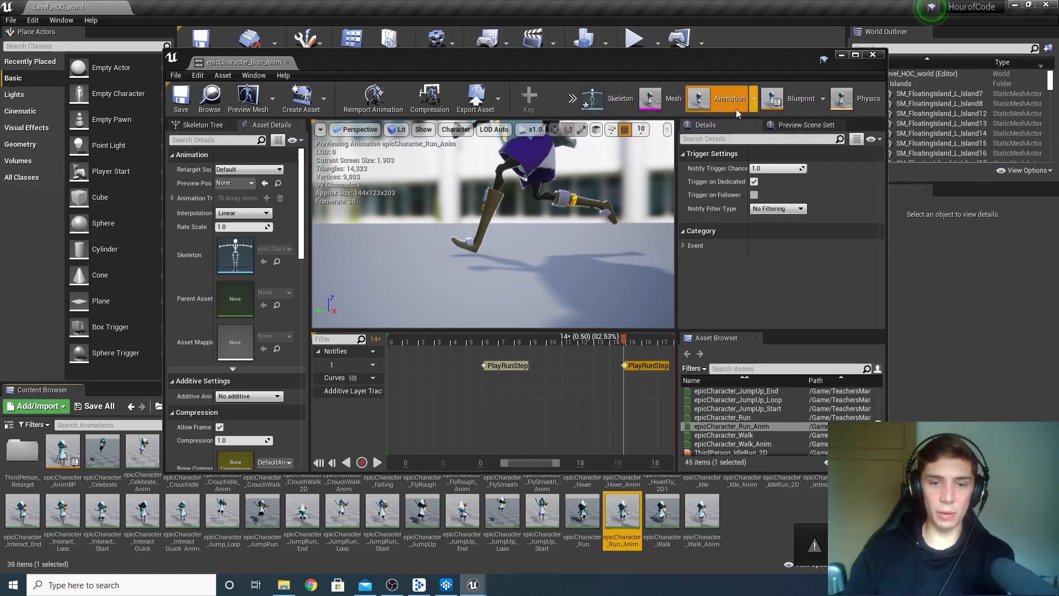
- Frame the whole character in the preview and move the animation editor window clear of the animation assets
{"action": "scroll", "coordinate": [597, 180], "scroll_direction": "up", "scroll_amount": 4}
{"action": "scroll", "coordinate": [592, 178], "scroll_direction": "down", "scroll_amount": 7}
{"action": "left_click_drag", "start_coordinate": [590, 177], "coordinate": [598, 158]}
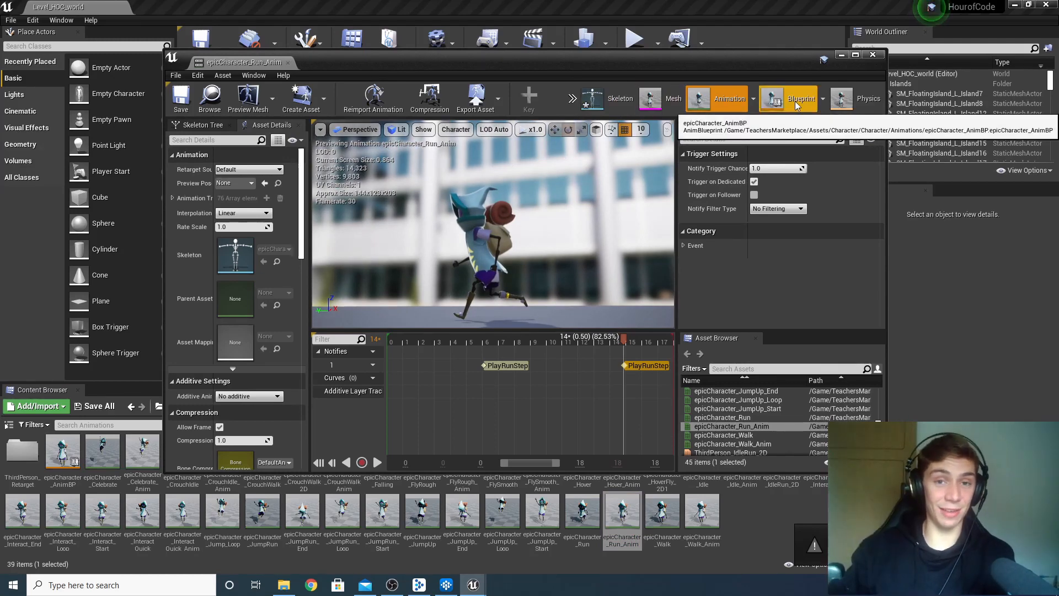
{"action": "left_click_drag", "start_coordinate": [739, 61], "coordinate": [788, 25]}
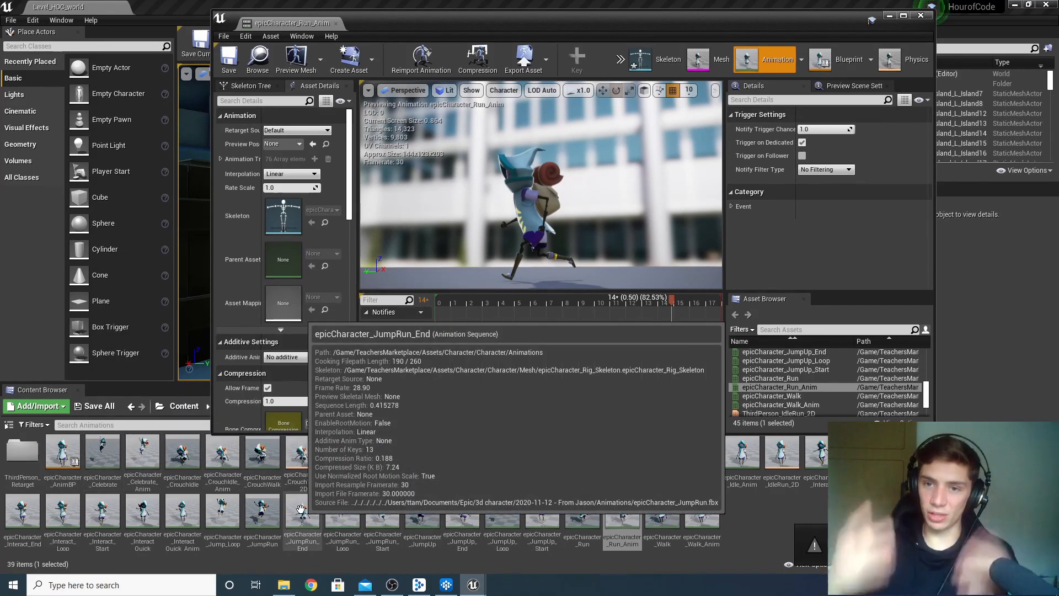
- Open the character's animation blueprint, maximize its window and display the Event Graph
{"action": "left_click", "coordinate": [853, 67]}
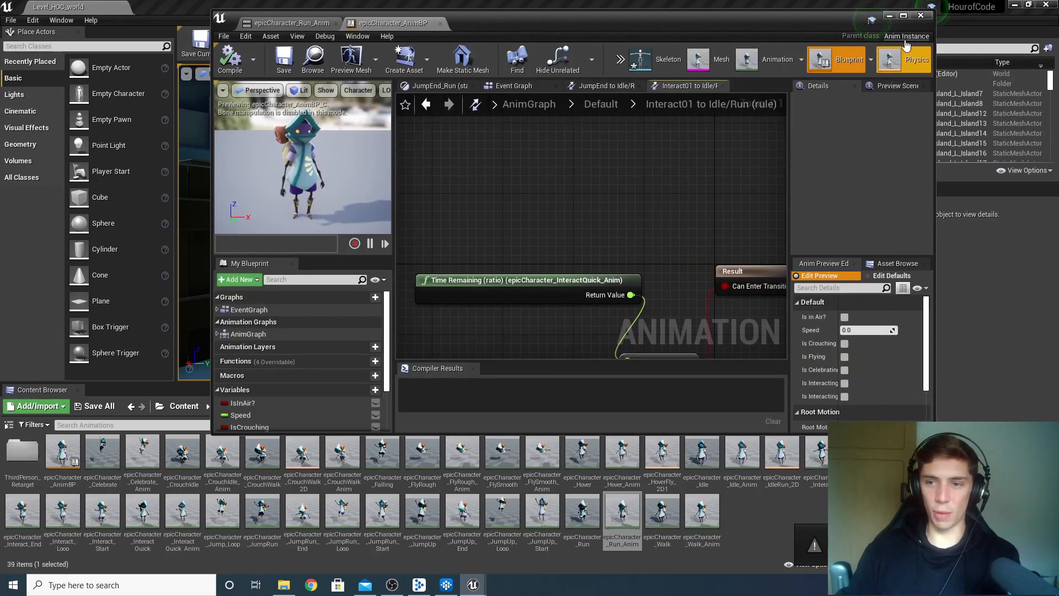
{"action": "left_click", "coordinate": [903, 16]}
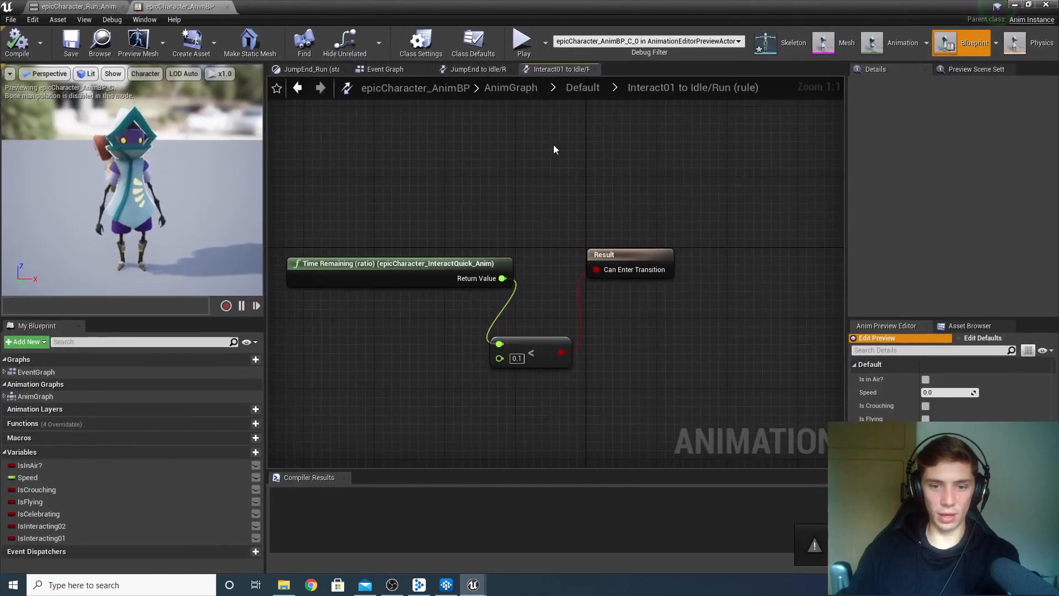
{"action": "scroll", "coordinate": [606, 138], "scroll_direction": "down", "scroll_amount": 1}
{"action": "left_click_drag", "start_coordinate": [618, 148], "coordinate": [598, 160]}
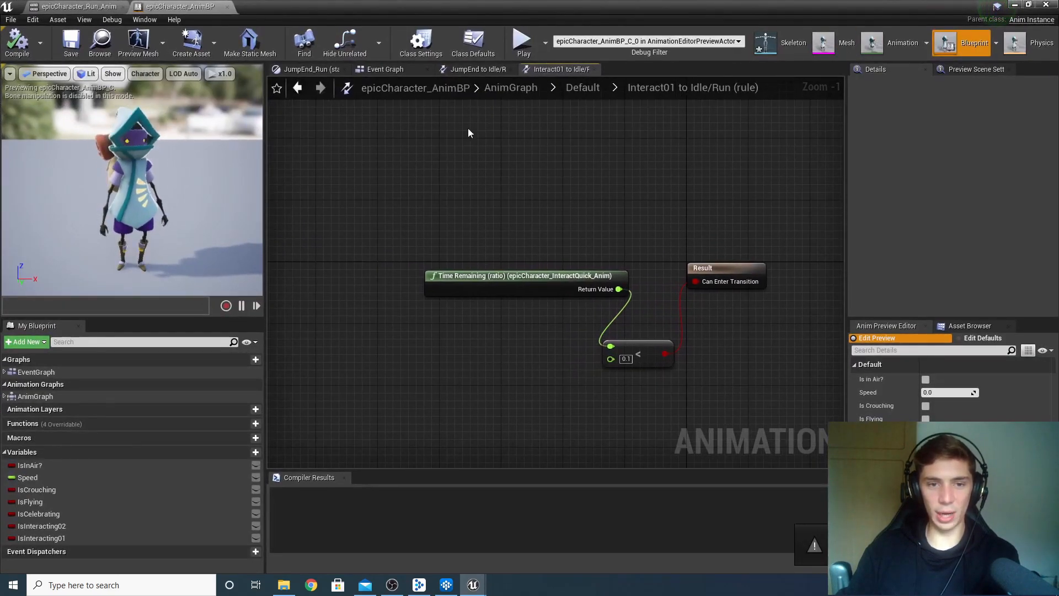
{"action": "left_click", "coordinate": [405, 71]}
- Examine the Event Graph's Update Animation event, the Is Valid check on the pawn owner and the Speed nodes
{"action": "left_click_drag", "start_coordinate": [421, 124], "coordinate": [505, 260]}
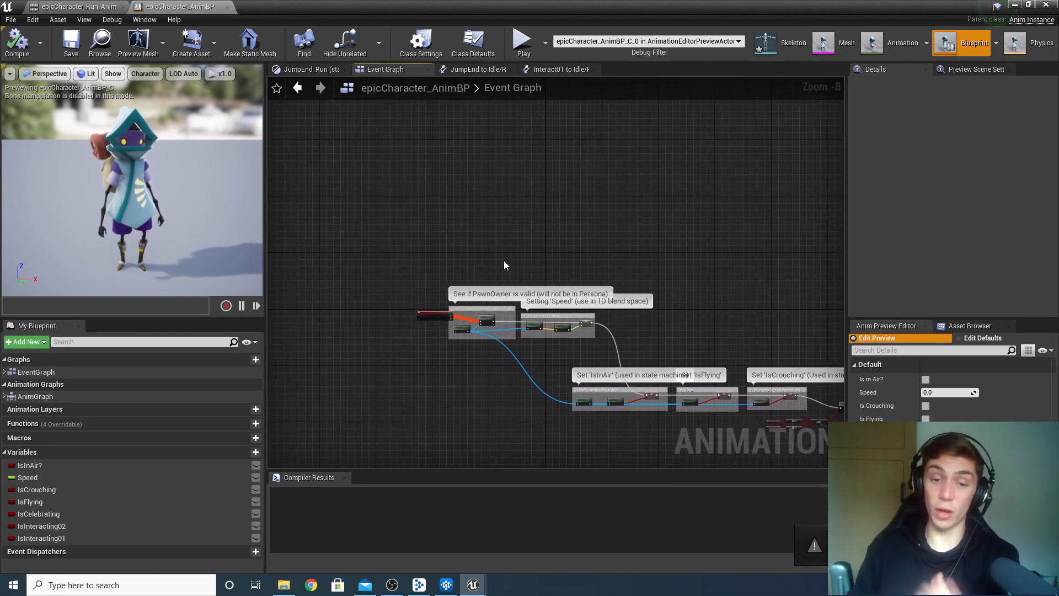
{"action": "scroll", "coordinate": [511, 246], "scroll_direction": "up", "scroll_amount": 3}
{"action": "left_click_drag", "start_coordinate": [513, 250], "coordinate": [534, 139]}
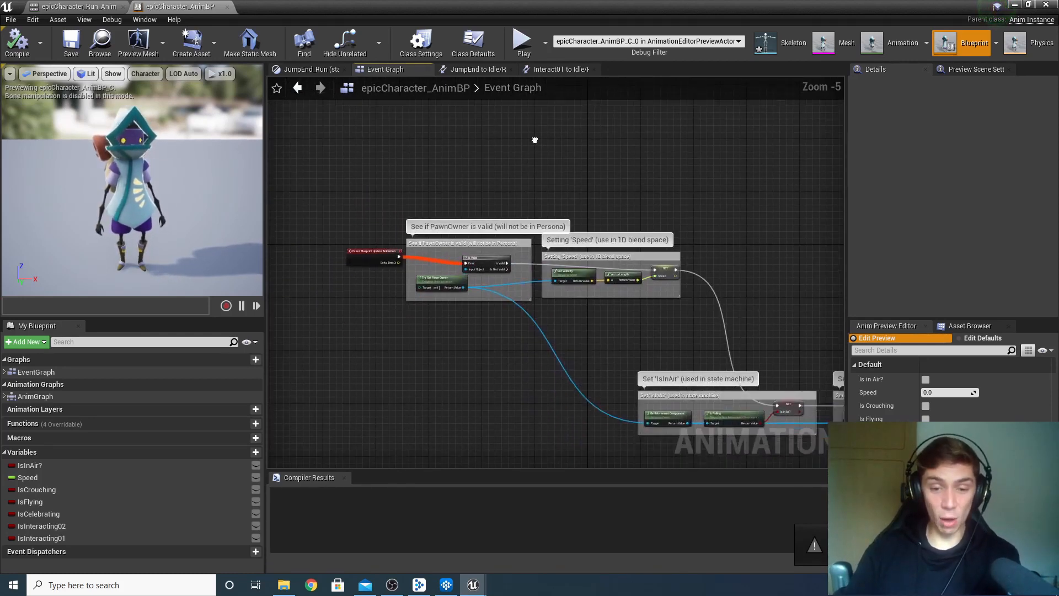
{"action": "scroll", "coordinate": [548, 170], "scroll_direction": "up", "scroll_amount": 1}
{"action": "left_click_drag", "start_coordinate": [501, 192], "coordinate": [555, 120]}
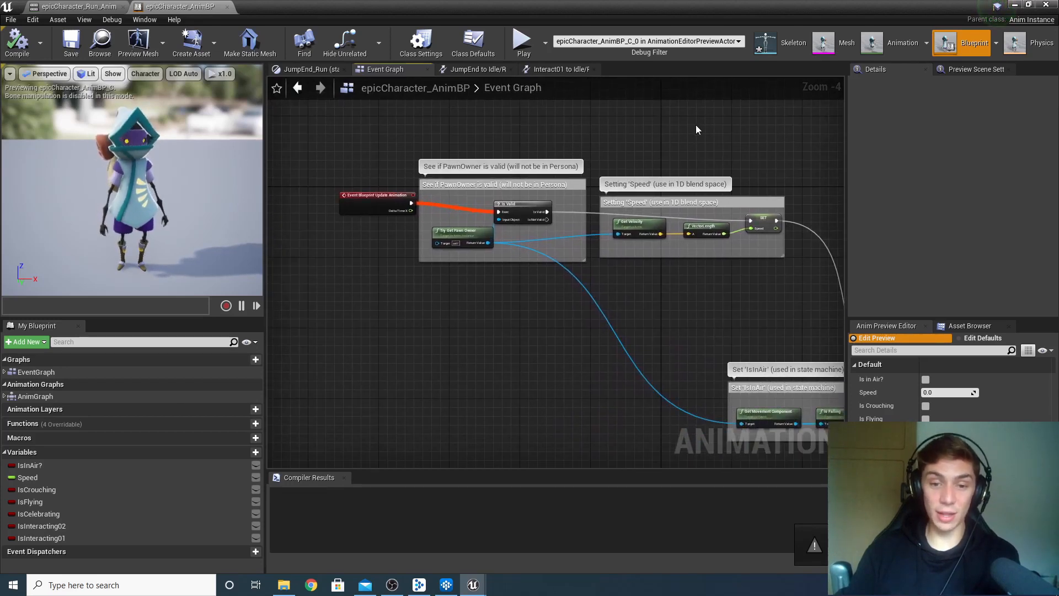
{"action": "left_click_drag", "start_coordinate": [697, 130], "coordinate": [624, 100]}
{"action": "scroll", "coordinate": [610, 257], "scroll_direction": "up", "scroll_amount": 1}
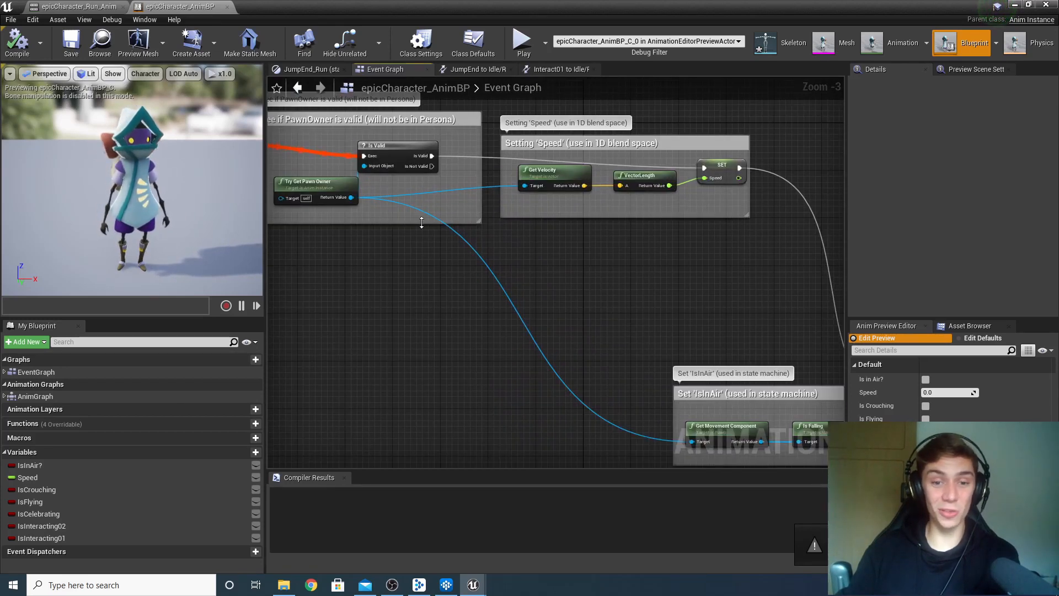
{"action": "left_click_drag", "start_coordinate": [525, 228], "coordinate": [651, 245]}
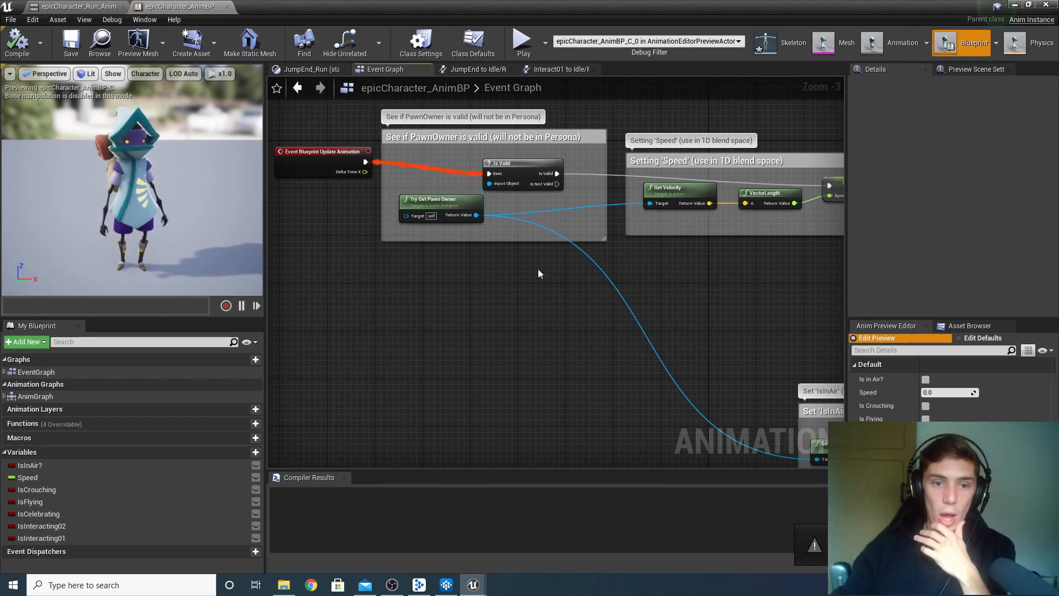
{"action": "left_click_drag", "start_coordinate": [441, 258], "coordinate": [538, 298]}
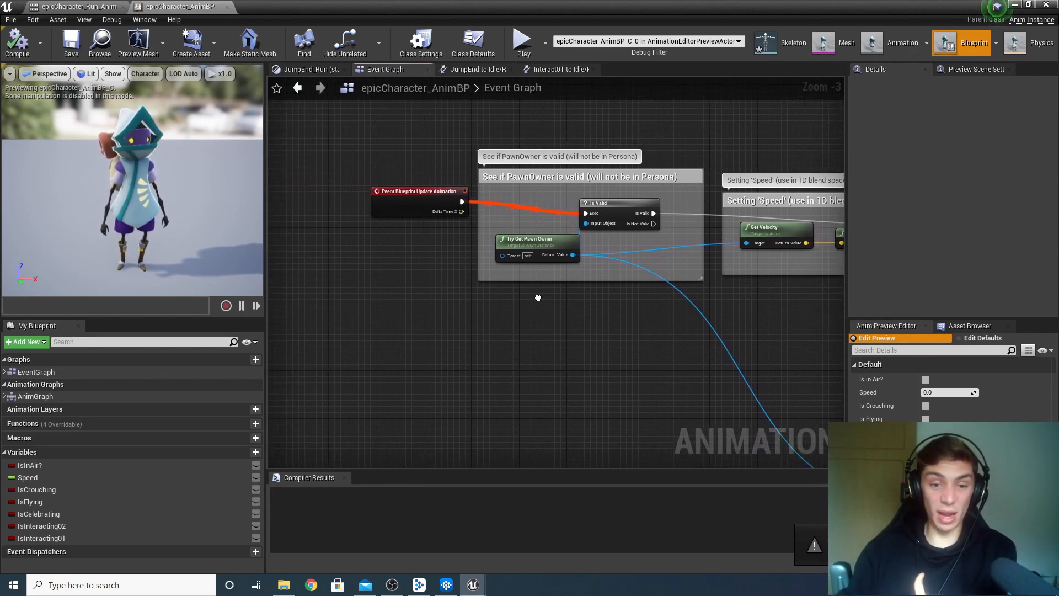
{"action": "left_click", "coordinate": [428, 193]}
{"action": "left_click", "coordinate": [618, 212]}
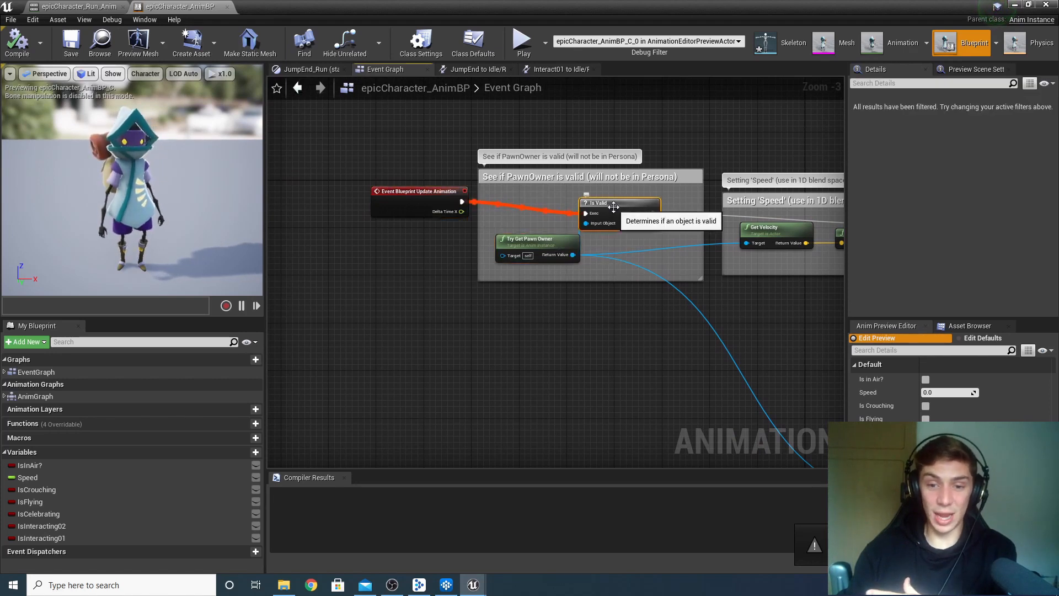
{"action": "left_click_drag", "start_coordinate": [461, 202], "coordinate": [617, 196]}
{"action": "left_click", "coordinate": [646, 107]}
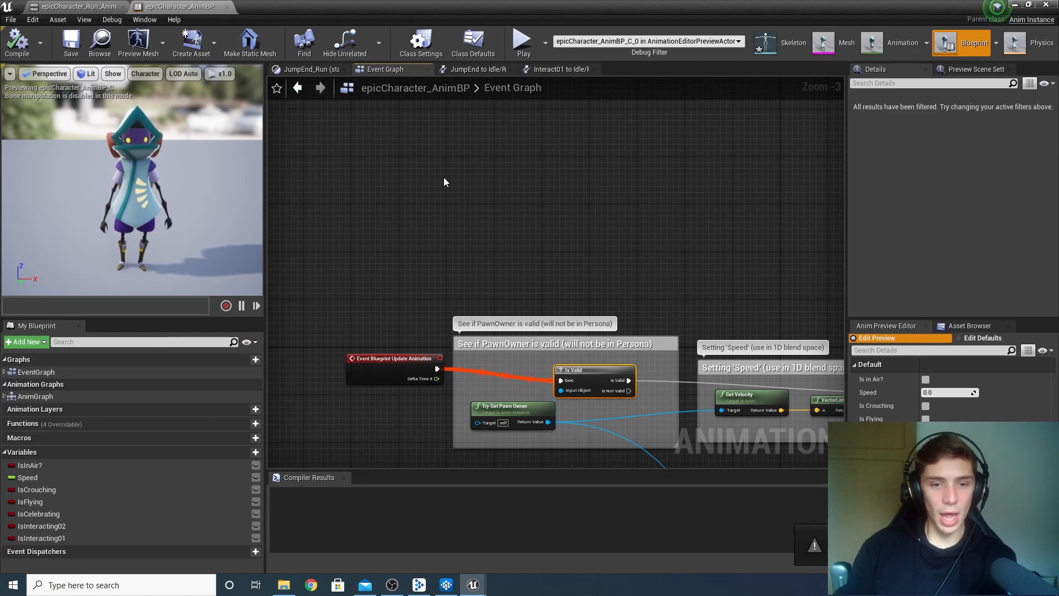
- Add the AnimNotify_PlayRunStep event to the empty area above the existing Event Graph nodes
{"action": "left_click_drag", "start_coordinate": [483, 166], "coordinate": [547, 206]}
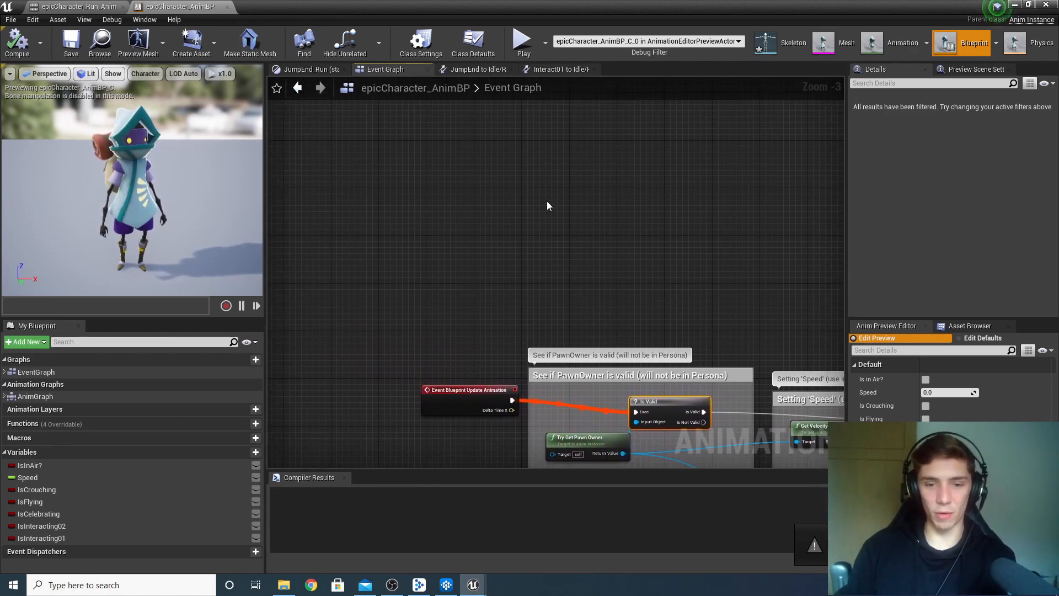
{"action": "right_click", "coordinate": [479, 196]}
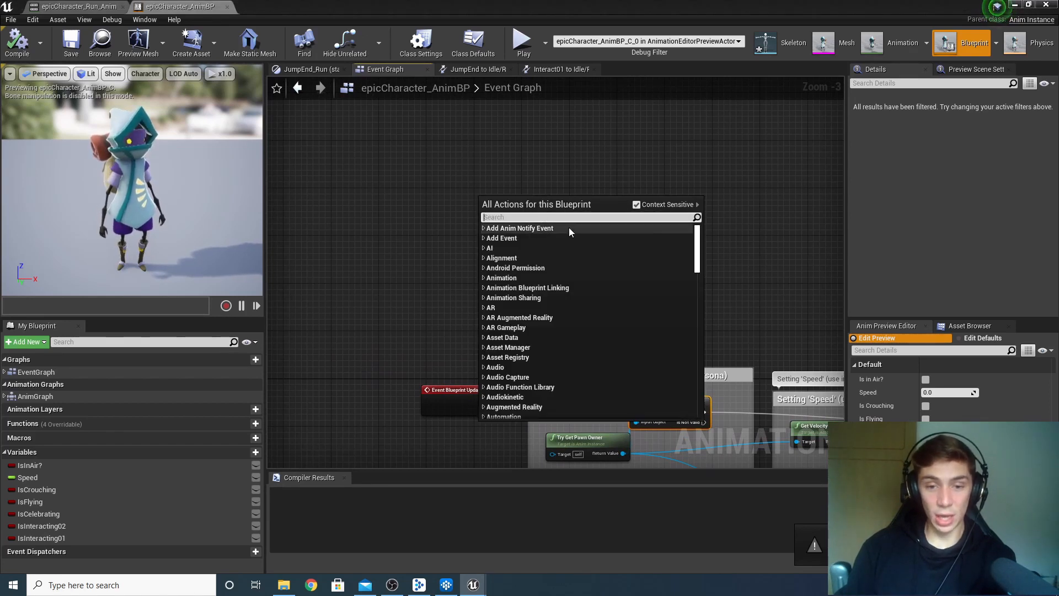
{"action": "left_click", "coordinate": [483, 229]}
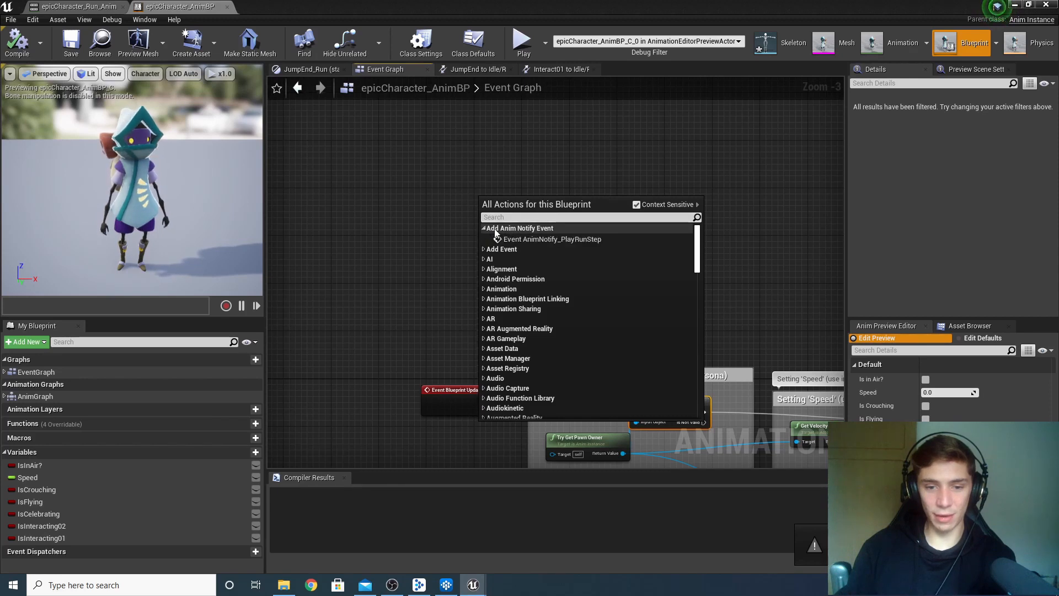
{"action": "left_click", "coordinate": [611, 238]}
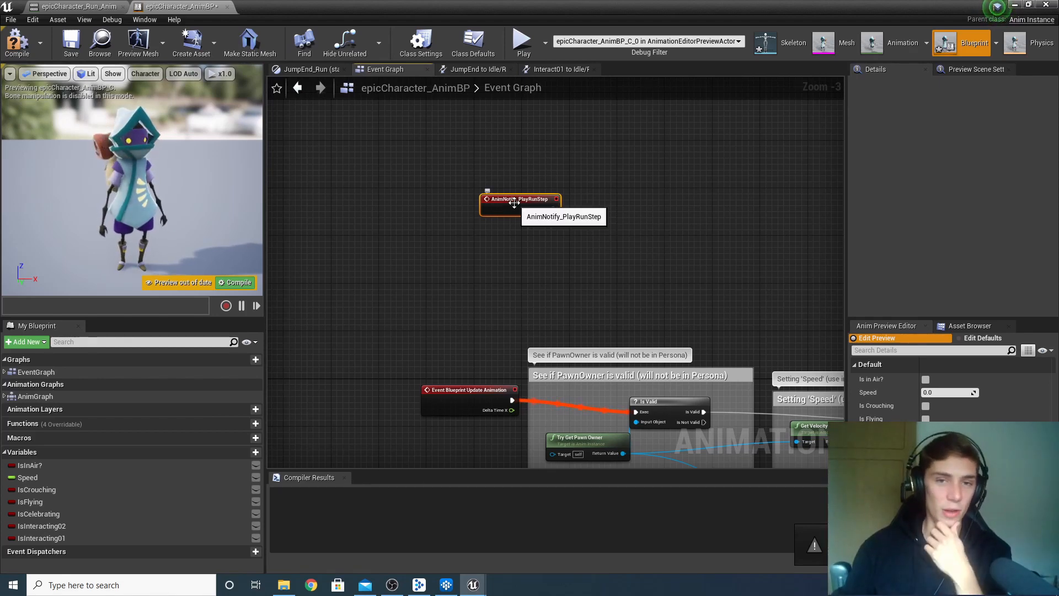
{"action": "scroll", "coordinate": [571, 202], "scroll_direction": "up", "scroll_amount": 3}
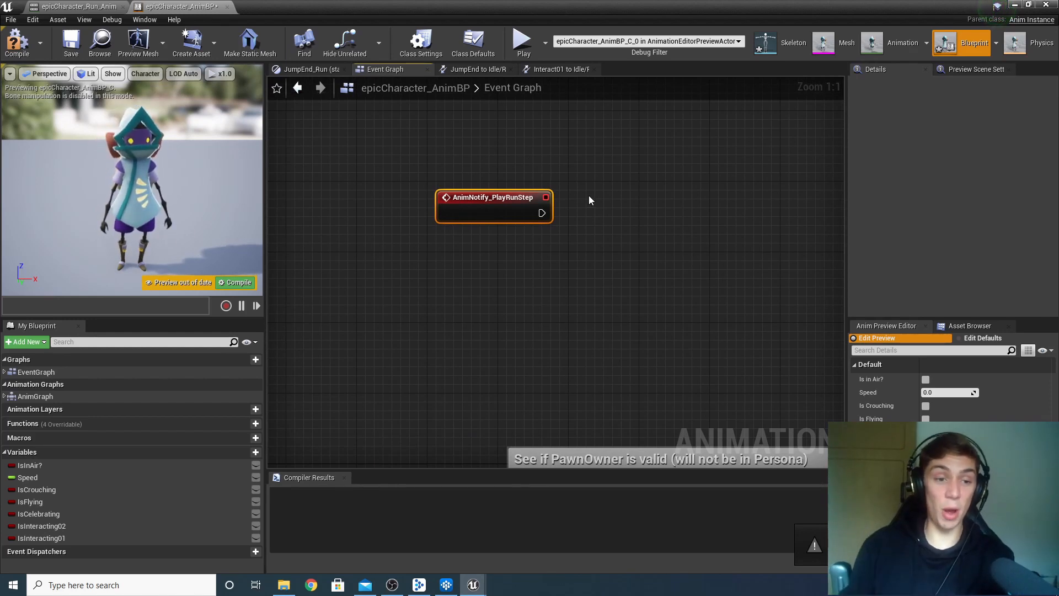
- Review the first PlayRunStep notify at 0.20 s in the run animation and return to the animation blueprint
{"action": "left_click", "coordinate": [895, 35]}
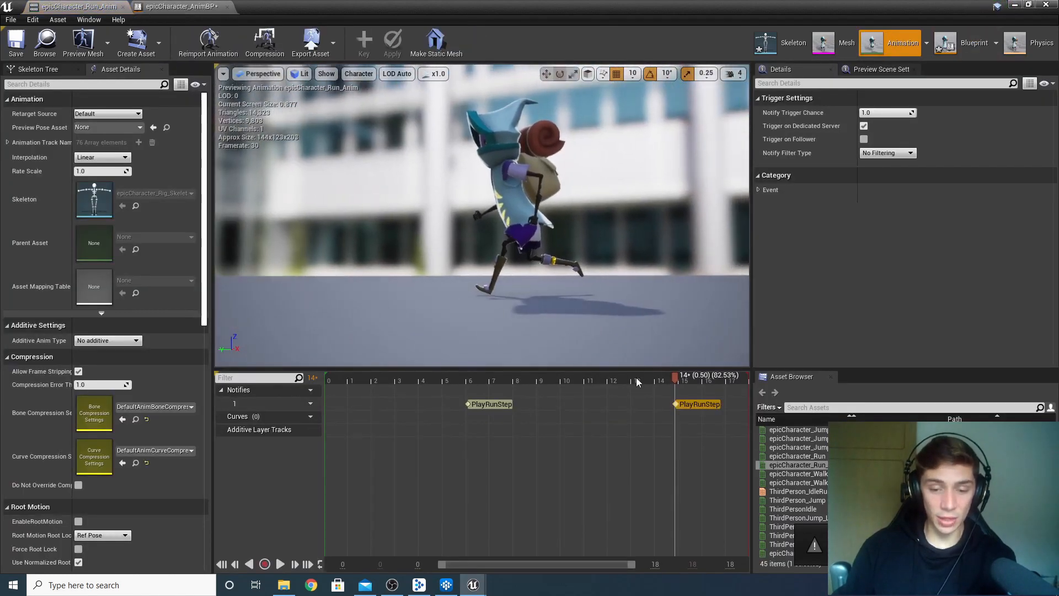
{"action": "left_click_drag", "start_coordinate": [679, 377], "coordinate": [469, 395]}
{"action": "left_click", "coordinate": [482, 405]}
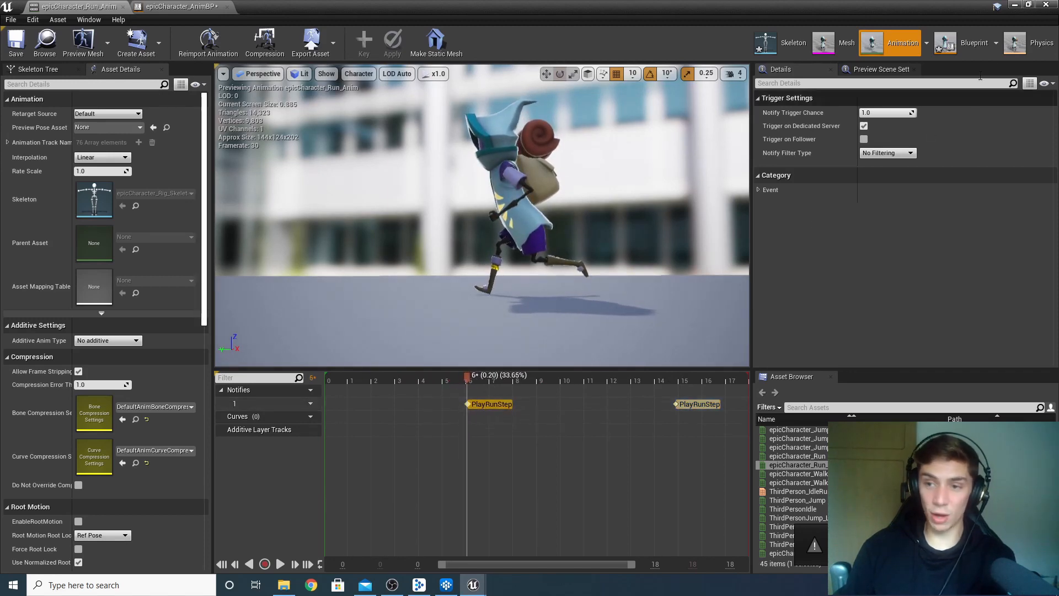
{"action": "left_click", "coordinate": [971, 45]}
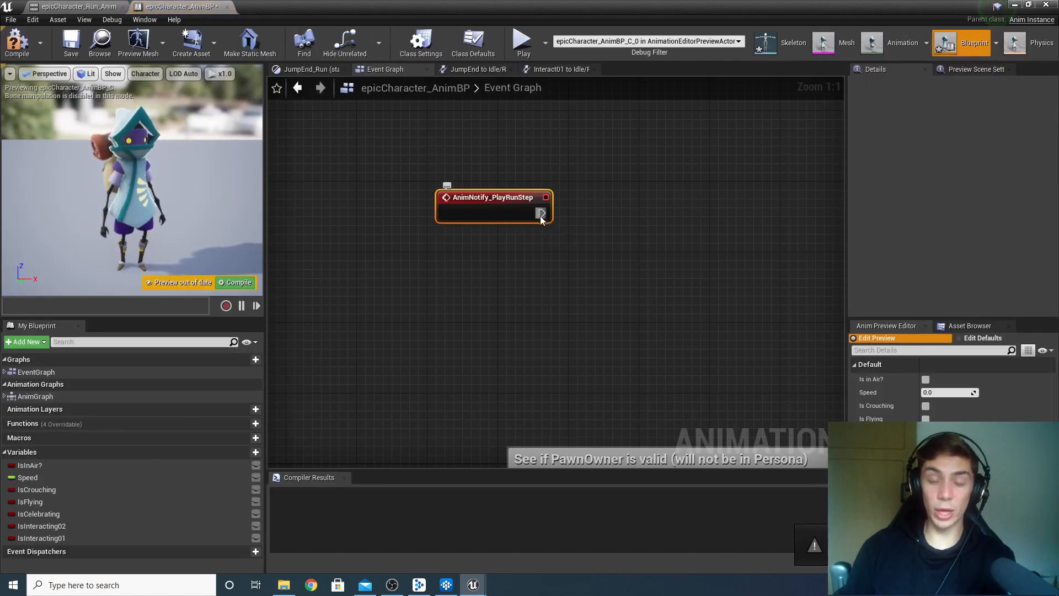
- Add a Wwise Post Event node beside the AnimNotify_PlayRunStep event
{"action": "left_click_drag", "start_coordinate": [541, 213], "coordinate": [604, 177]}
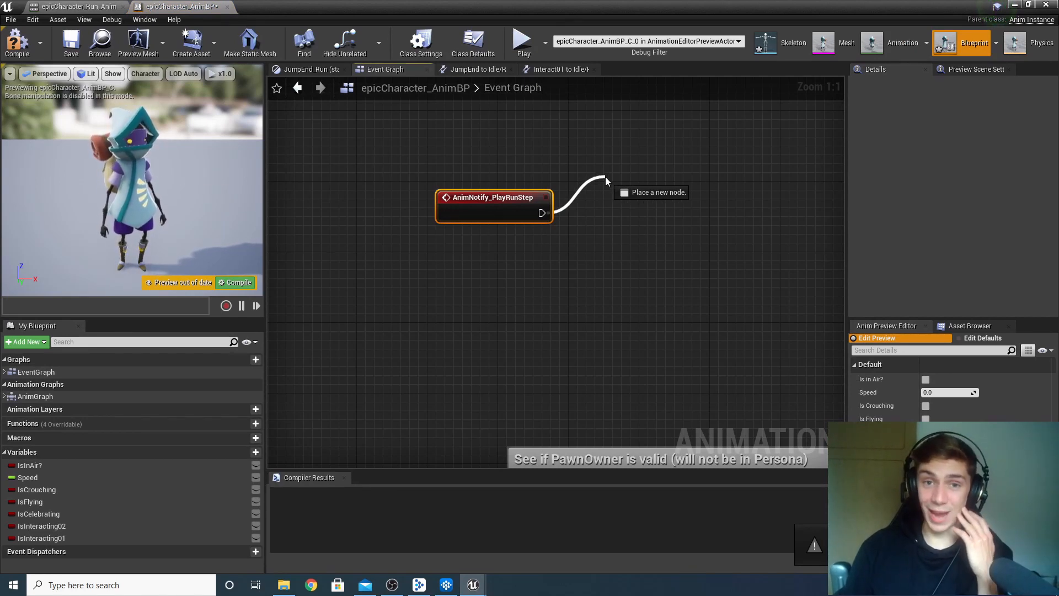
{"action": "left_click_drag", "start_coordinate": [605, 176], "coordinate": [570, 222]}
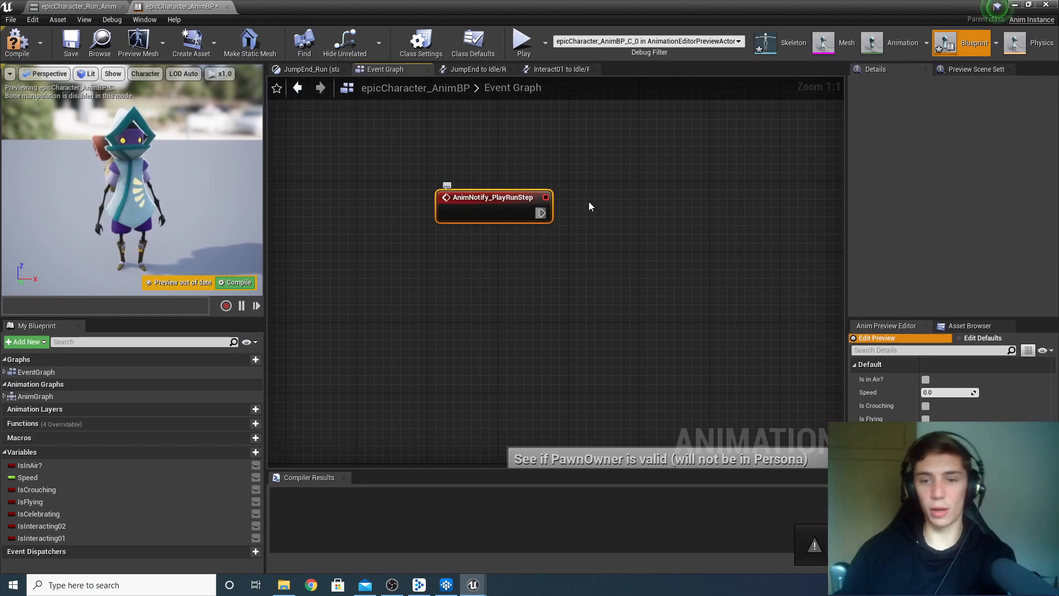
{"action": "right_click", "coordinate": [690, 170]}
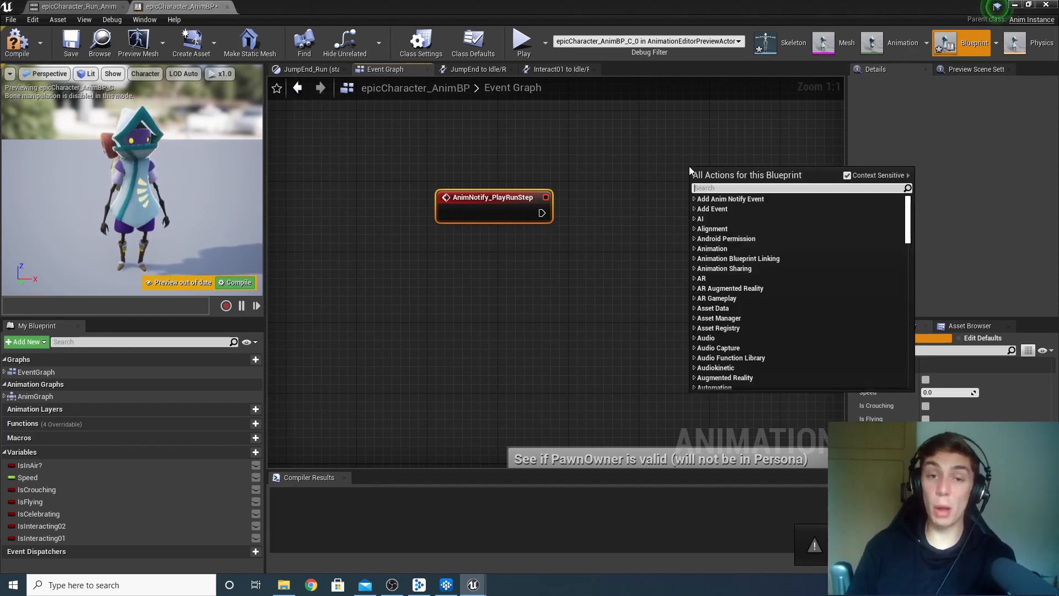
{"action": "type", "text": "post"}
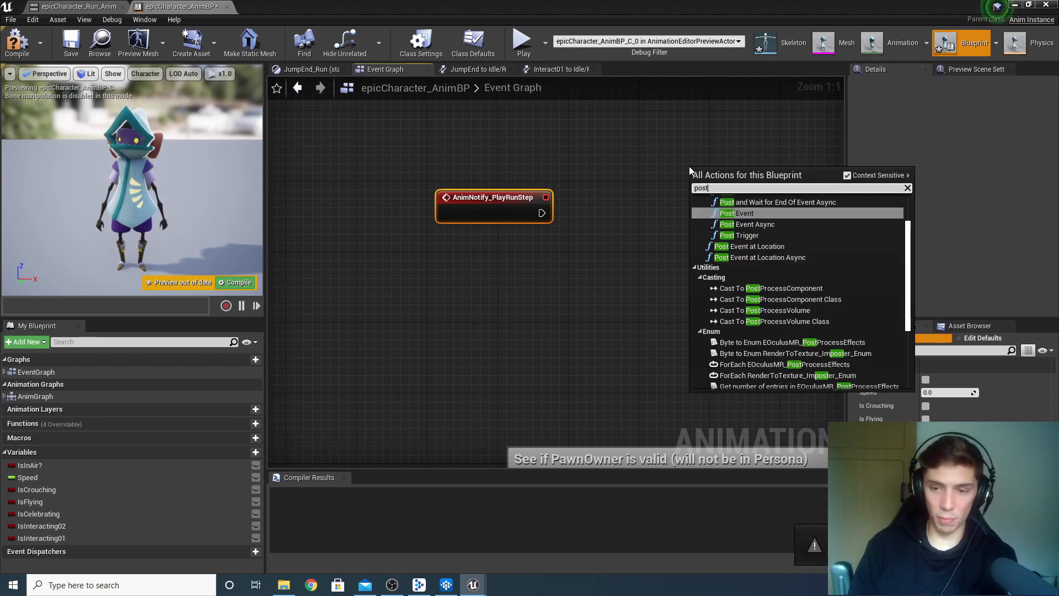
{"action": "left_click", "coordinate": [769, 213]}
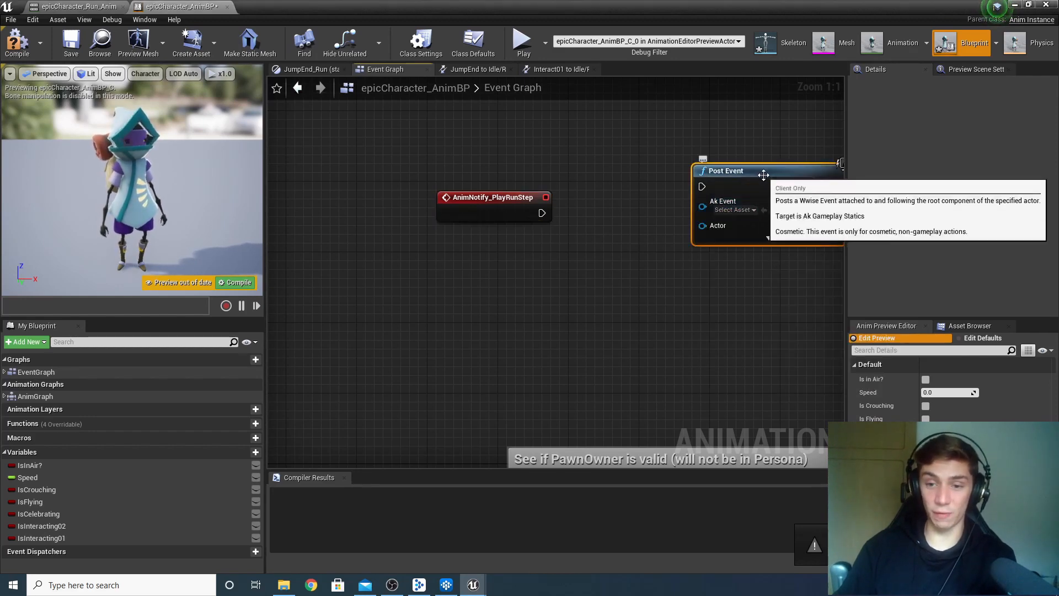
{"action": "left_click_drag", "start_coordinate": [755, 248], "coordinate": [656, 239]}
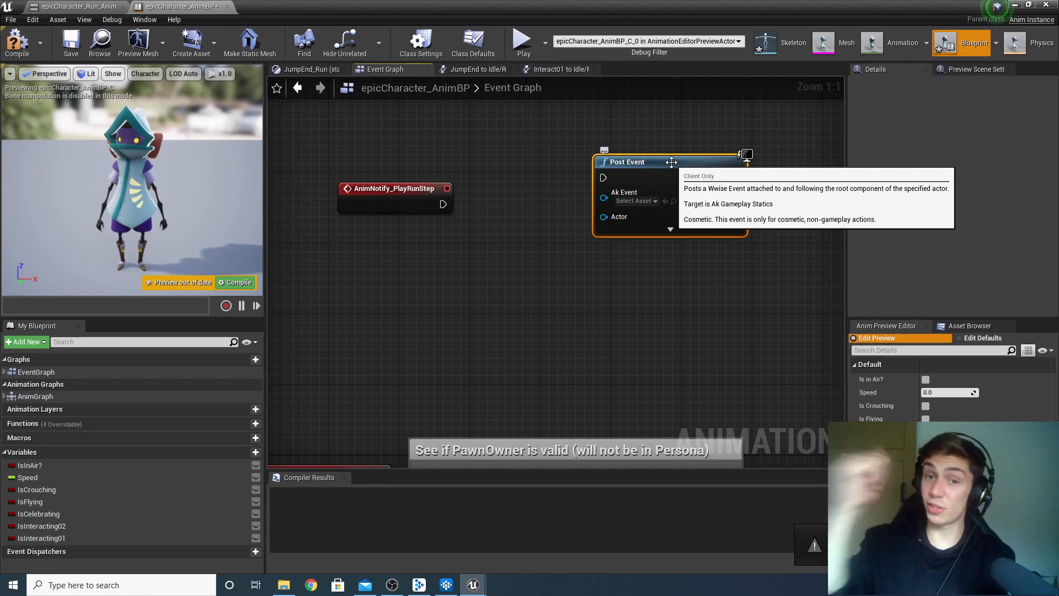
- Set the Post Event node's Ak Event to Running and connect the AnimNotify_PlayRunStep event's execution output to it
{"action": "left_click", "coordinate": [649, 202]}
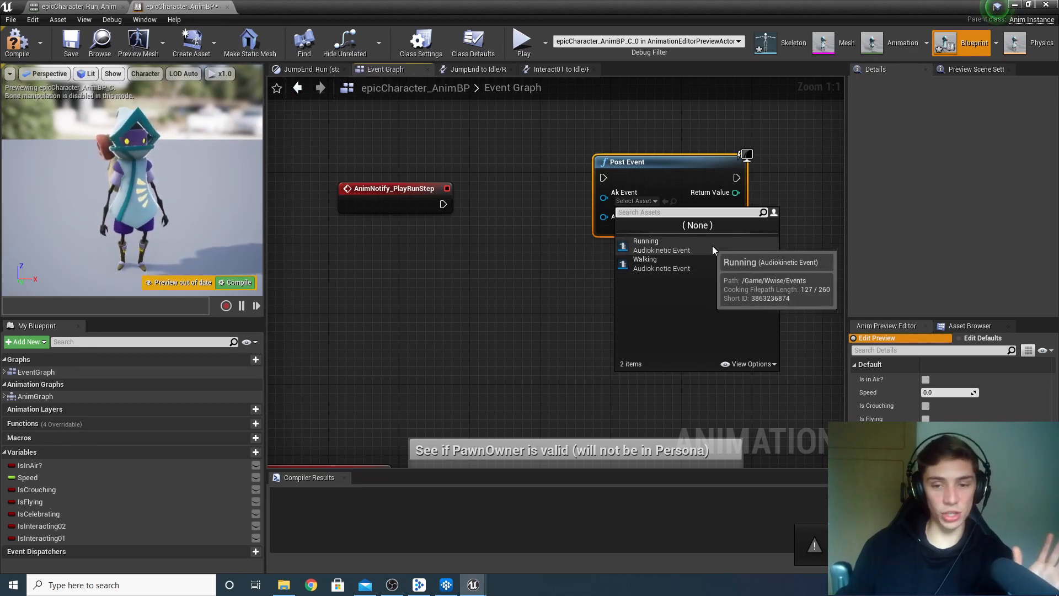
{"action": "left_click", "coordinate": [702, 245]}
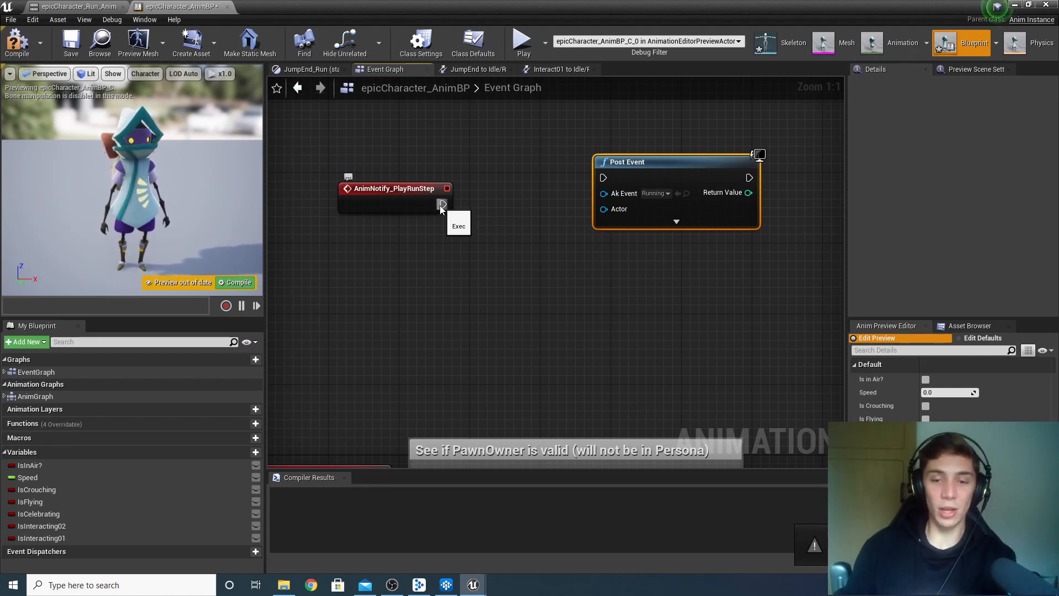
{"action": "left_click_drag", "start_coordinate": [441, 208], "coordinate": [604, 177]}
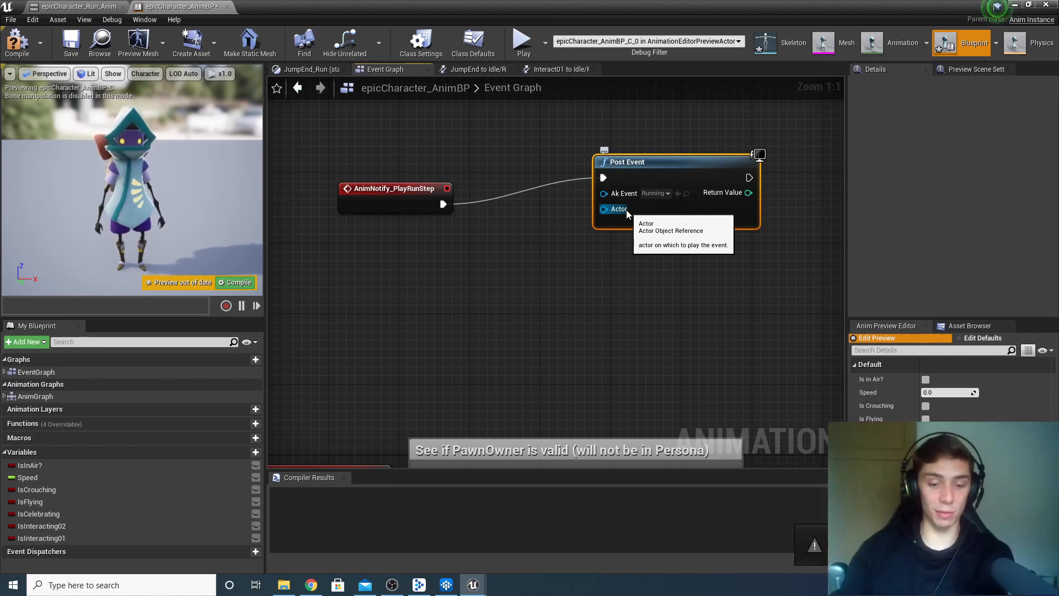
- Switch to the level editor and select a wooden crate near the round window to inspect it as an actor
{"action": "mouse_move", "coordinate": [475, 583]}
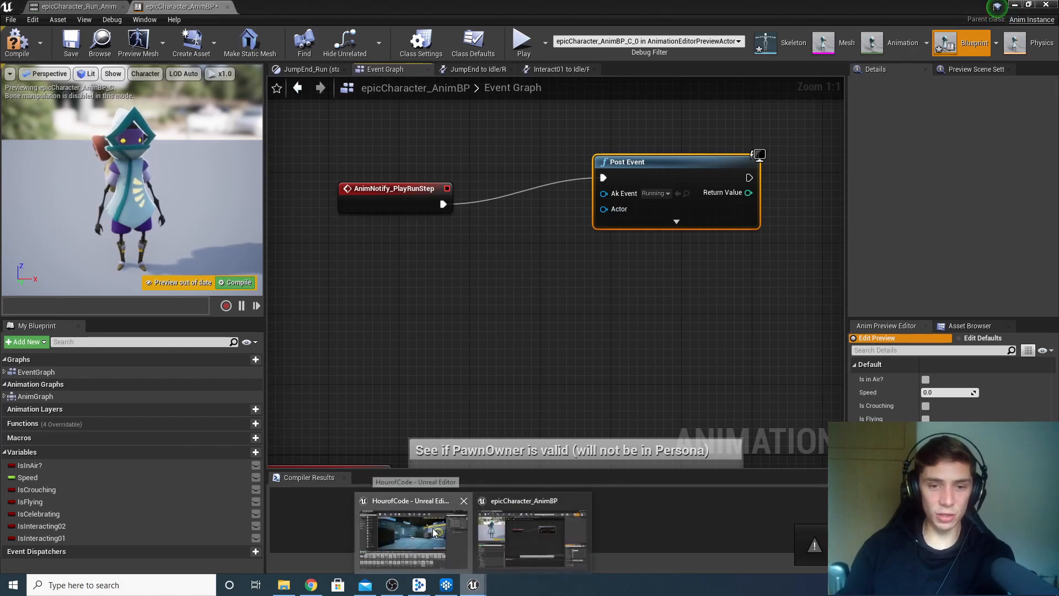
{"action": "left_click", "coordinate": [445, 546]}
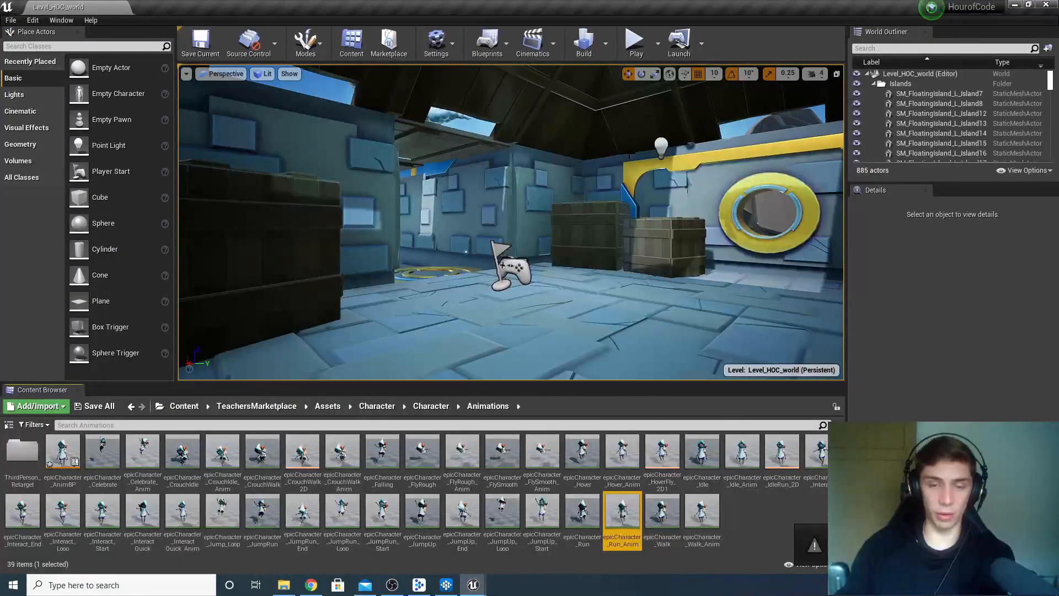
{"action": "left_click_drag", "start_coordinate": [608, 199], "coordinate": [572, 180]}
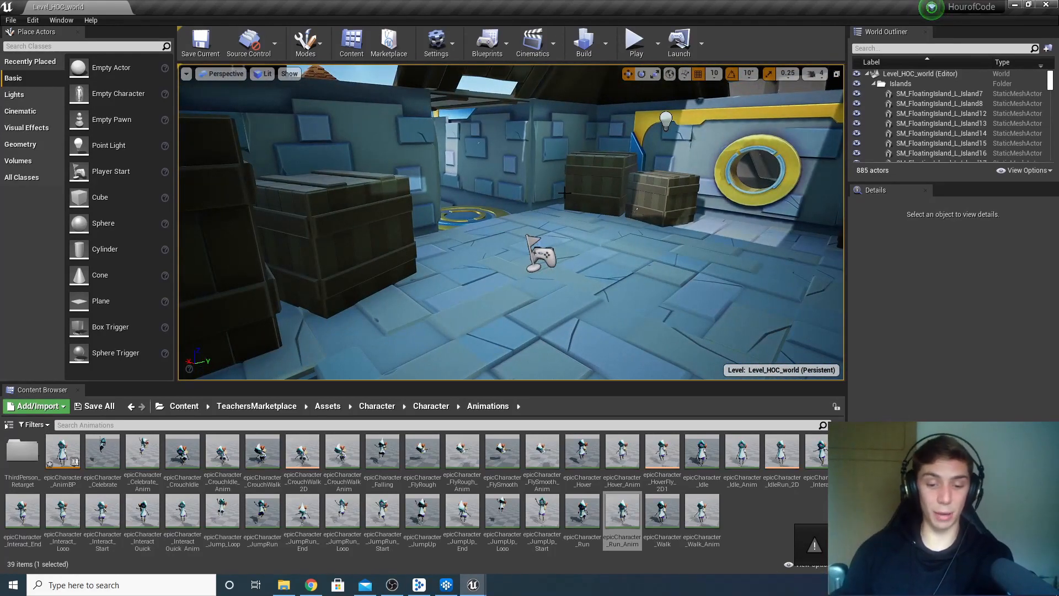
{"action": "mouse_move", "coordinate": [475, 589]}
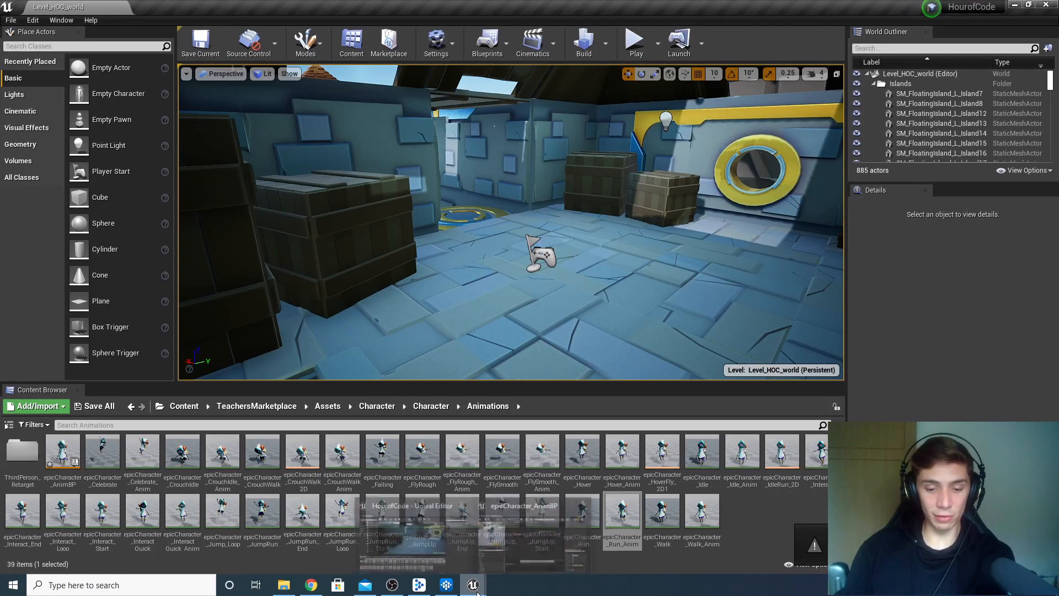
{"action": "left_click", "coordinate": [535, 518]}
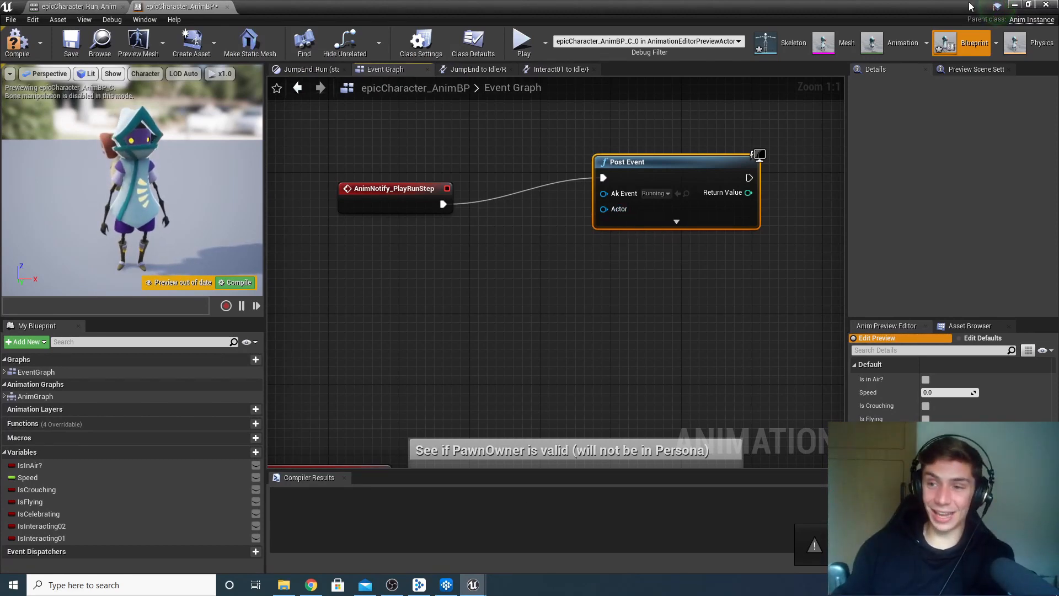
{"action": "left_click", "coordinate": [1014, 5]}
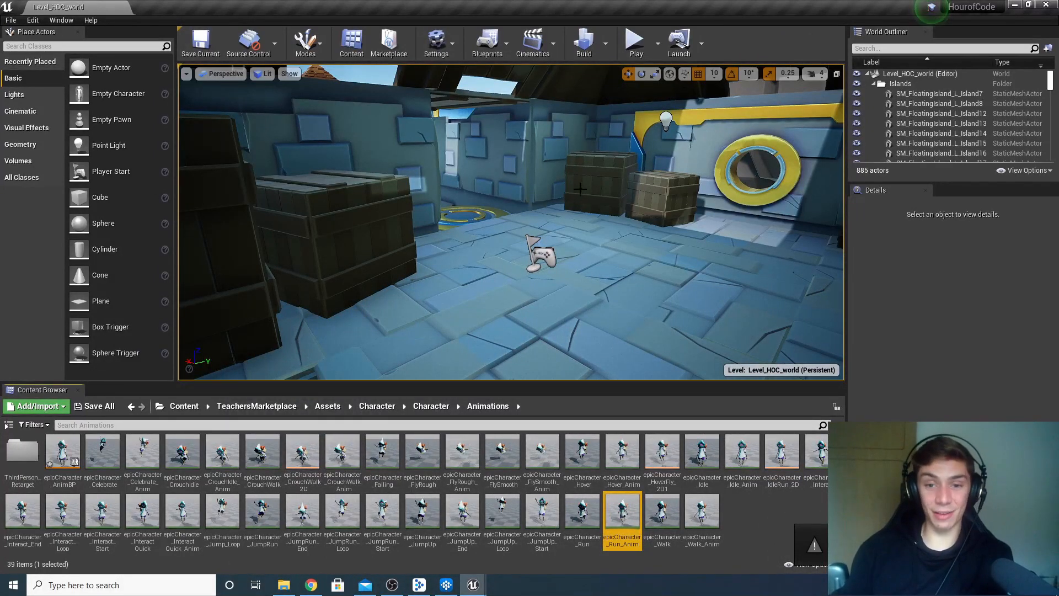
{"action": "left_click", "coordinate": [603, 170]}
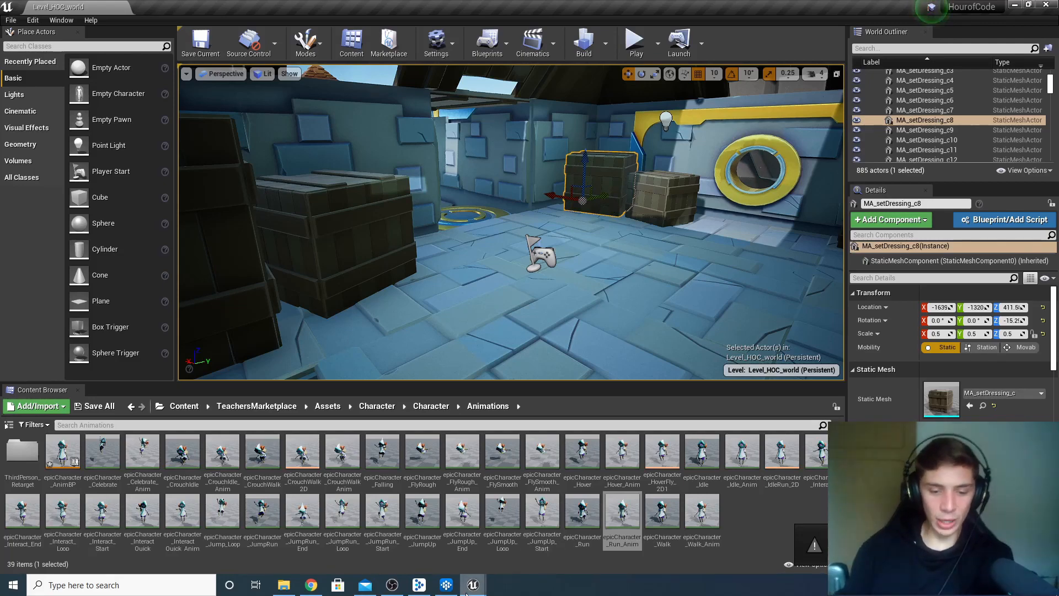
- Return to the animation blueprint and supply the Post Event node's Actor input from a Get Owning Actor node placed beneath the PlayRunStep event
{"action": "mouse_move", "coordinate": [473, 585]}
{"action": "left_click", "coordinate": [516, 548]}
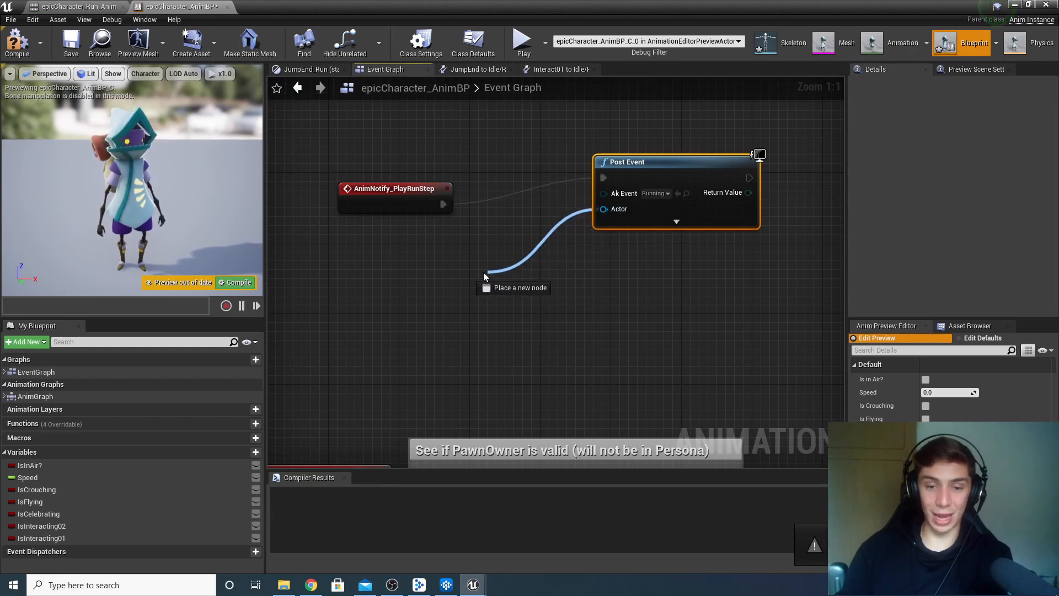
{"action": "left_click_drag", "start_coordinate": [483, 273], "coordinate": [458, 260]}
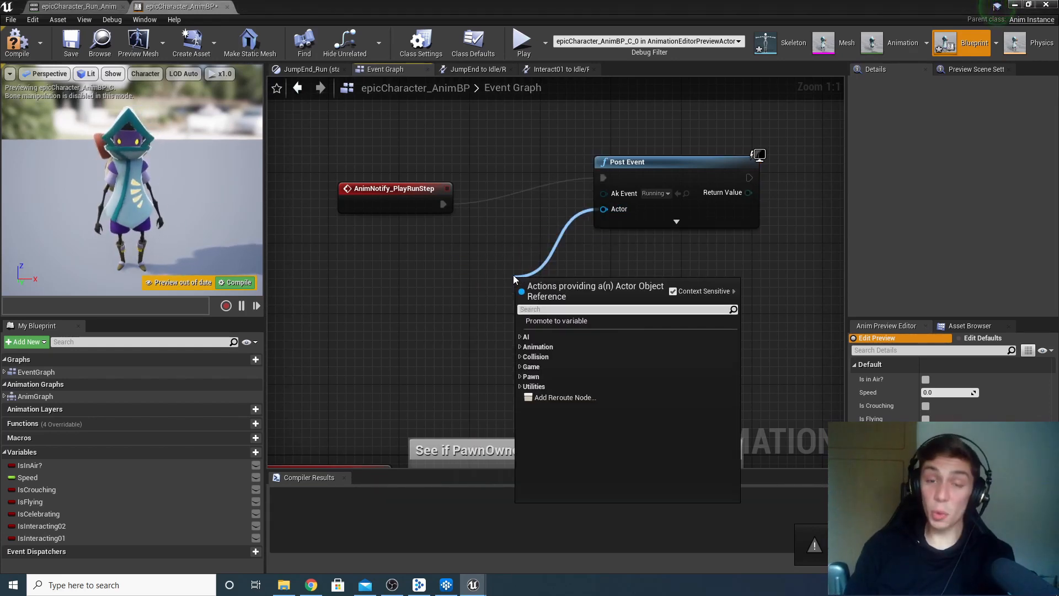
{"action": "type", "text": "get"}
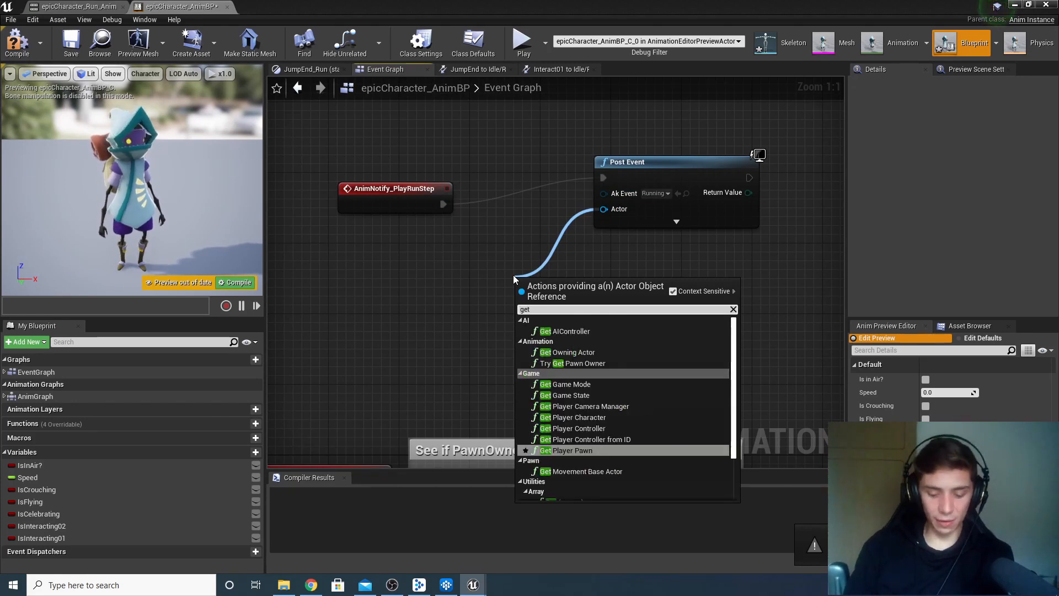
{"action": "type", "text": "owning"}
{"action": "key", "text": "Return"}
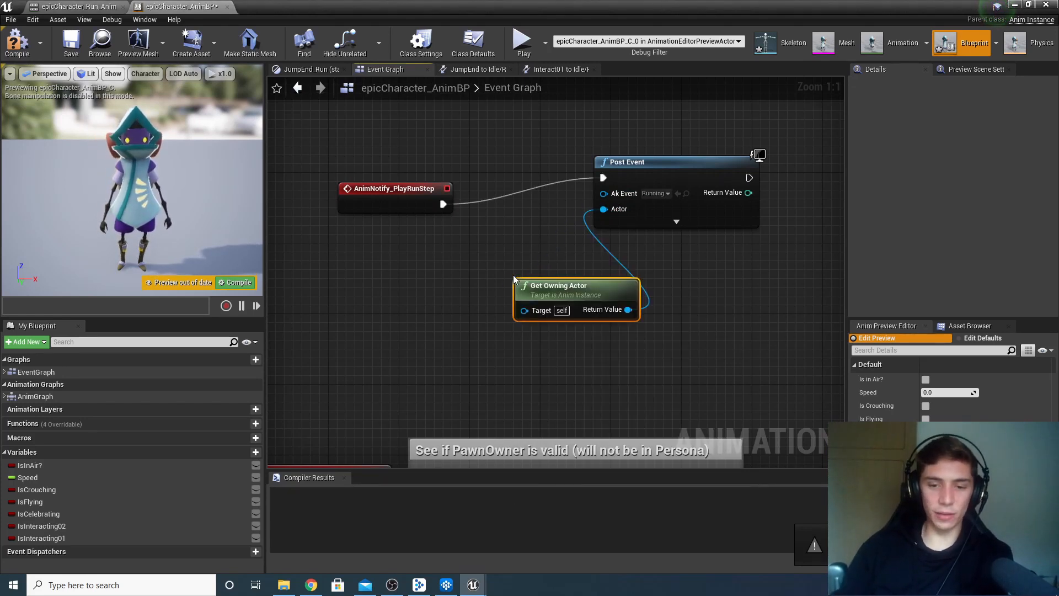
{"action": "left_click_drag", "start_coordinate": [596, 283], "coordinate": [481, 274]}
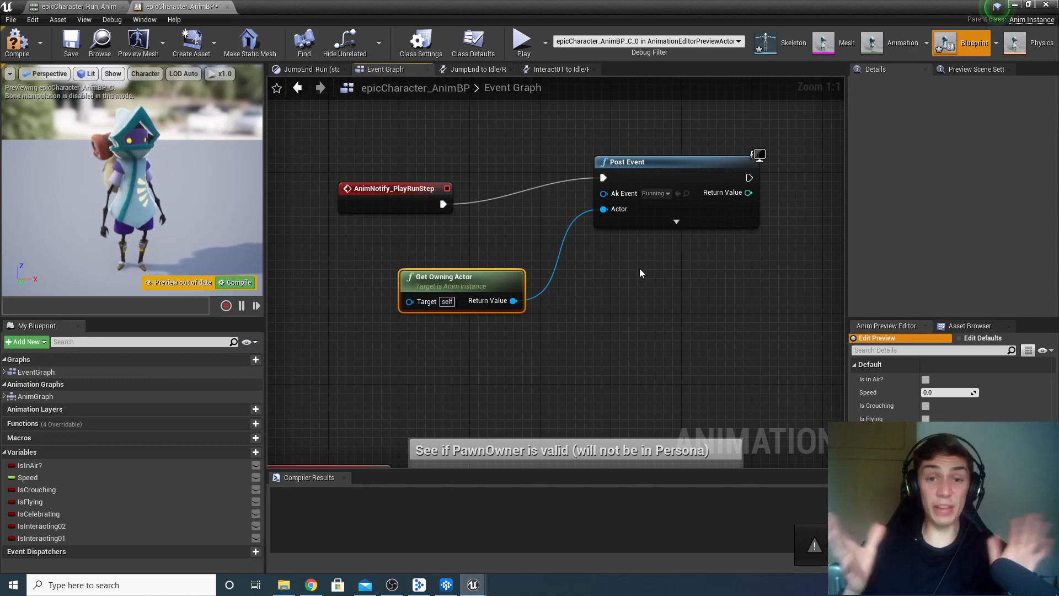
- Save and compile the epicCharacter_AnimBP animation blueprint and return to the level editor
{"action": "key", "text": "ctrl+s"}
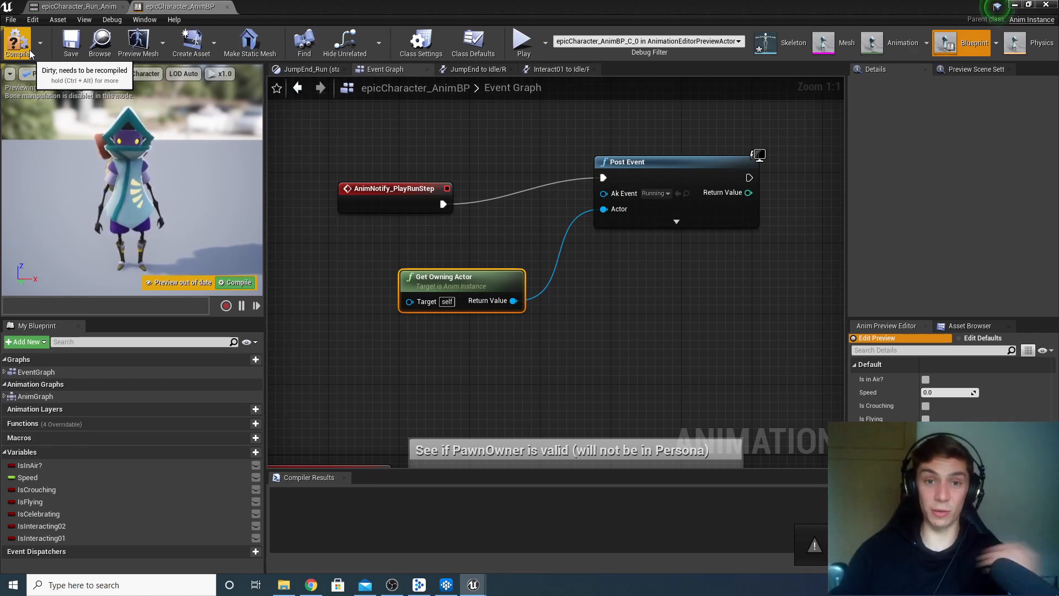
{"action": "left_click", "coordinate": [28, 49]}
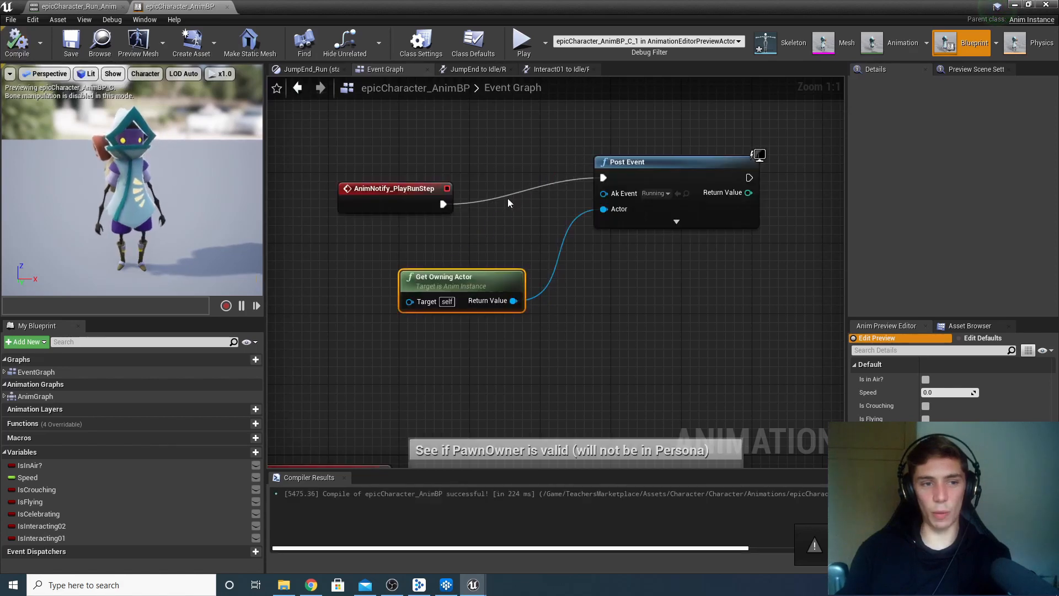
{"action": "left_click", "coordinate": [1044, 5]}
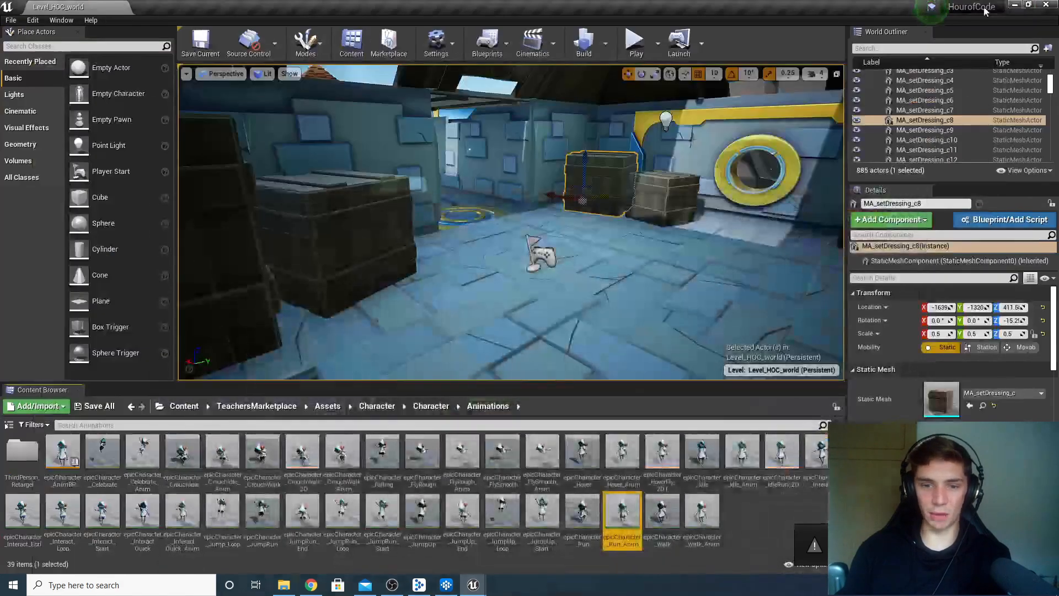
- Play the level and run the character around the room to test the running footstep sounds, and end the play session
{"action": "left_click", "coordinate": [642, 42]}
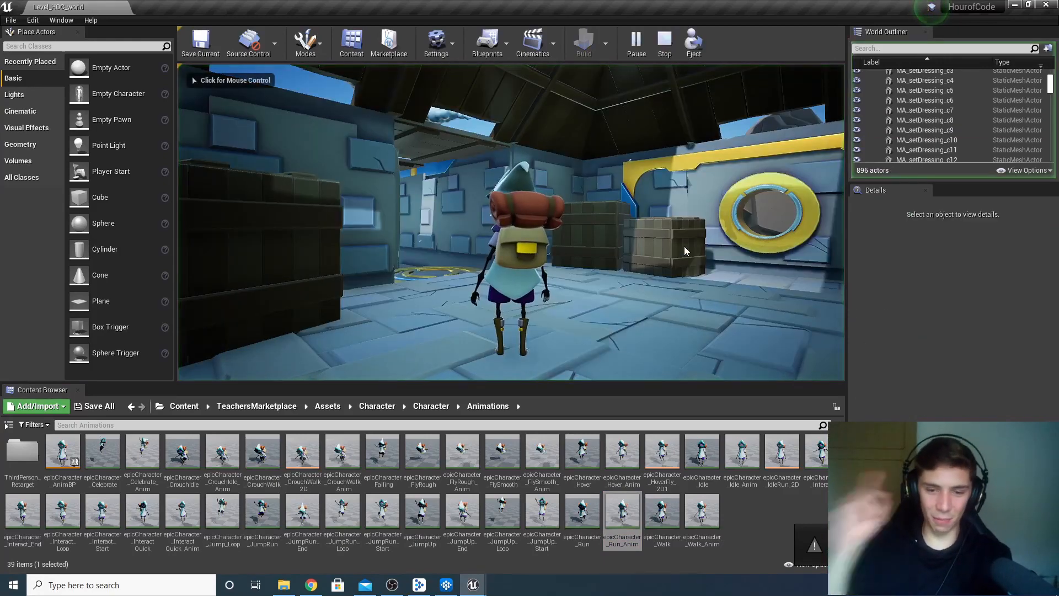
{"action": "left_click", "coordinate": [684, 246]}
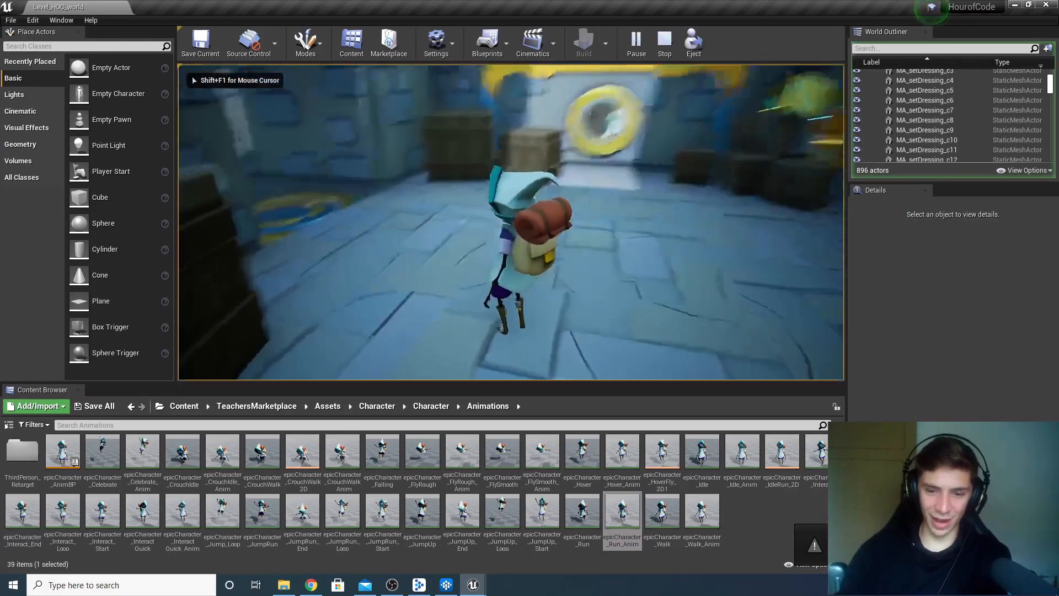
{"action": "key", "text": "w"}
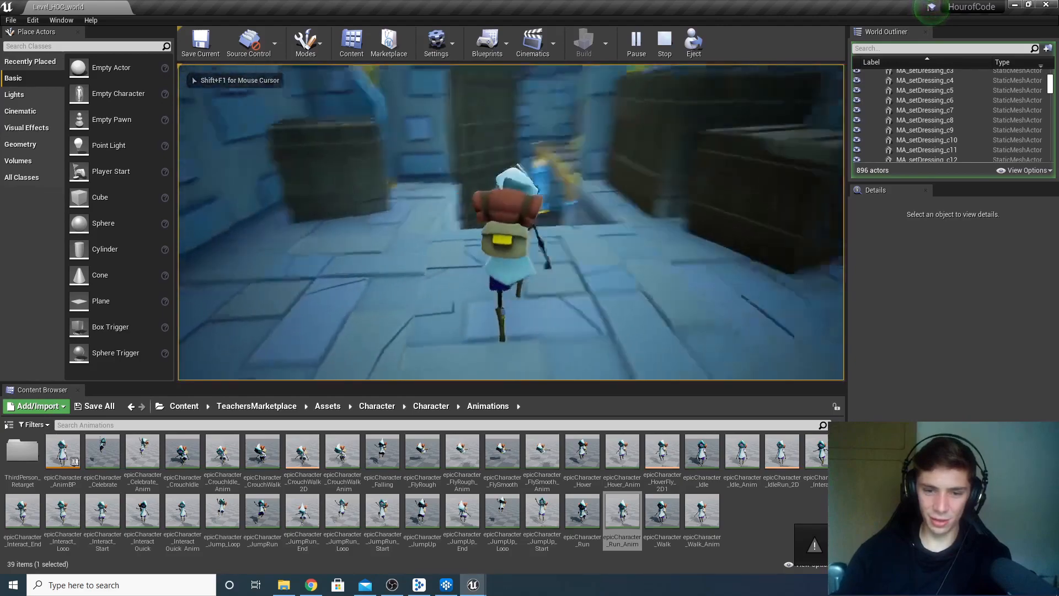
{"action": "key", "text": "w"}
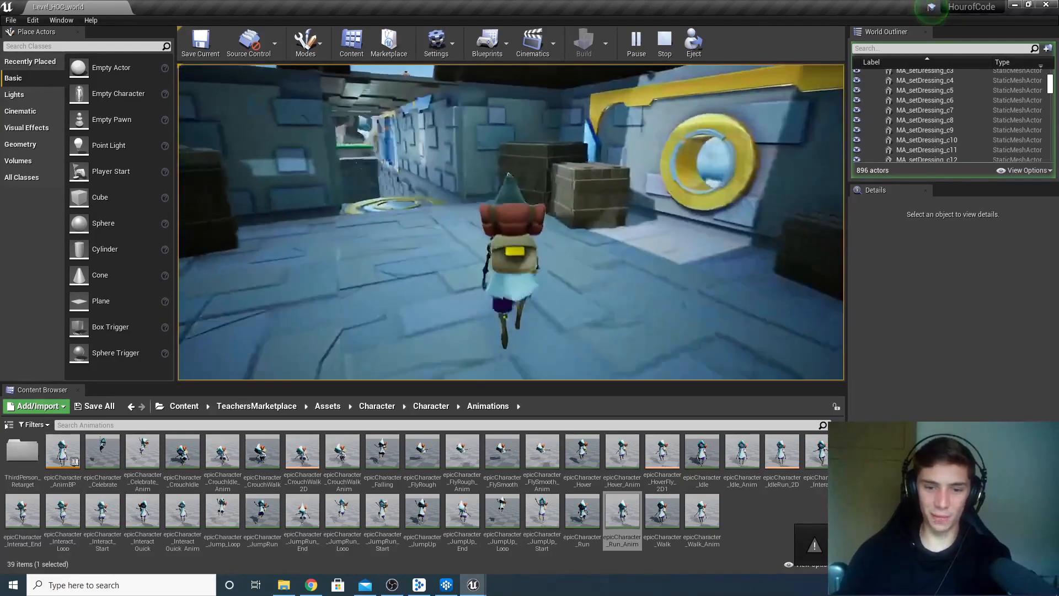
{"action": "key", "text": "w"}
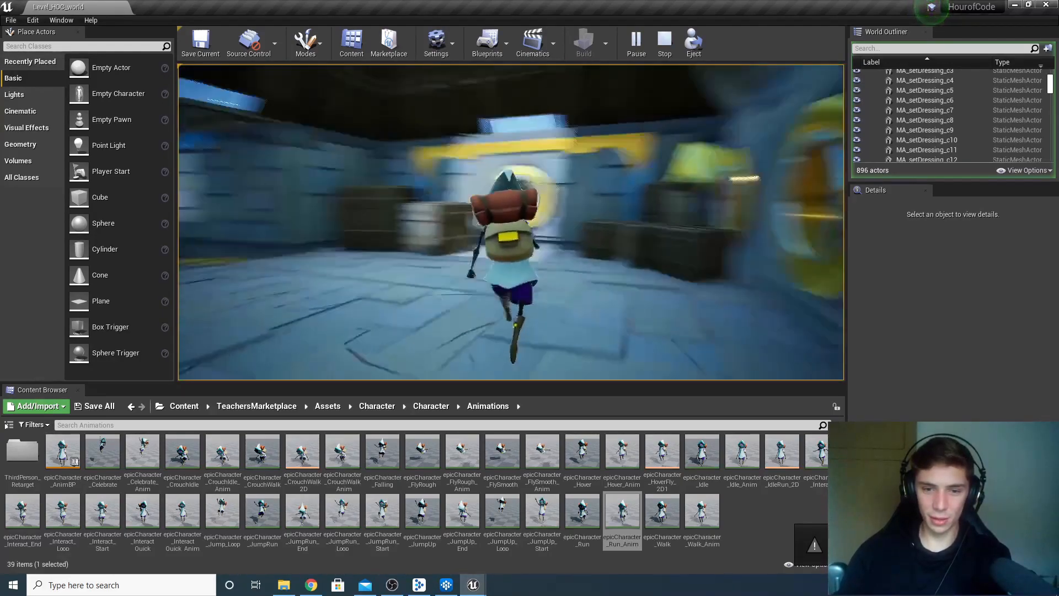
{"action": "key", "text": "w"}
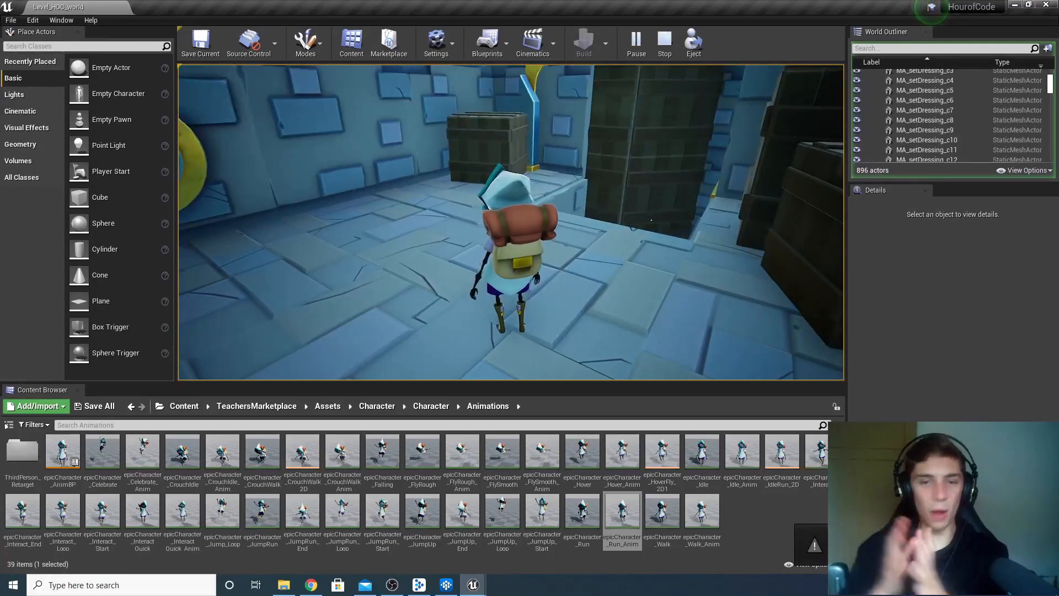
{"action": "key", "text": "Escape"}
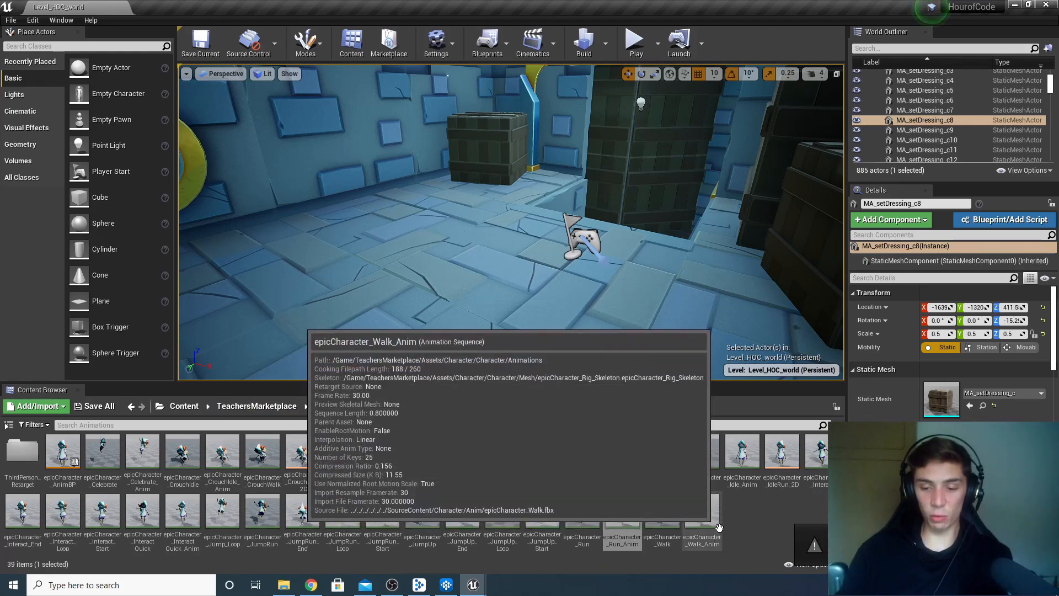
- Open the epicCharacter_Walk_Anim animation sequence and play it back to examine when the feet meet the ground
{"action": "left_click", "coordinate": [716, 522]}
{"action": "double_click", "coordinate": [718, 522]}
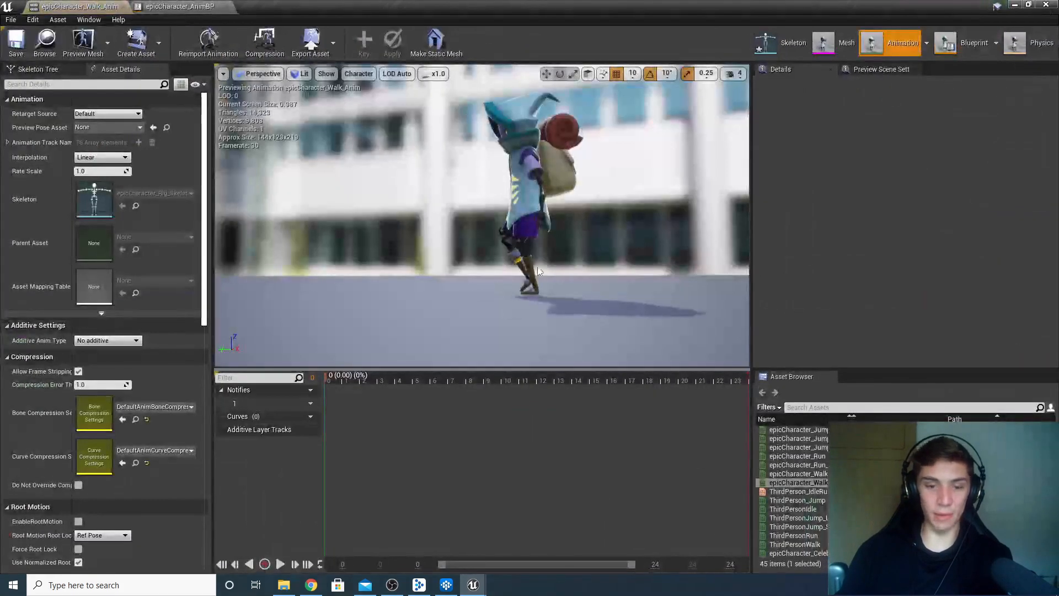
{"action": "mouse_move", "coordinate": [328, 376]}
{"action": "left_mouse_down"}
{"action": "mouse_move", "coordinate": [337, 376]}
{"action": "mouse_move", "coordinate": [325, 377]}
{"action": "left_mouse_up"}
{"action": "left_click", "coordinate": [277, 562]}
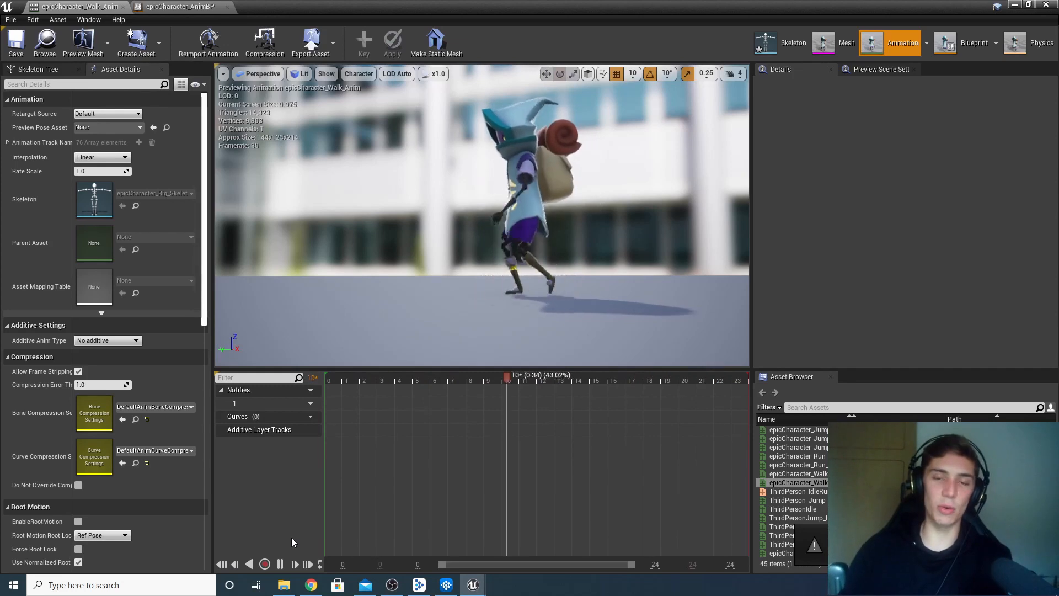
- Add a new notify named PlayWalkStep at about 0.19 s in the walk animation and place a second one at about 0.59 s
{"action": "left_click", "coordinate": [427, 403]}
{"action": "right_click", "coordinate": [428, 401]}
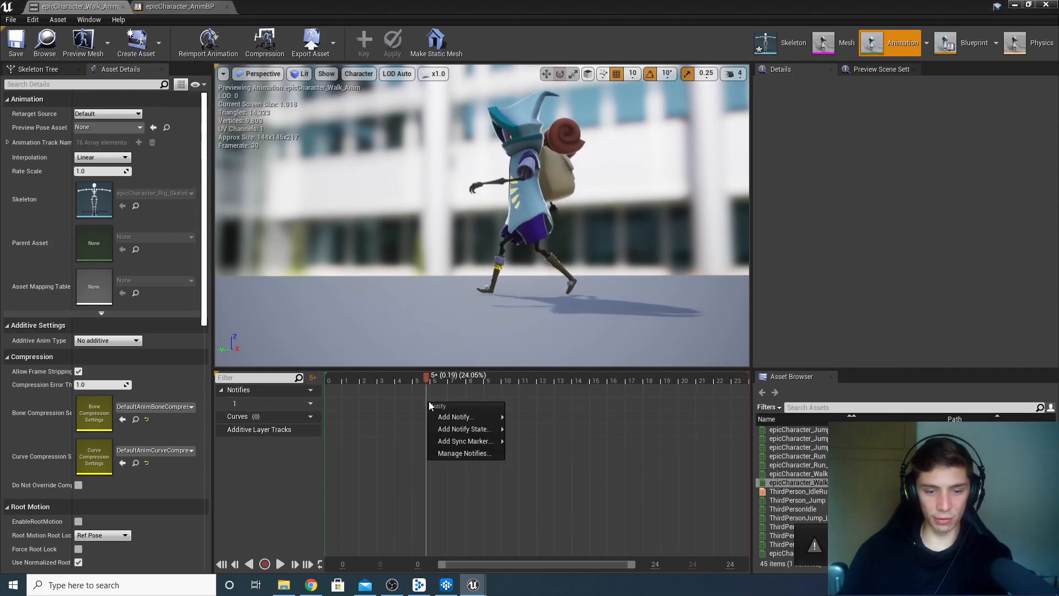
{"action": "mouse_move", "coordinate": [469, 415]}
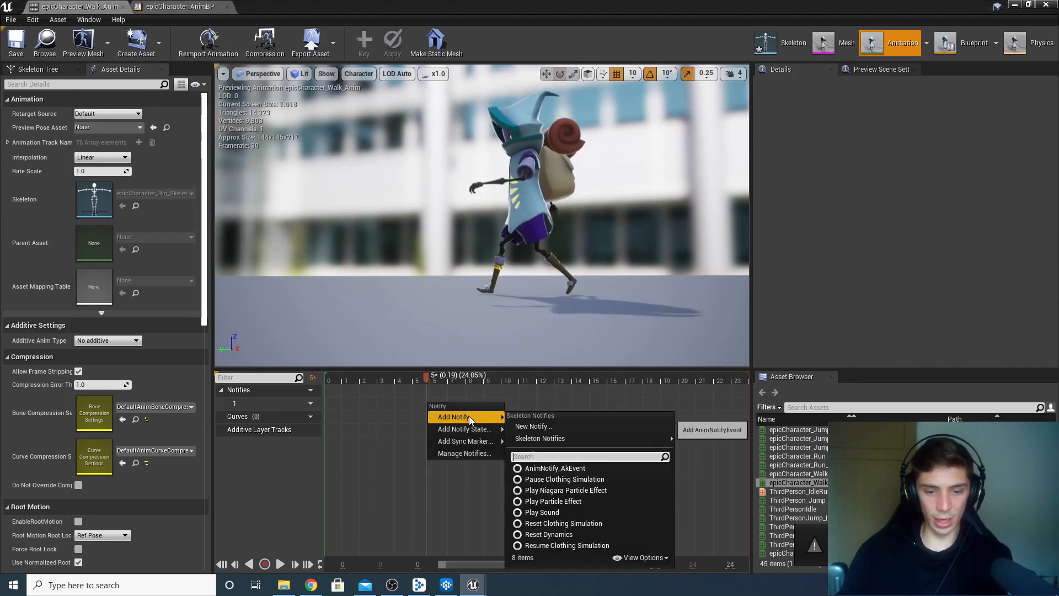
{"action": "left_click", "coordinate": [548, 424]}
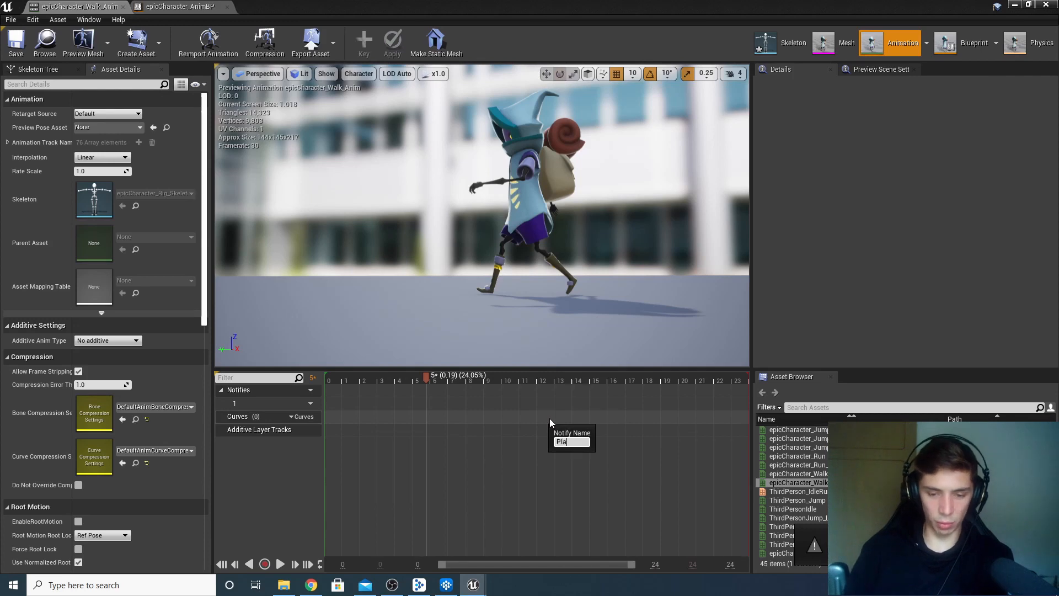
{"action": "type", "text": "PlayWalk"}
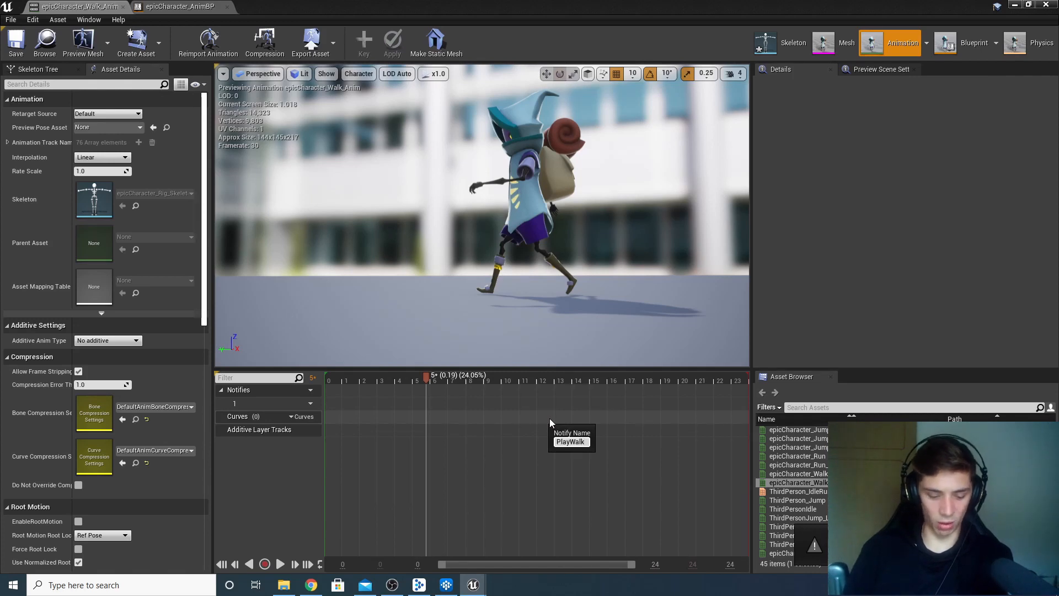
{"action": "type", "text": "Step"}
{"action": "key", "text": "Return"}
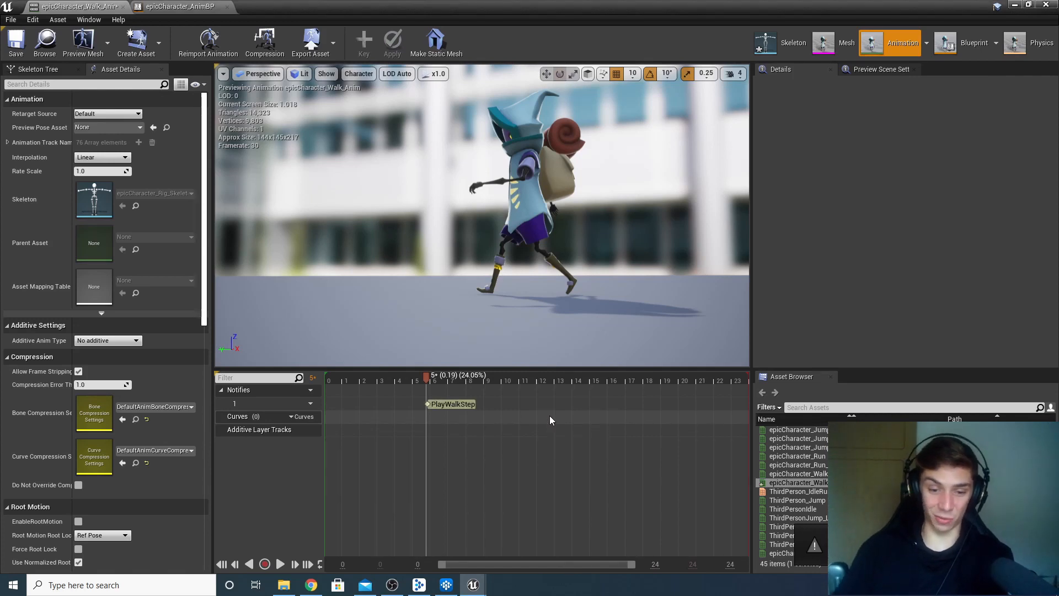
{"action": "left_click", "coordinate": [439, 406]}
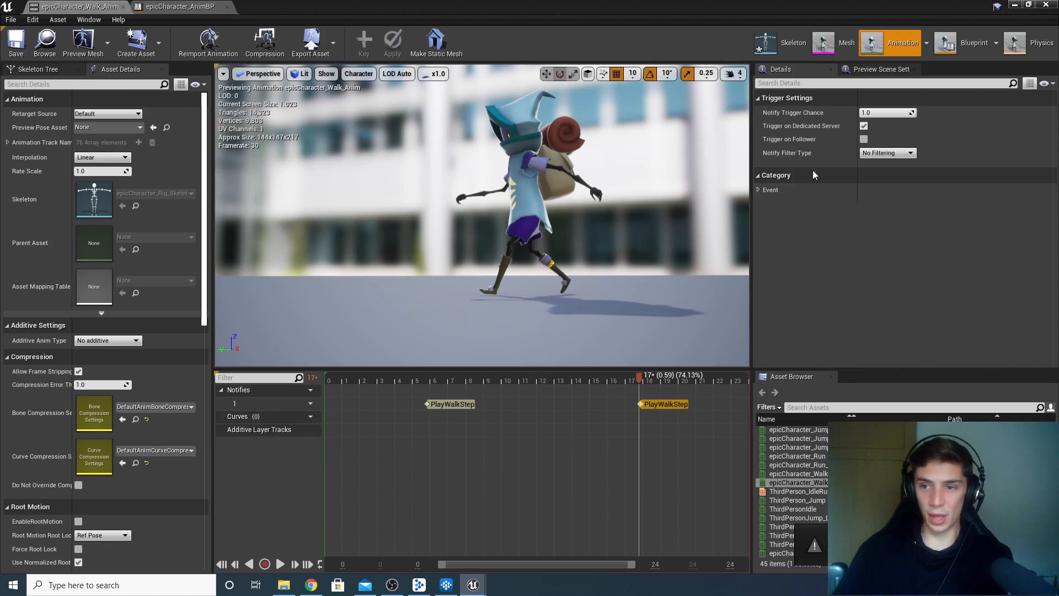
- Add the AnimNotify_PlayWalkStep event to an empty area of the animation blueprint's Event Graph, beyond the Running Post Event node
{"action": "left_click", "coordinate": [965, 52]}
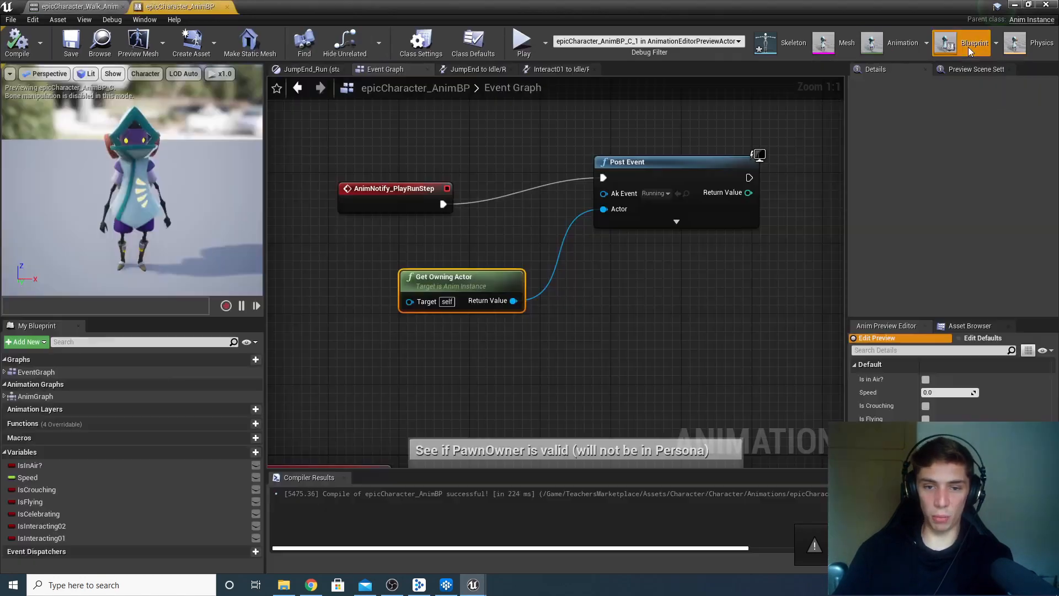
{"action": "scroll", "coordinate": [624, 253], "scroll_direction": "down", "scroll_amount": 3}
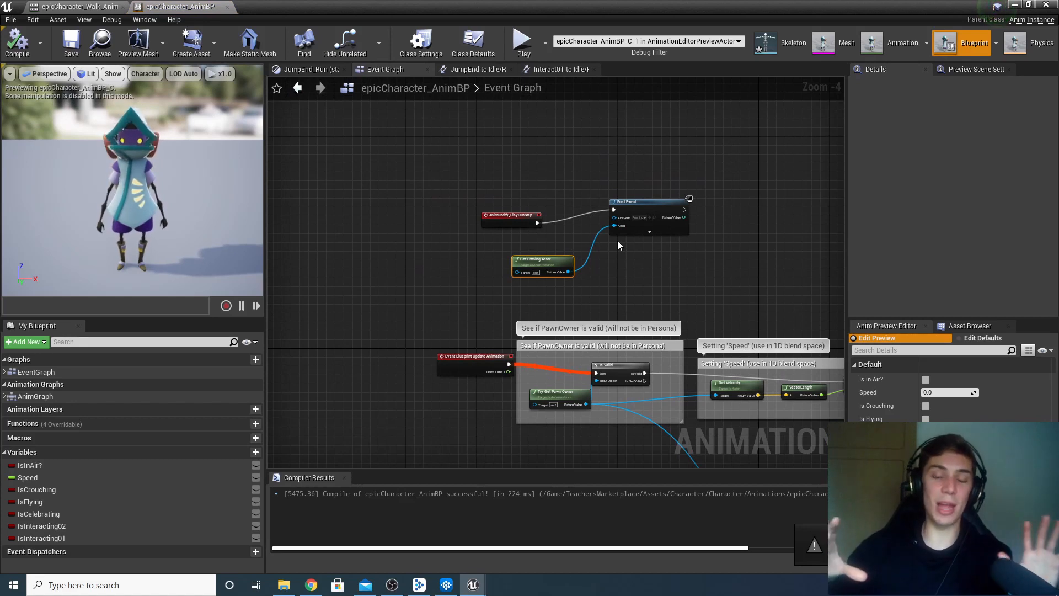
{"action": "scroll", "coordinate": [637, 238], "scroll_direction": "up", "scroll_amount": 1}
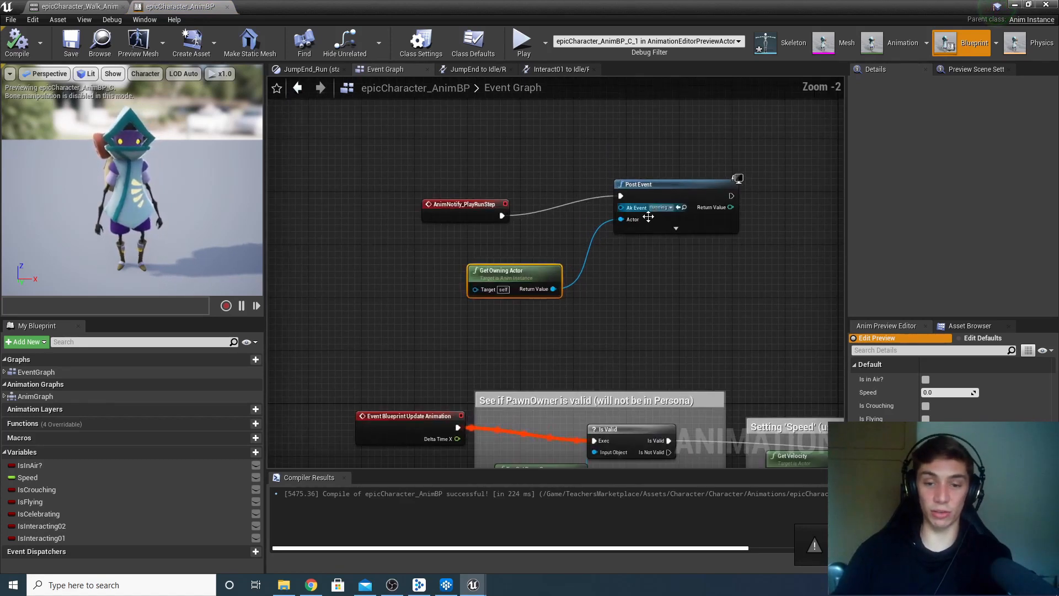
{"action": "scroll", "coordinate": [659, 223], "scroll_direction": "down", "scroll_amount": 3}
{"action": "left_click_drag", "start_coordinate": [661, 223], "coordinate": [380, 169]}
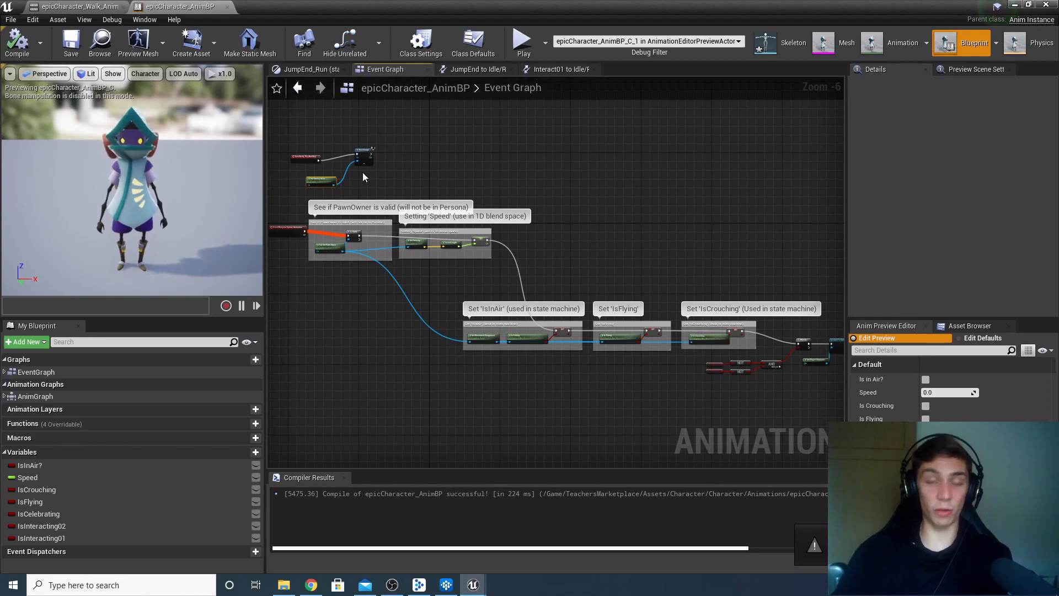
{"action": "scroll", "coordinate": [360, 171], "scroll_direction": "up", "scroll_amount": 4}
{"action": "left_click_drag", "start_coordinate": [355, 176], "coordinate": [581, 279]}
{"action": "scroll", "coordinate": [568, 272], "scroll_direction": "up", "scroll_amount": 1}
{"action": "left_click_drag", "start_coordinate": [669, 128], "coordinate": [347, 161]}
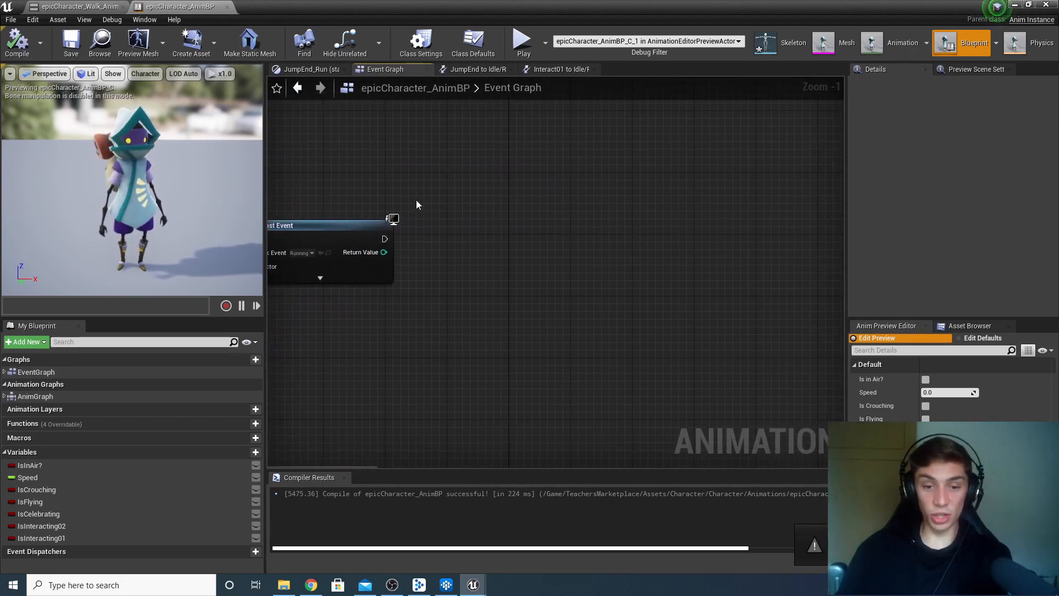
{"action": "right_click", "coordinate": [531, 220]}
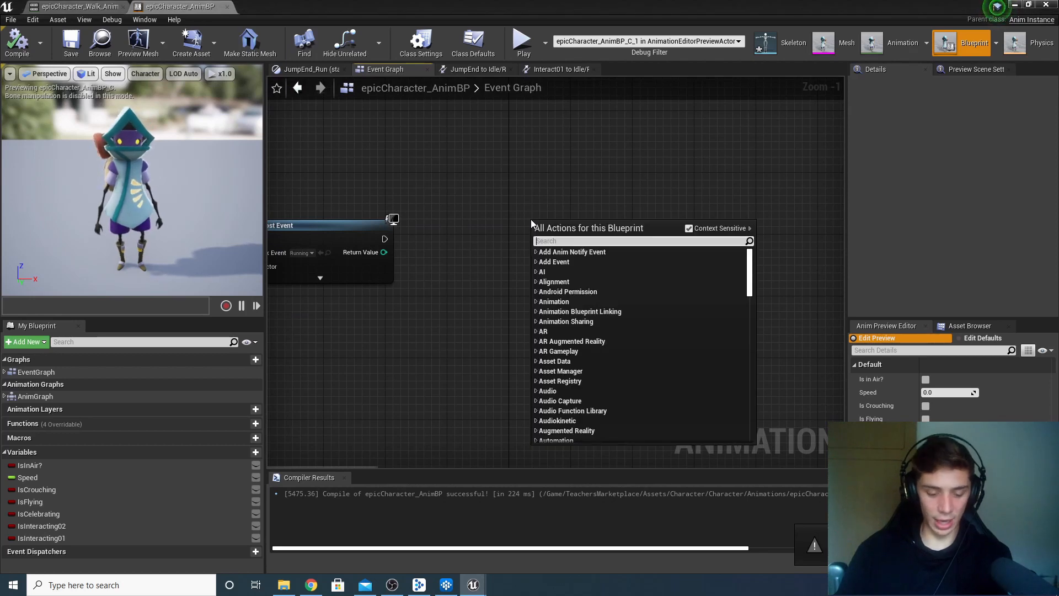
{"action": "left_click", "coordinate": [535, 253]}
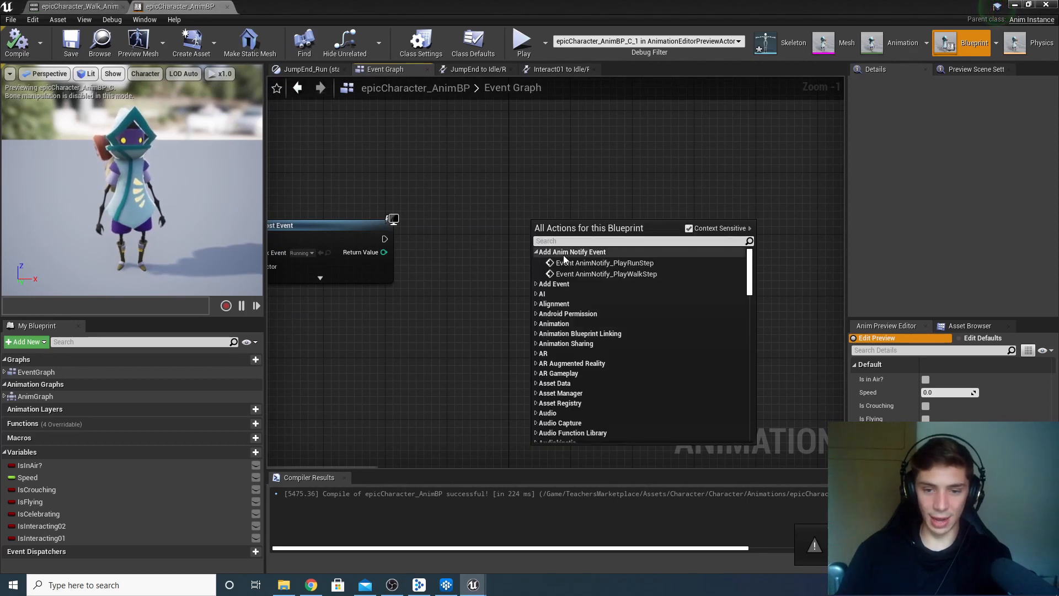
{"action": "left_click", "coordinate": [662, 273]}
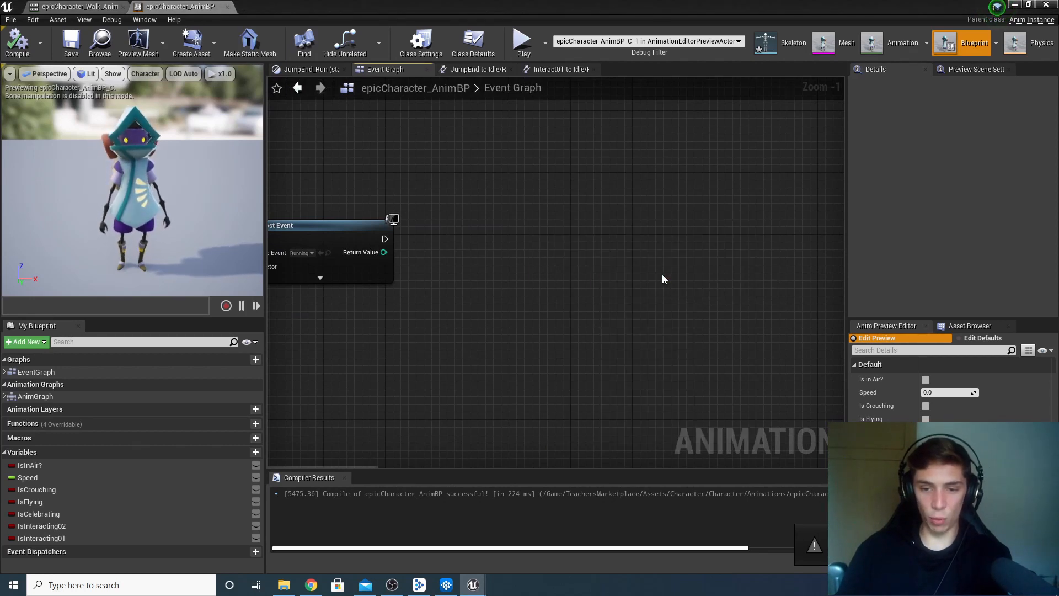
- Add a Post Event node connected to the AnimNotify_PlayWalkStep event's execution output and set its Ak Event to Walking
{"action": "left_click_drag", "start_coordinate": [696, 246], "coordinate": [589, 233]}
{"action": "type", "text": "post event"}
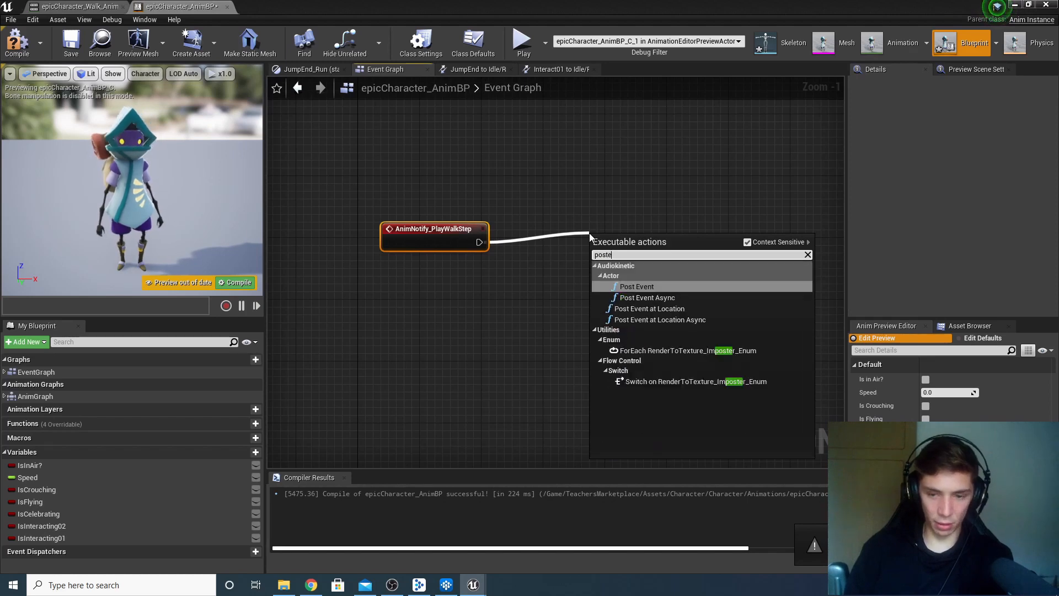
{"action": "key", "text": "Return"}
{"action": "left_click", "coordinate": [625, 271]}
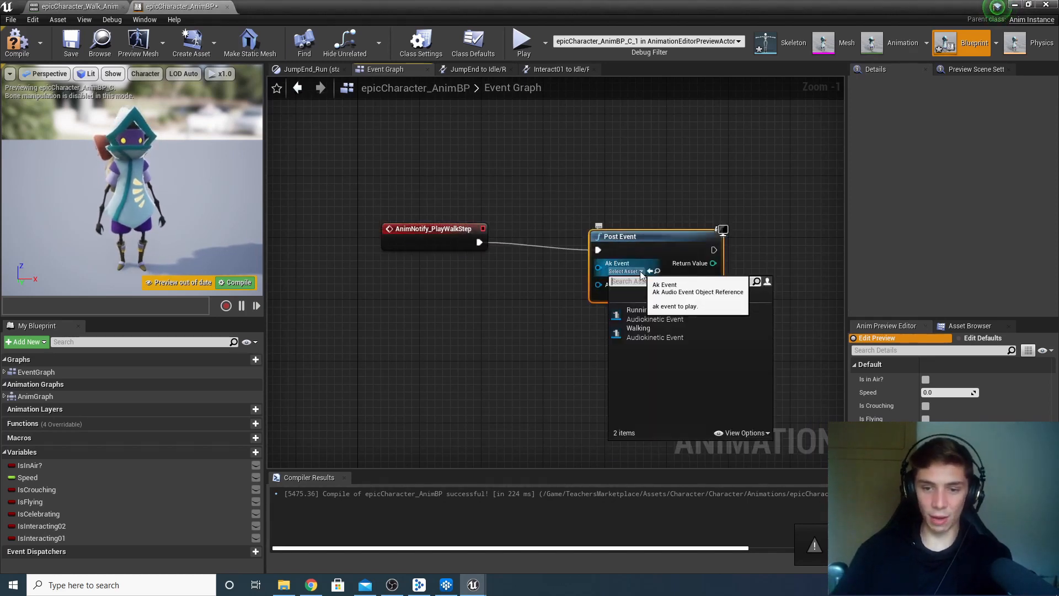
{"action": "left_click", "coordinate": [698, 332]}
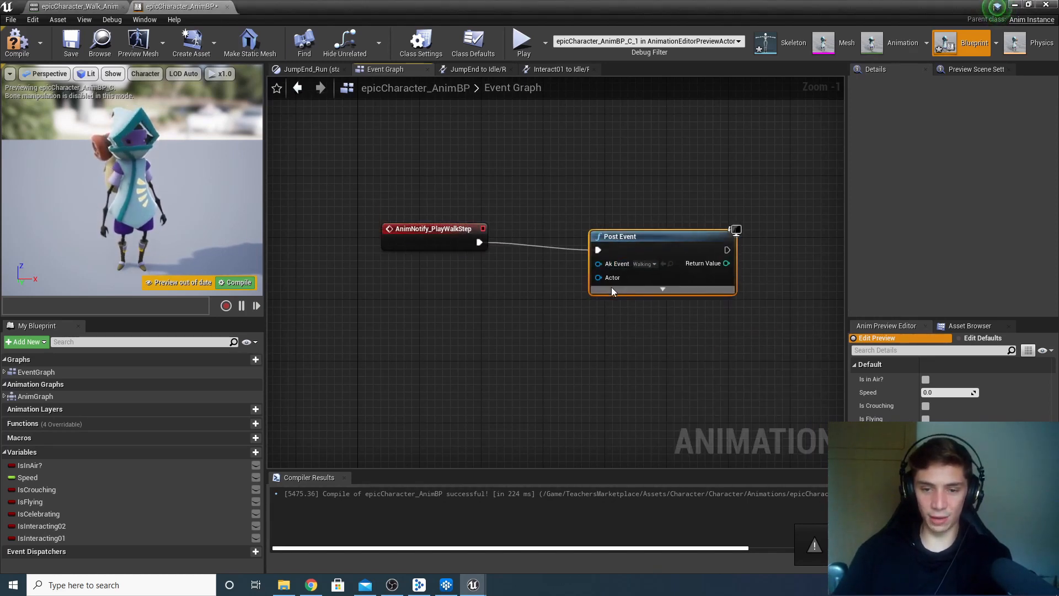
- Feed the Walking Post Event's Actor input from a new Get Owning Actor node placed below the notify event, and save and compile the blueprint
{"action": "left_click_drag", "start_coordinate": [599, 277], "coordinate": [507, 302]}
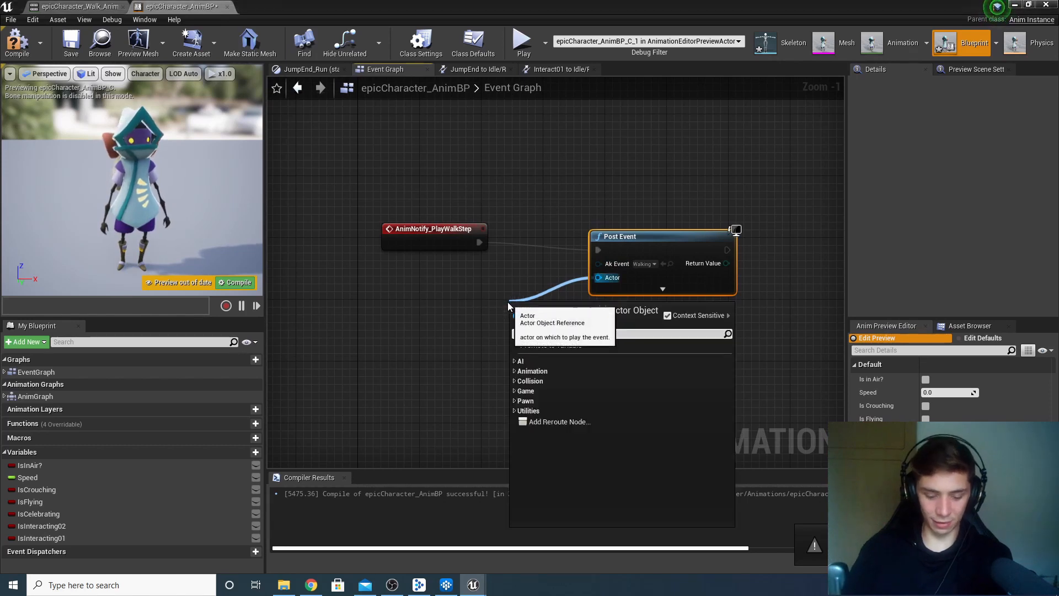
{"action": "type", "text": "getow"}
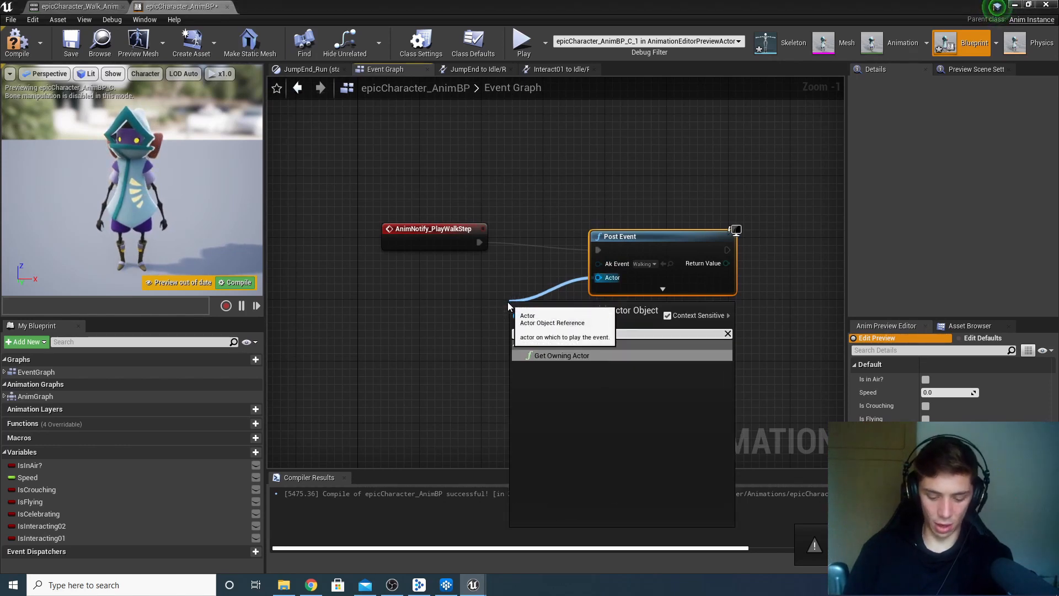
{"action": "key", "text": "Return"}
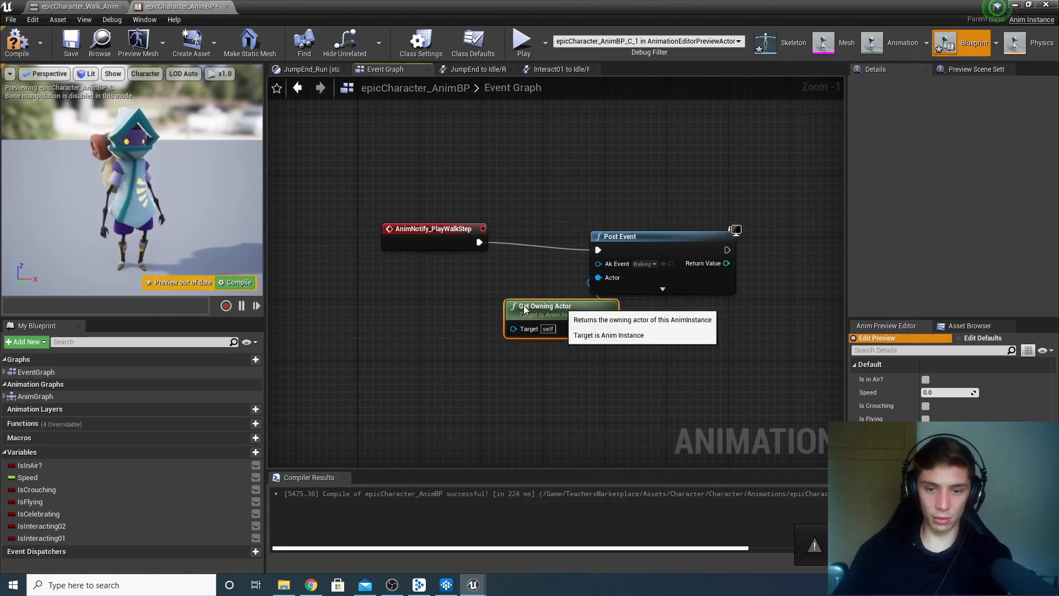
{"action": "left_click_drag", "start_coordinate": [571, 302], "coordinate": [442, 302]}
{"action": "left_click", "coordinate": [70, 42]}
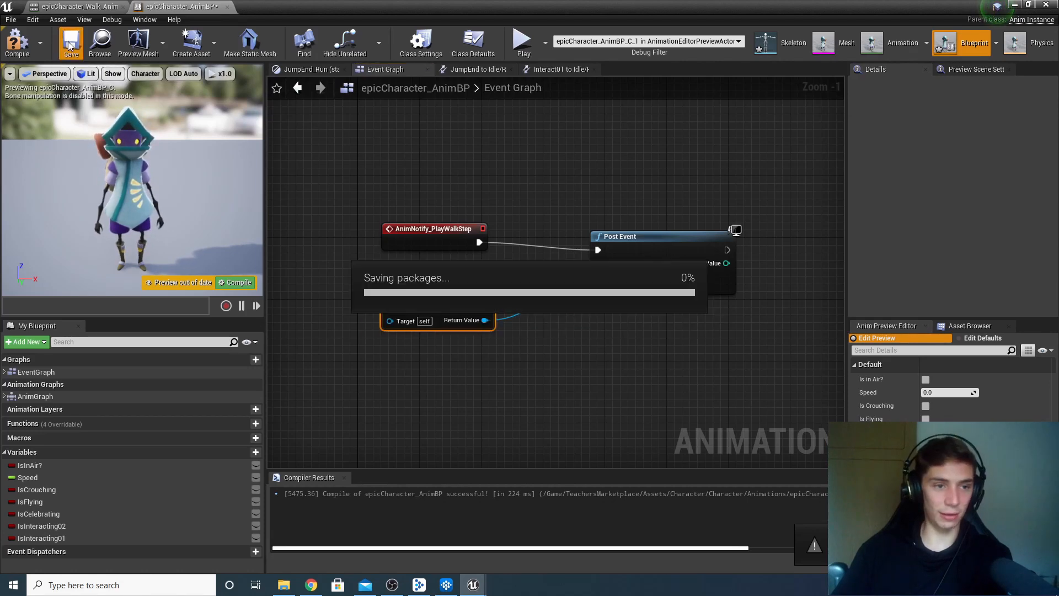
{"action": "left_click", "coordinate": [18, 43]}
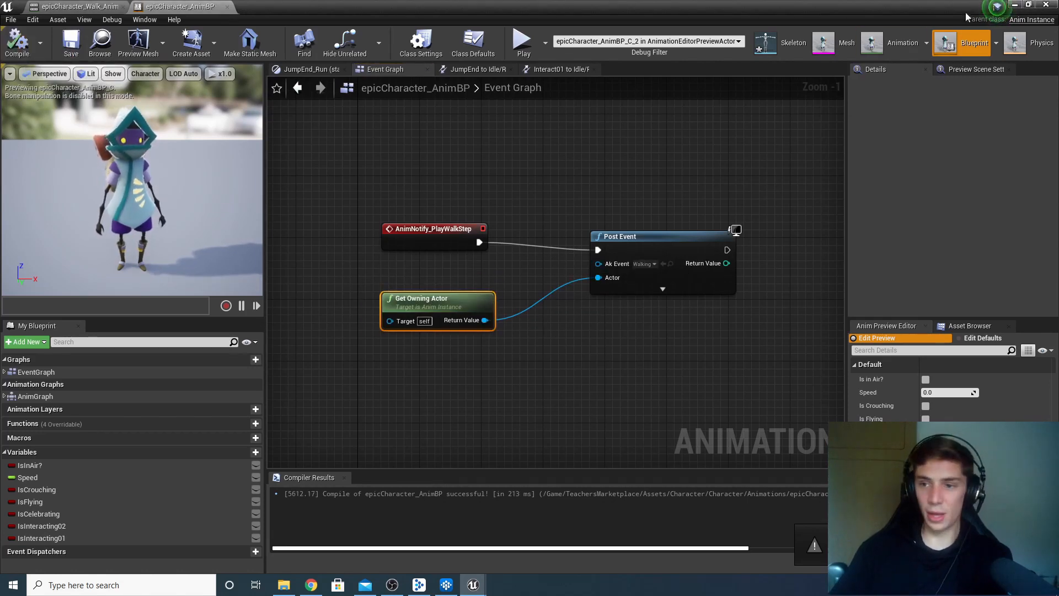
- Return to the level and play-test it, moving the character around the room to check the walking and running footsteps, and end the play session
{"action": "left_click", "coordinate": [1015, 5]}
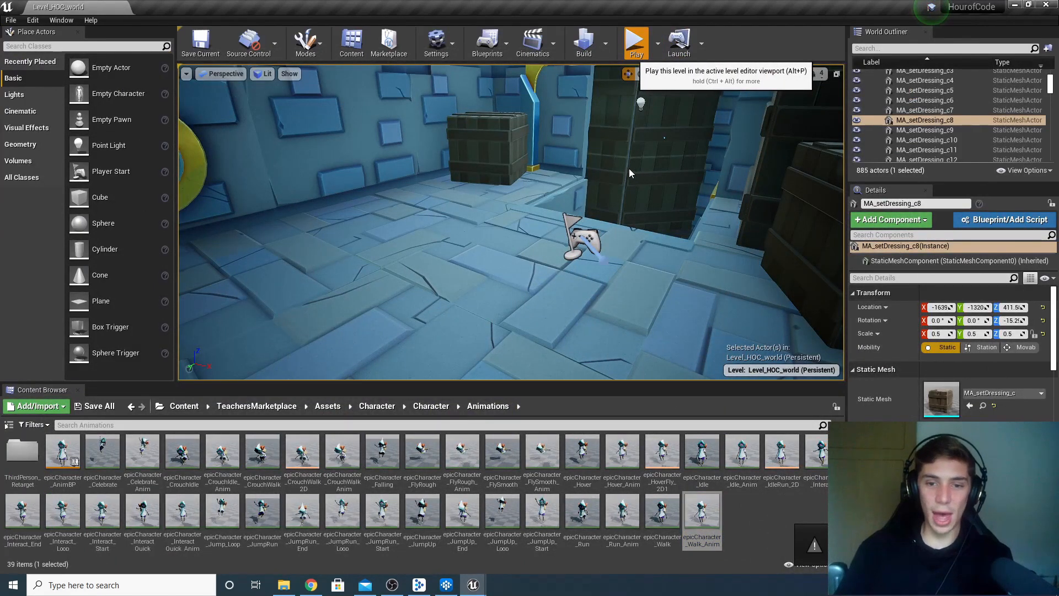
{"action": "key", "text": "alt+p"}
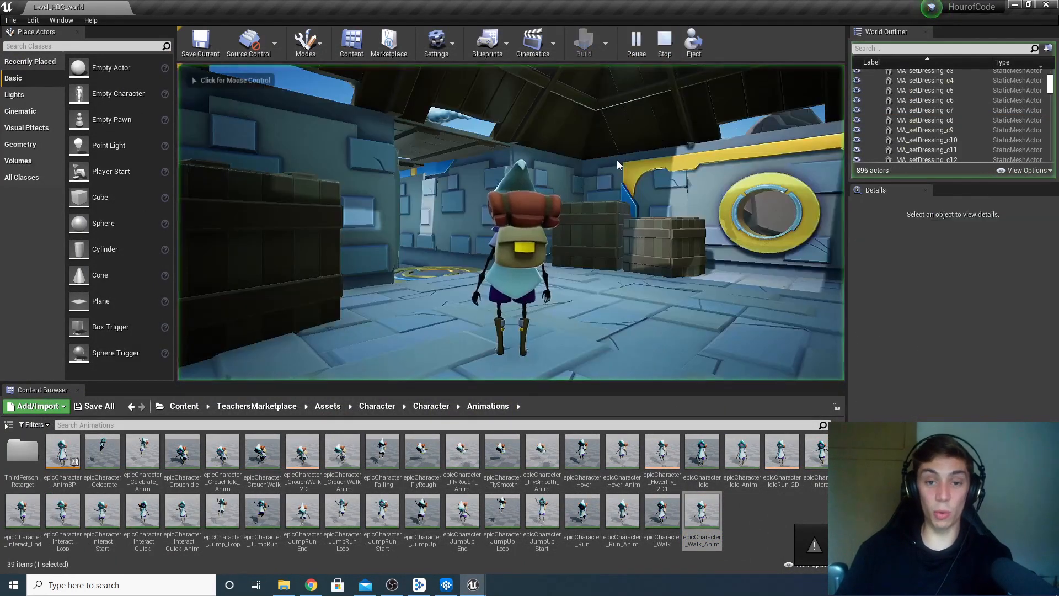
{"action": "key", "text": "w"}
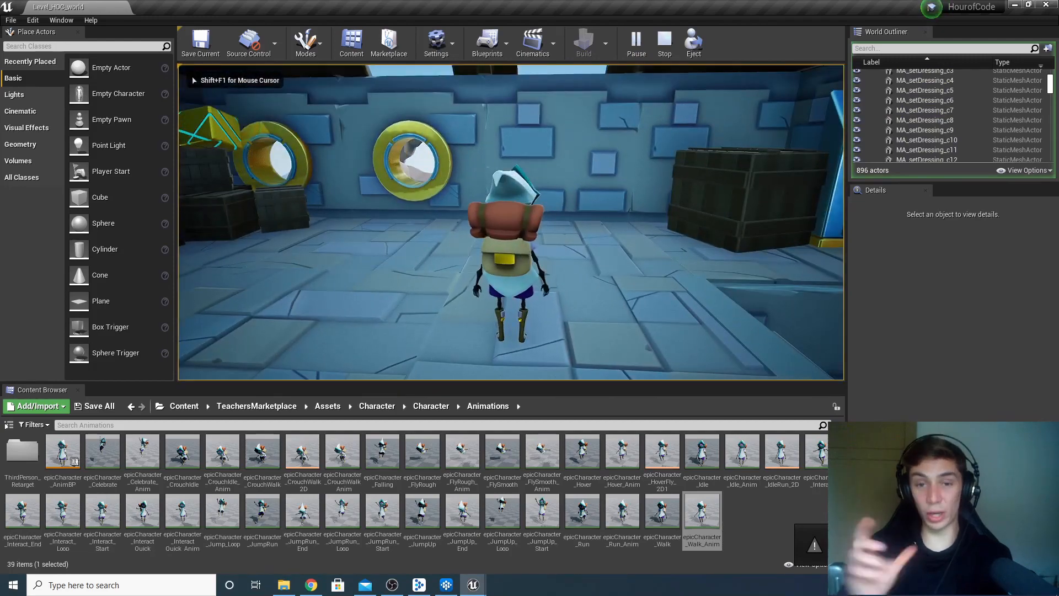
{"action": "key", "text": "w"}
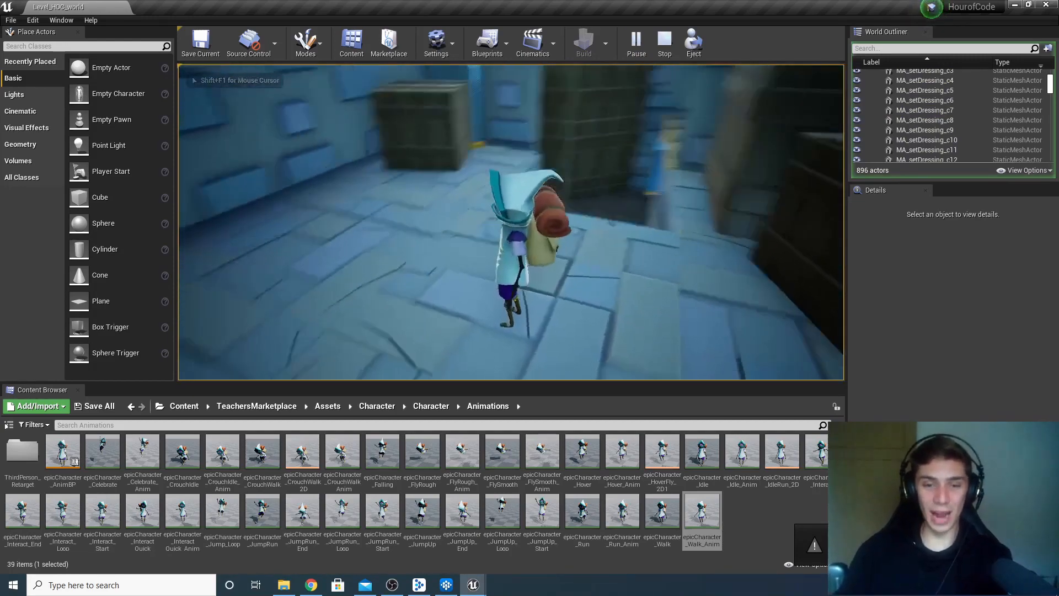
{"action": "key", "text": "w"}
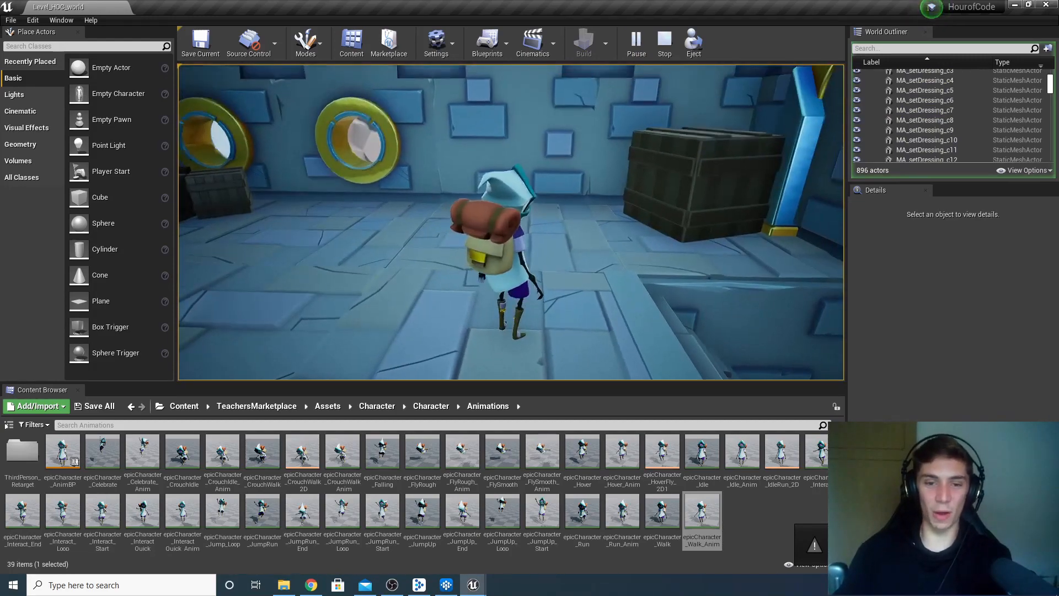
{"action": "key", "text": "w"}
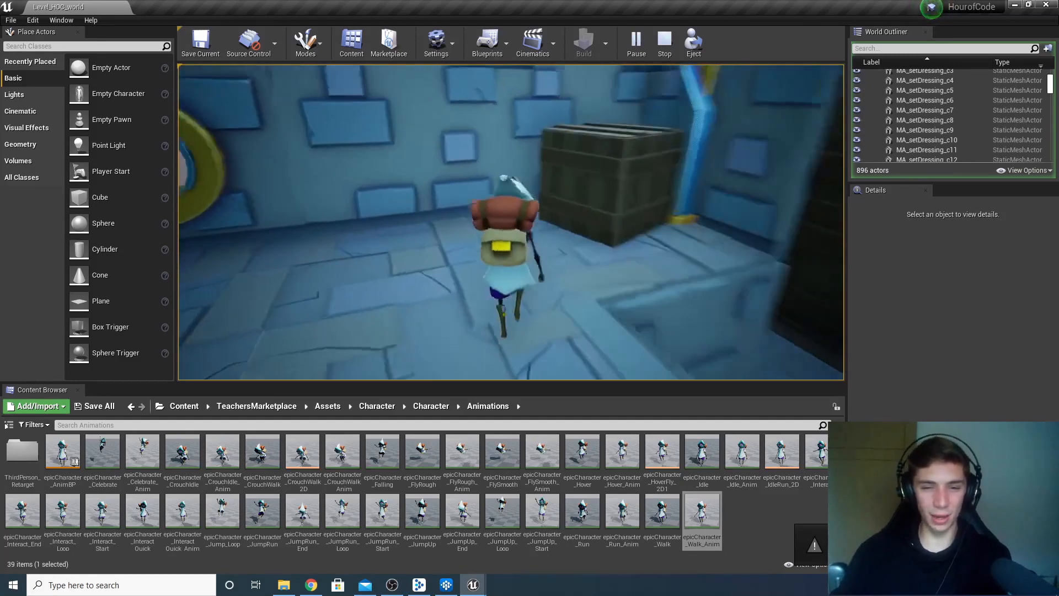
{"action": "key", "text": "w"}
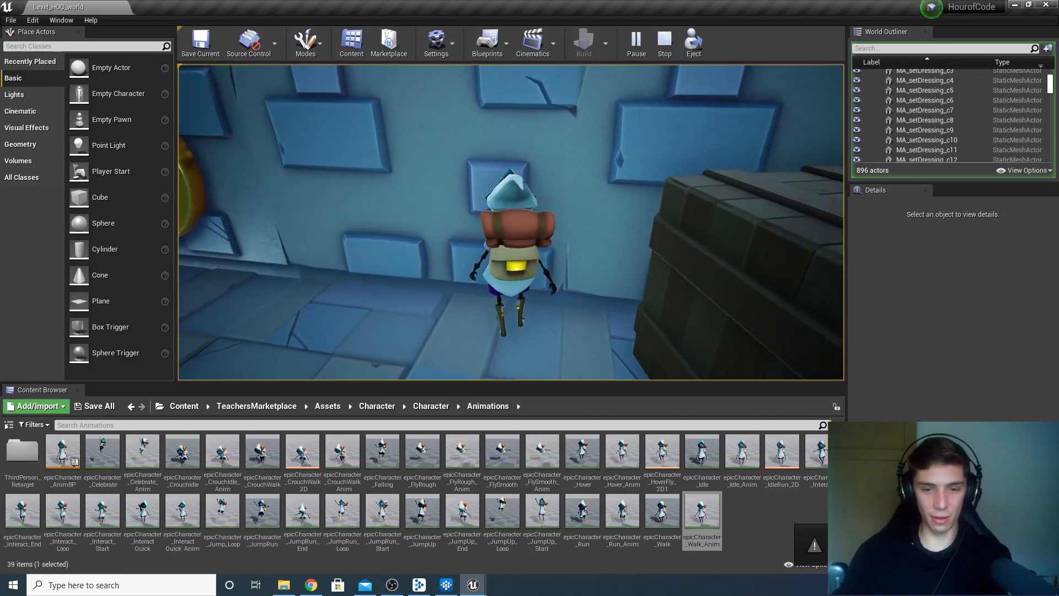
{"action": "key", "text": "a"}
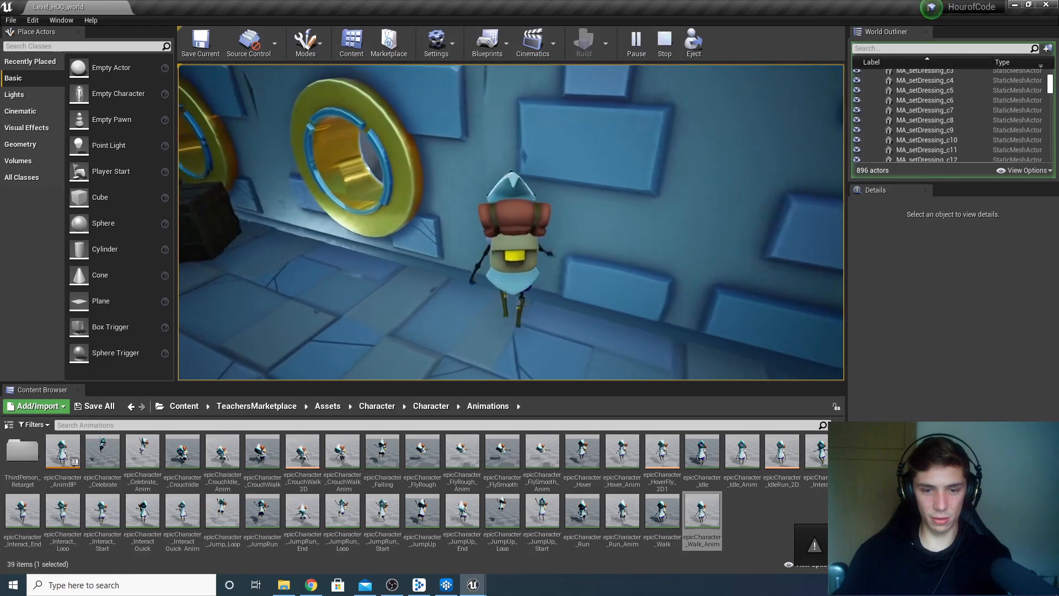
{"action": "key", "text": "d"}
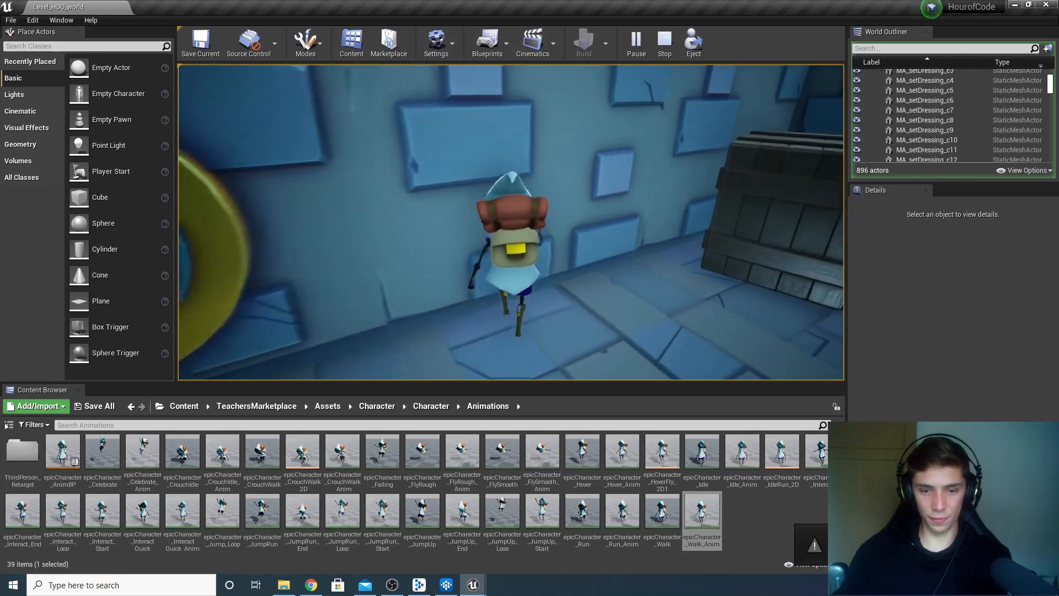
{"action": "key", "text": "d"}
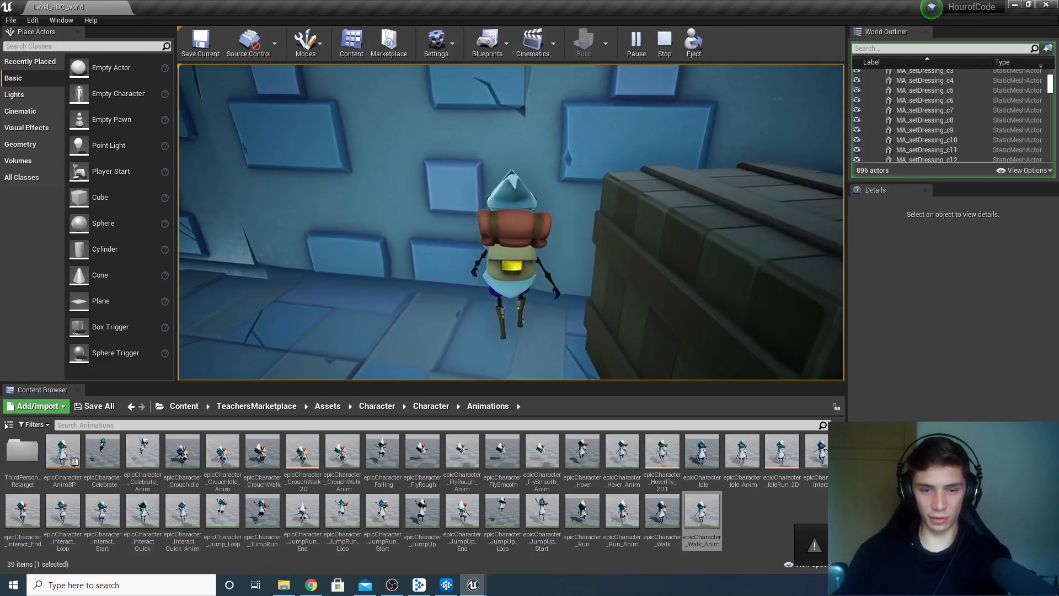
{"action": "key", "text": "a"}
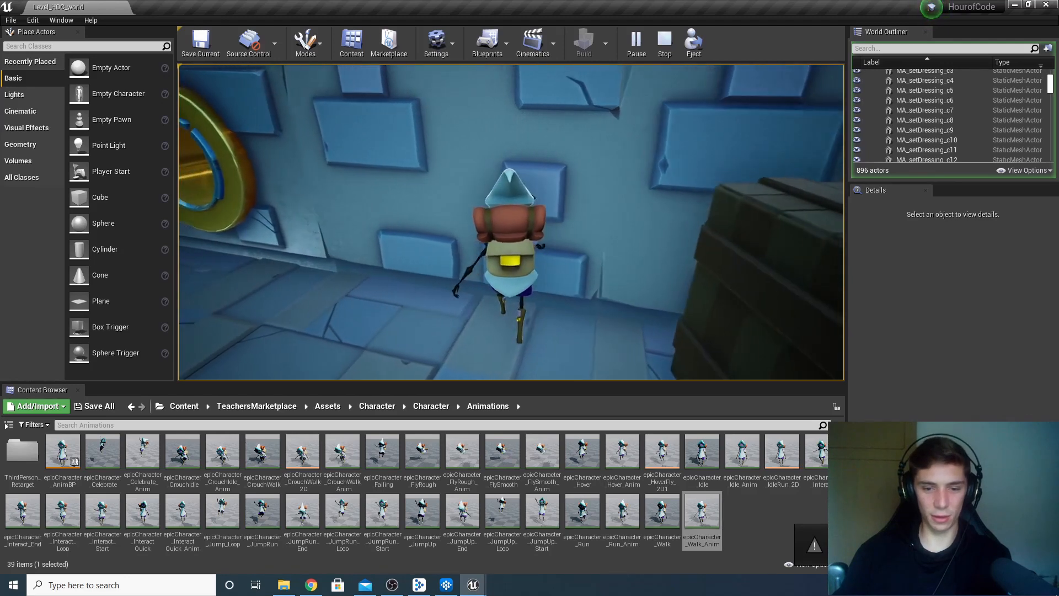
{"action": "key", "text": "w"}
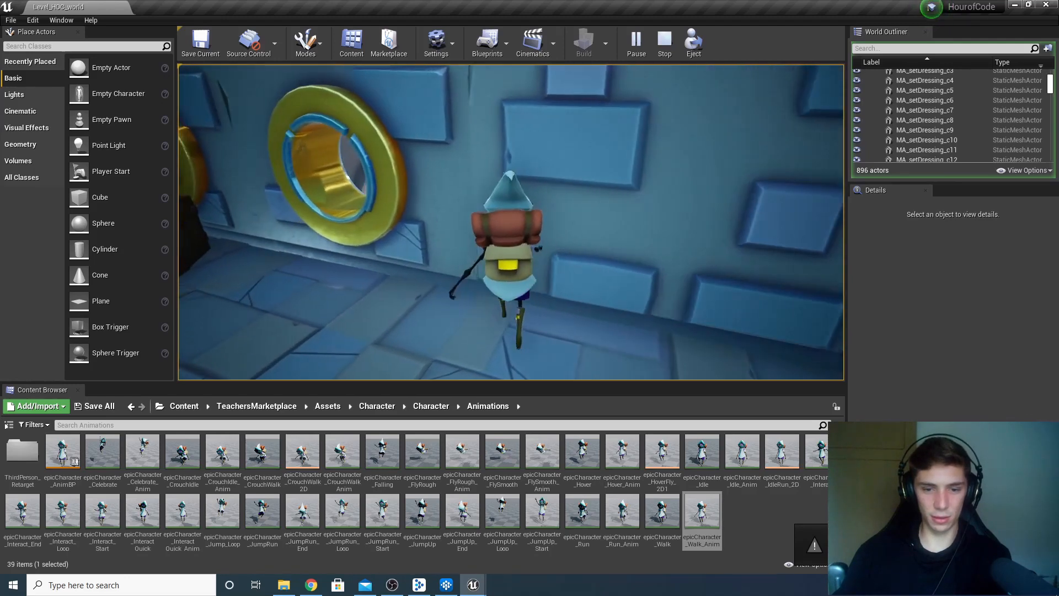
{"action": "key", "text": "Escape"}
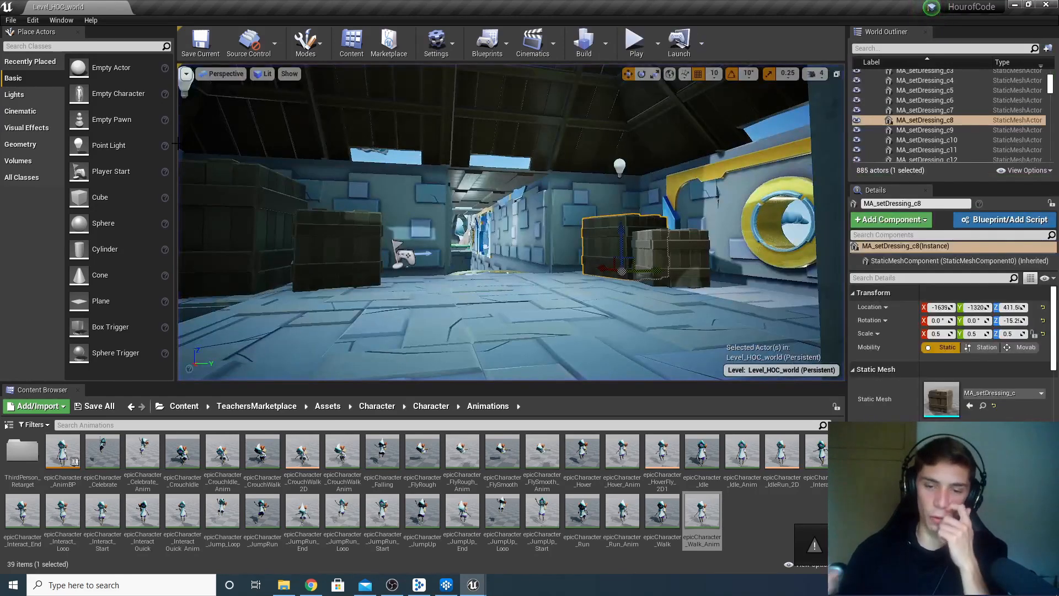